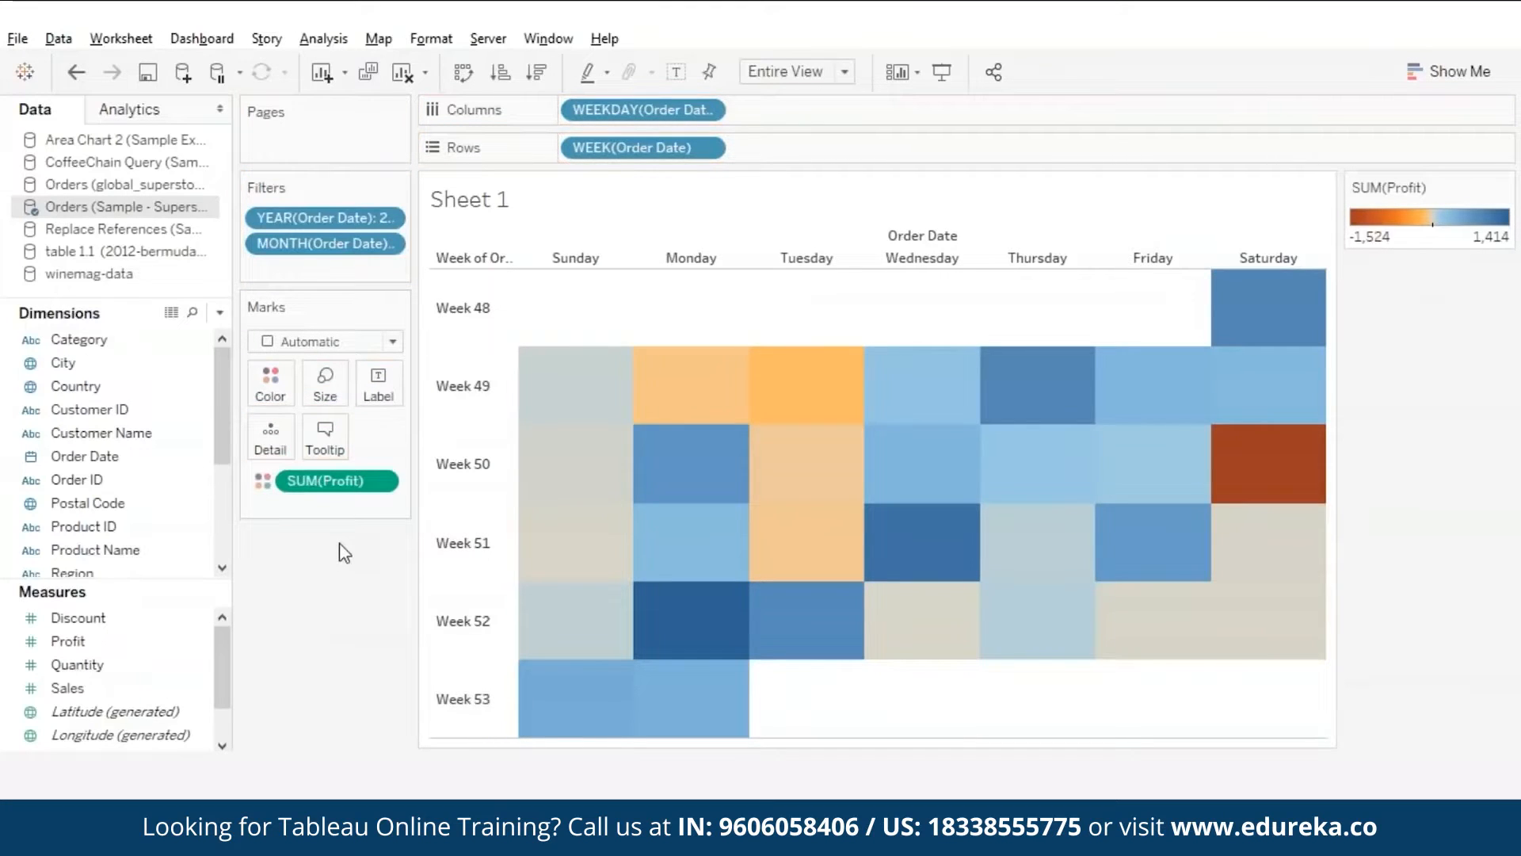
Step: Label each calendar cell with the day number of Order Date and set the mark type to Square
left_click(84, 458)
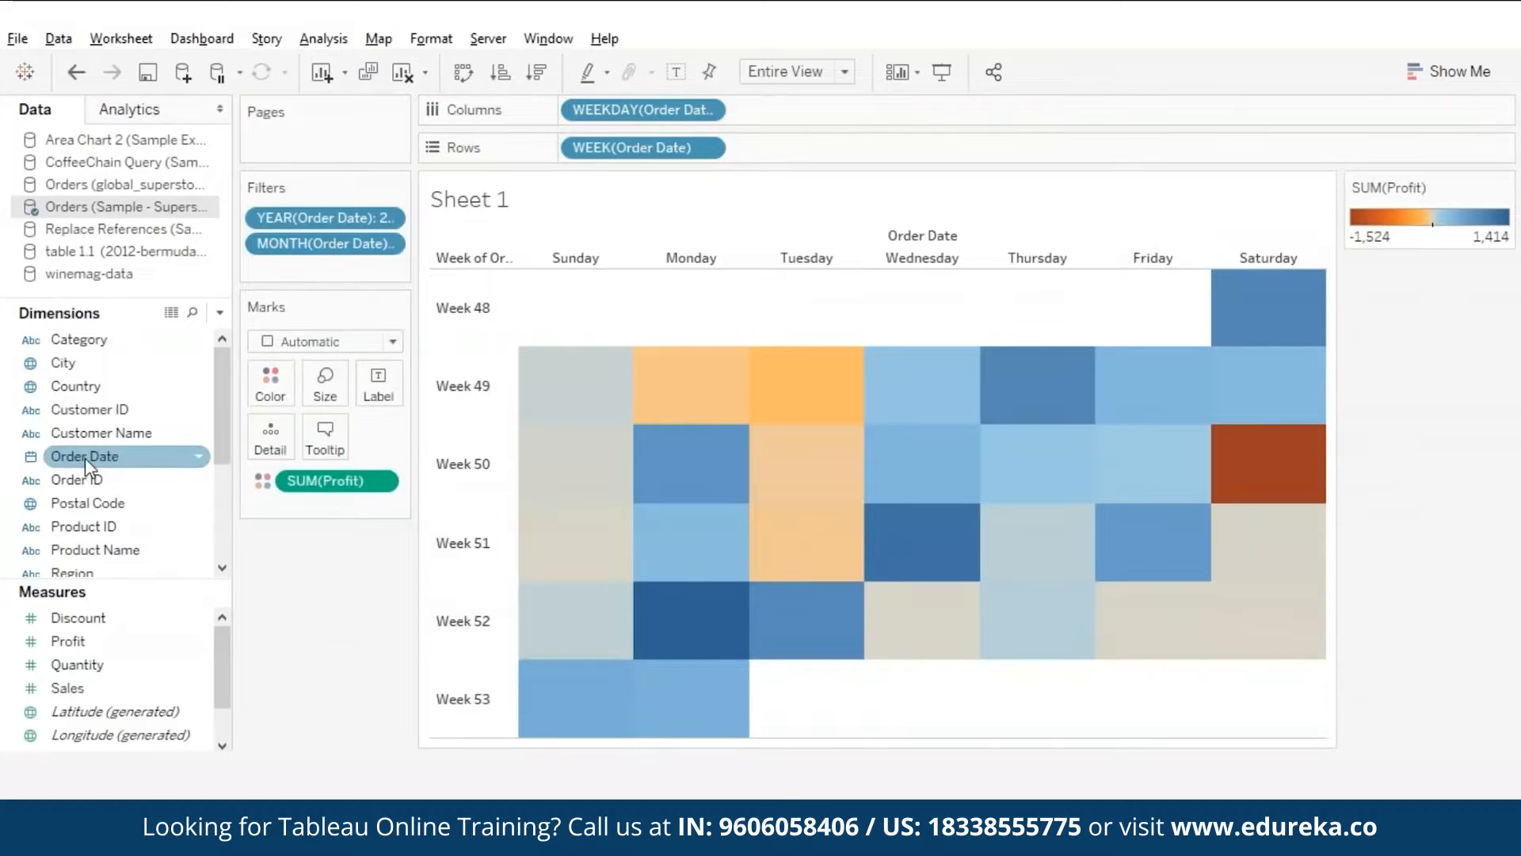
left_click_drag(111, 458, 379, 388)
left_click(380, 509)
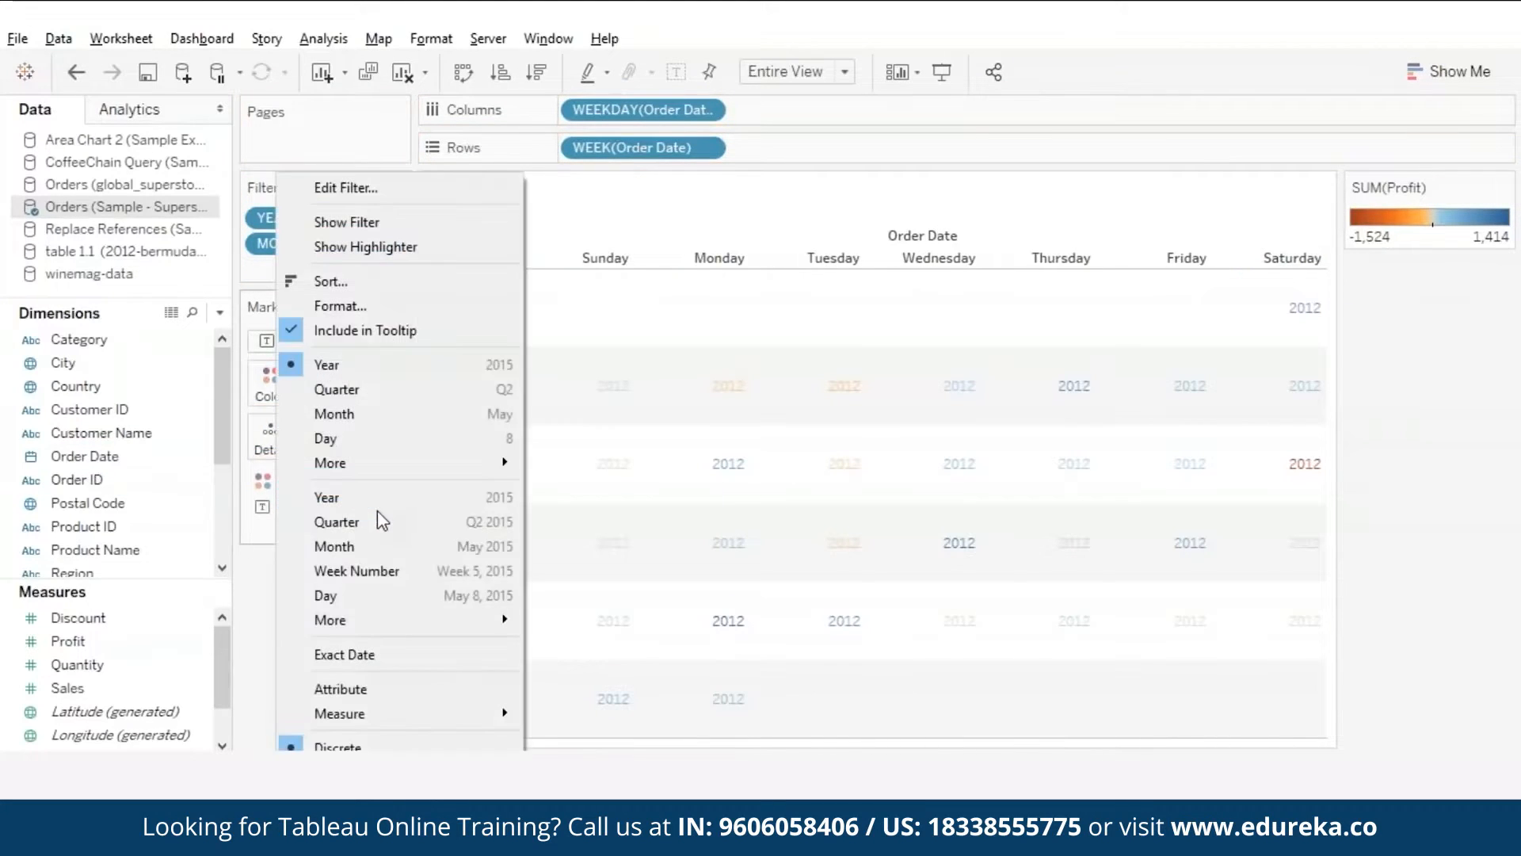
left_click(340, 436)
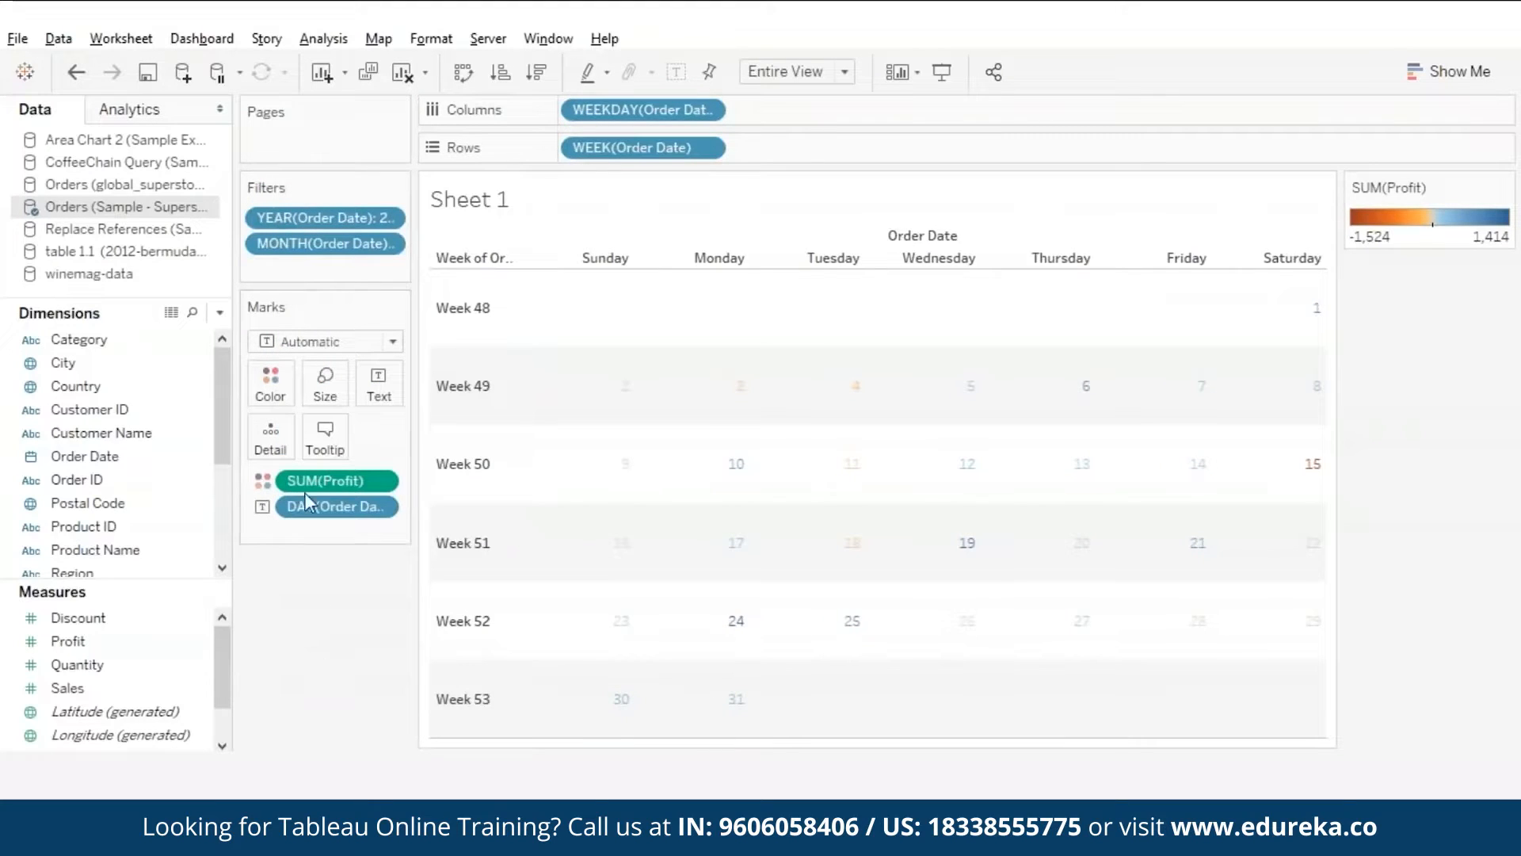
left_click(393, 345)
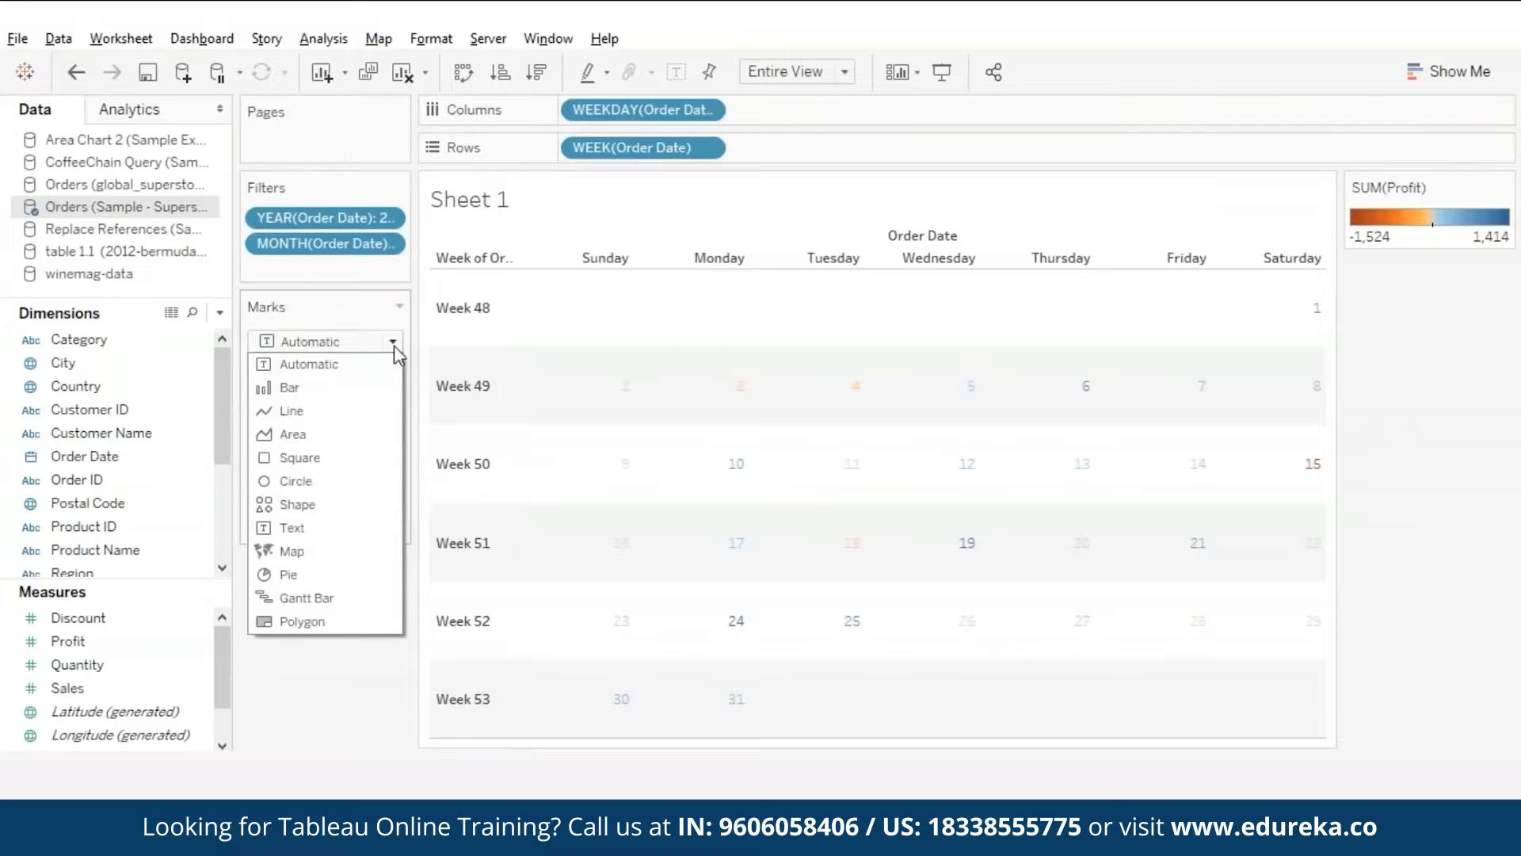
left_click(317, 438)
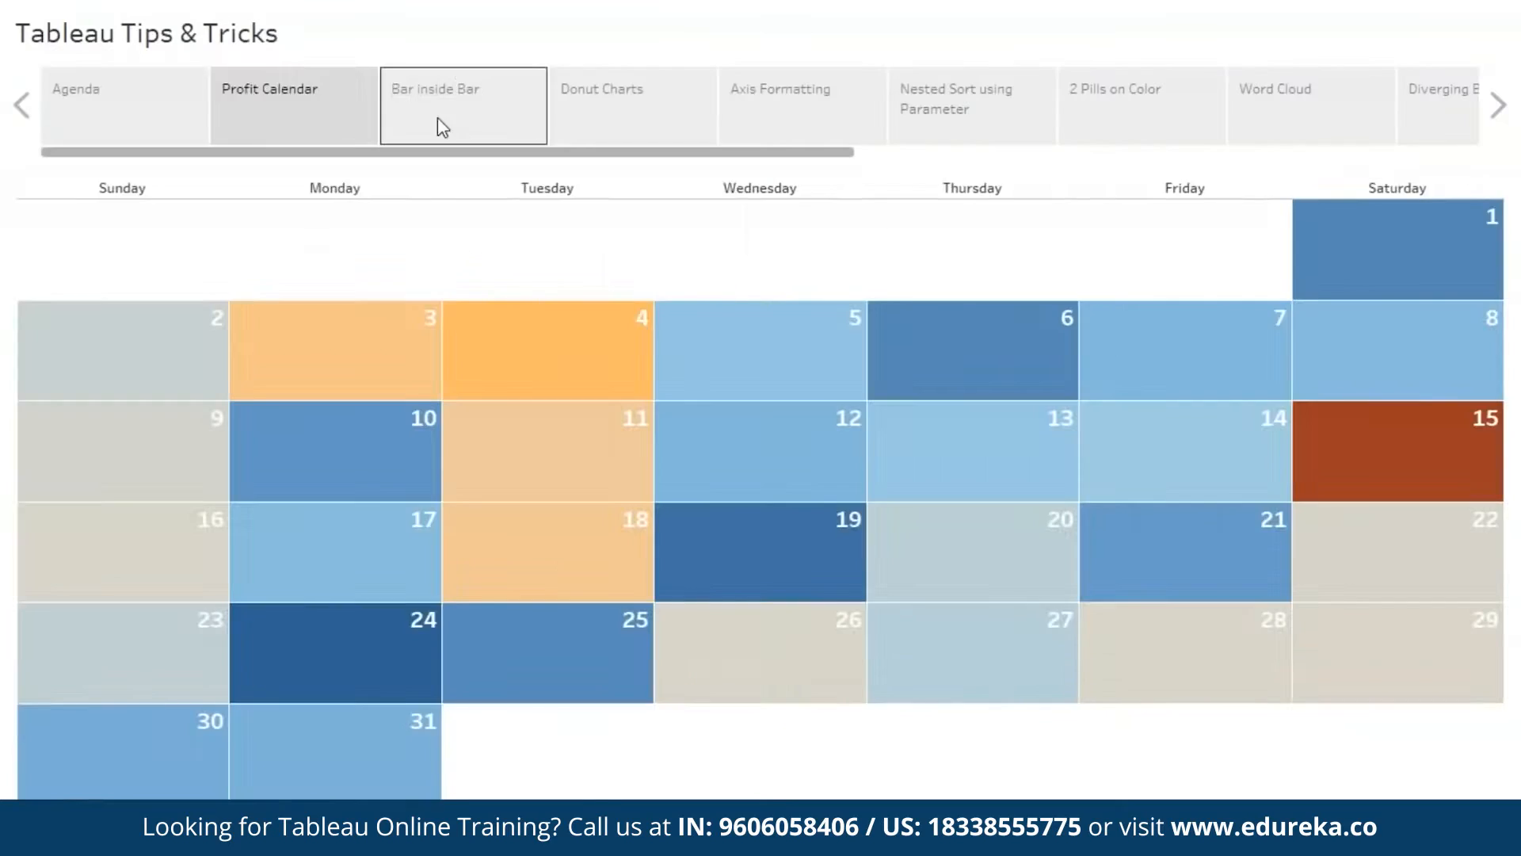
Step: View the Bar inside Bar page of the Tableau Tips & Tricks story
left_click(438, 118)
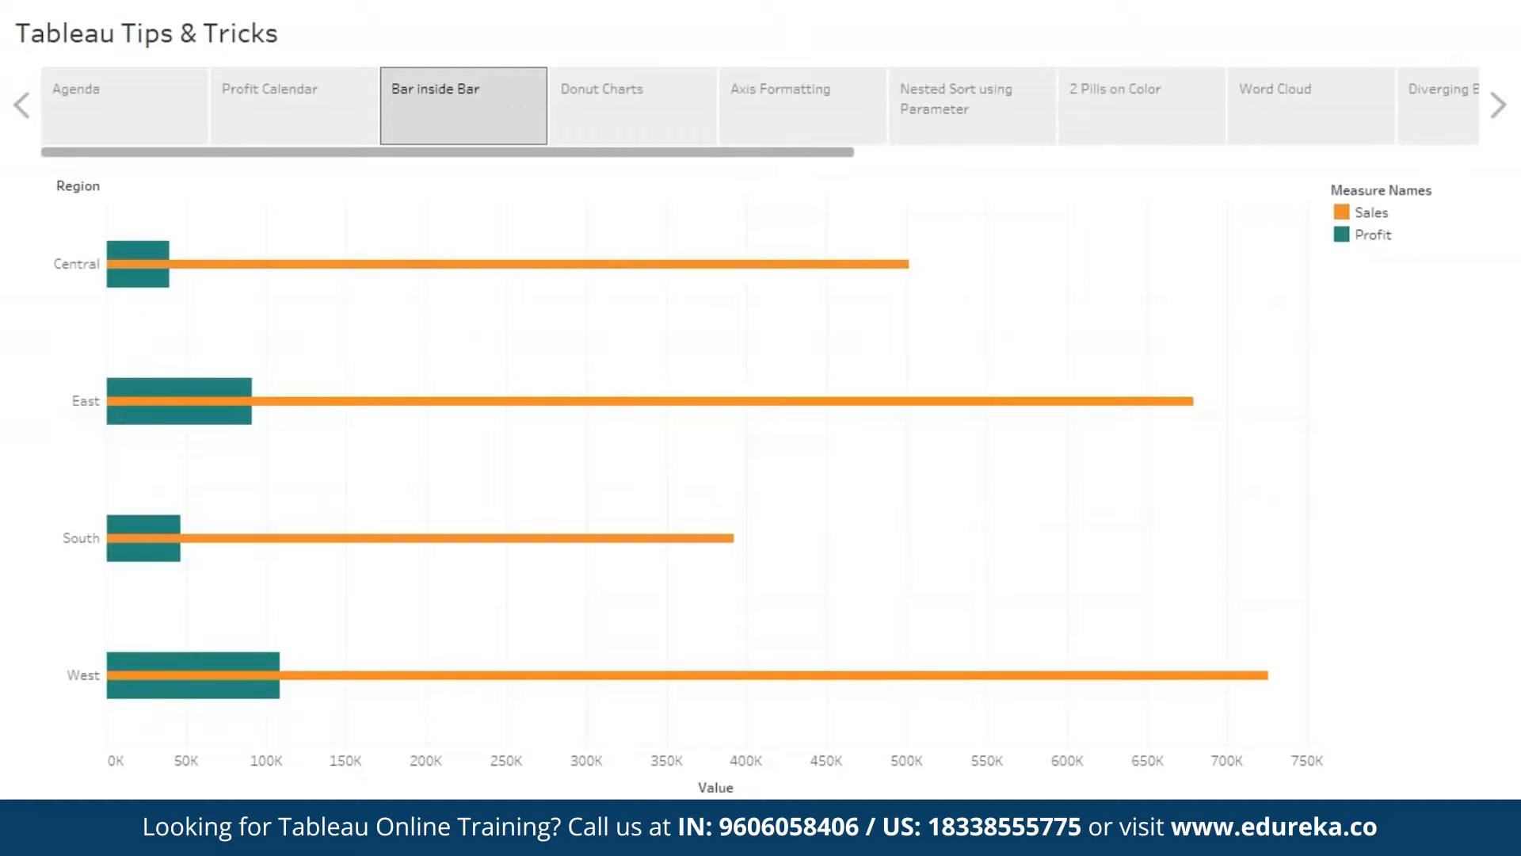
mouse_move(714, 424)
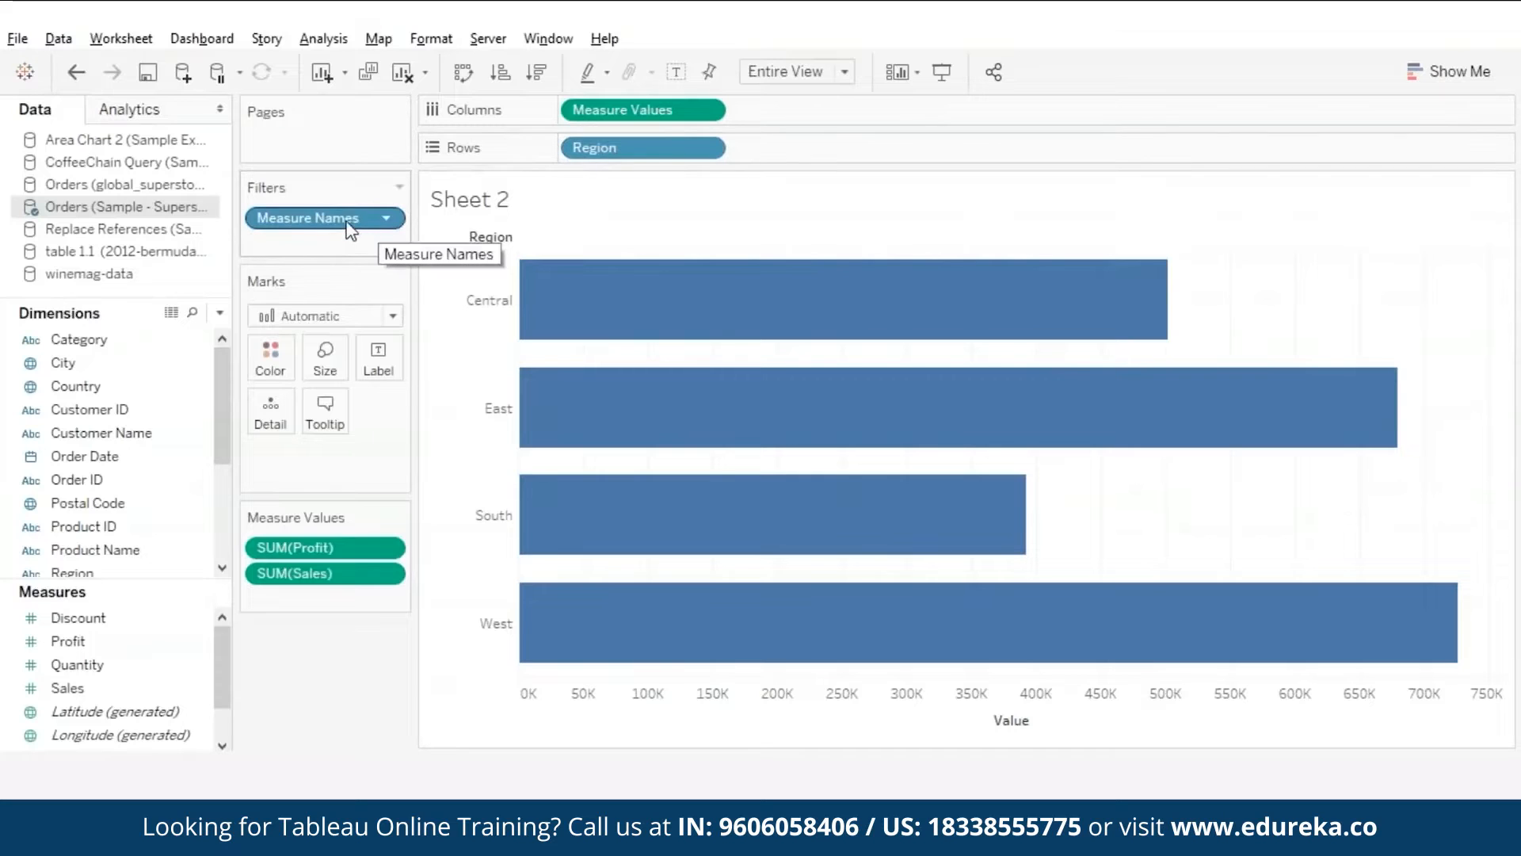
Step: Apply Measure Names to both the color and size of the regional bars, and reduce the overall bar thickness
left_click_drag(344, 229, 277, 361)
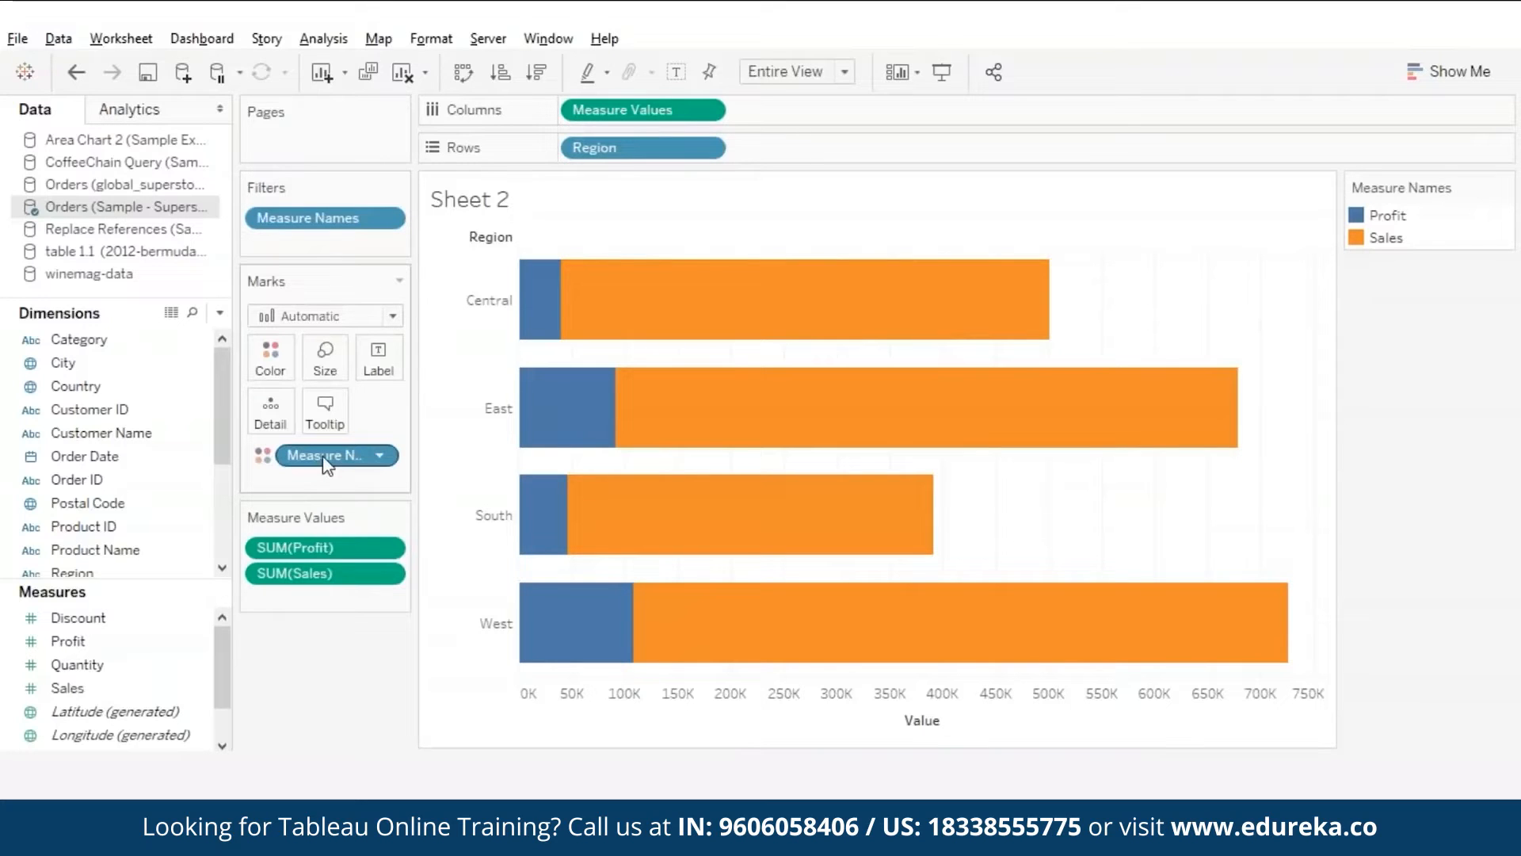
left_click_drag(327, 463, 327, 361)
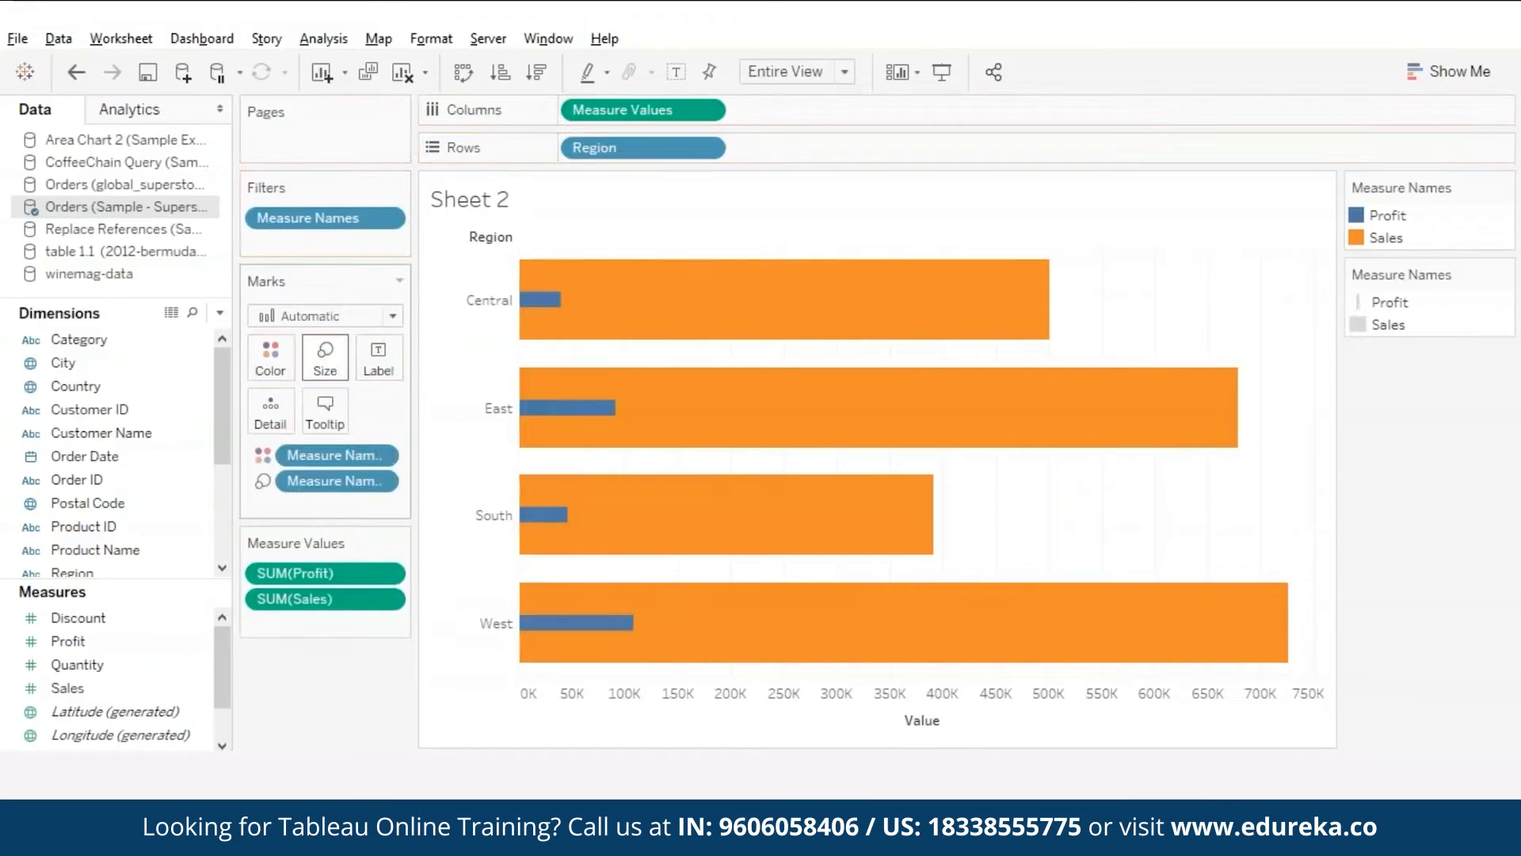
left_click(333, 364)
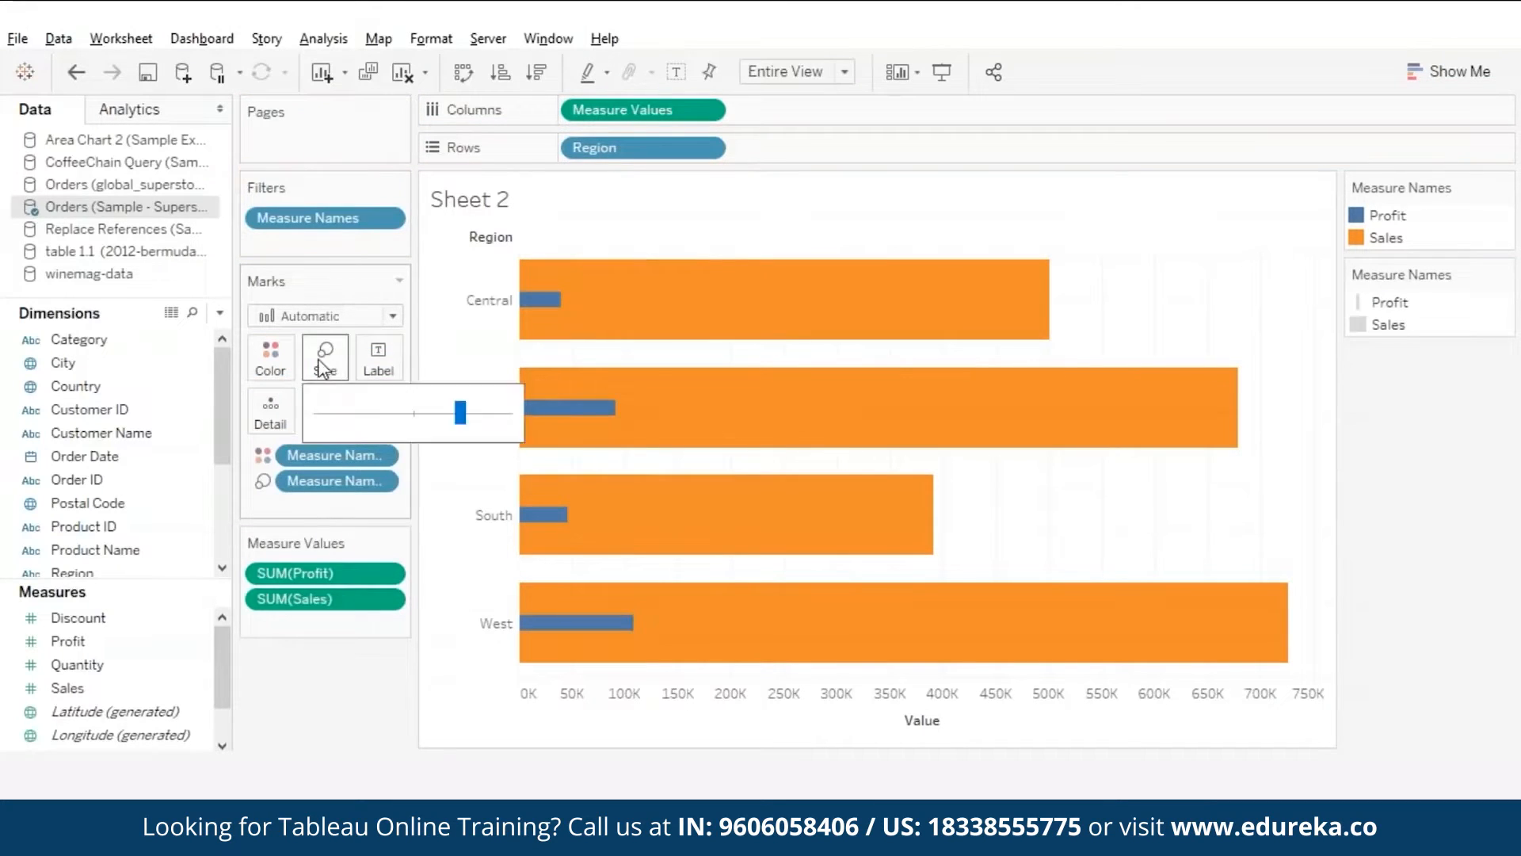
left_click(404, 413)
left_click(458, 579)
left_click(399, 228)
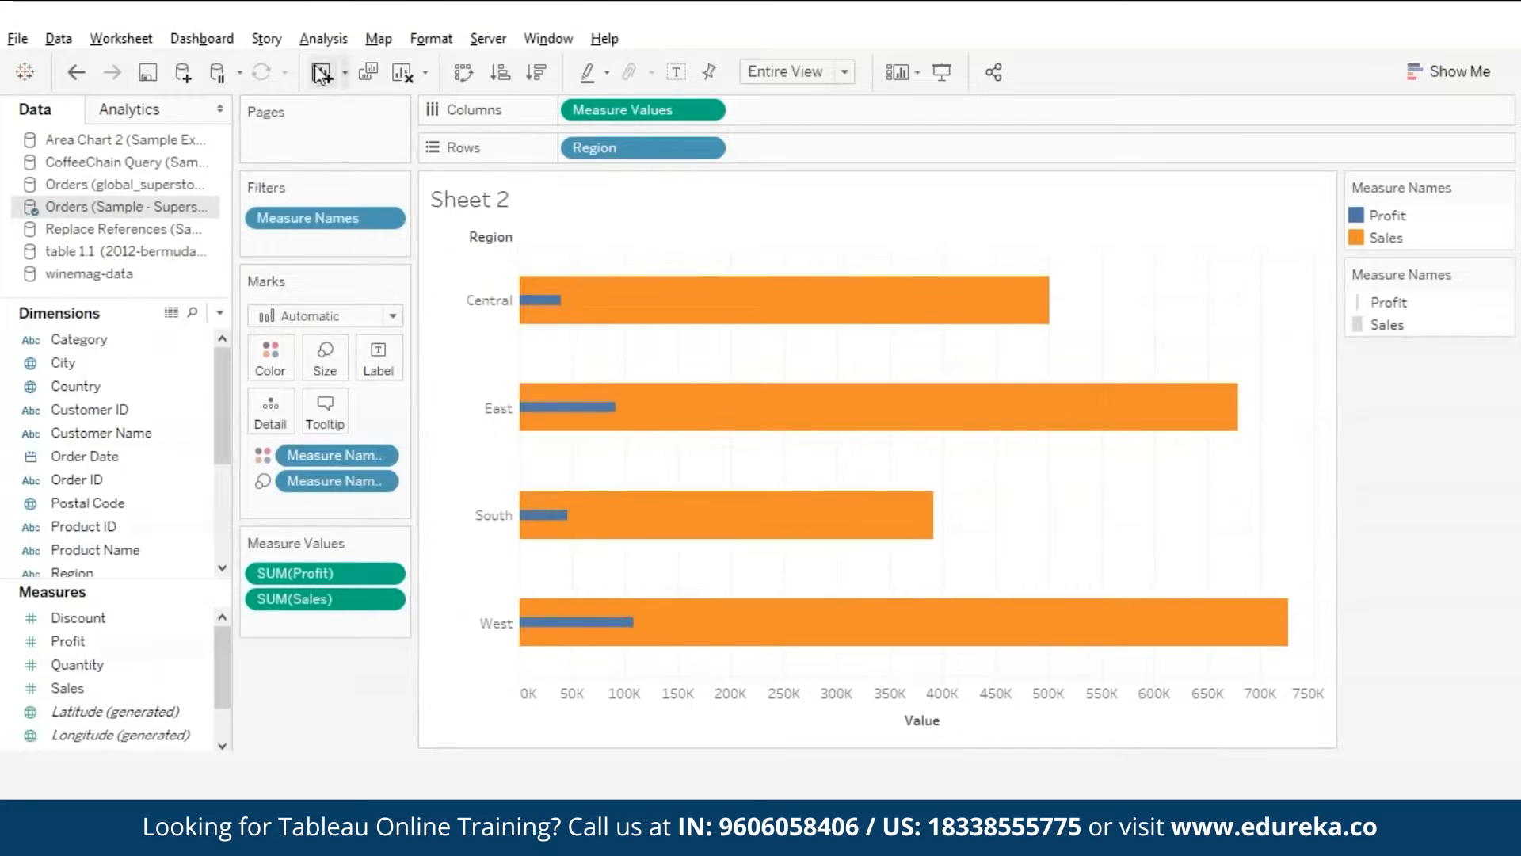
Step: Check the Stack Marks setting of the regional bar chart without changing it
left_click(323, 39)
mouse_move(377, 111)
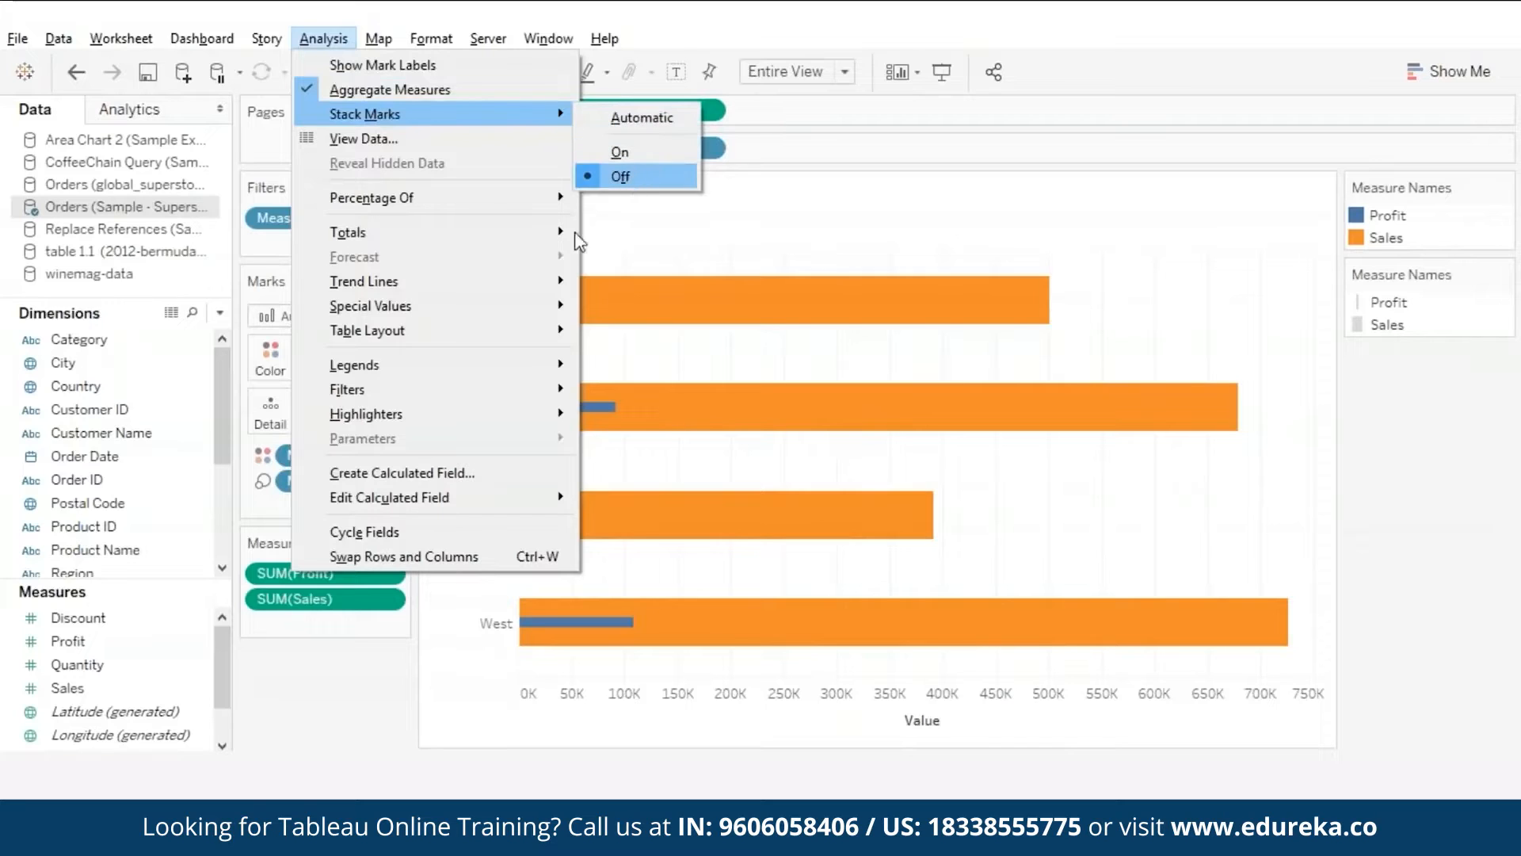
left_click(320, 740)
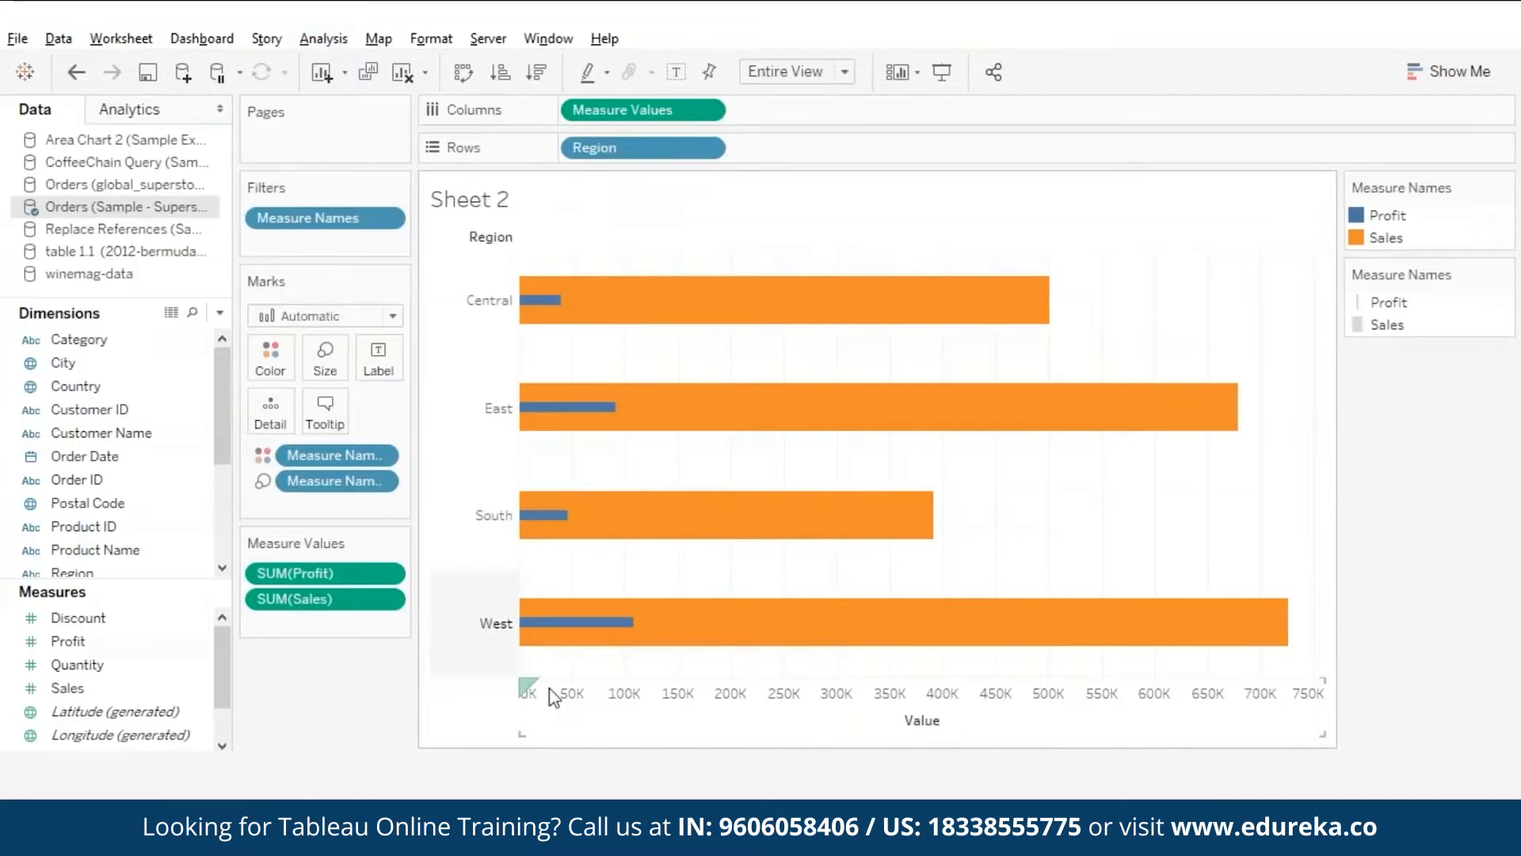
mouse_move(554, 638)
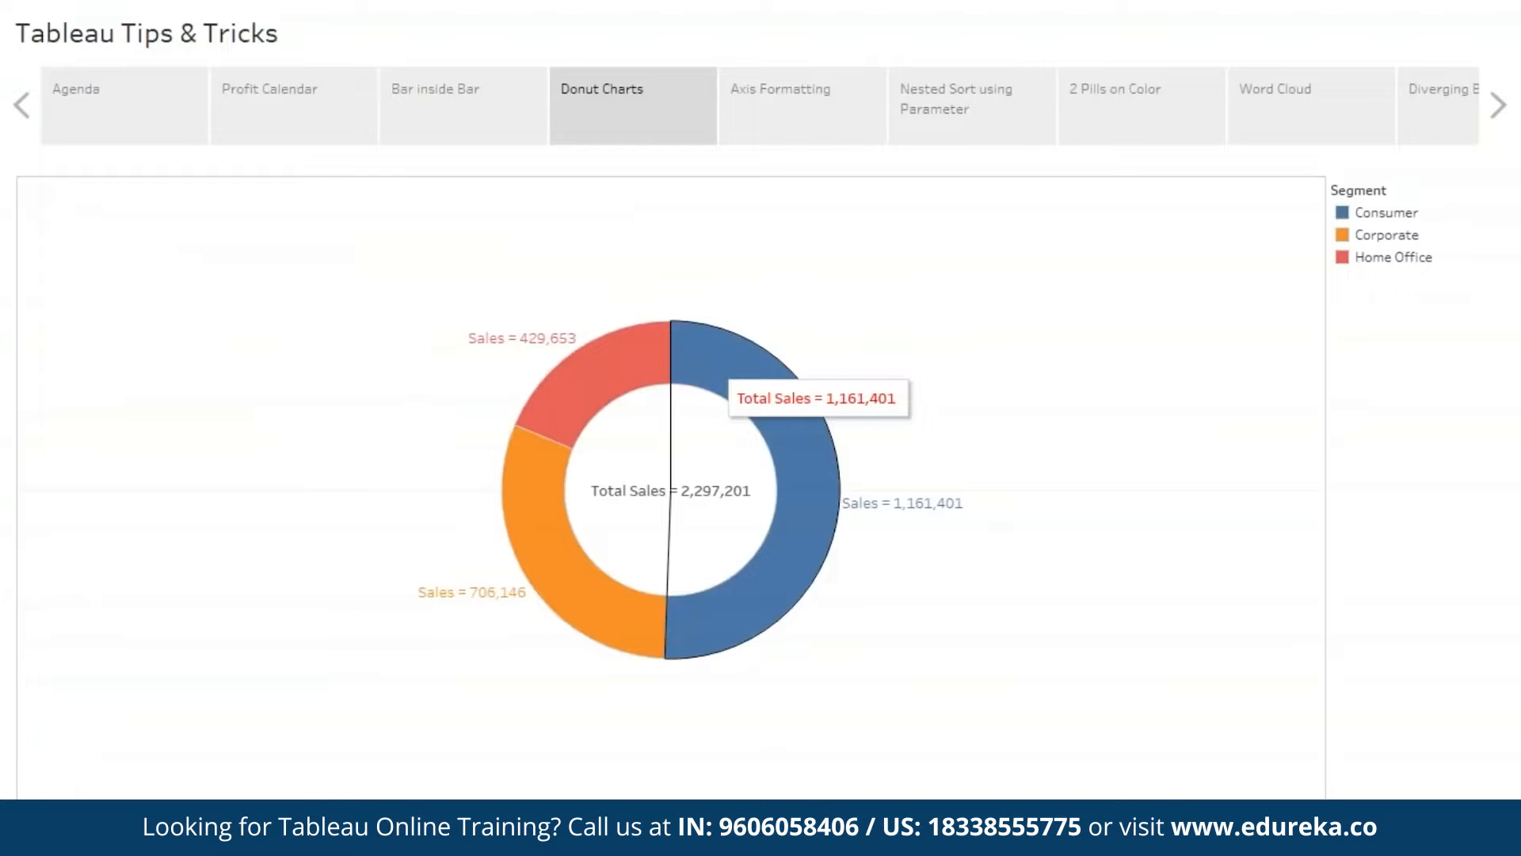
Step: Add Number of Records to the rows of the Region pie chart and aggregate it as Minimum
mouse_move(645, 356)
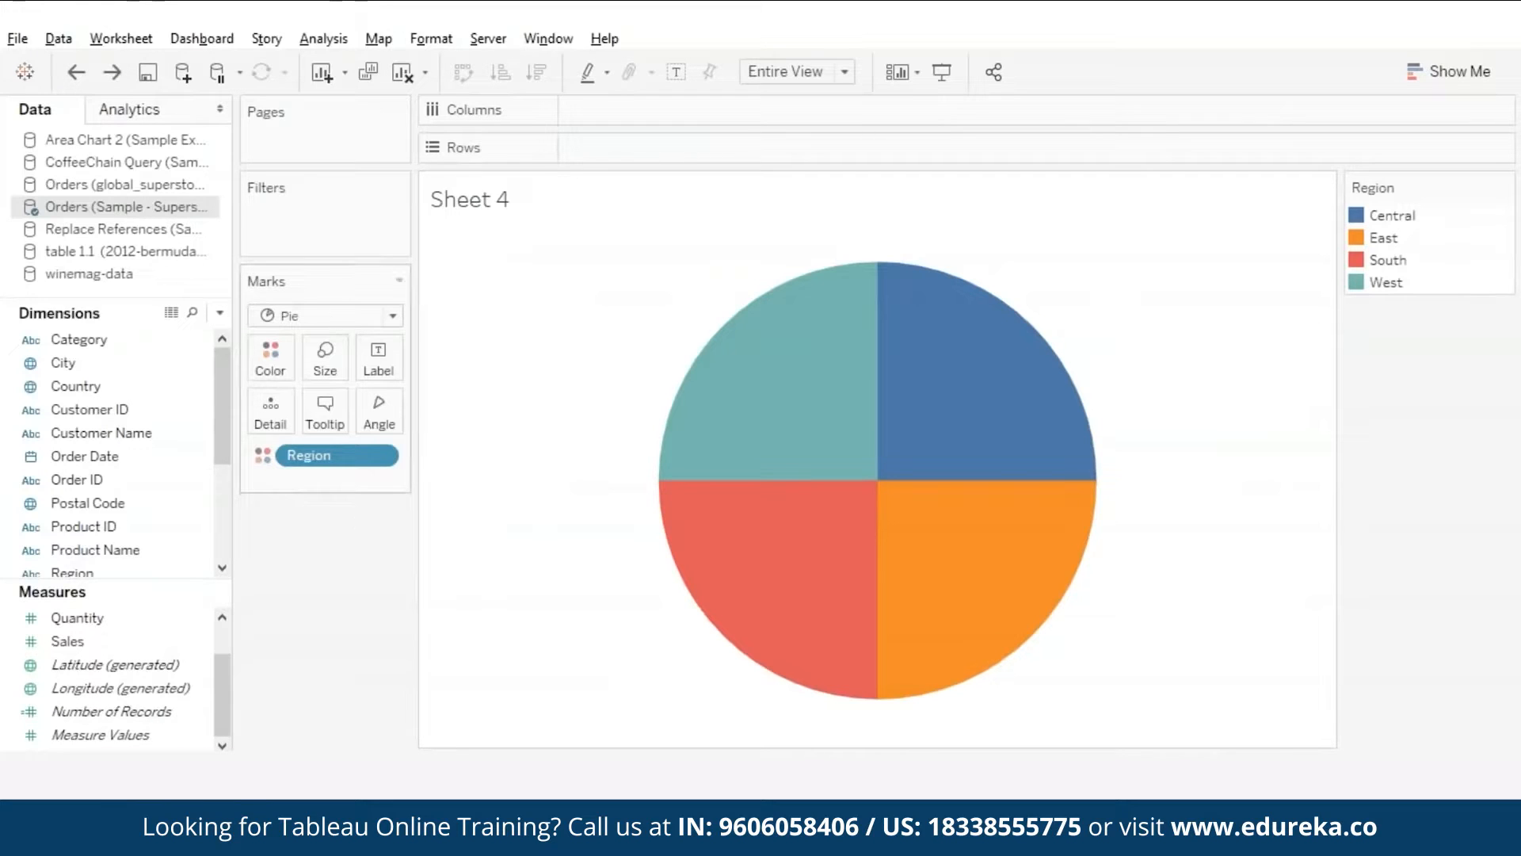
left_click(120, 715)
left_click_drag(119, 717, 683, 158)
left_click(705, 149)
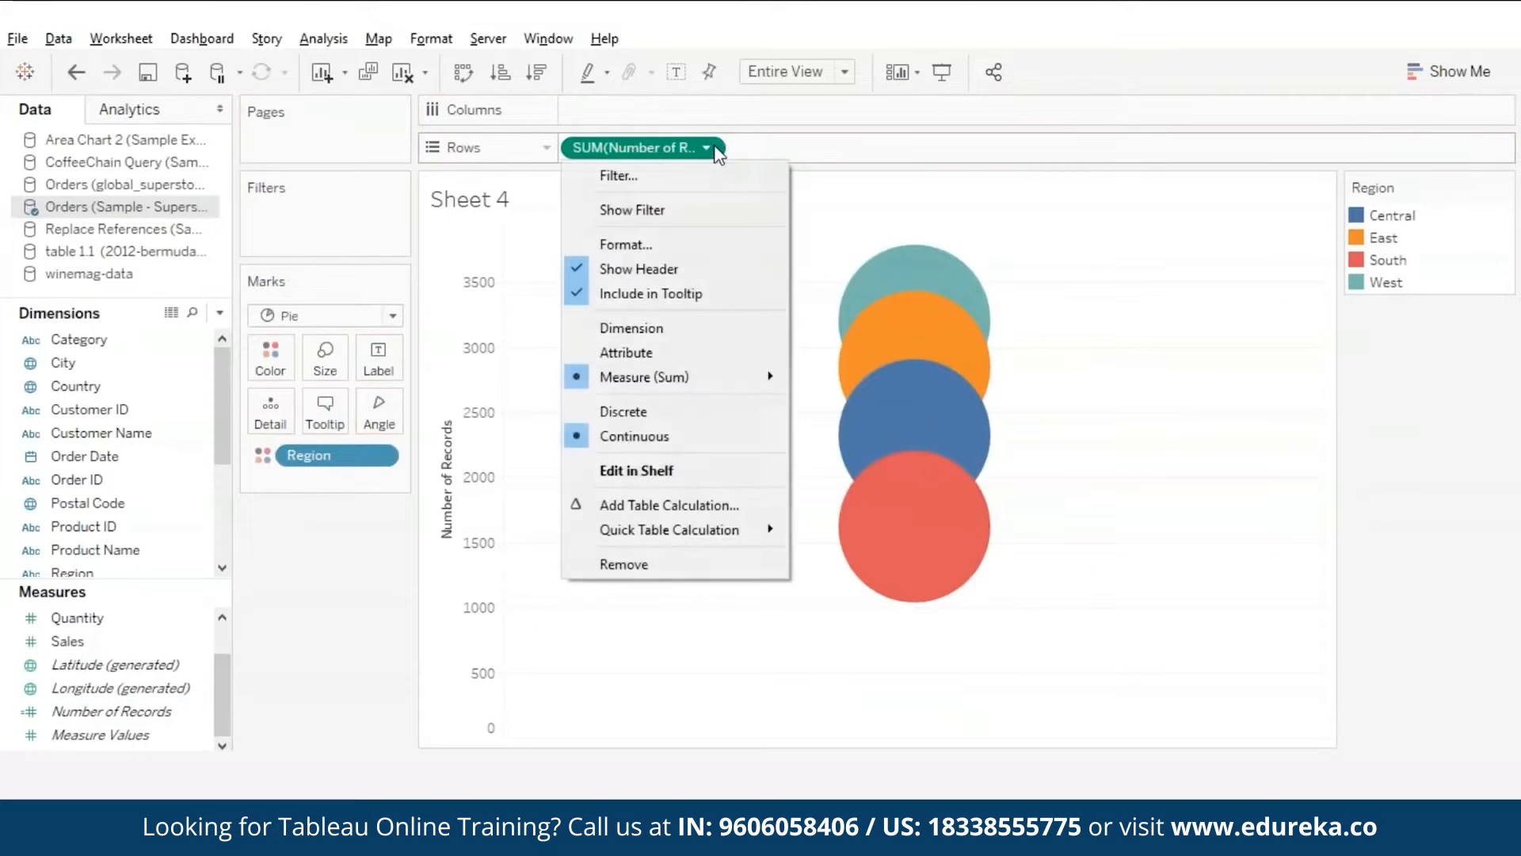
mouse_move(737, 377)
left_click(862, 609)
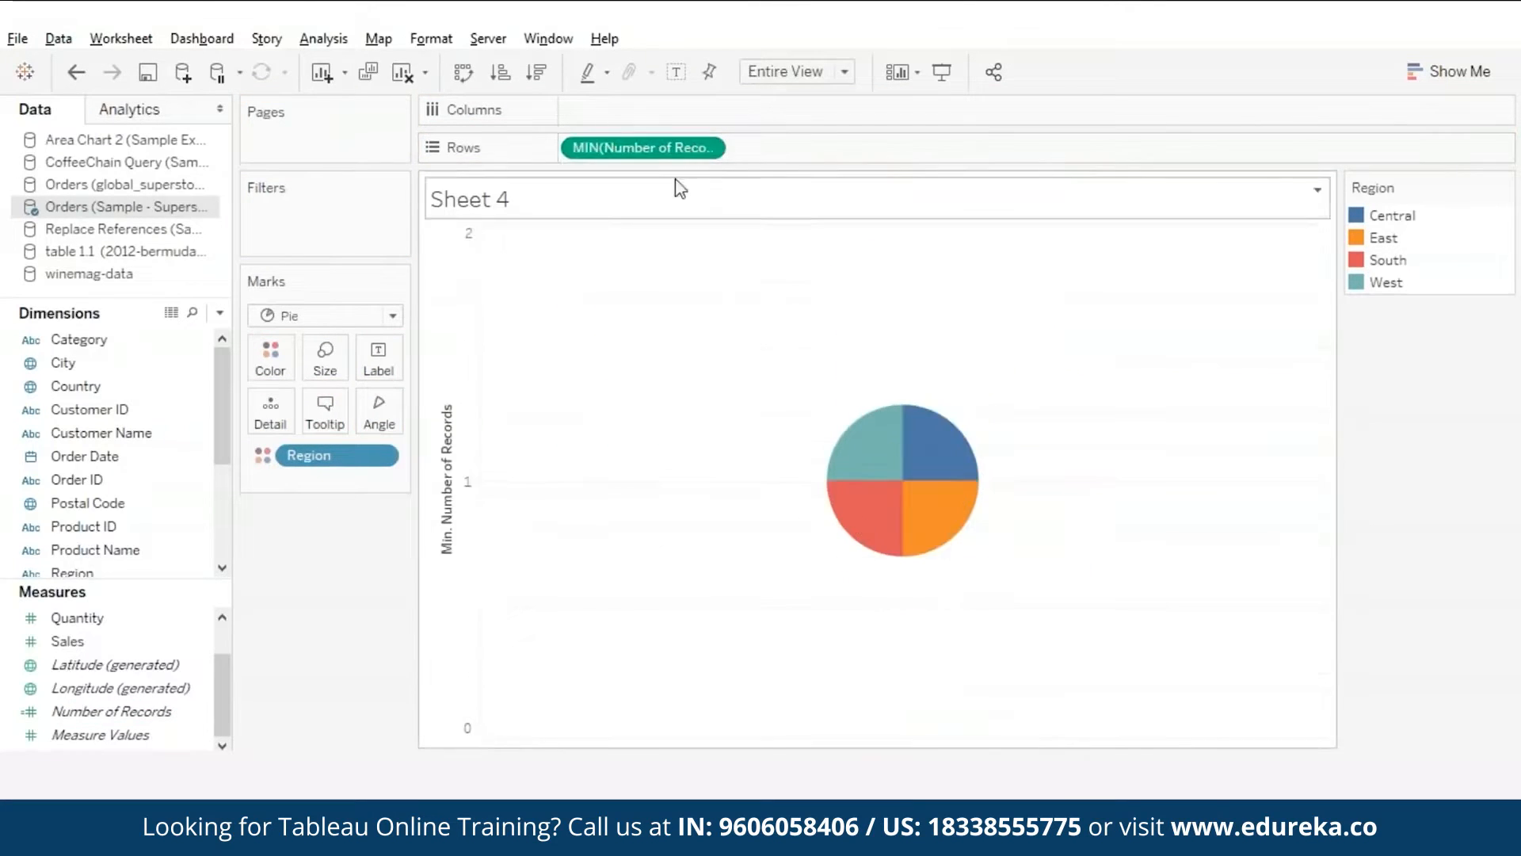
Step: Duplicate the minimum Number of Records field on the rows and combine the two pies as a dual axis
left_click_drag(655, 150, 827, 153)
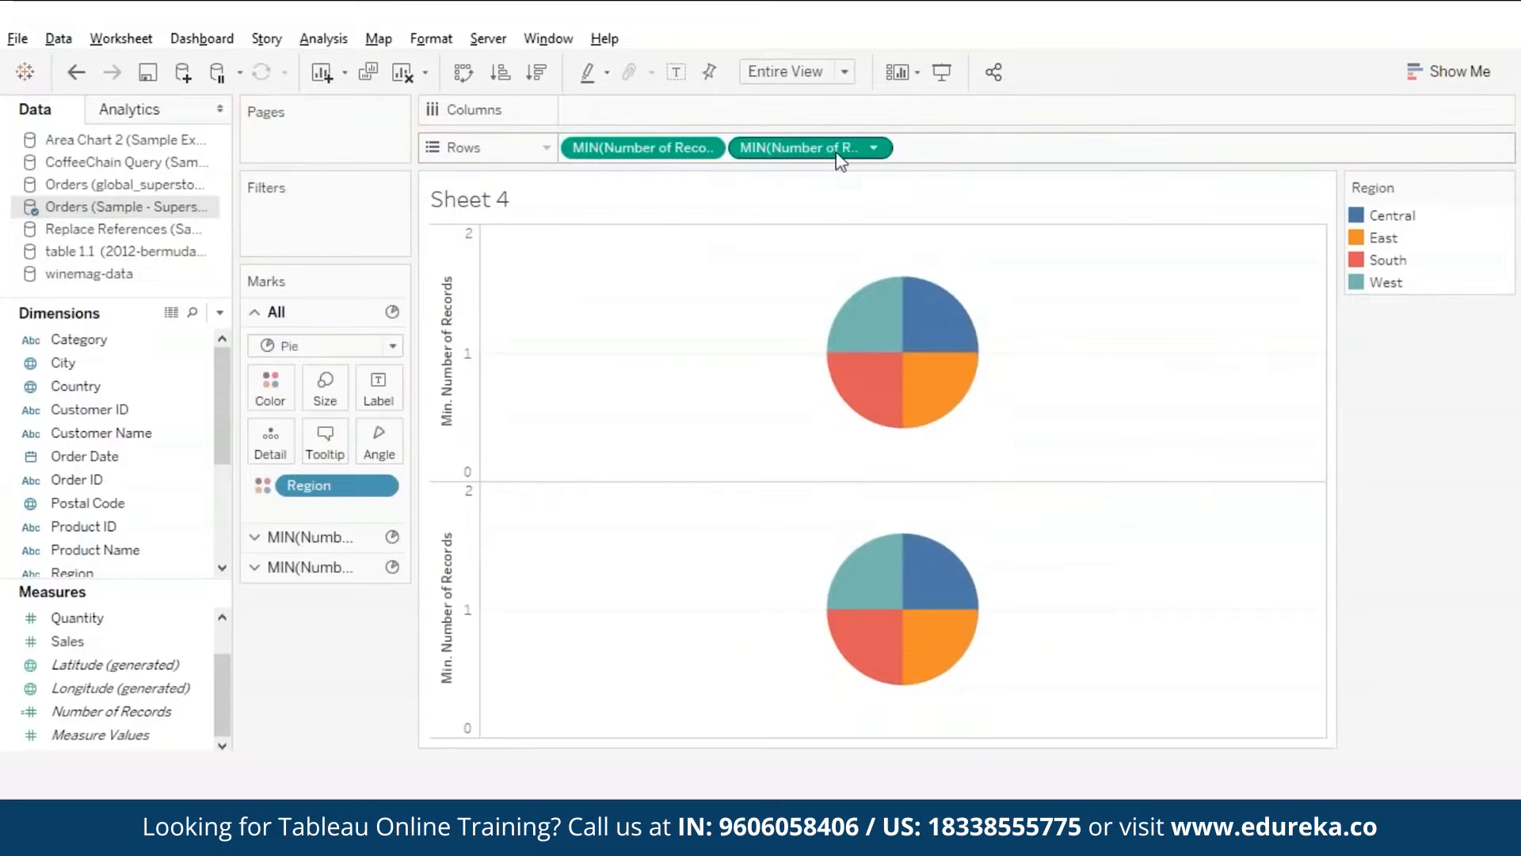
left_click(873, 147)
left_click(792, 564)
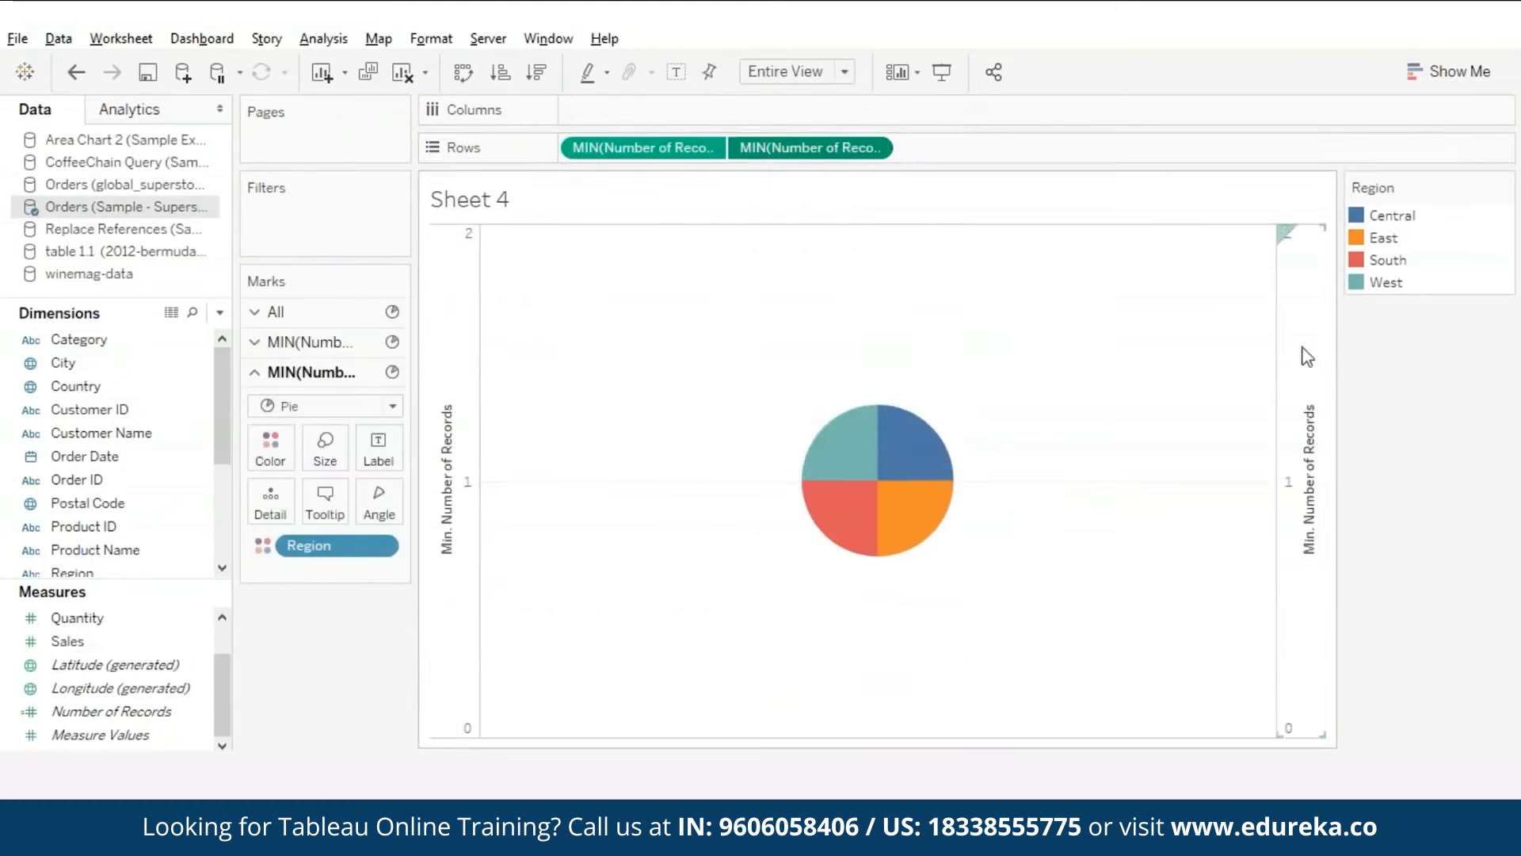
Step: Hide the headers of both Min. Number of Records axes
right_click(1301, 346)
left_click(1379, 587)
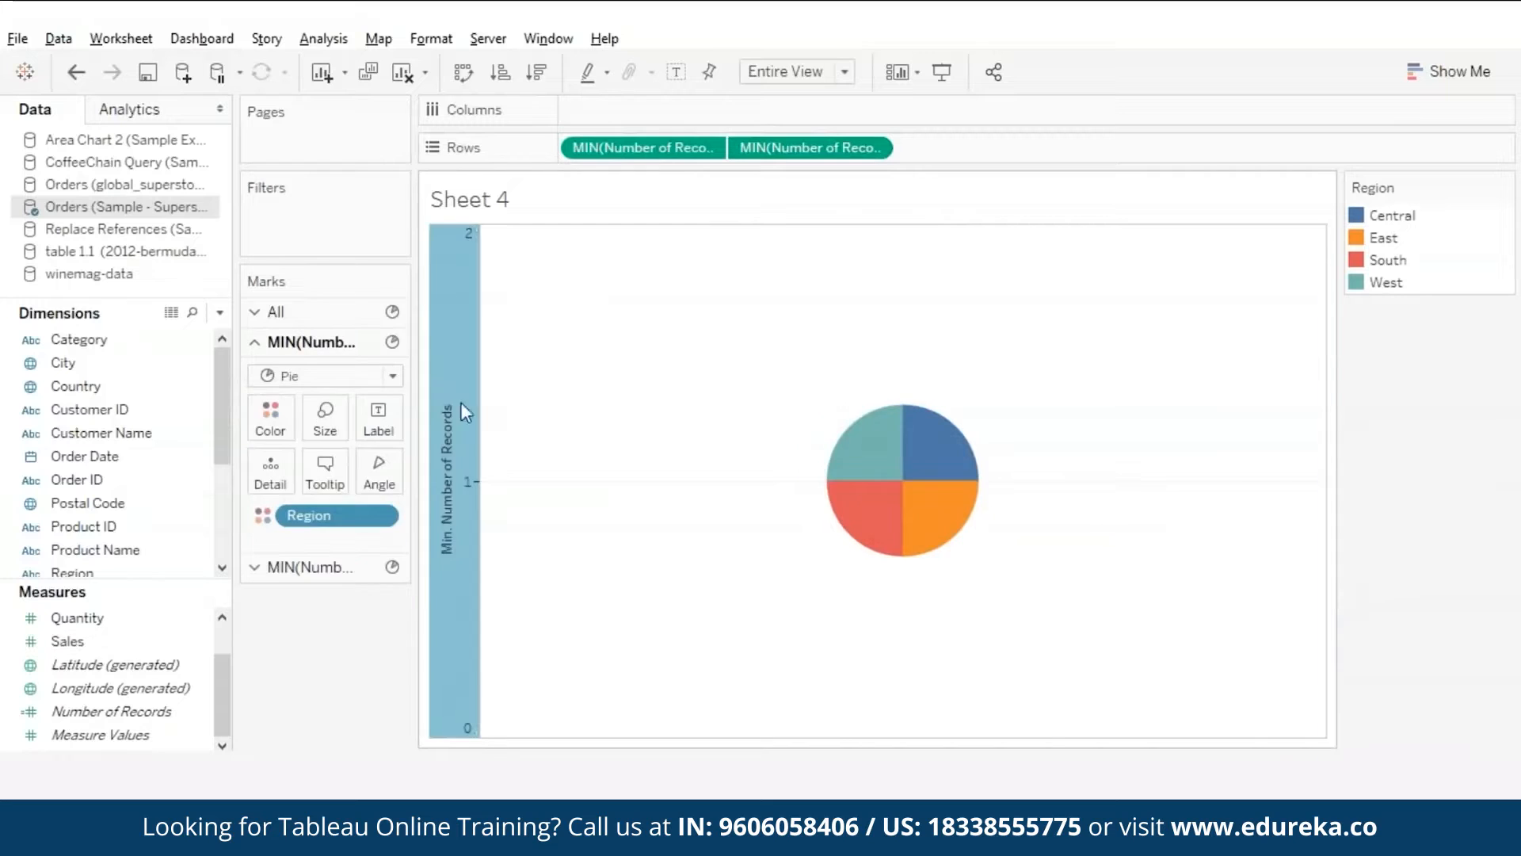
right_click(459, 402)
left_click(523, 530)
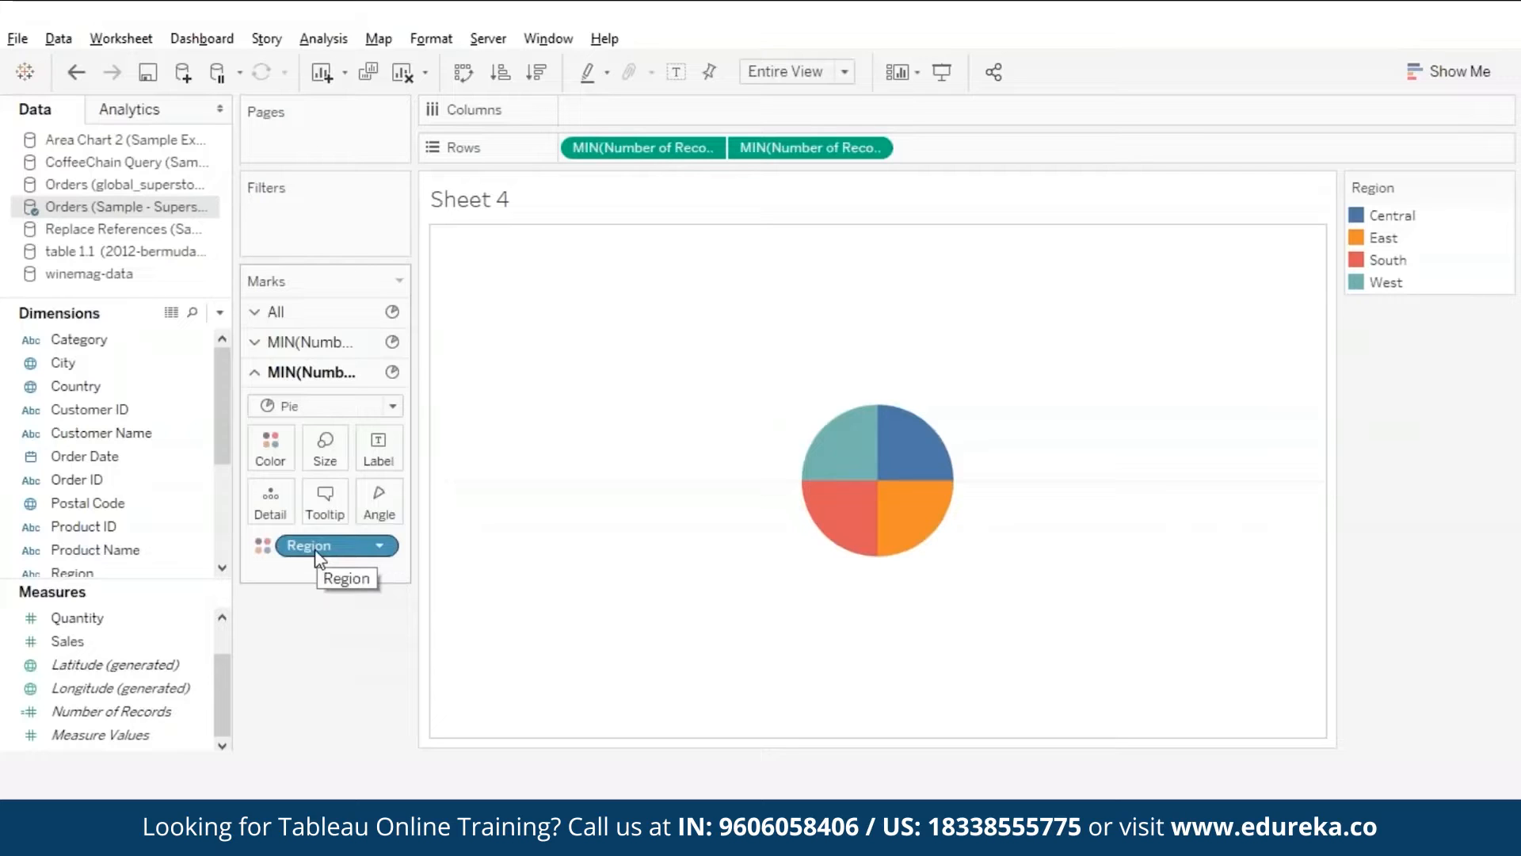
Step: Remove Region from the second pie's marks and color that pie white
left_click_drag(317, 547, 350, 710)
left_click(279, 464)
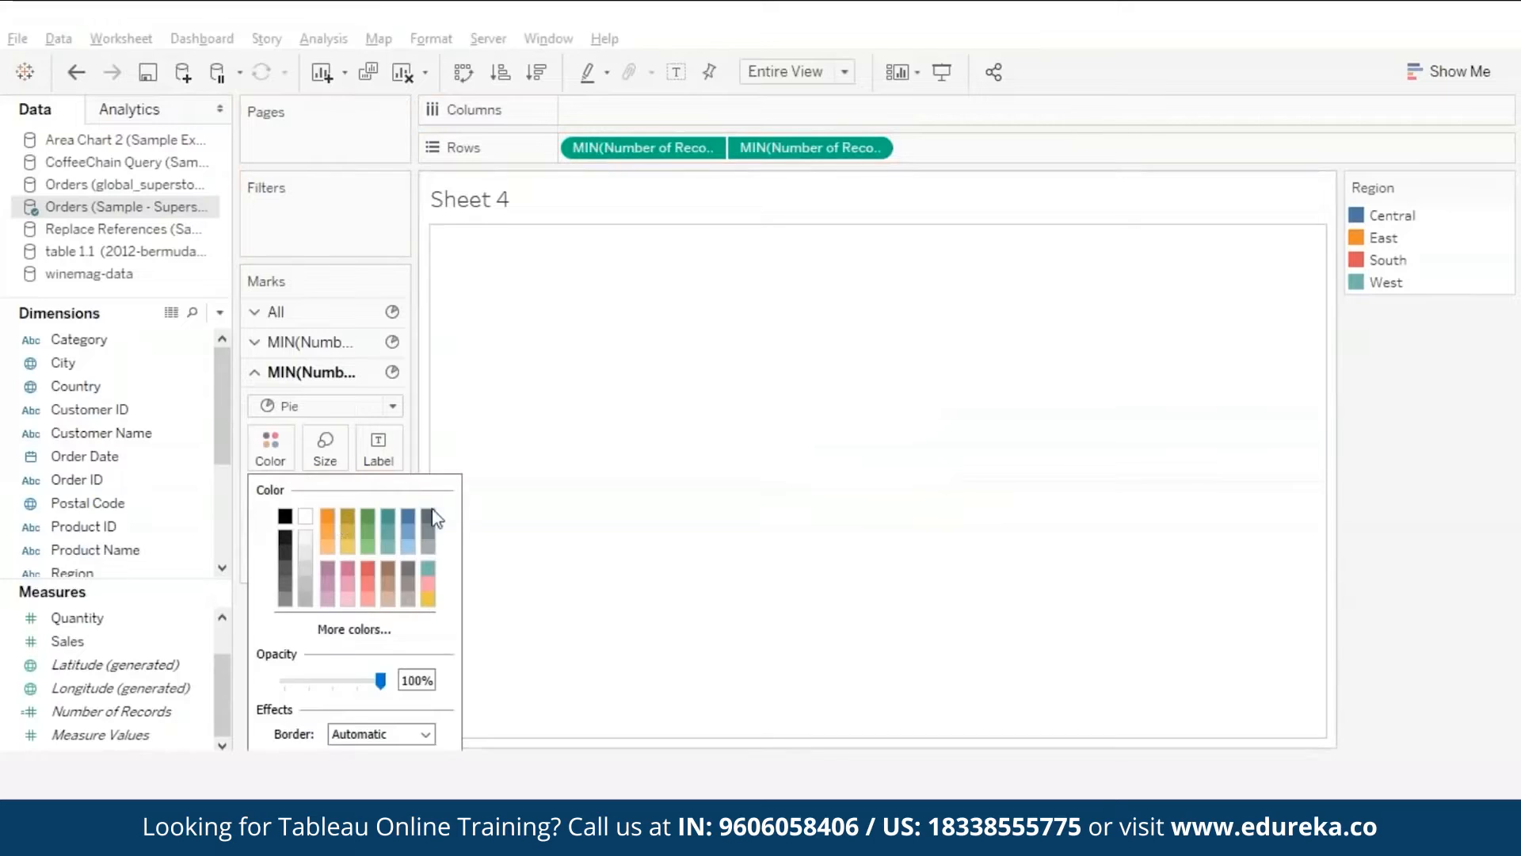
left_click(557, 630)
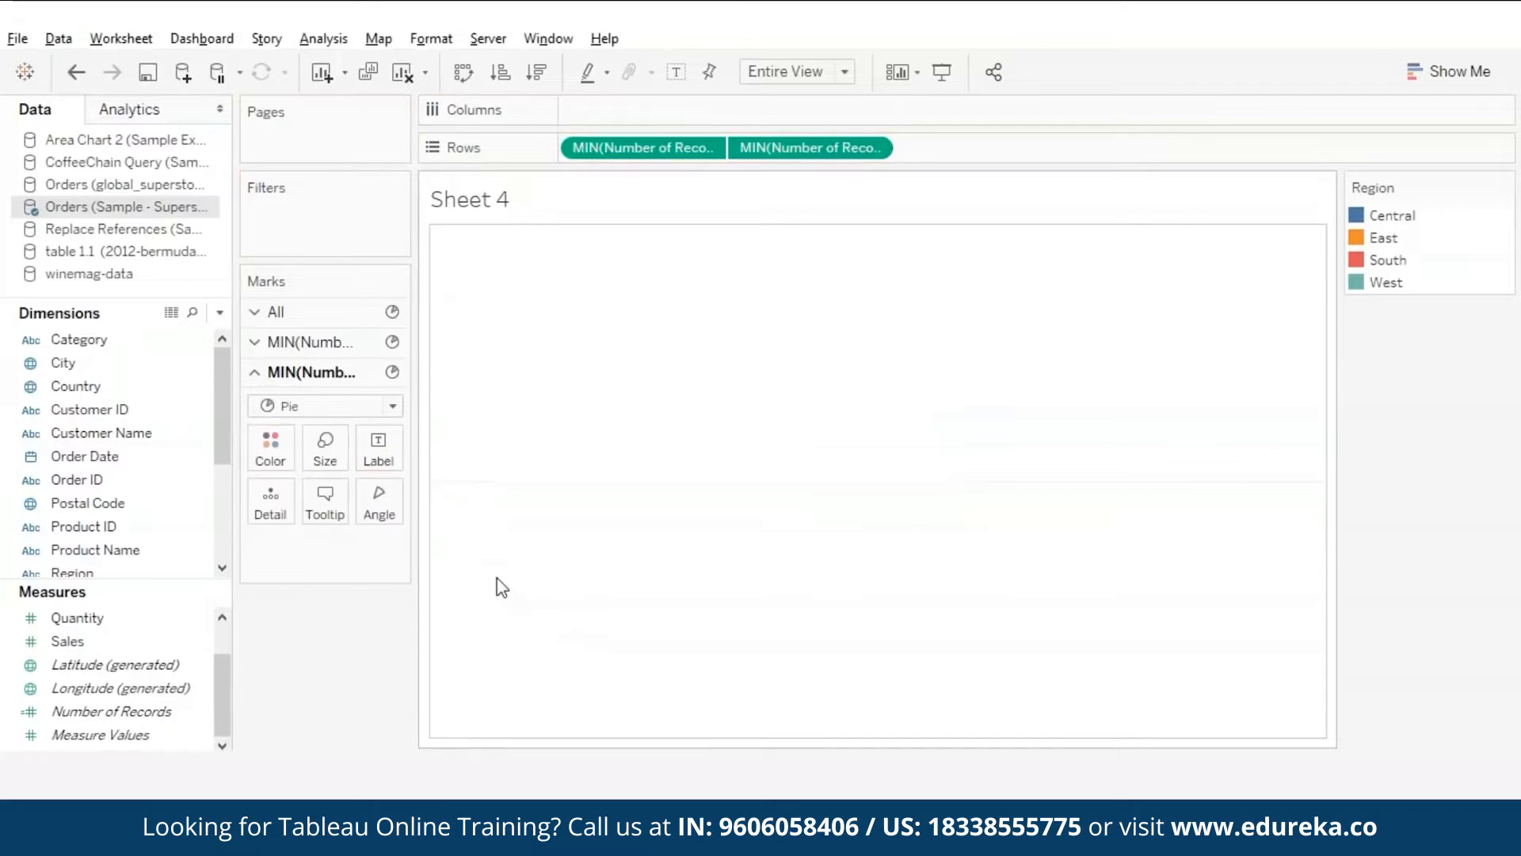
Step: Enlarge the outer Region pie and the white inner circle to form a thin donut ring
left_click(305, 342)
left_click(327, 420)
left_click_drag(400, 475, 460, 494)
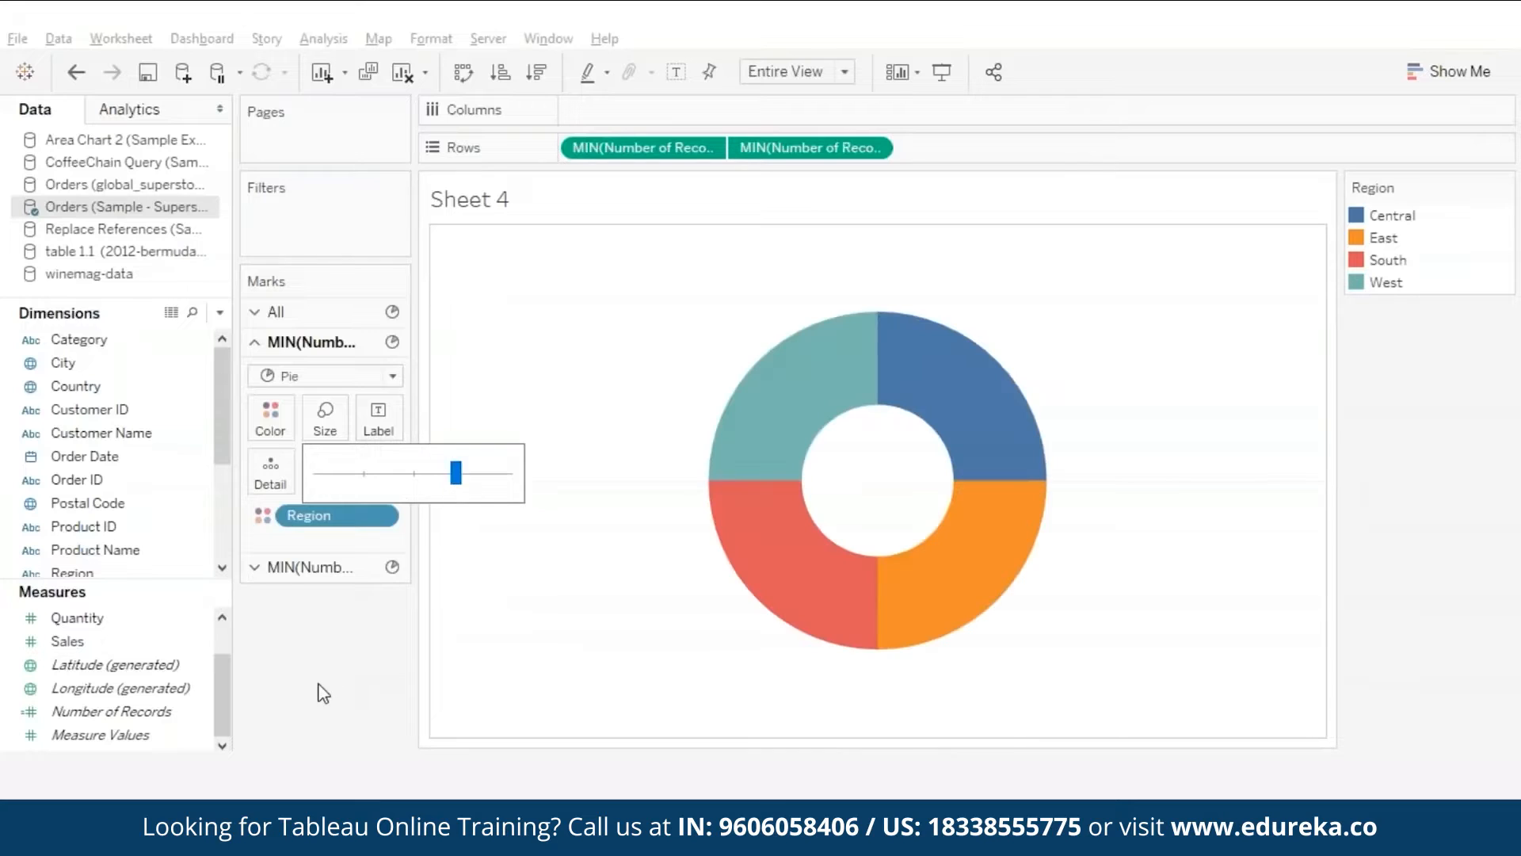
left_click(309, 567)
left_click(324, 448)
left_click_drag(401, 503, 435, 509)
left_click(349, 636)
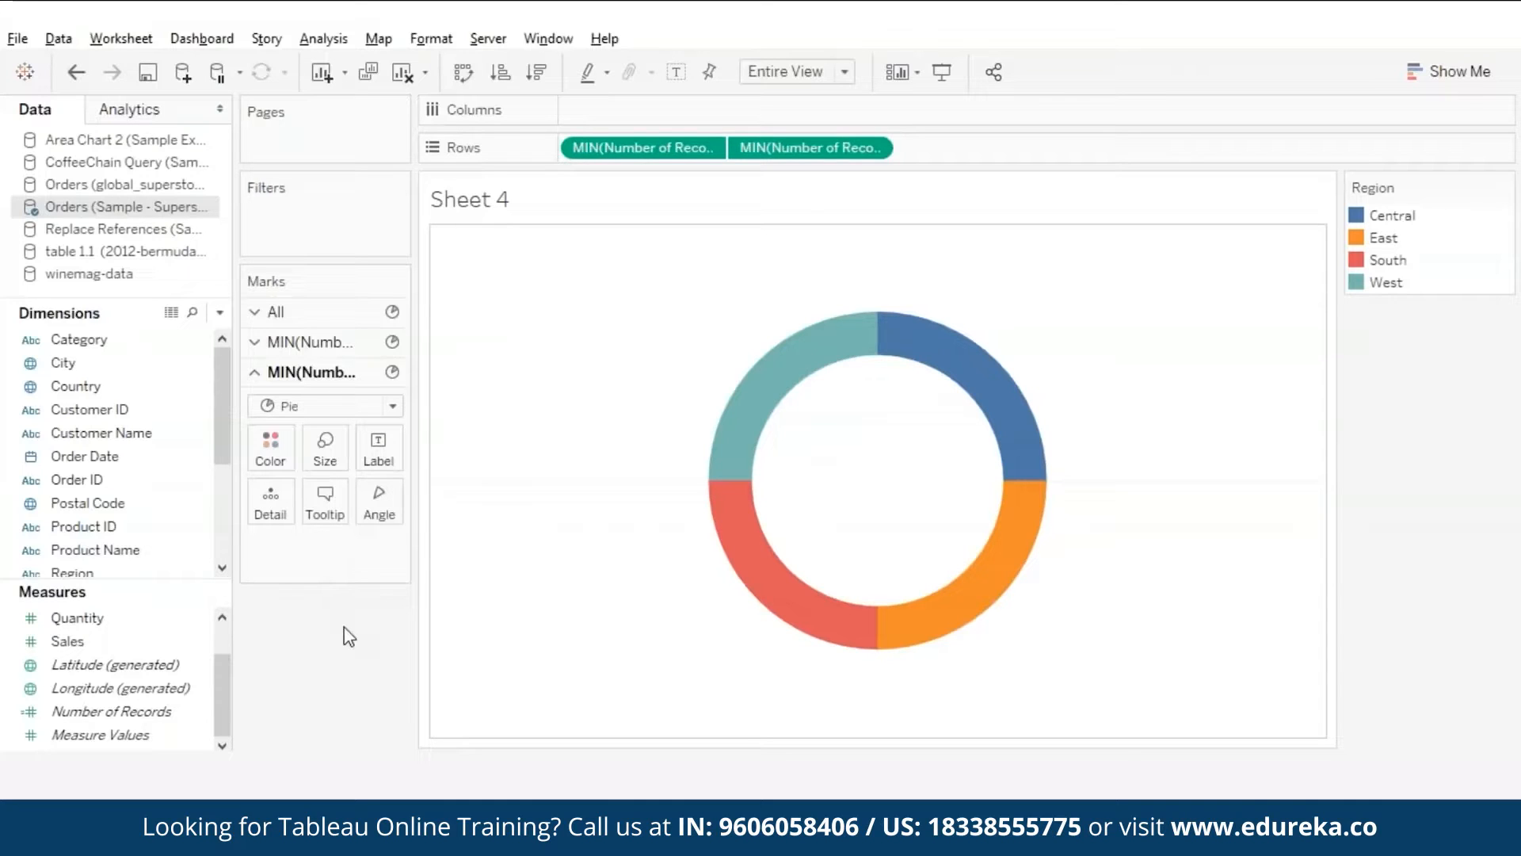
Step: Label the donut's inner circle with the sum of Sales, prefixed by the text "Total Sales ="
left_click_drag(73, 641, 378, 453)
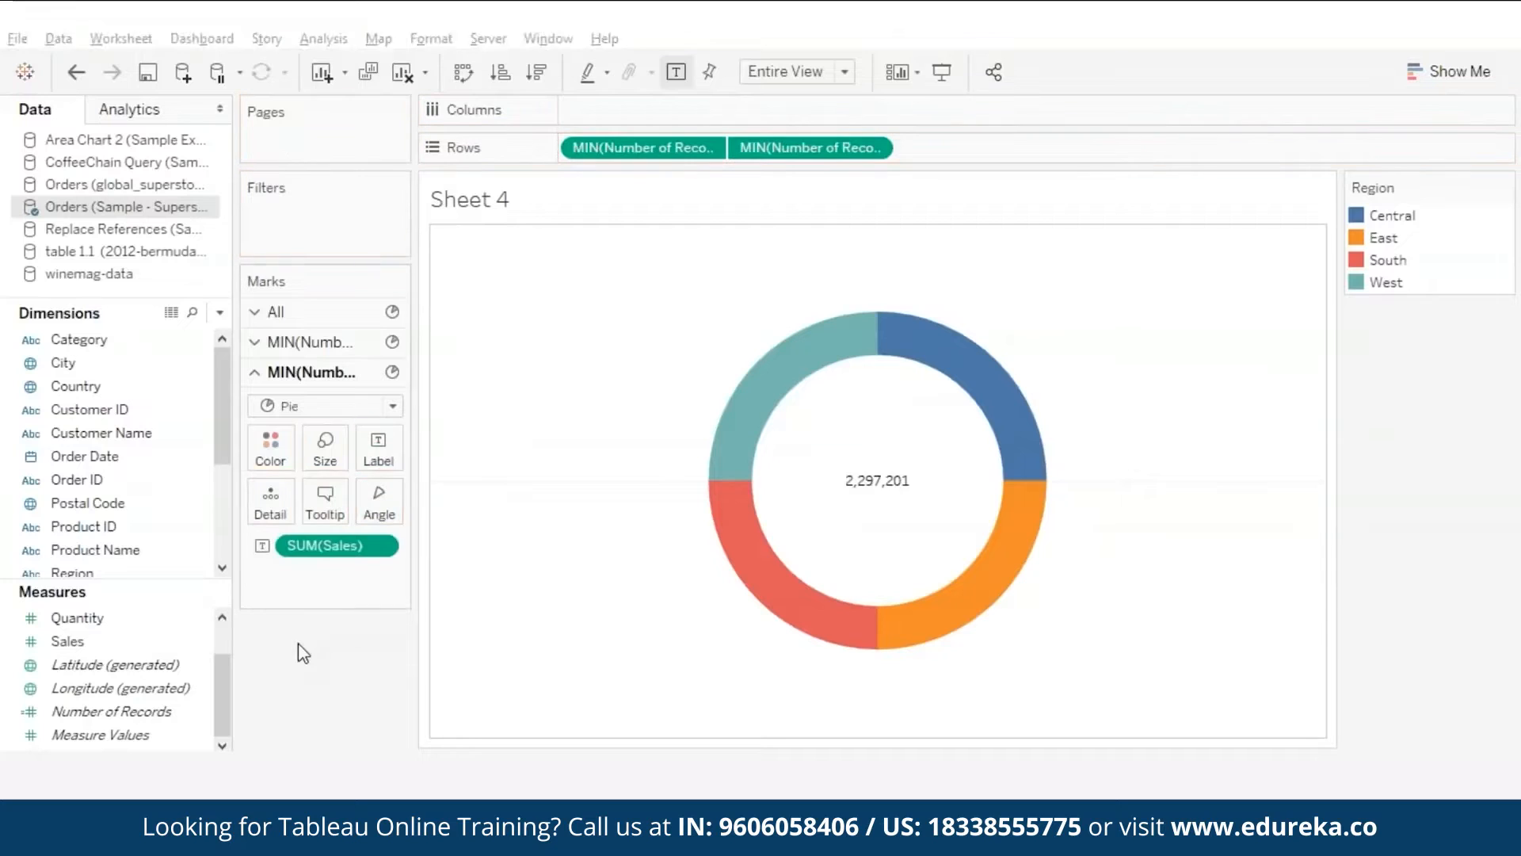
left_click(394, 450)
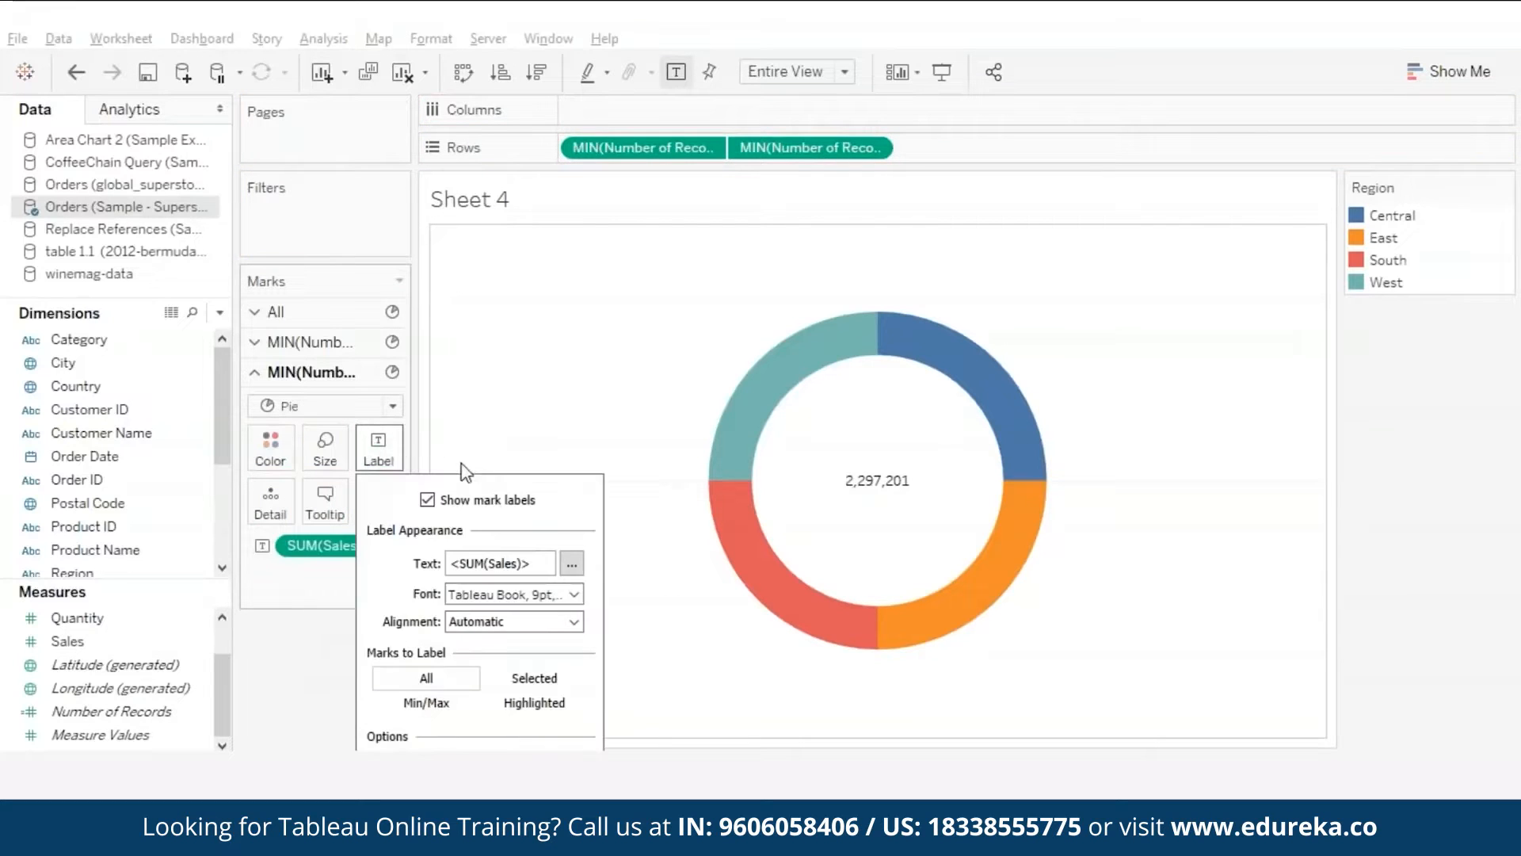
left_click(576, 562)
type("Total Sales =")
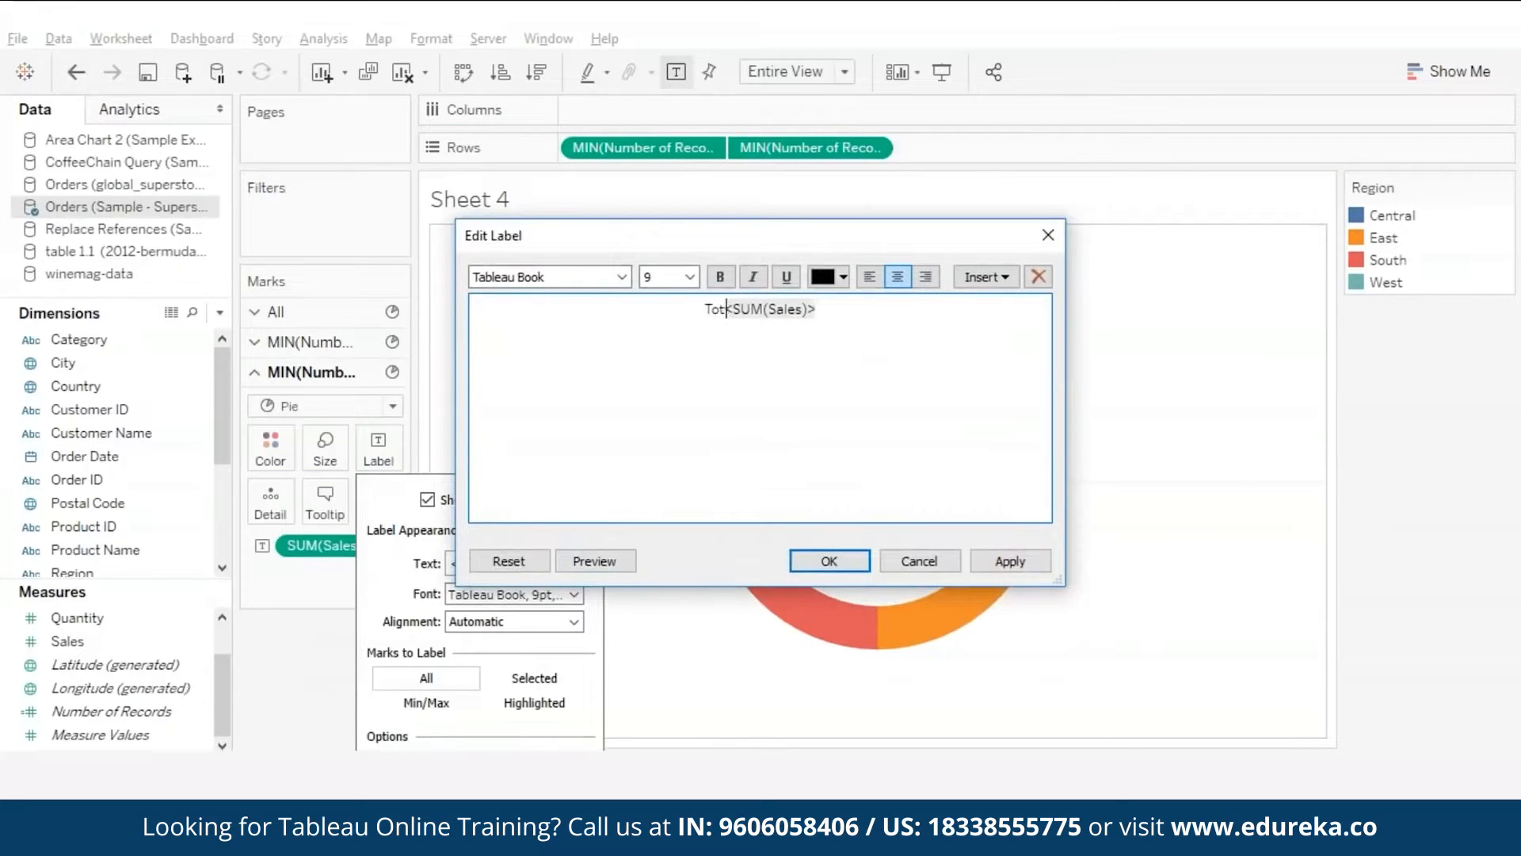
left_click(827, 560)
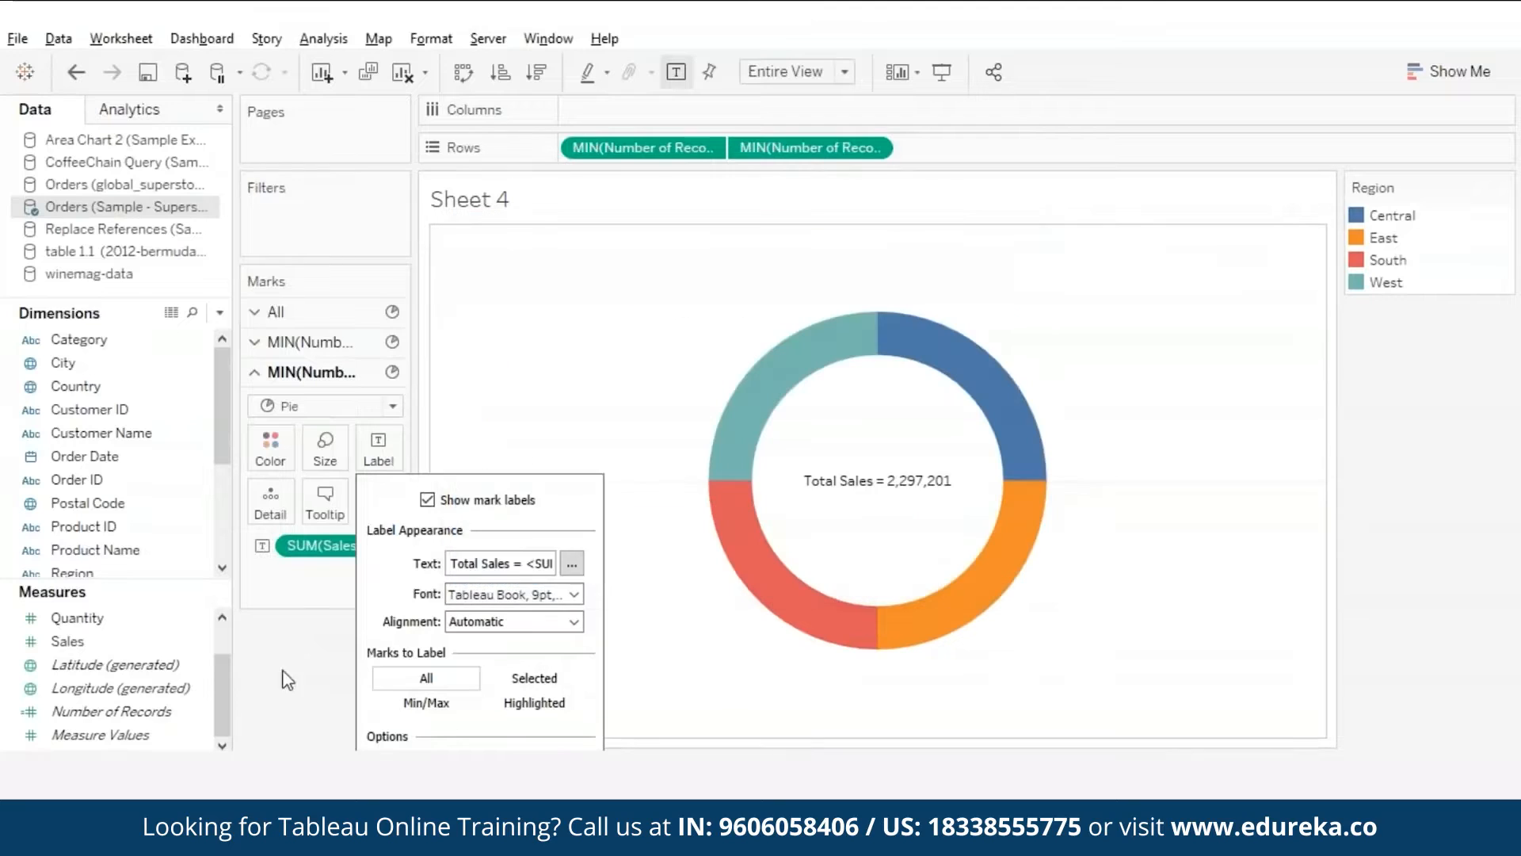
Step: Label the outer ring's Region slices with the sum of Sales, prefixed by the text "Regional Sales ="
left_click(309, 341)
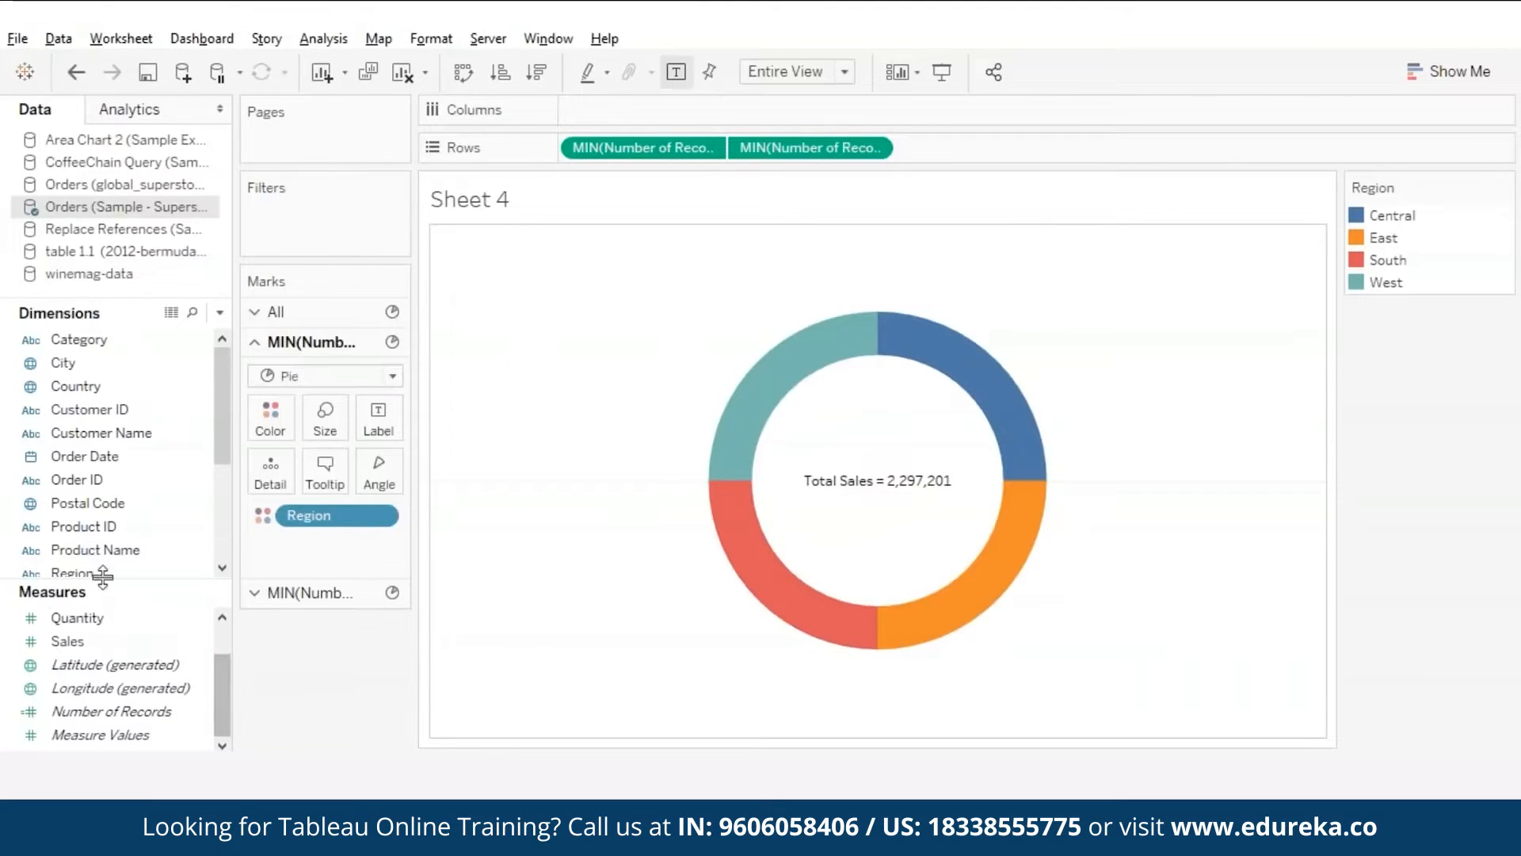
left_click_drag(68, 641, 377, 420)
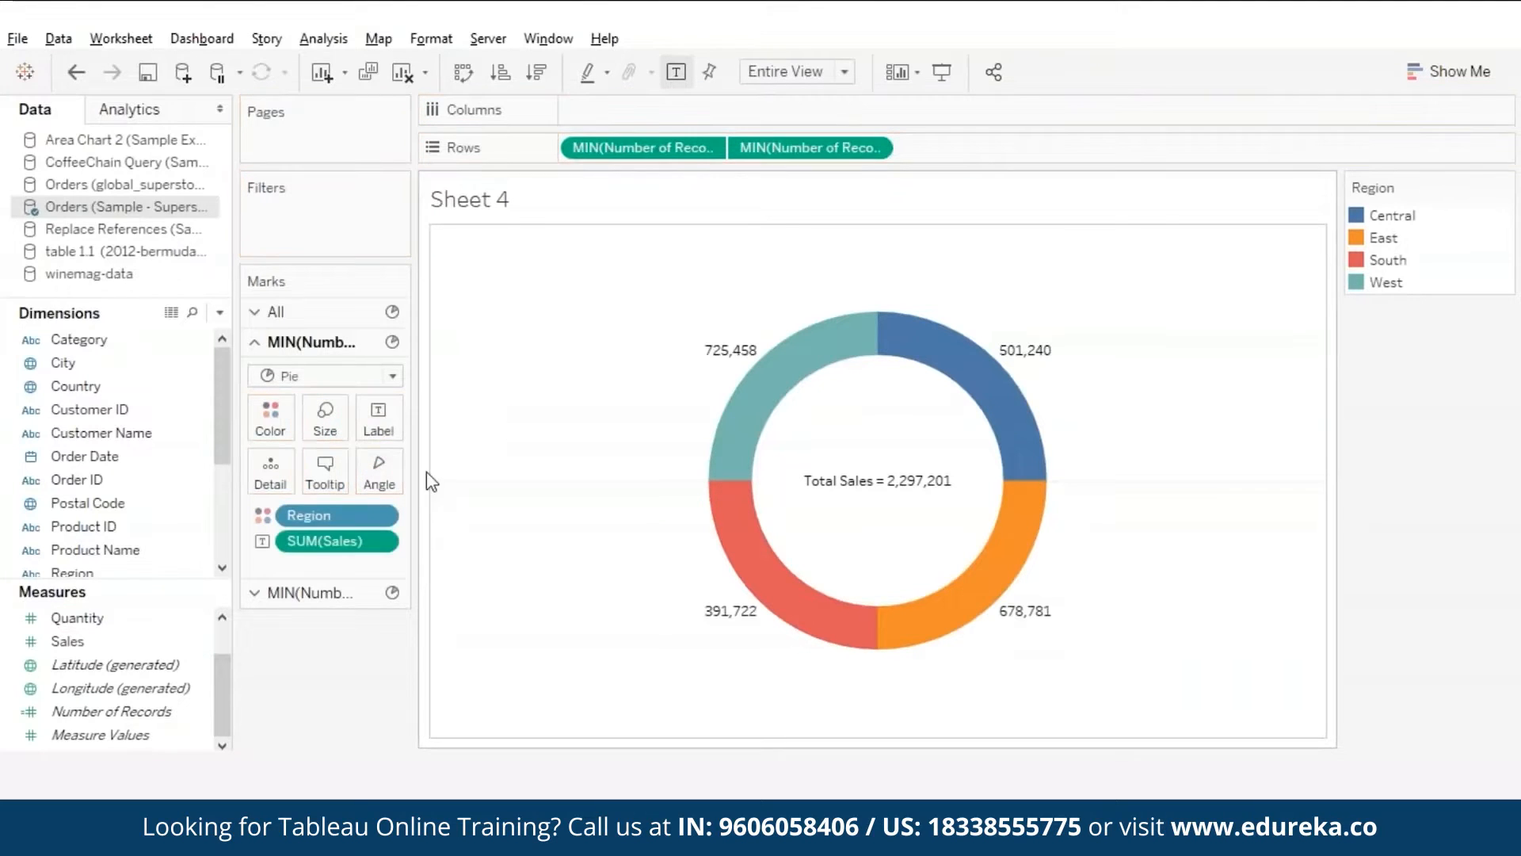
left_click(379, 420)
left_click(571, 533)
left_click(670, 364)
type("Regional Sal")
type("es =")
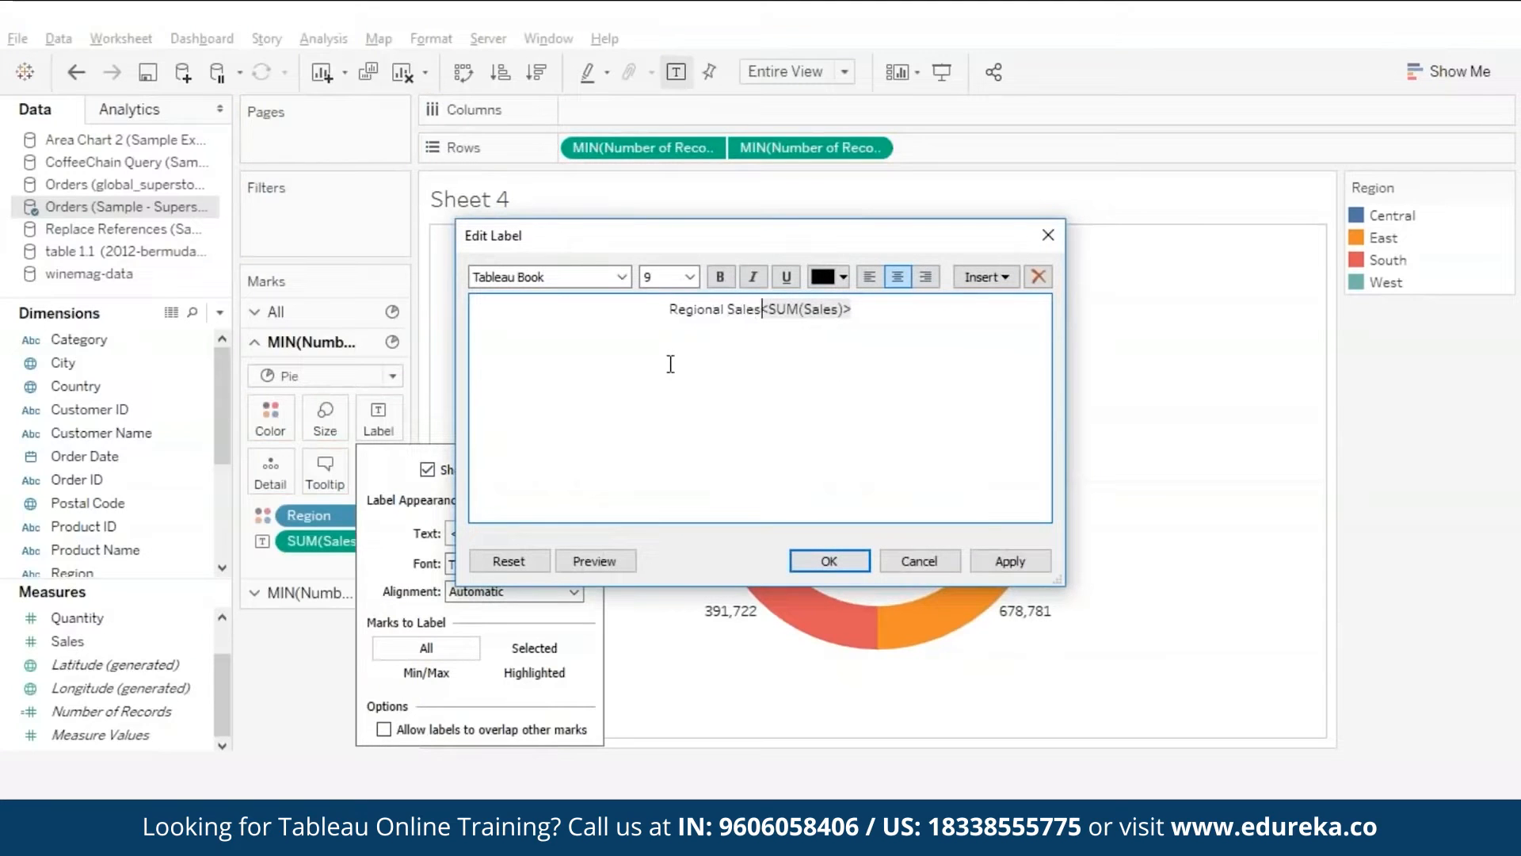
left_click(828, 560)
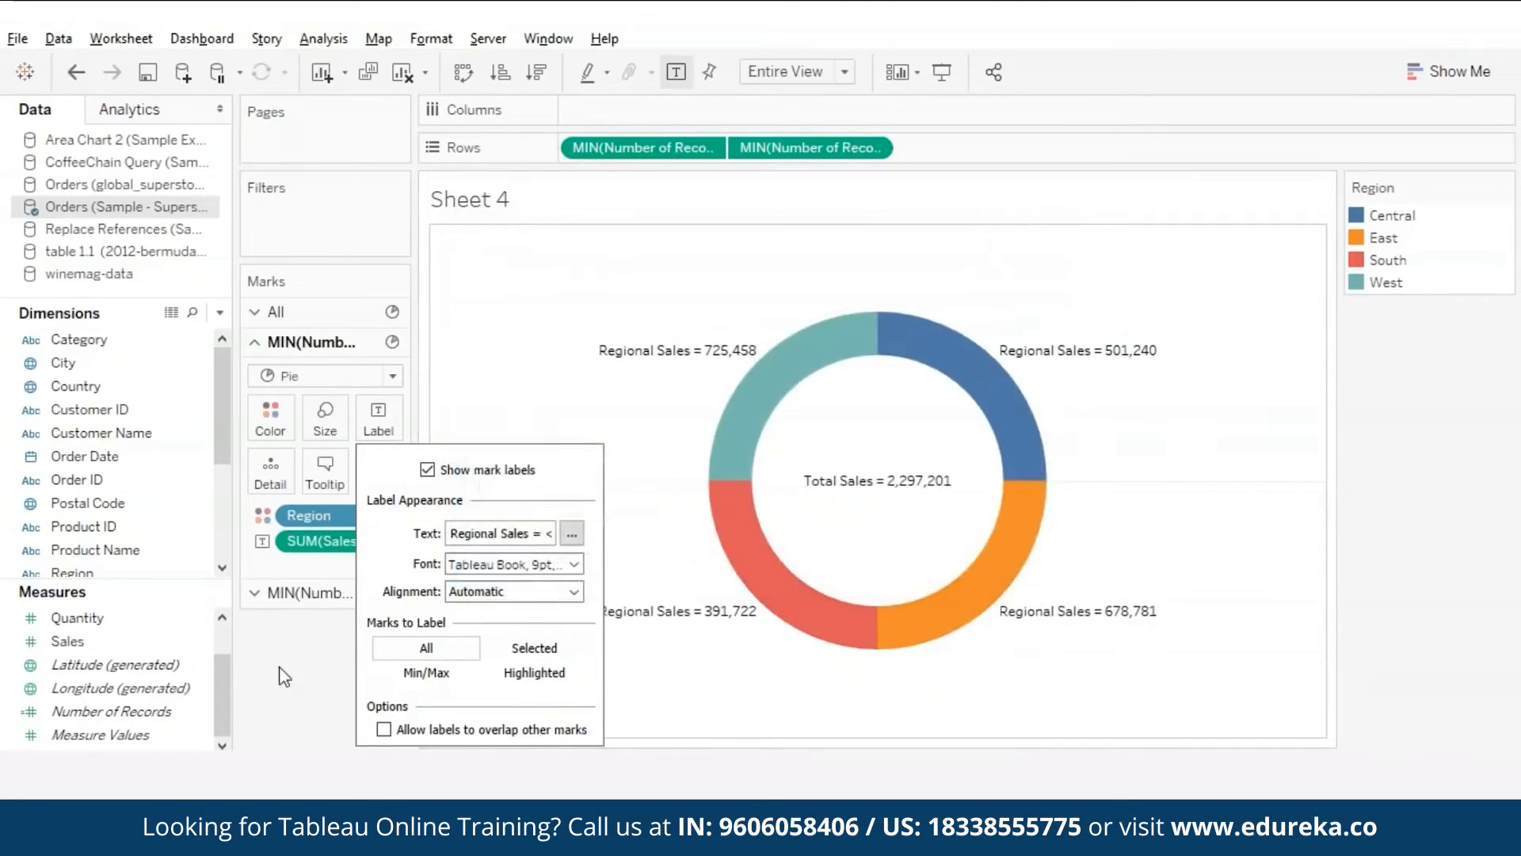
left_click(276, 676)
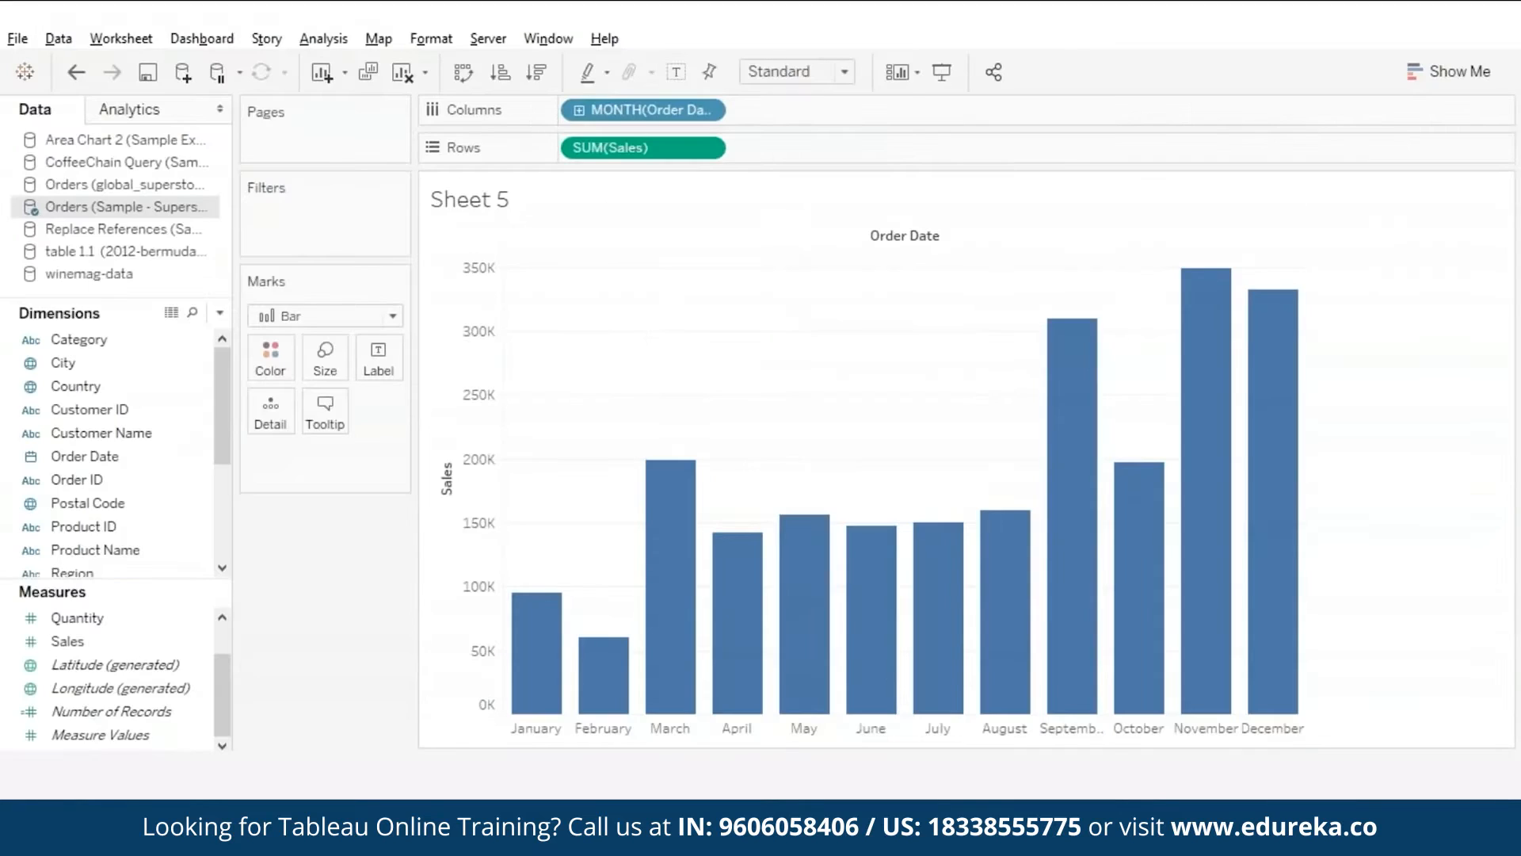
Step: Try moving the month labels above the chart by turning off the innermost-level-at-bottom setting in the advanced table layout options
left_click(314, 43)
mouse_move(483, 332)
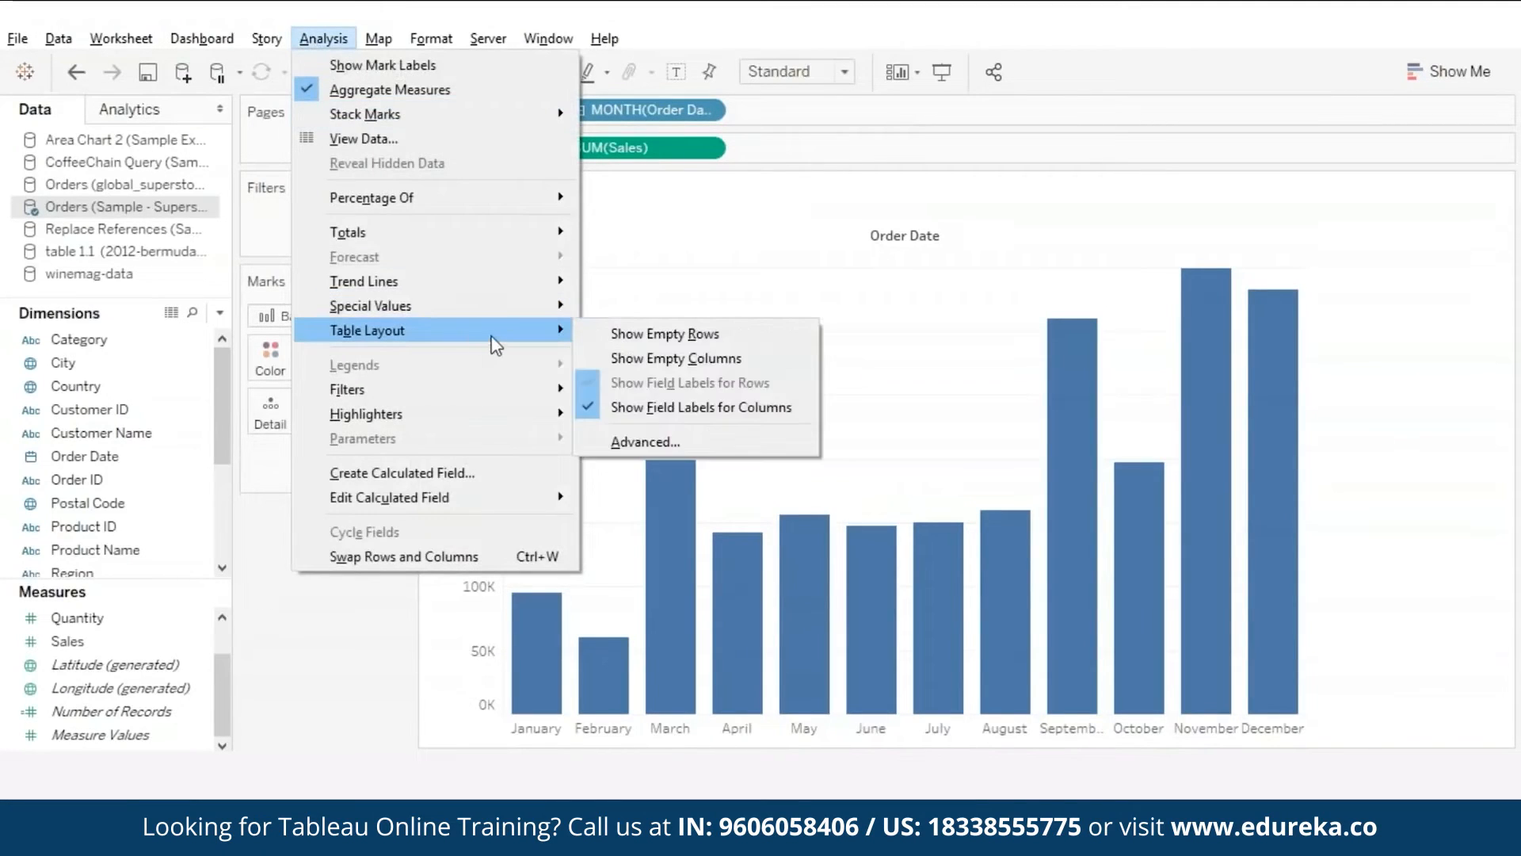
left_click(643, 441)
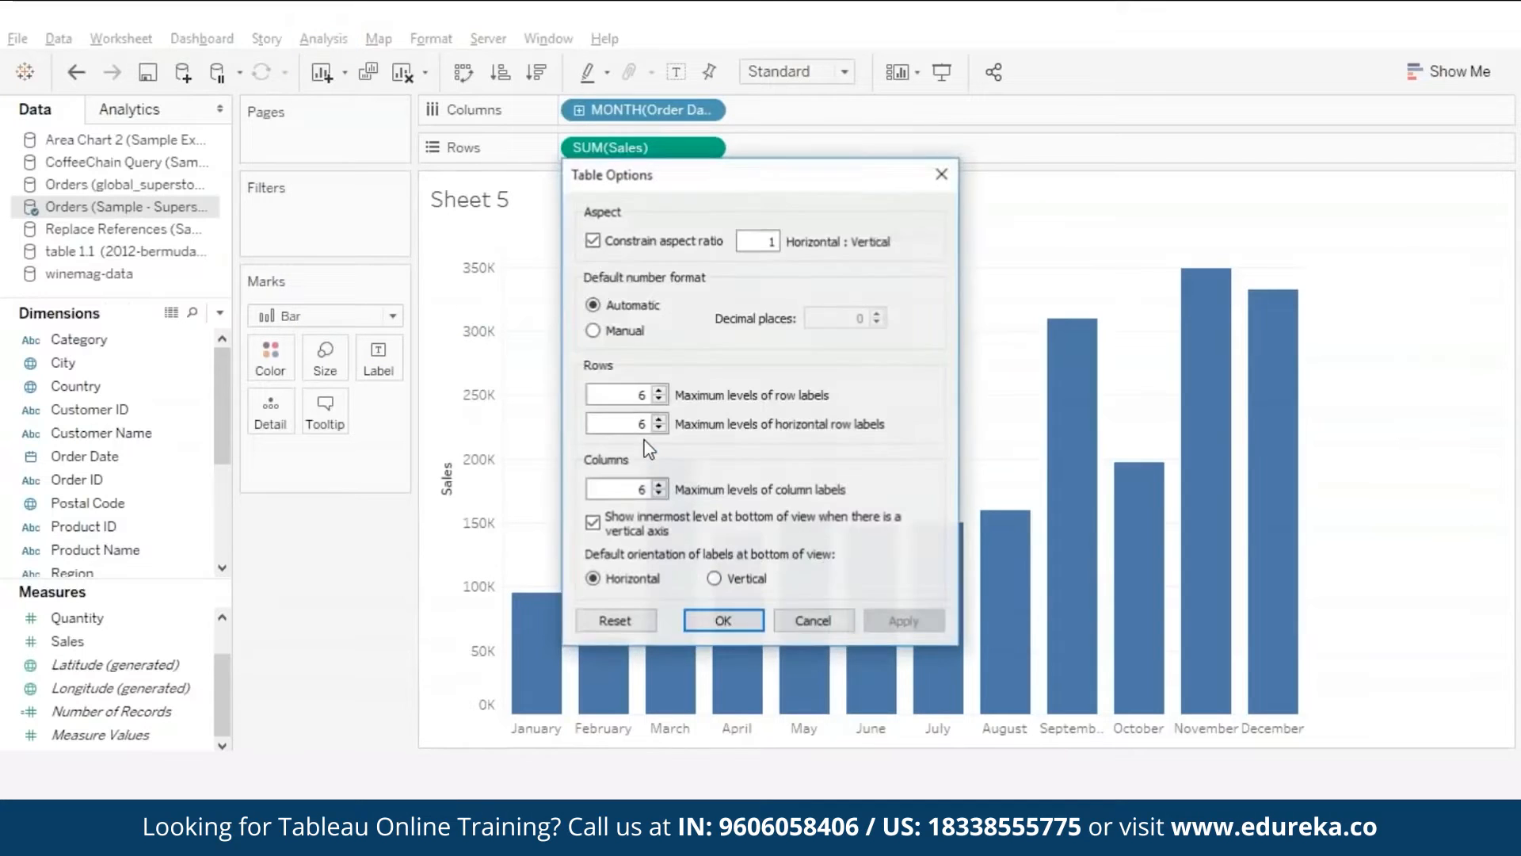
left_click(593, 523)
left_click(744, 622)
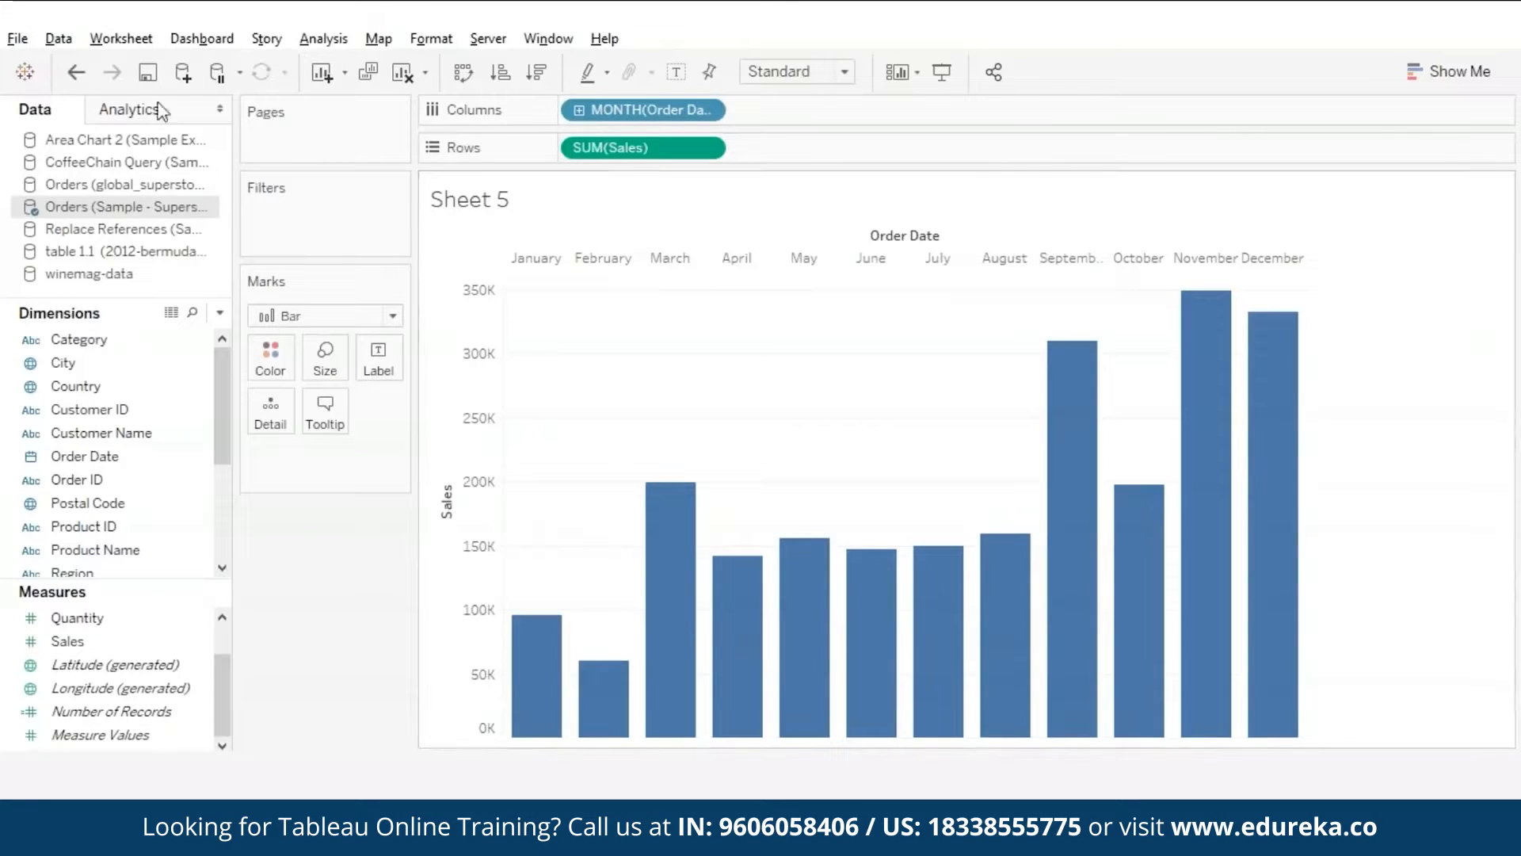
left_click(79, 76)
Step: Duplicate Order Date and add the copy's discrete month to Columns with its header hidden
right_click(95, 458)
left_click(158, 104)
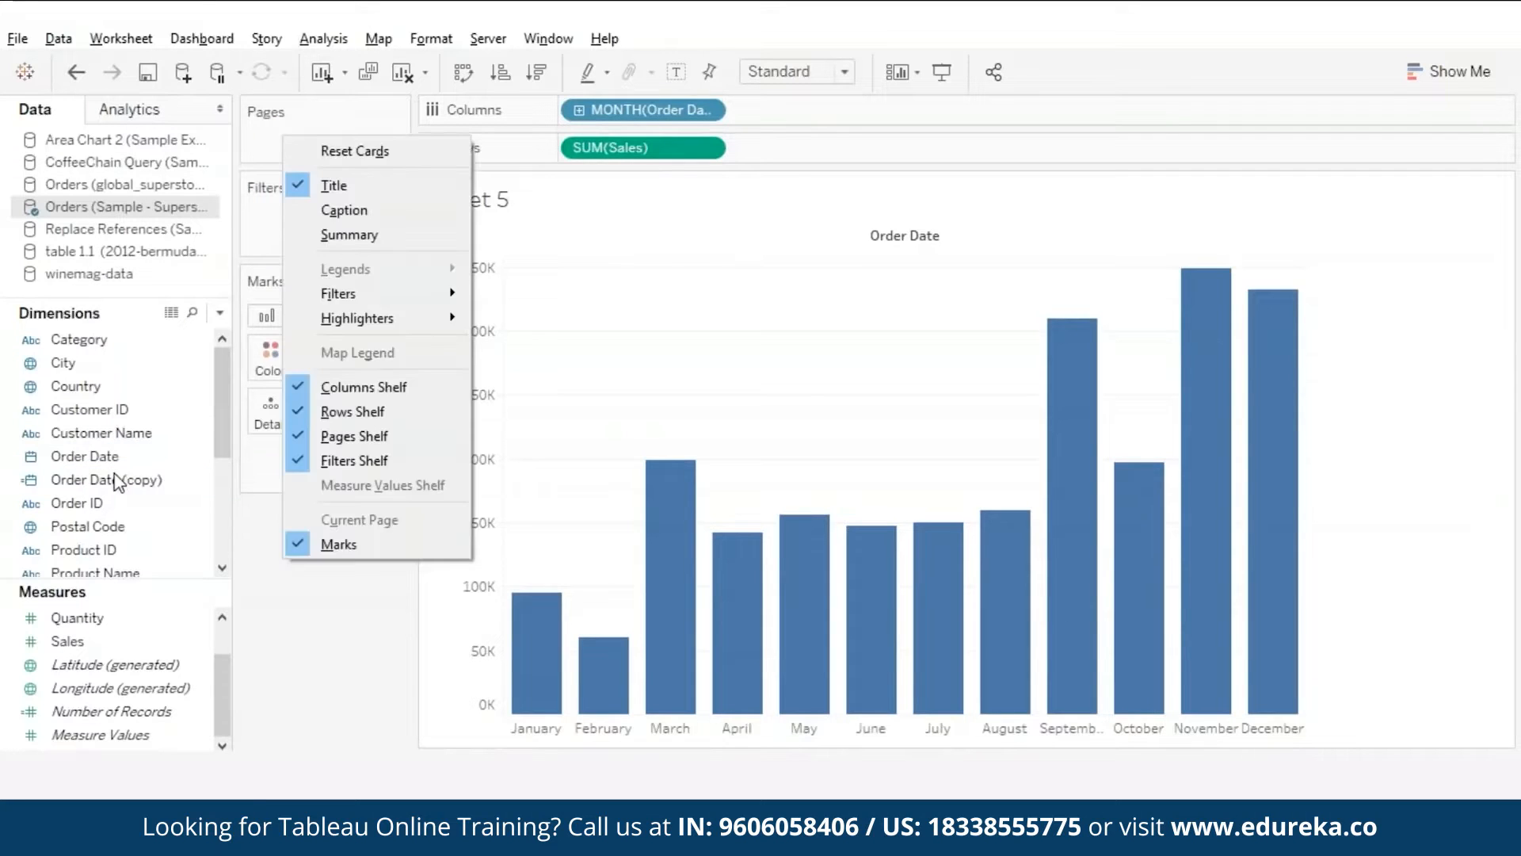
left_click_drag(130, 479, 805, 106)
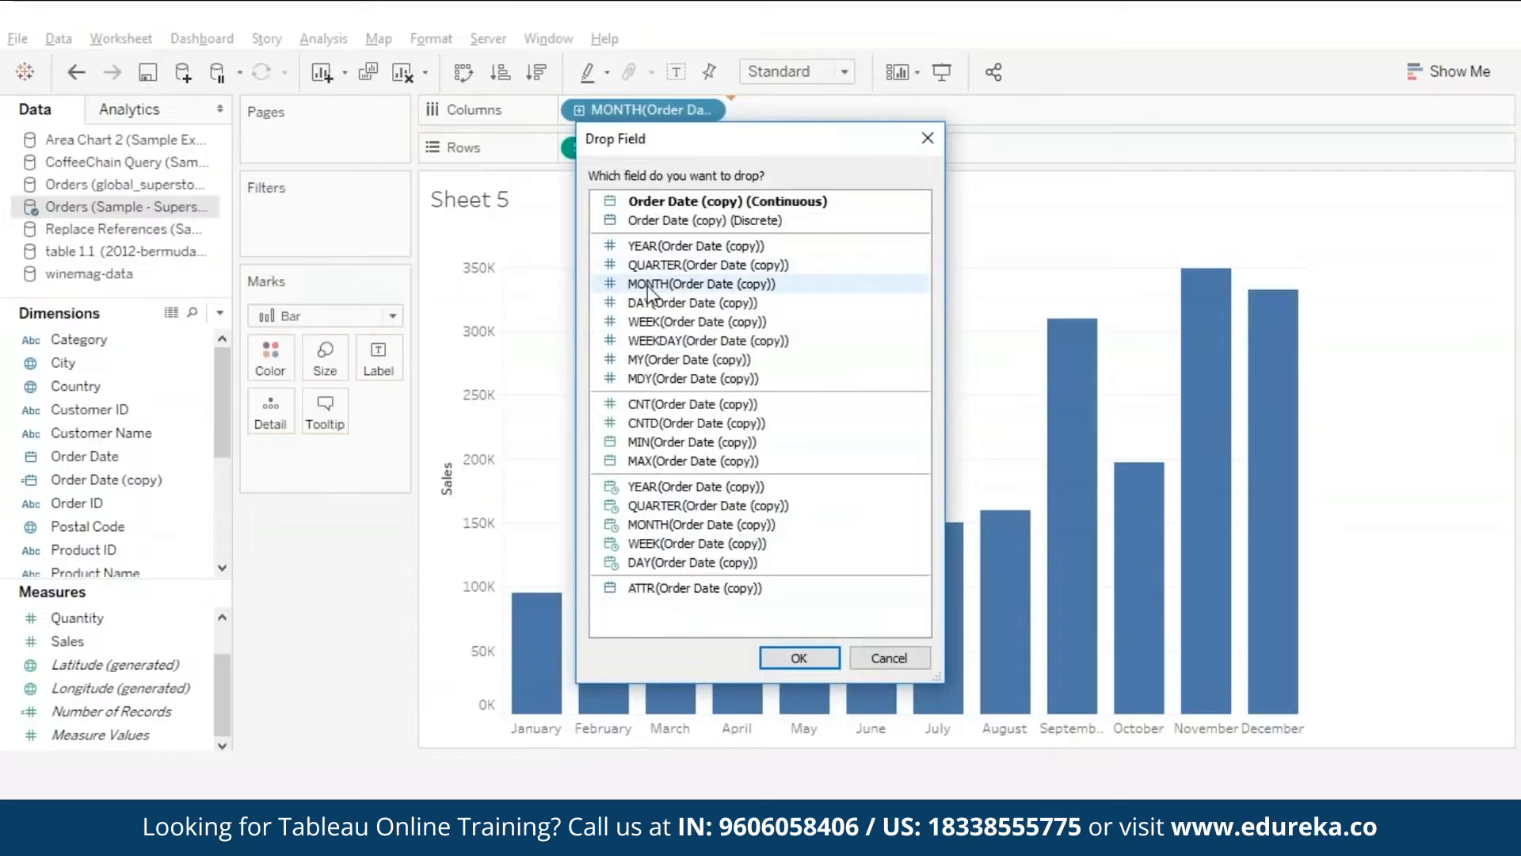
left_click(701, 525)
left_click(799, 657)
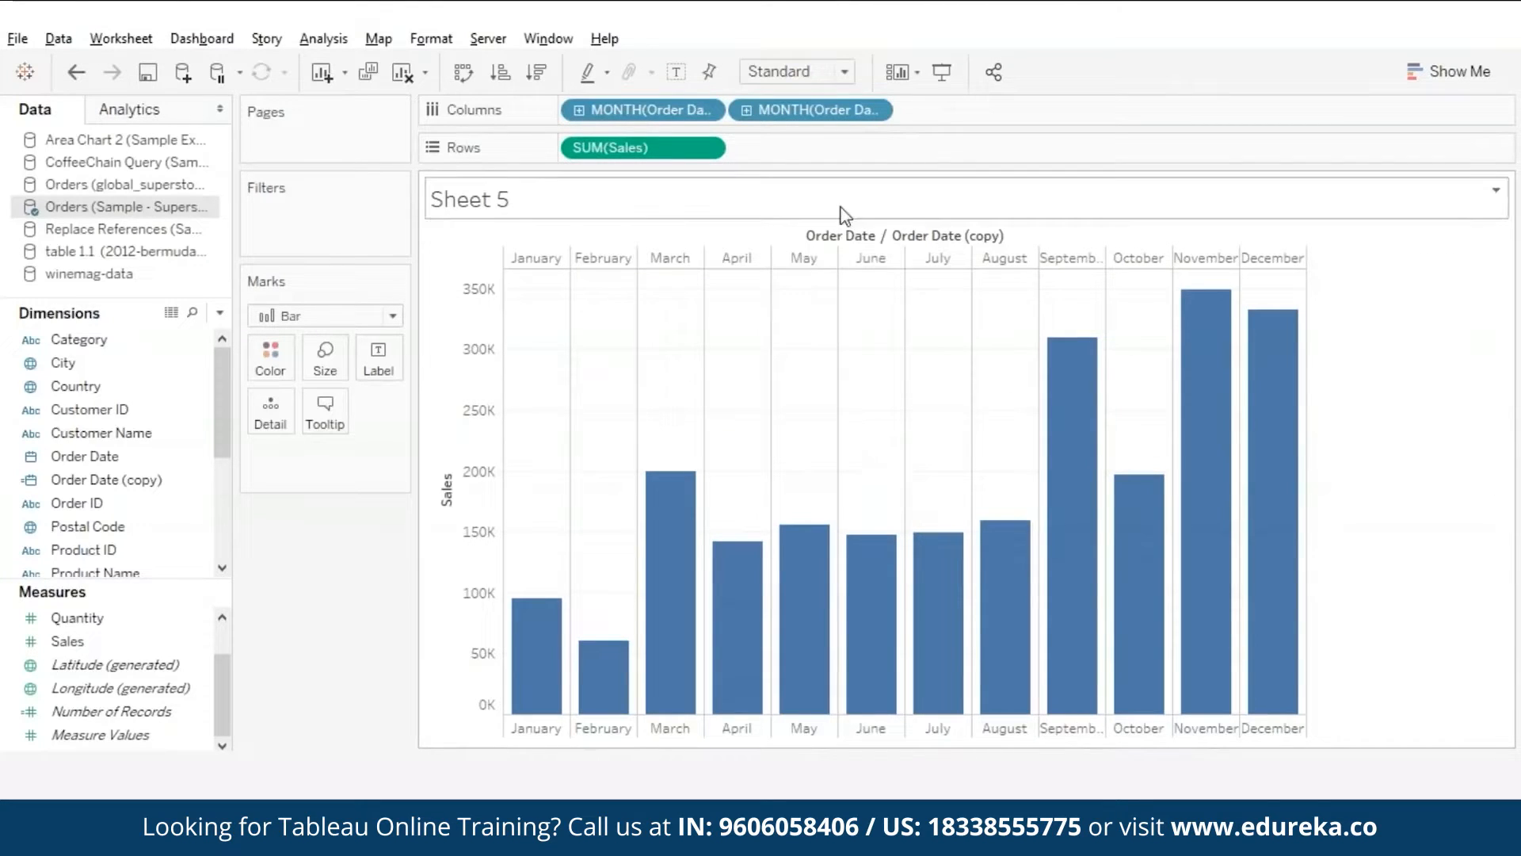
left_click(874, 110)
left_click(764, 271)
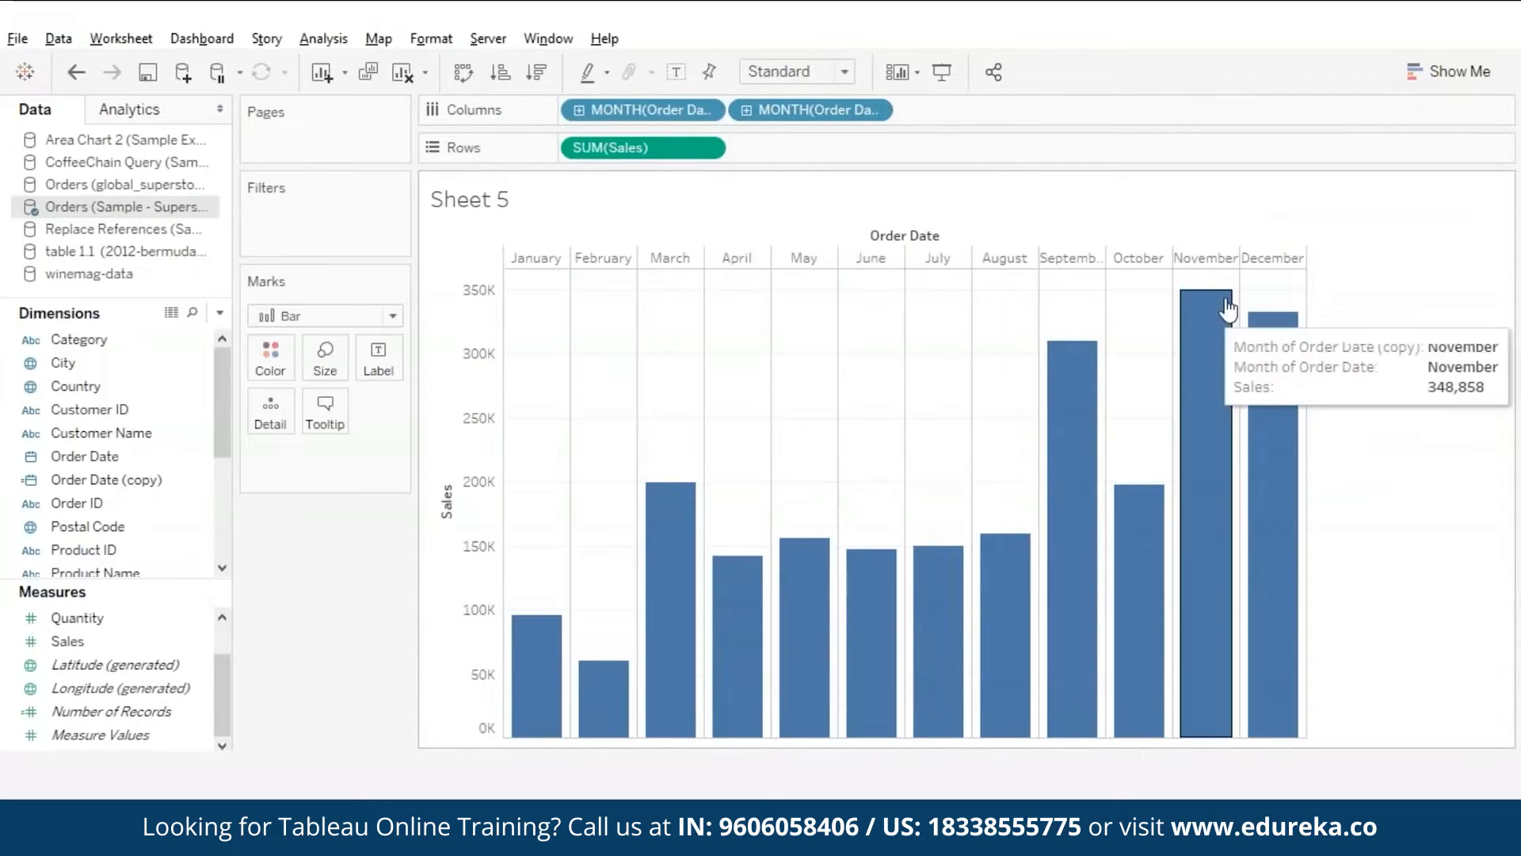
Step: Format the Order Date month headers above the chart, trying Abbreviation and settling on First Letter
left_click(1123, 261)
right_click(1123, 261)
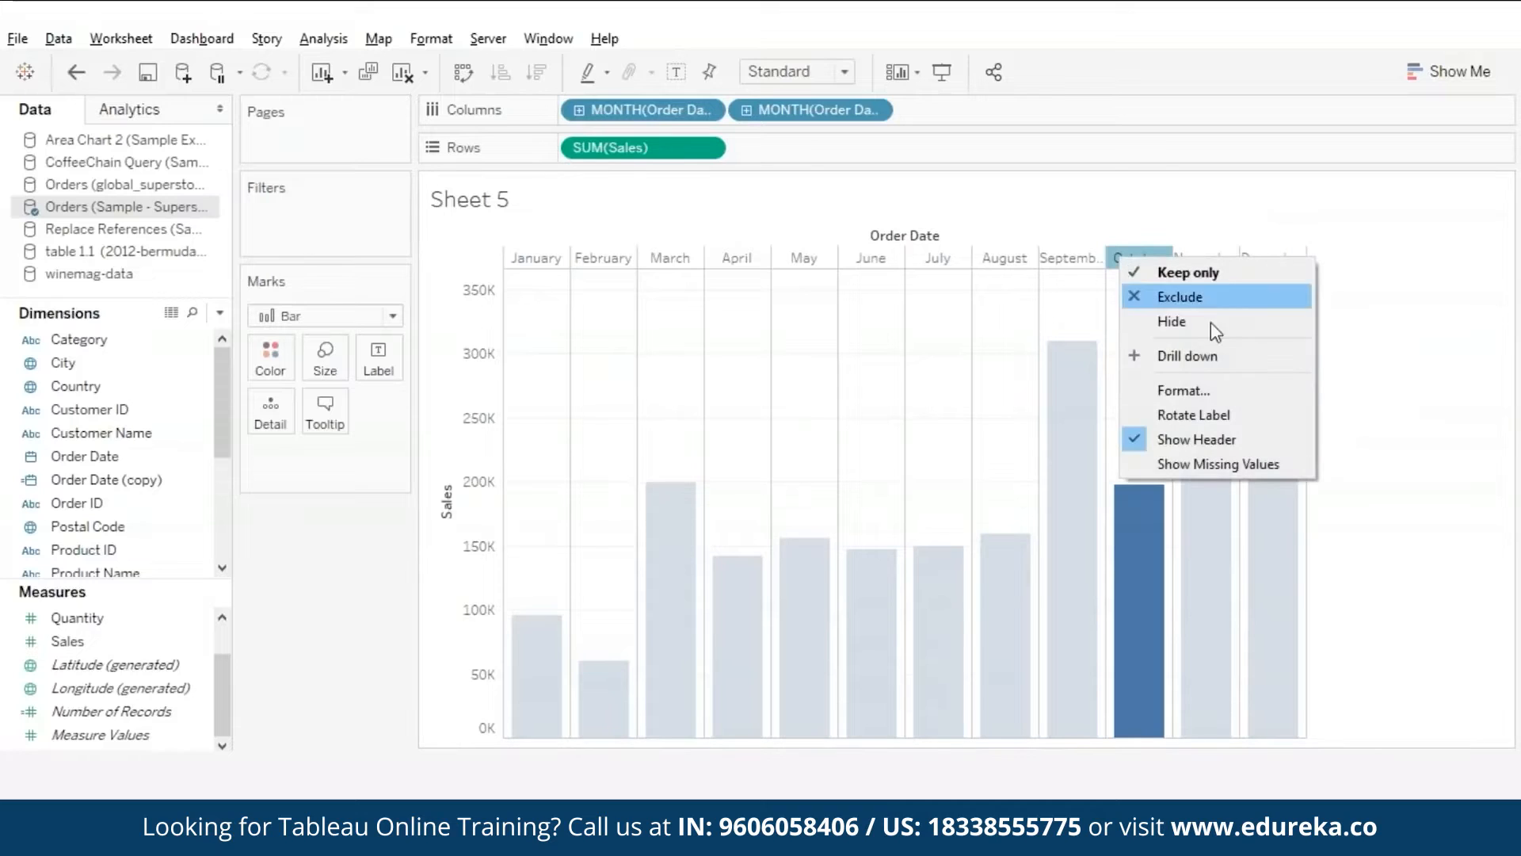
left_click(1163, 390)
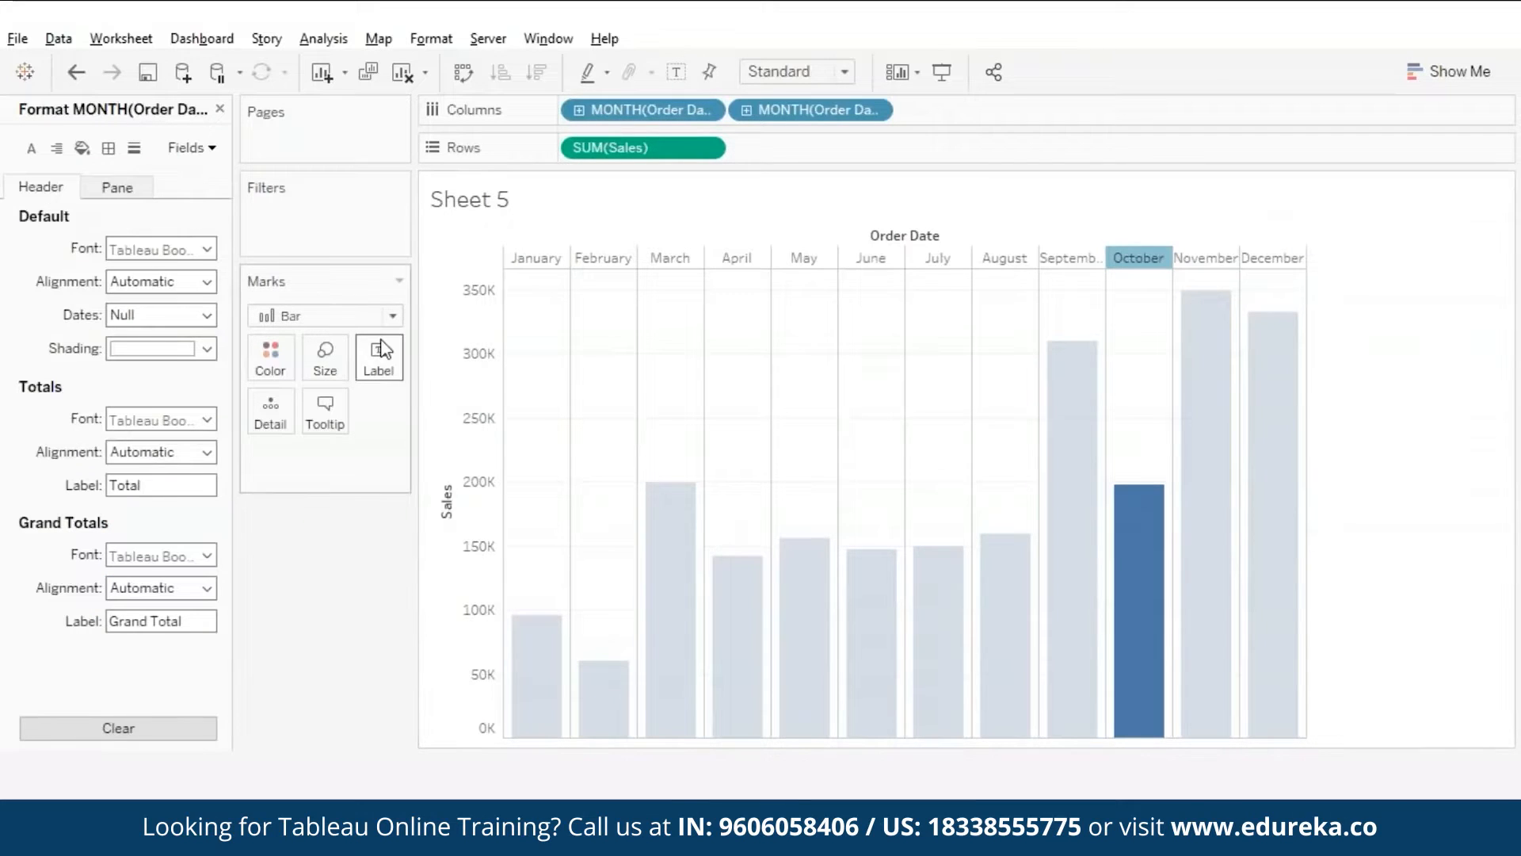
left_click(206, 316)
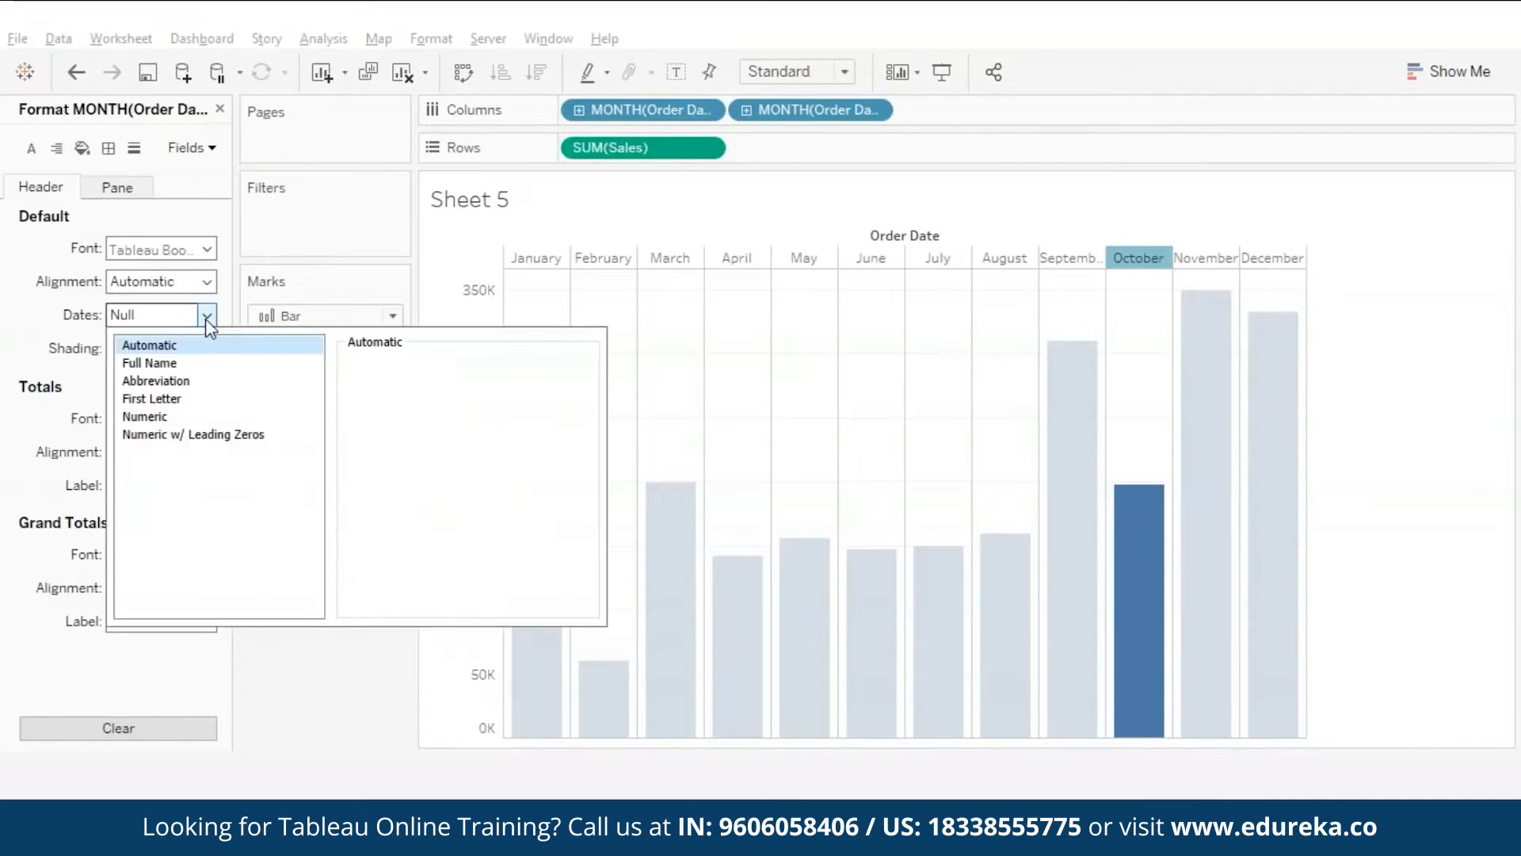
left_click(168, 382)
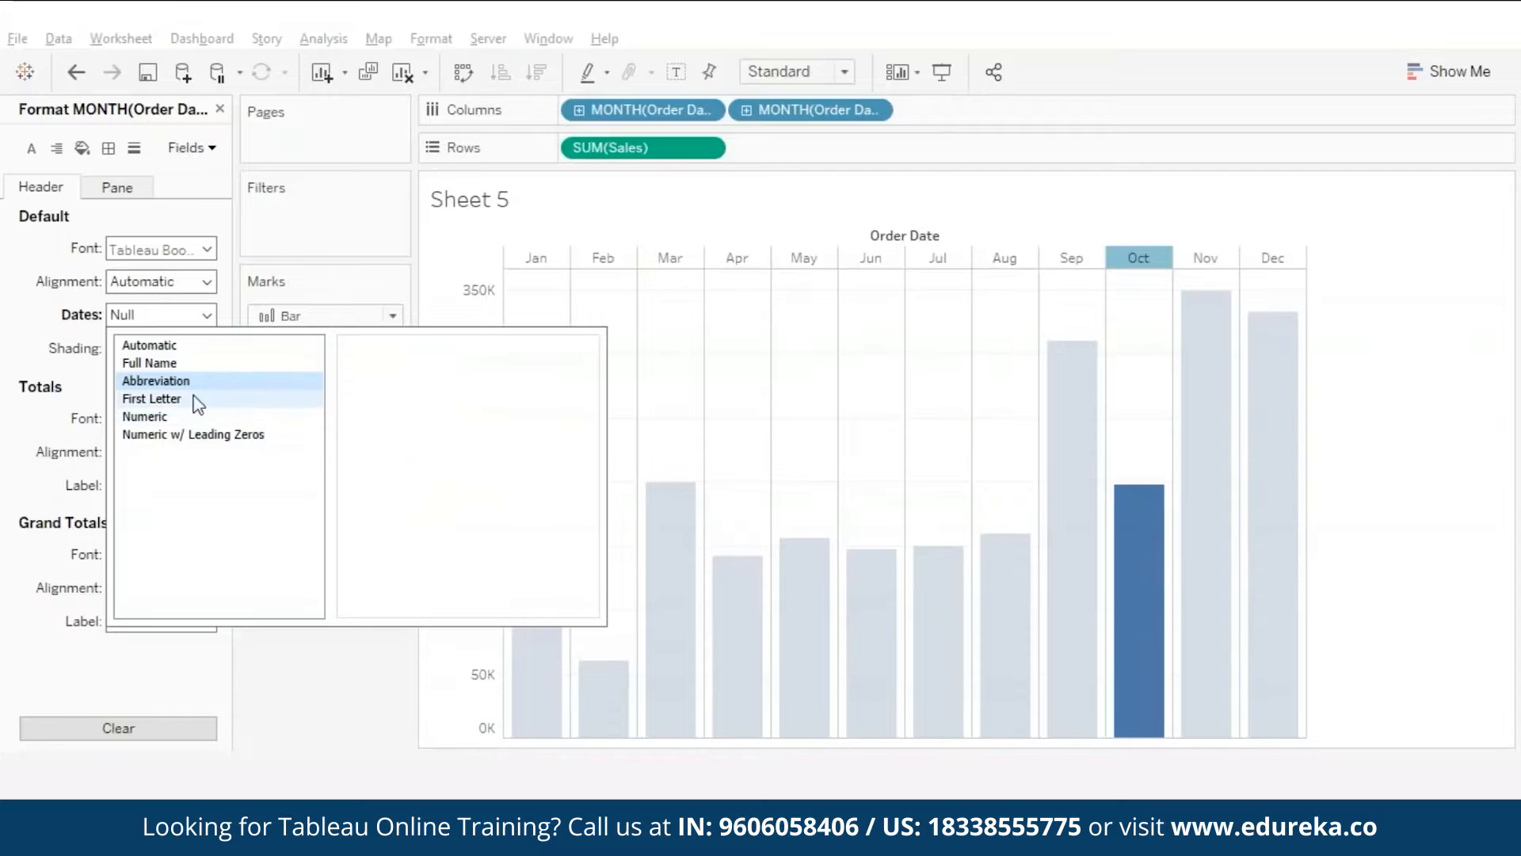
left_click(168, 399)
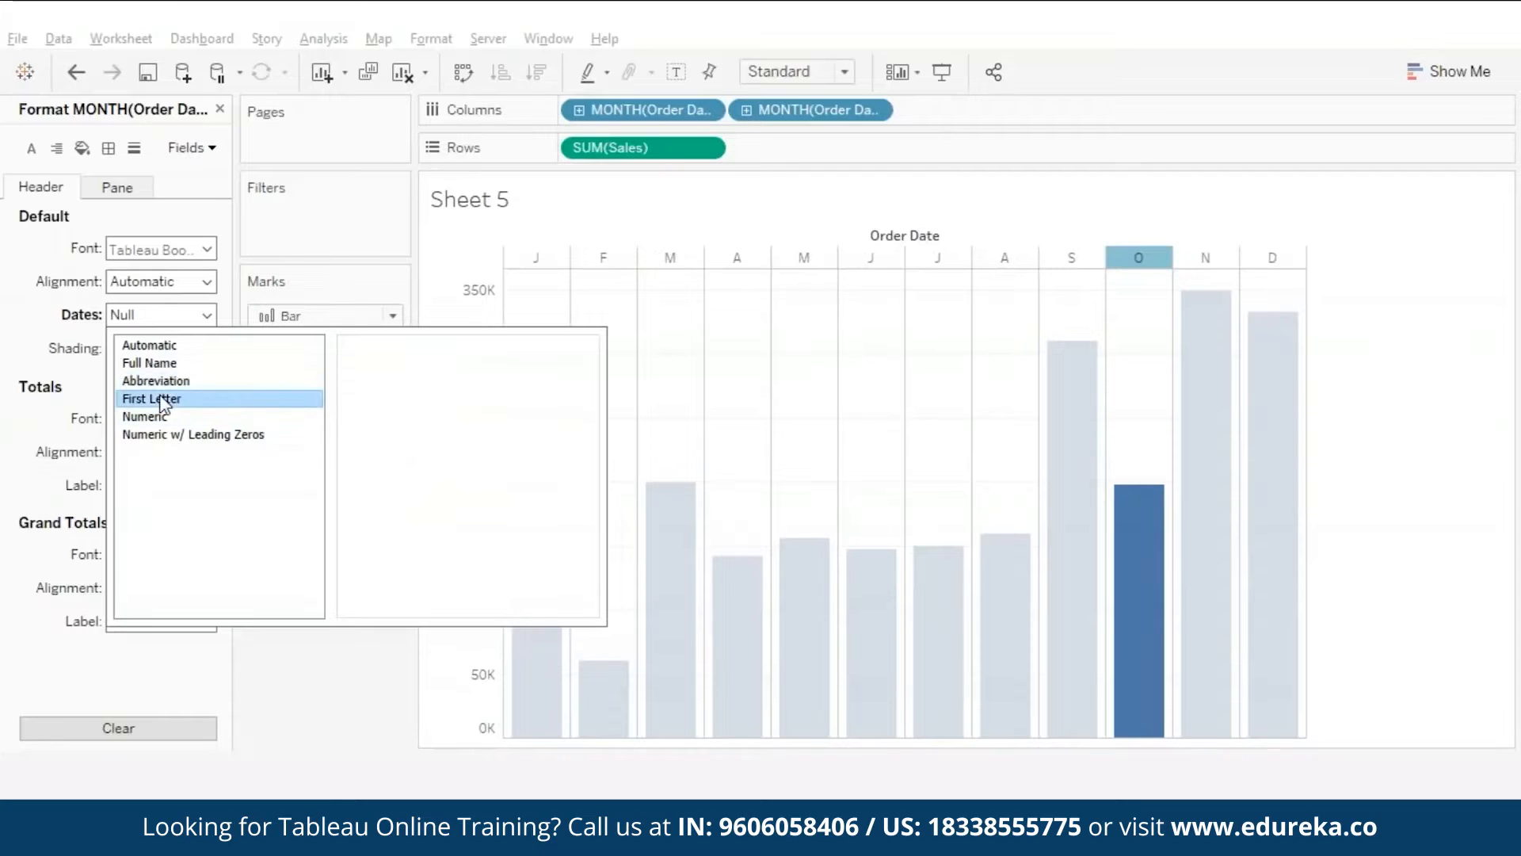
left_click(334, 716)
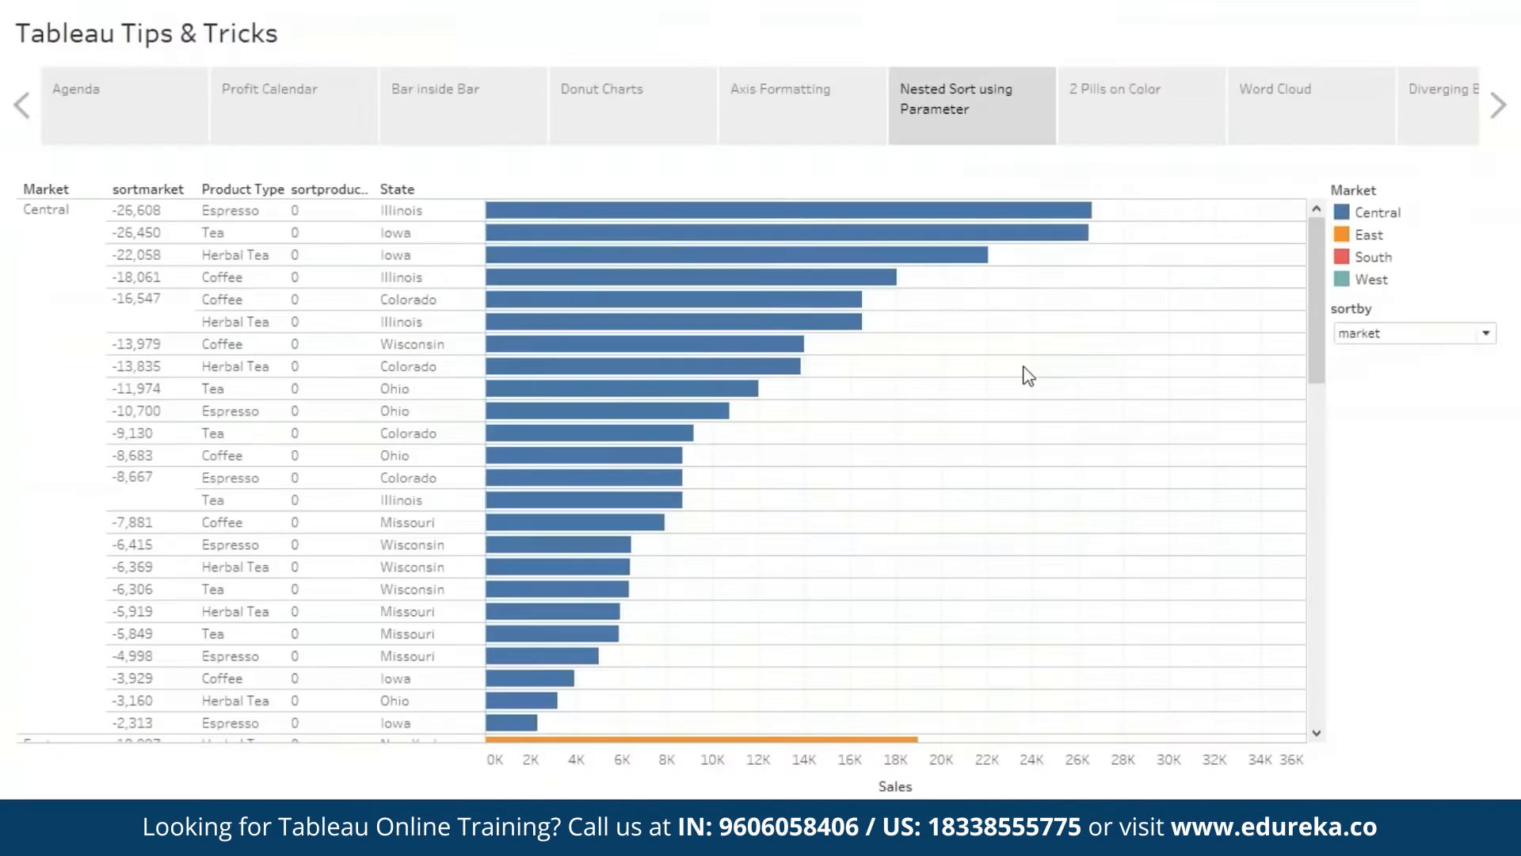
Step: Look over the story's nested sort example and close the leftover month formatting settings on Sheet 6
scroll(1027, 374, "down", 10)
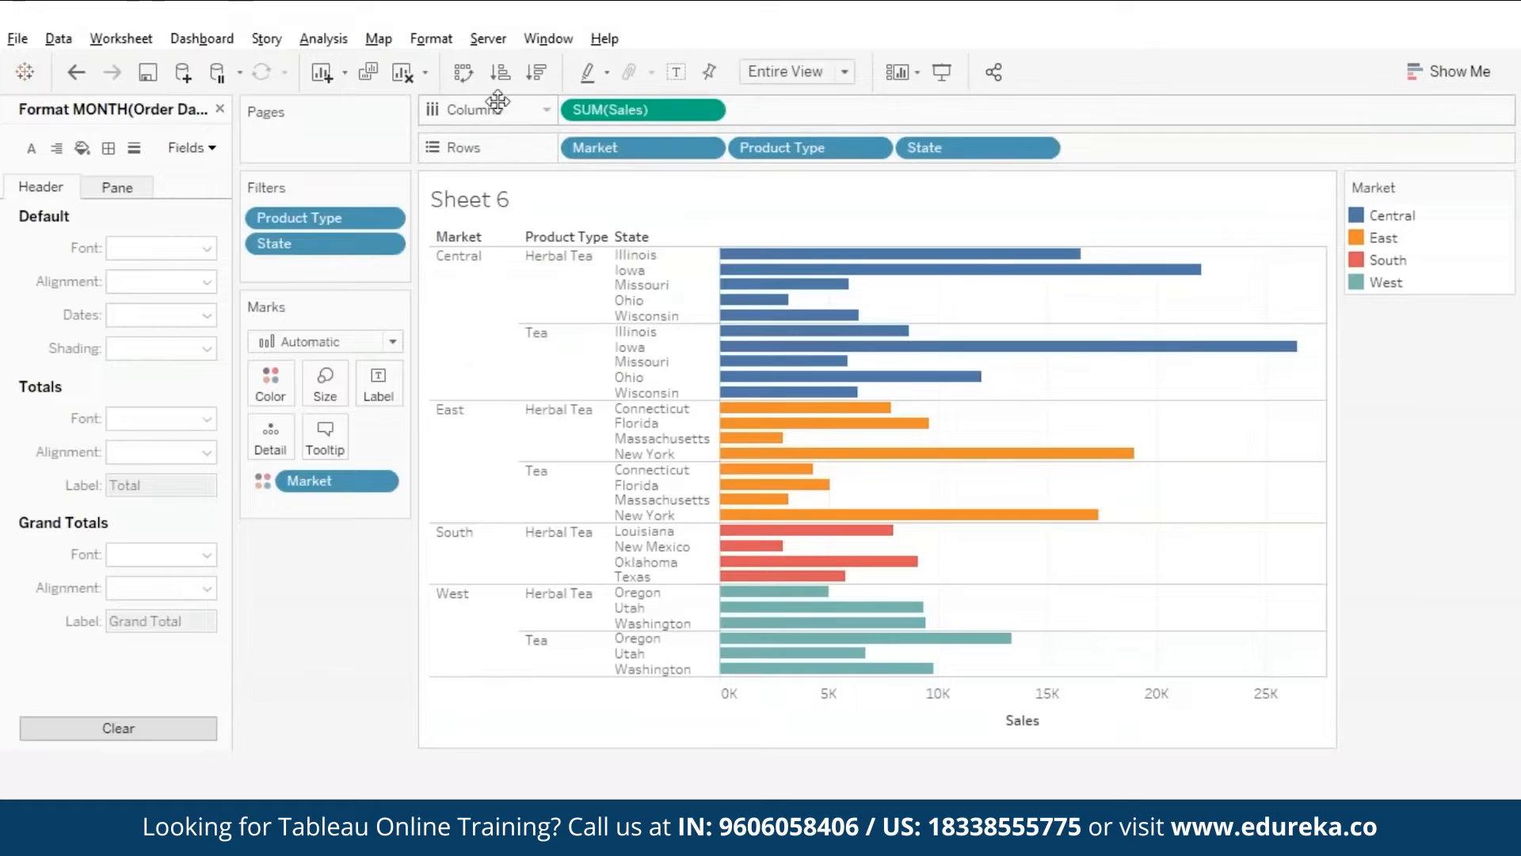
left_click(221, 110)
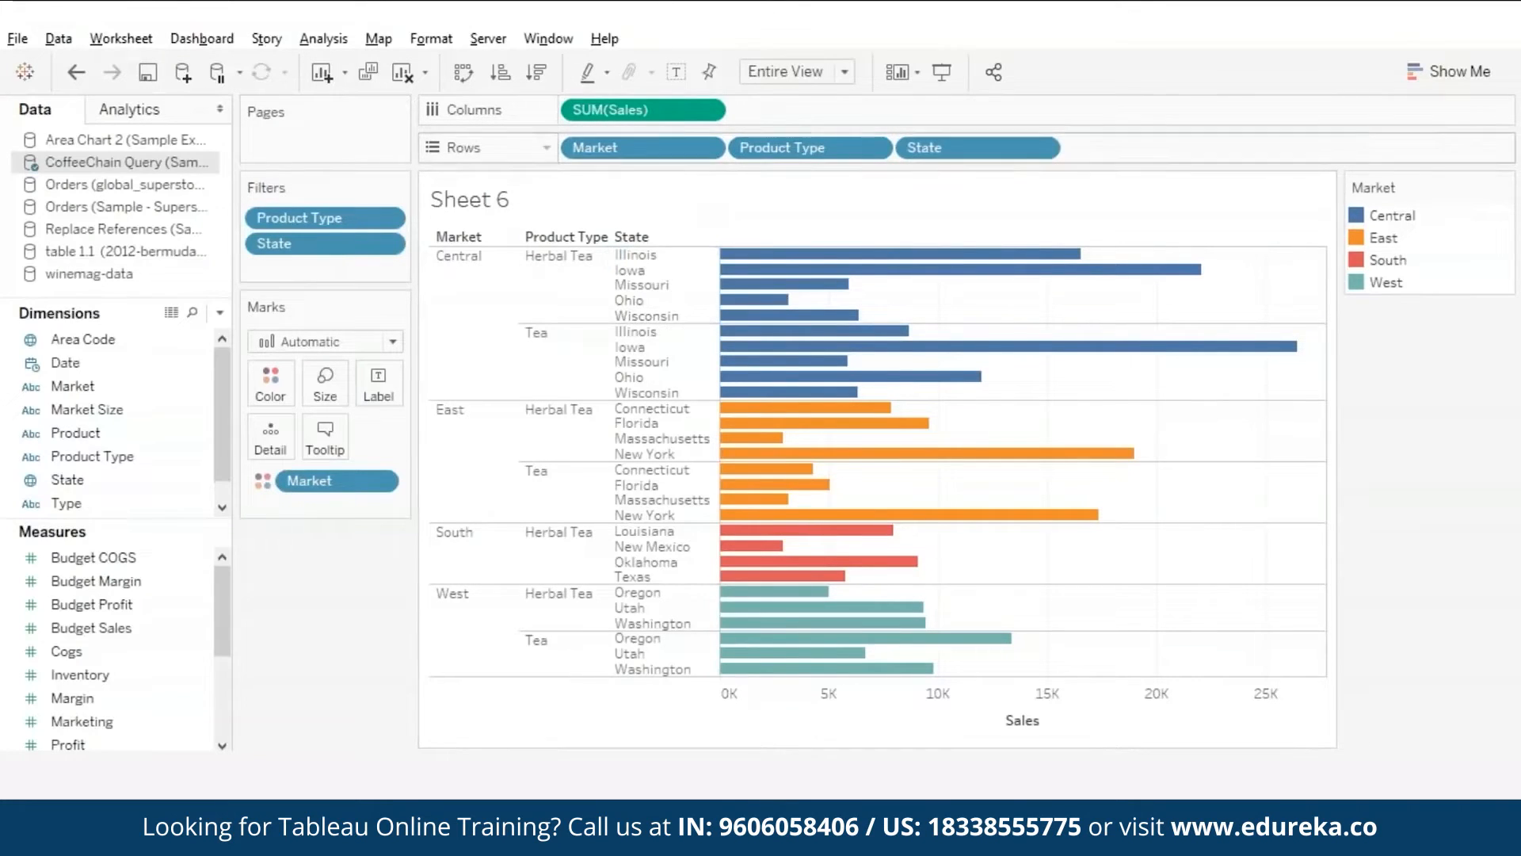
Step: Duplicate the Sales sum on Columns and negate the copy as -SUM([Sales])
left_click_drag(656, 111, 745, 111)
double_click(745, 110)
type("-")
key("Return")
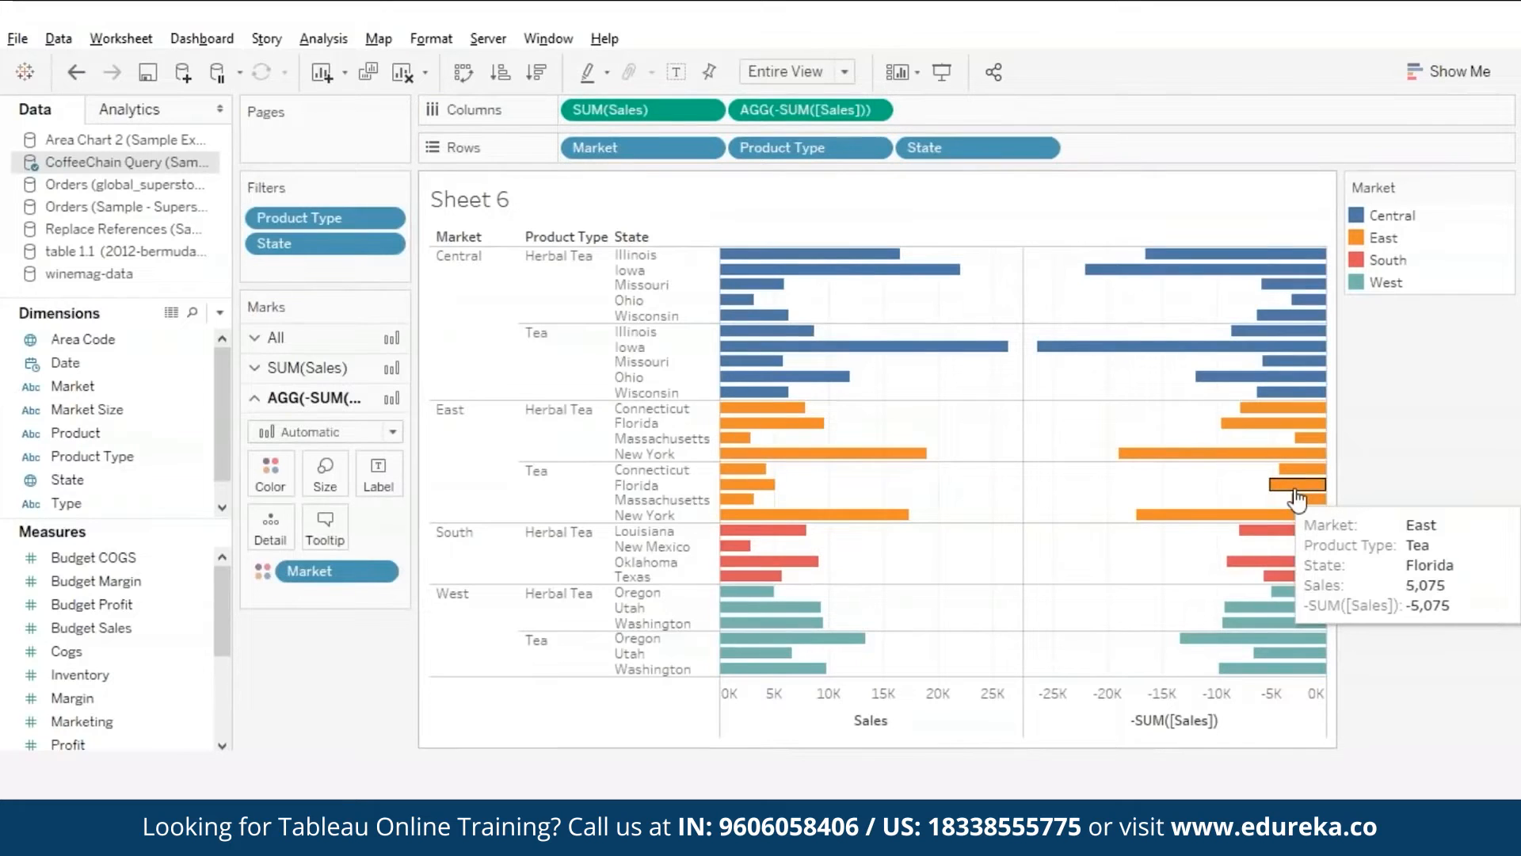
Step: Make -SUM([Sales]) discrete and try it as a row sort after Market and after Product Type
left_click(873, 110)
left_click(784, 324)
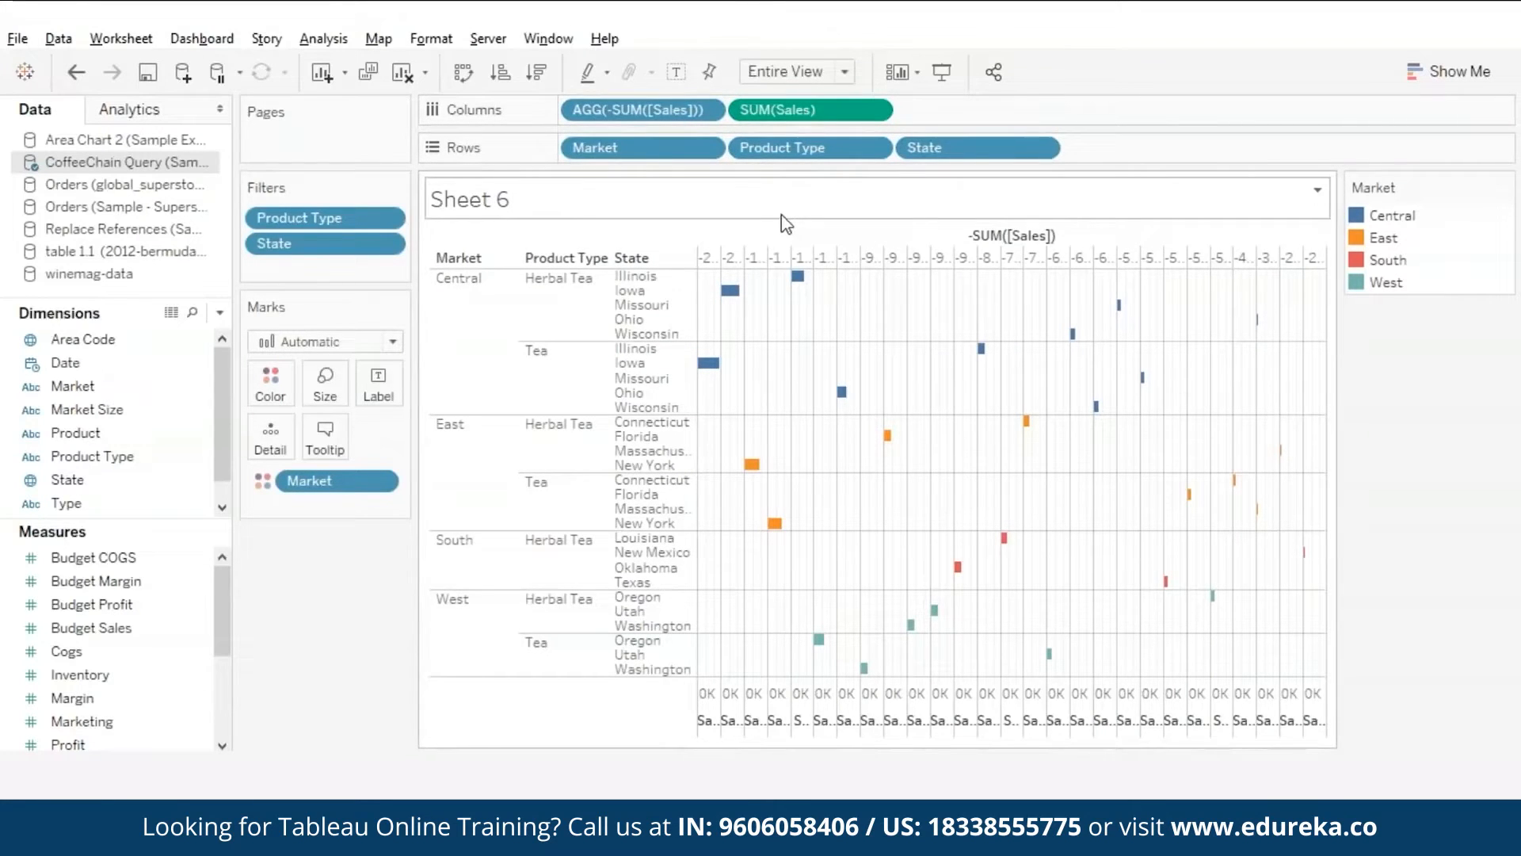
left_click_drag(650, 118, 728, 145)
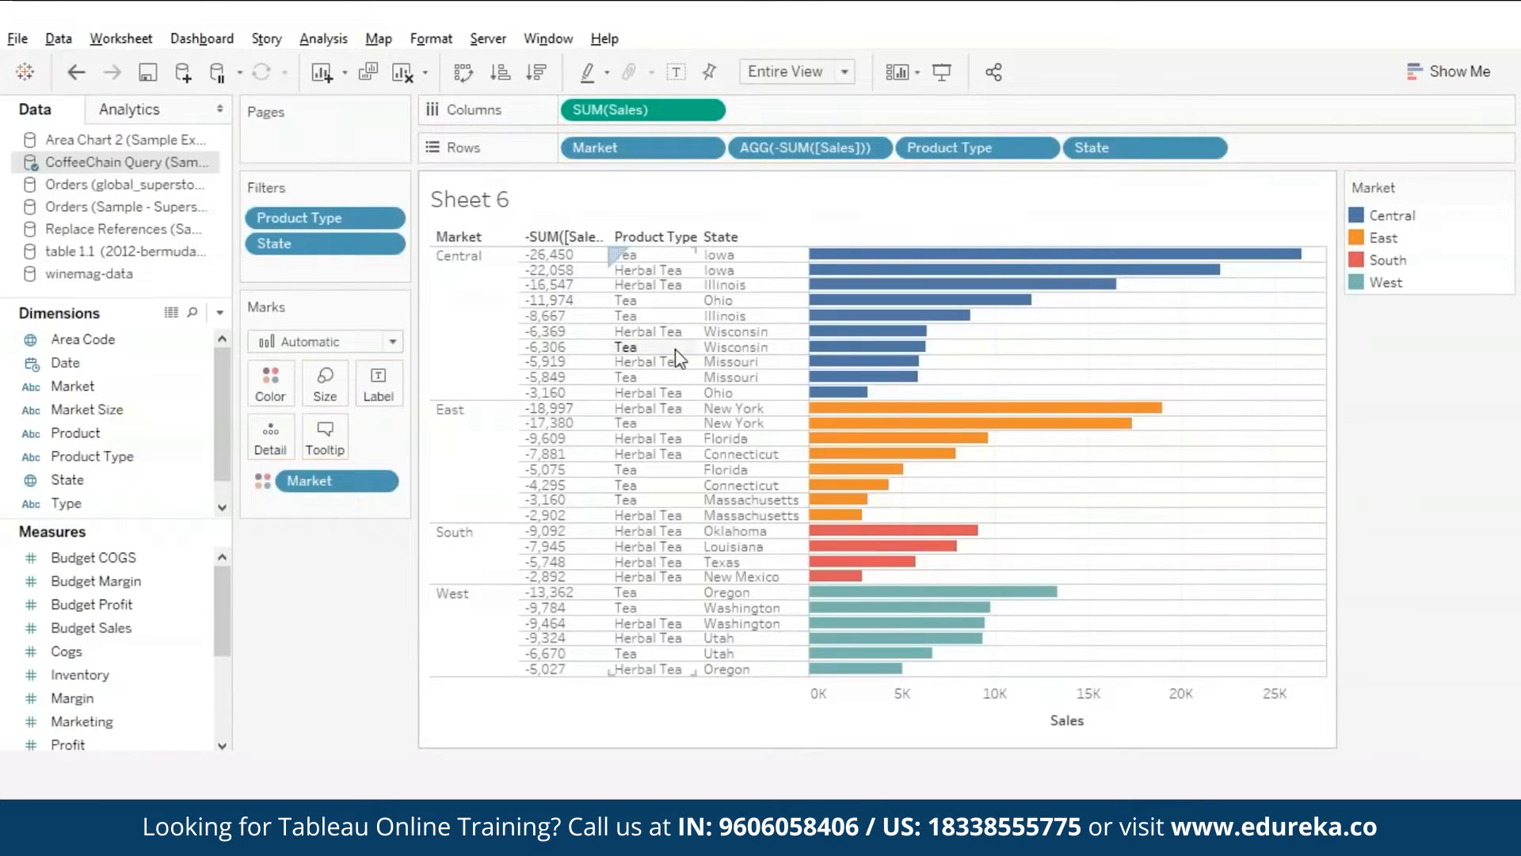
left_click_drag(788, 146, 1121, 155)
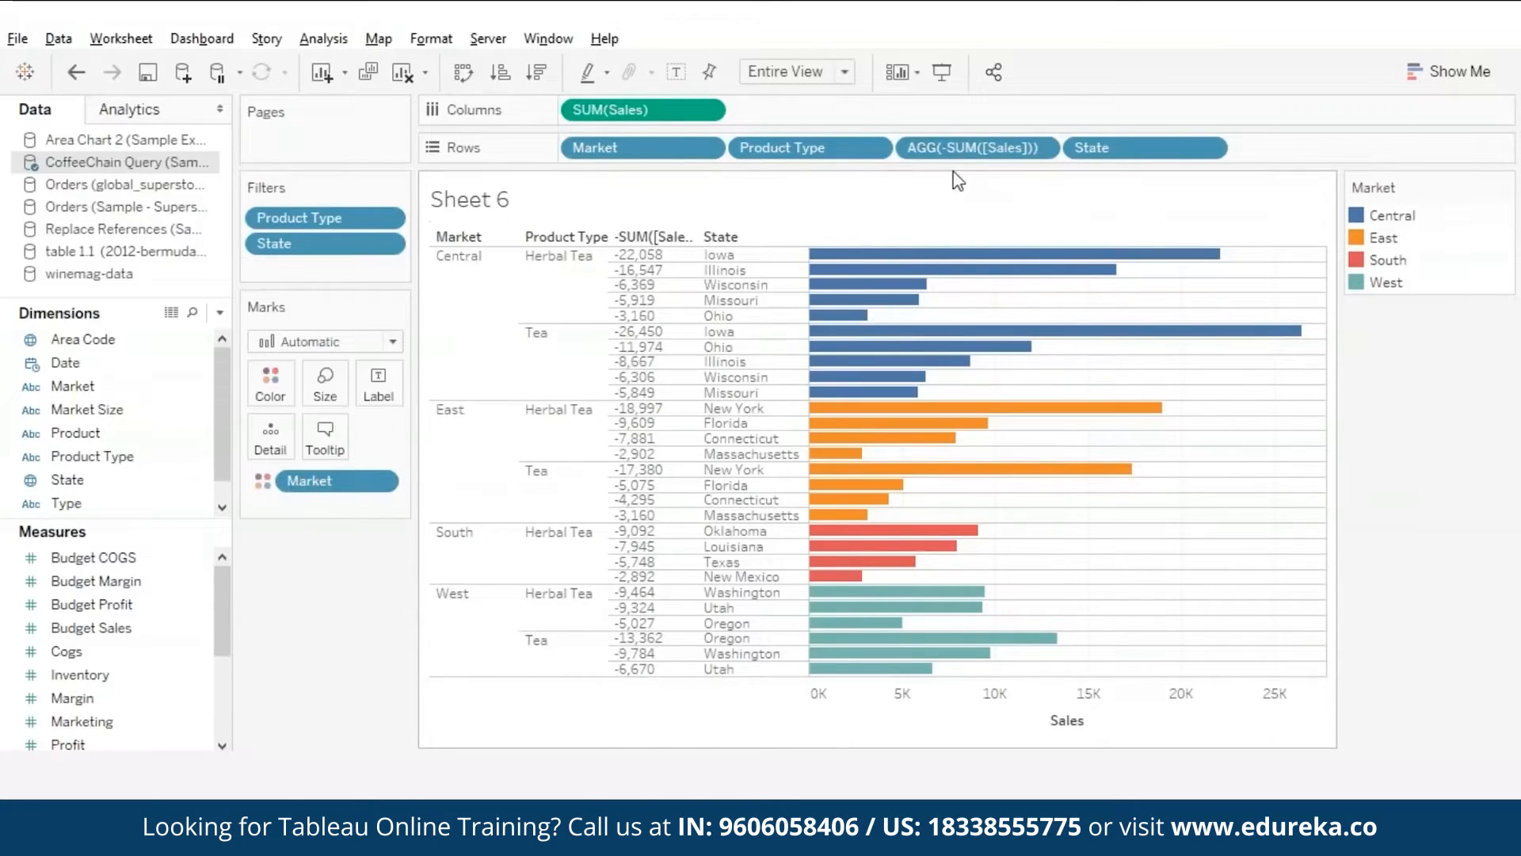
left_click_drag(963, 148, 895, 32)
Step: Set up a new parameter named "sort by" with the String data type and a list of allowable values
left_click(219, 312)
left_click(119, 332)
type("sort by")
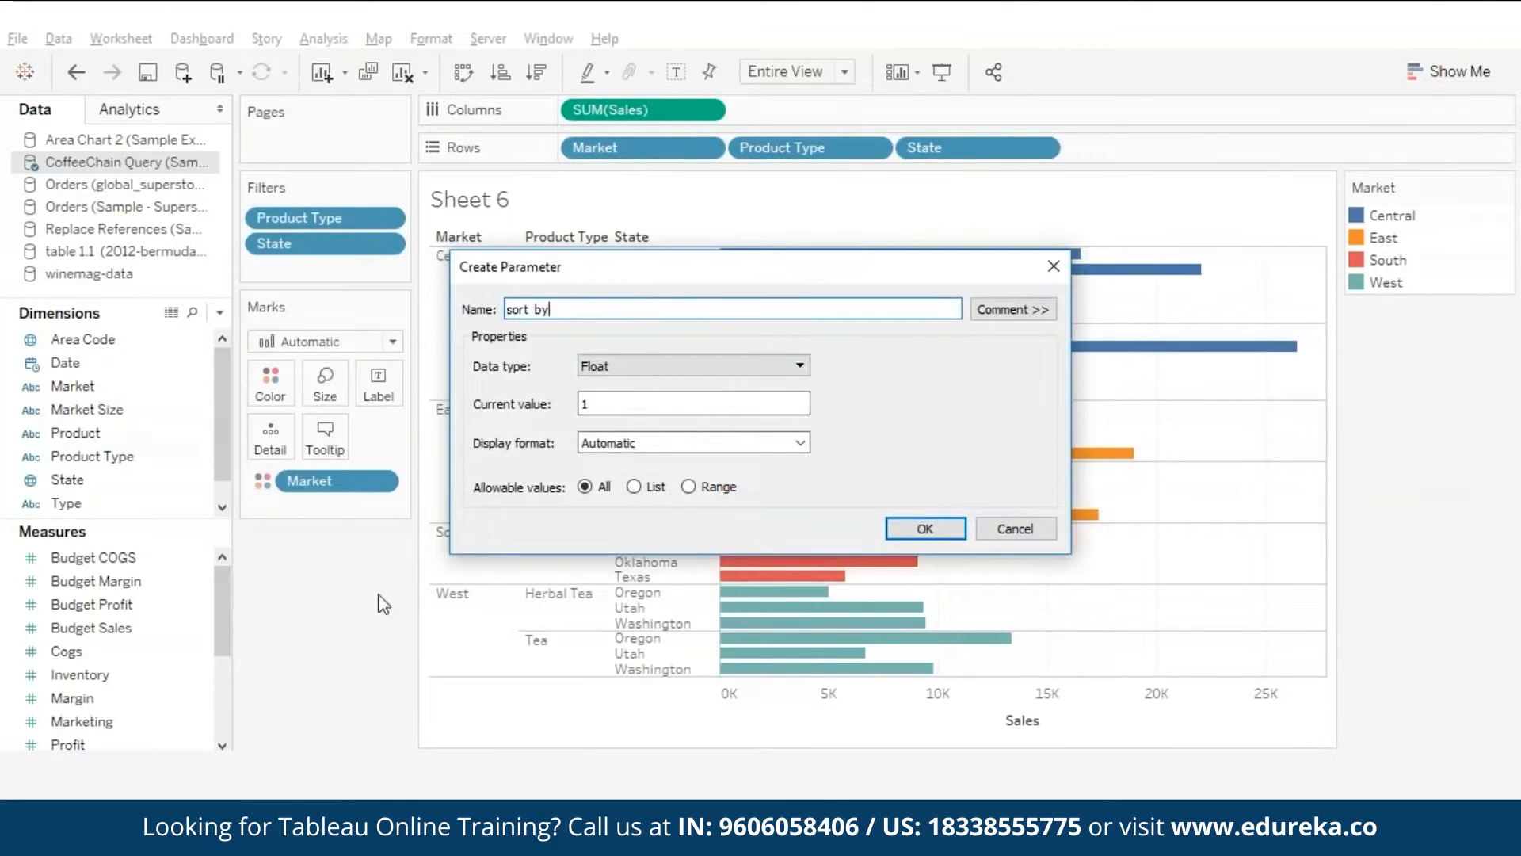
left_click(796, 366)
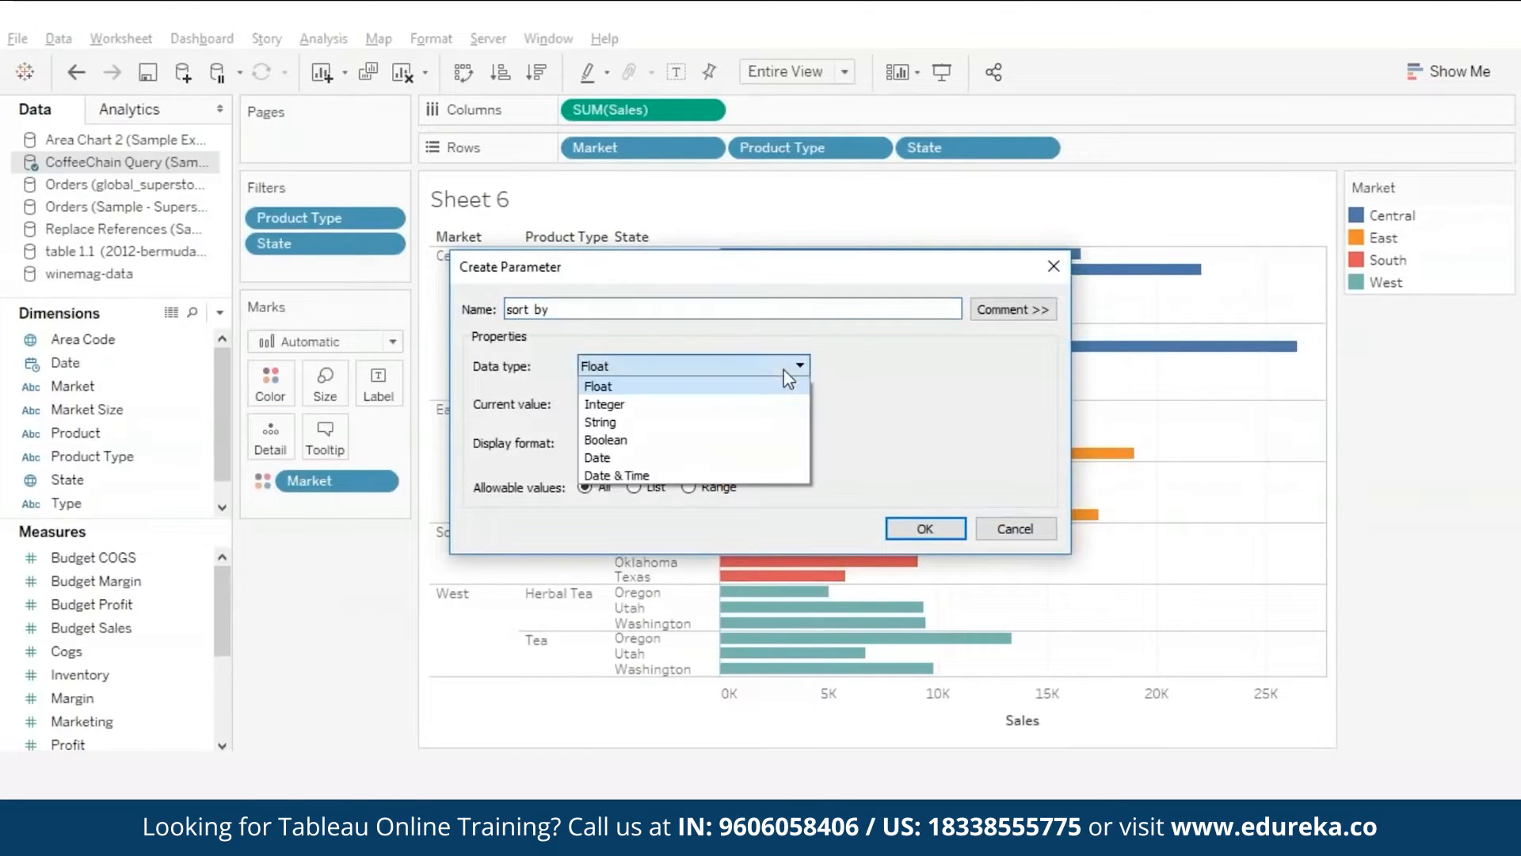
left_click(610, 425)
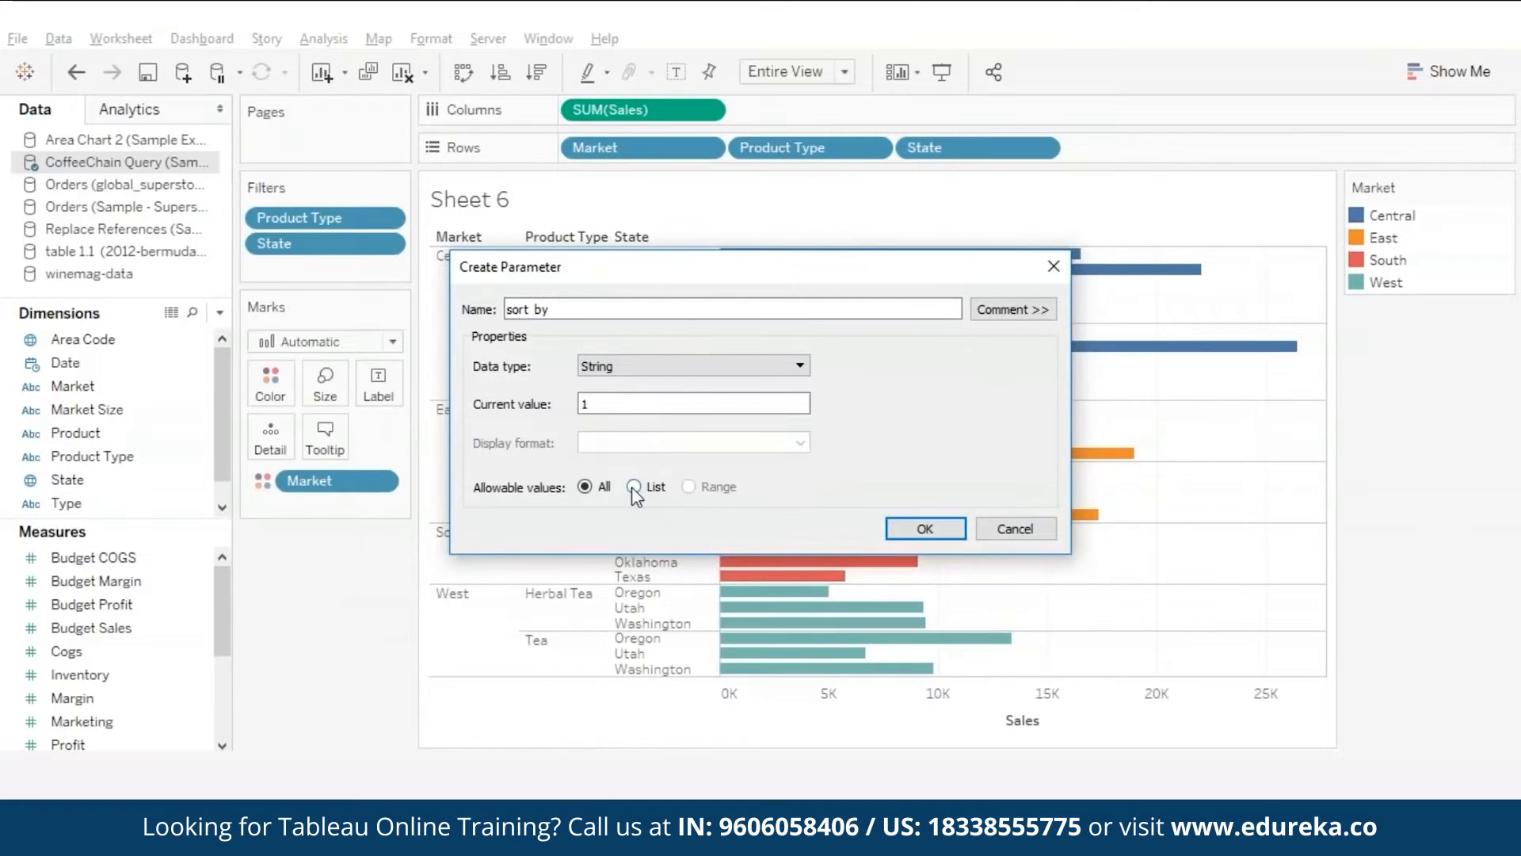
left_click(634, 486)
Step: Enter "market" and "producttype" as the parameter's list values and create the parameter
left_click(533, 582)
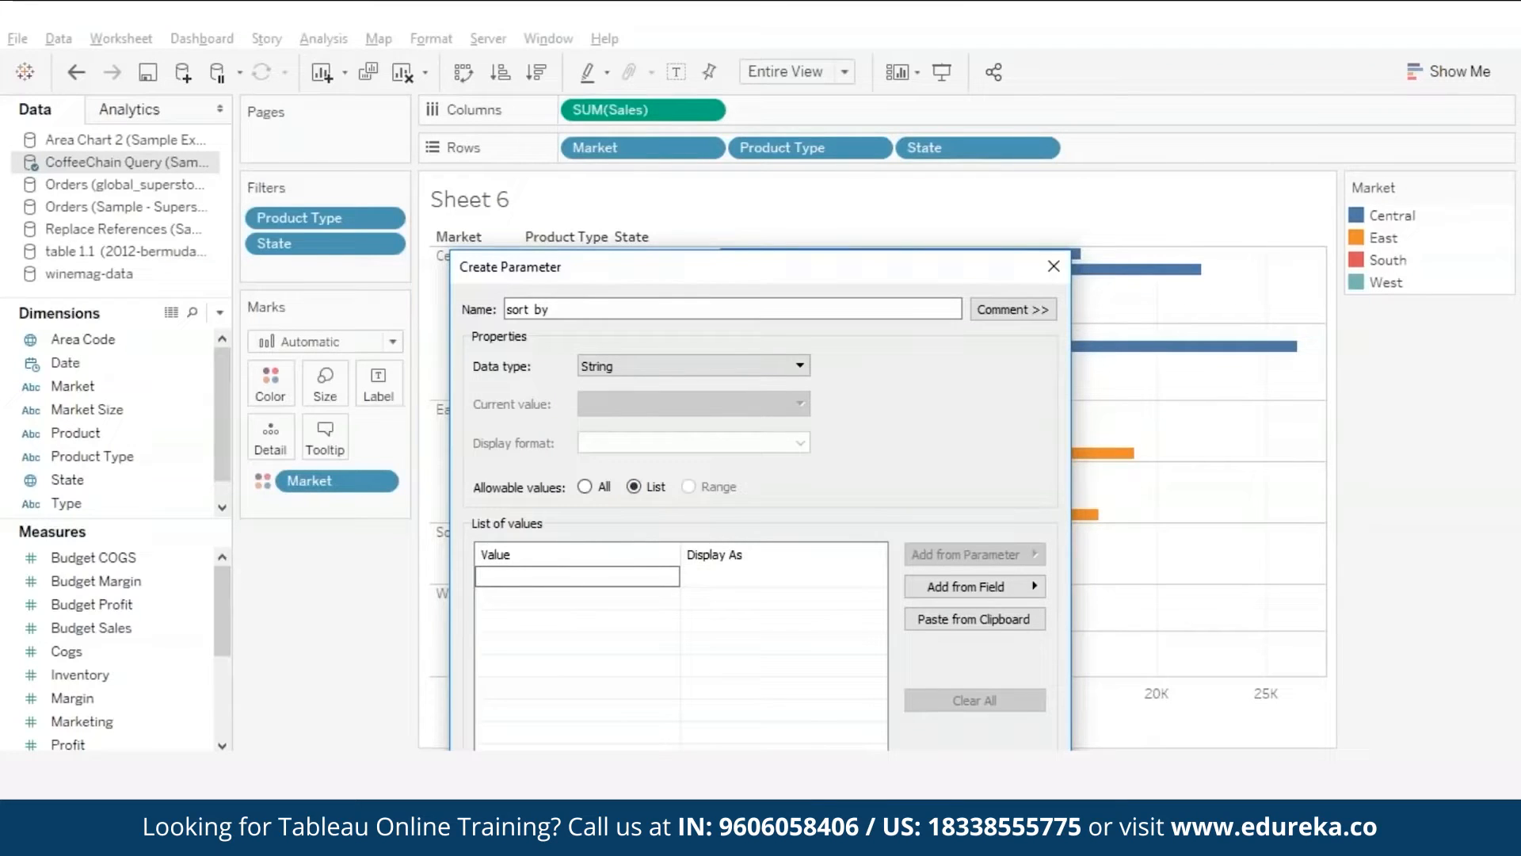
type("market")
key("Return")
type("producttyp")
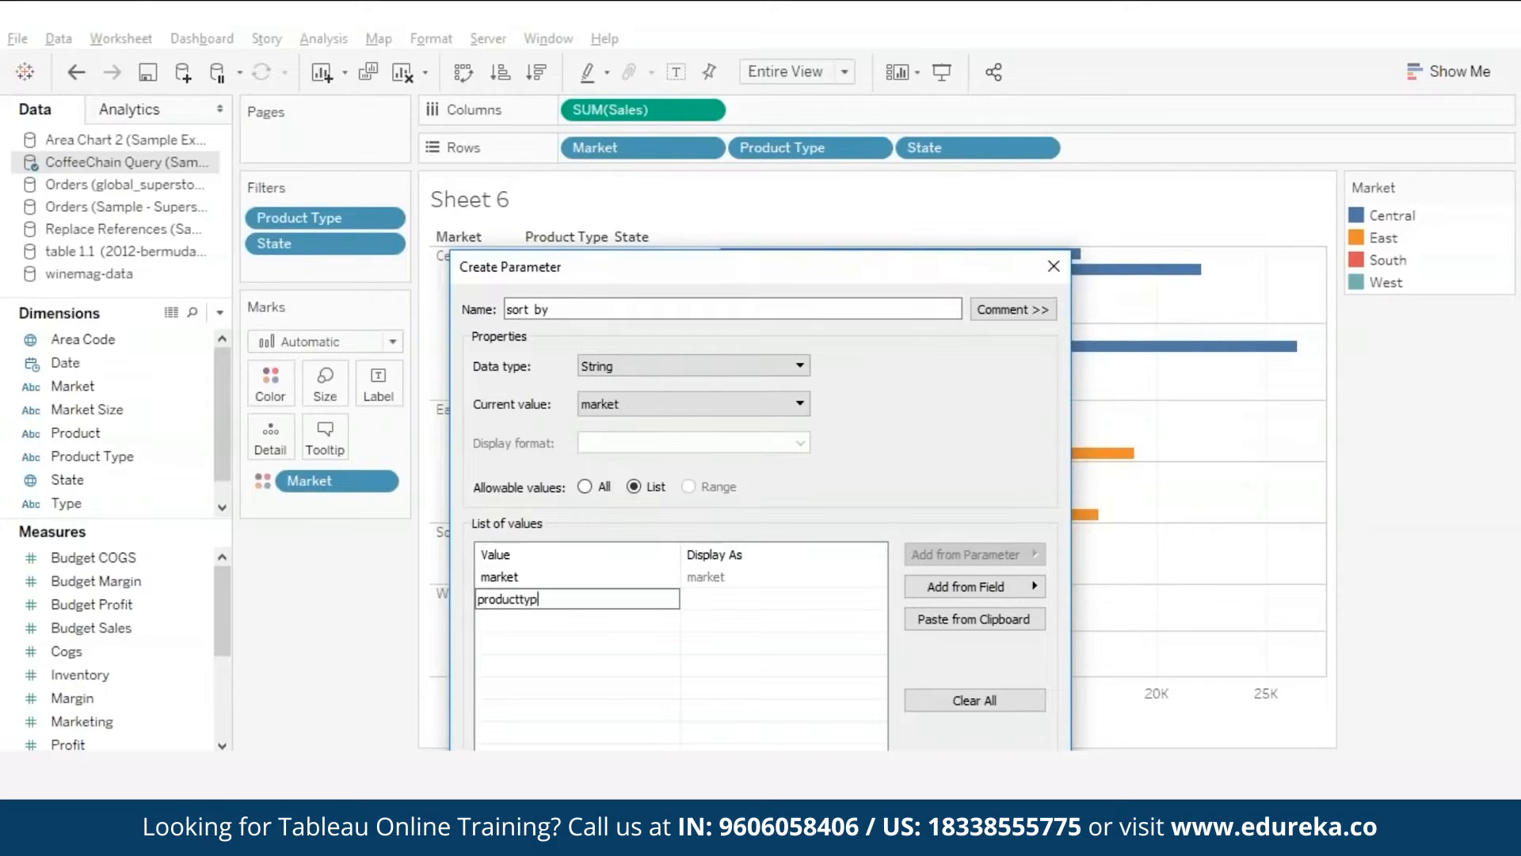
key("Return")
key("Return")
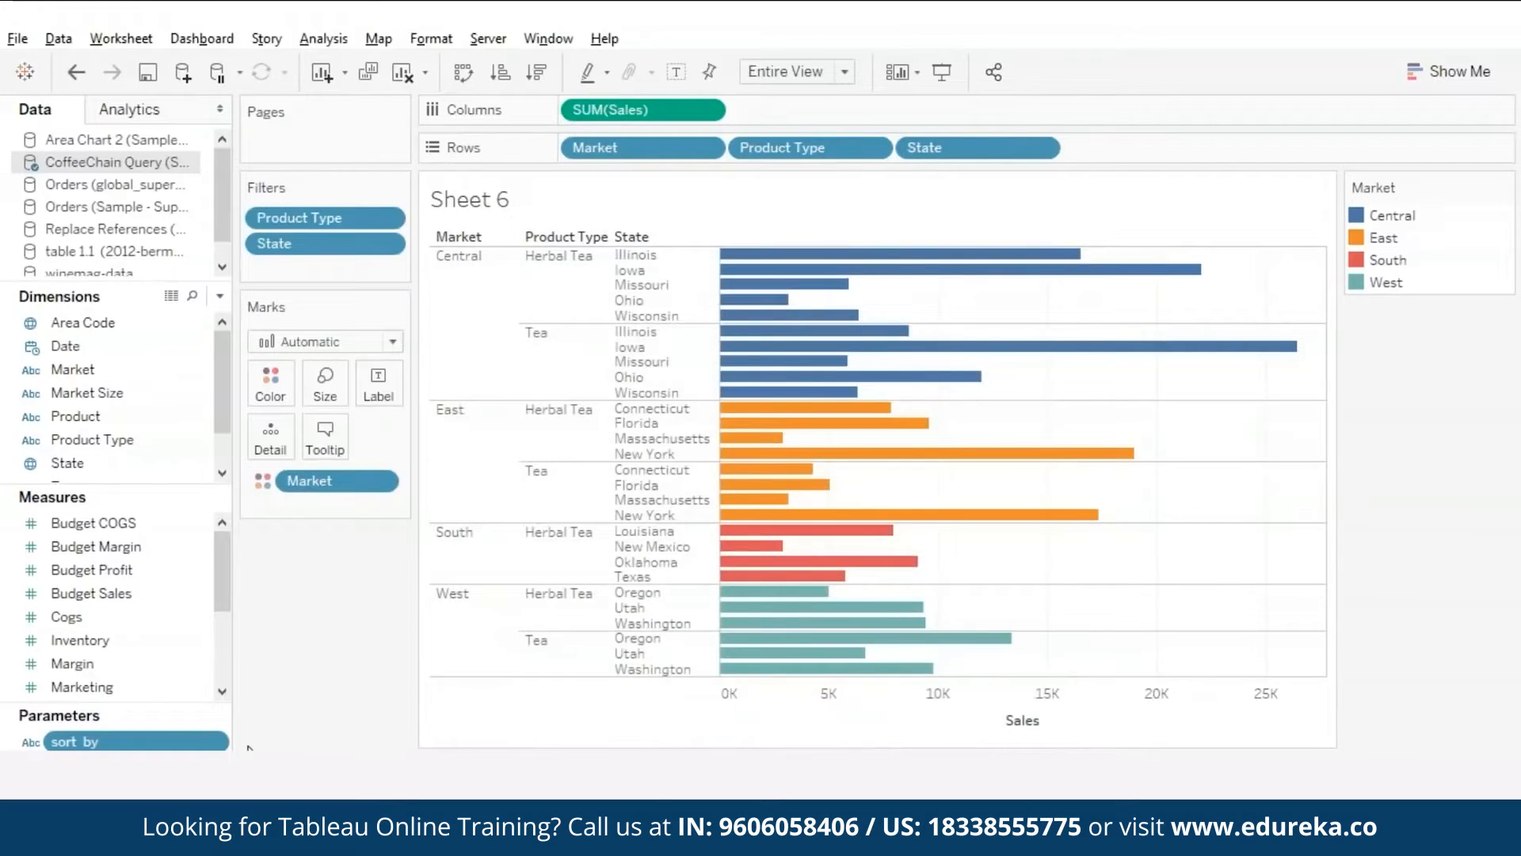
Step: Show the "sort by" parameter control and test switching between producttype and market, leaving market selected
left_click(215, 743)
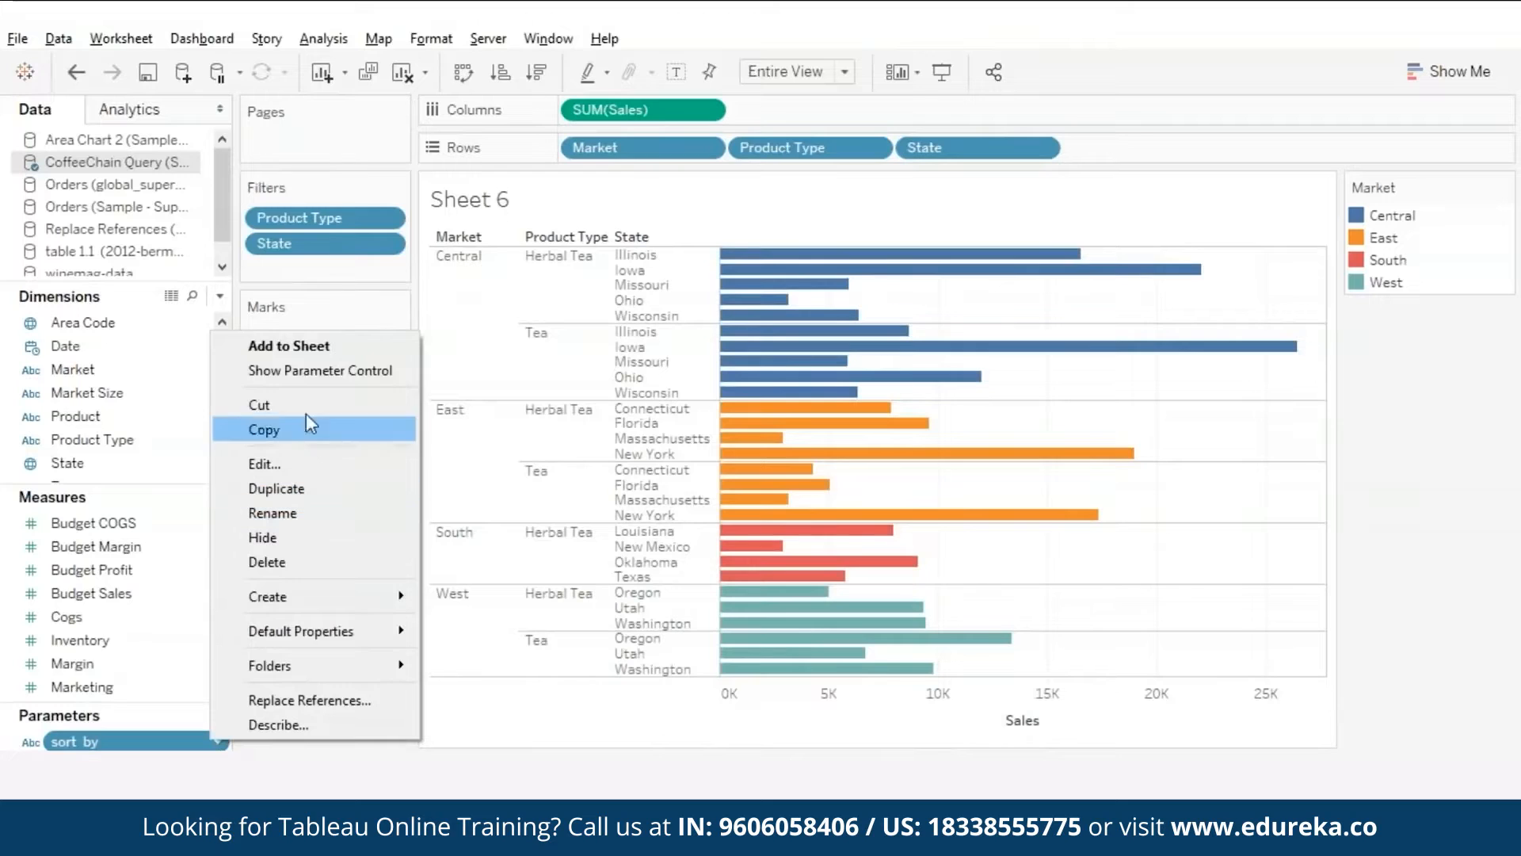
left_click(307, 371)
left_click(1442, 349)
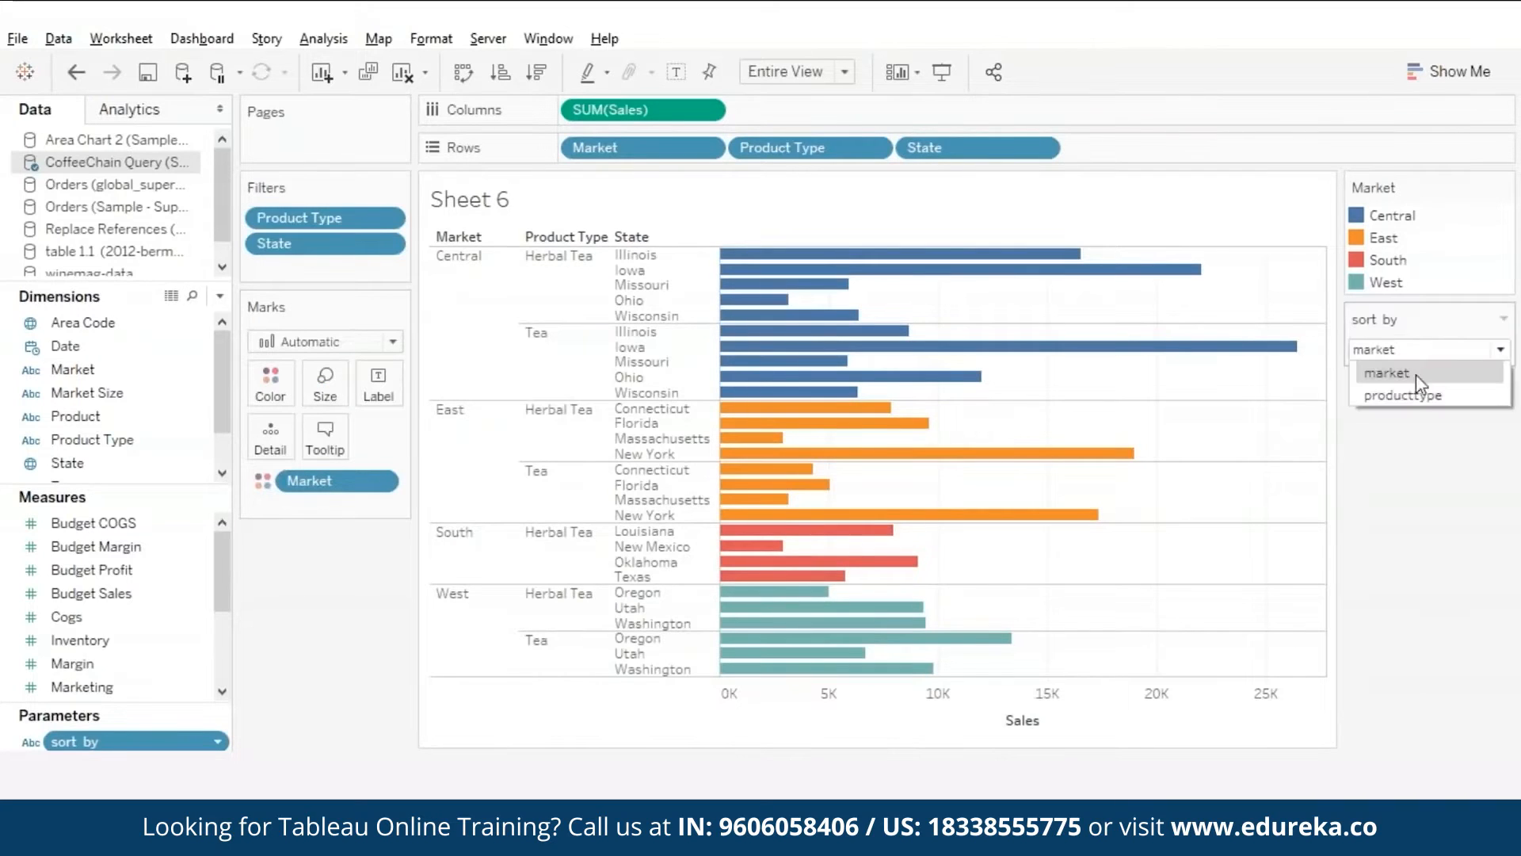
left_click(1410, 396)
left_click(1443, 350)
left_click(1430, 390)
Step: Start a new calculated field and name it "sort by market"
scroll(190, 571, "down", 1)
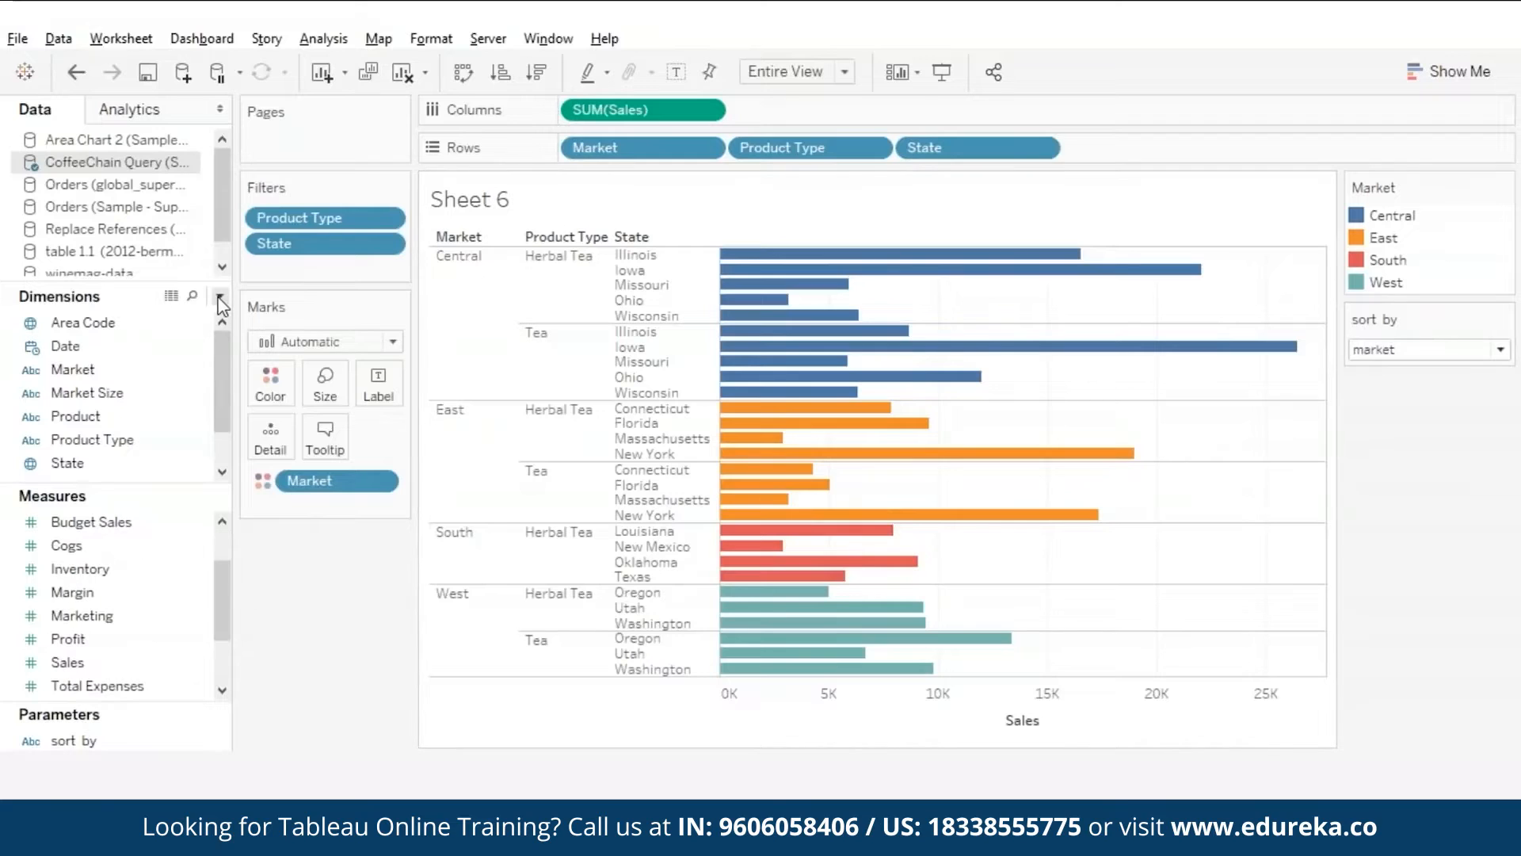
left_click(219, 298)
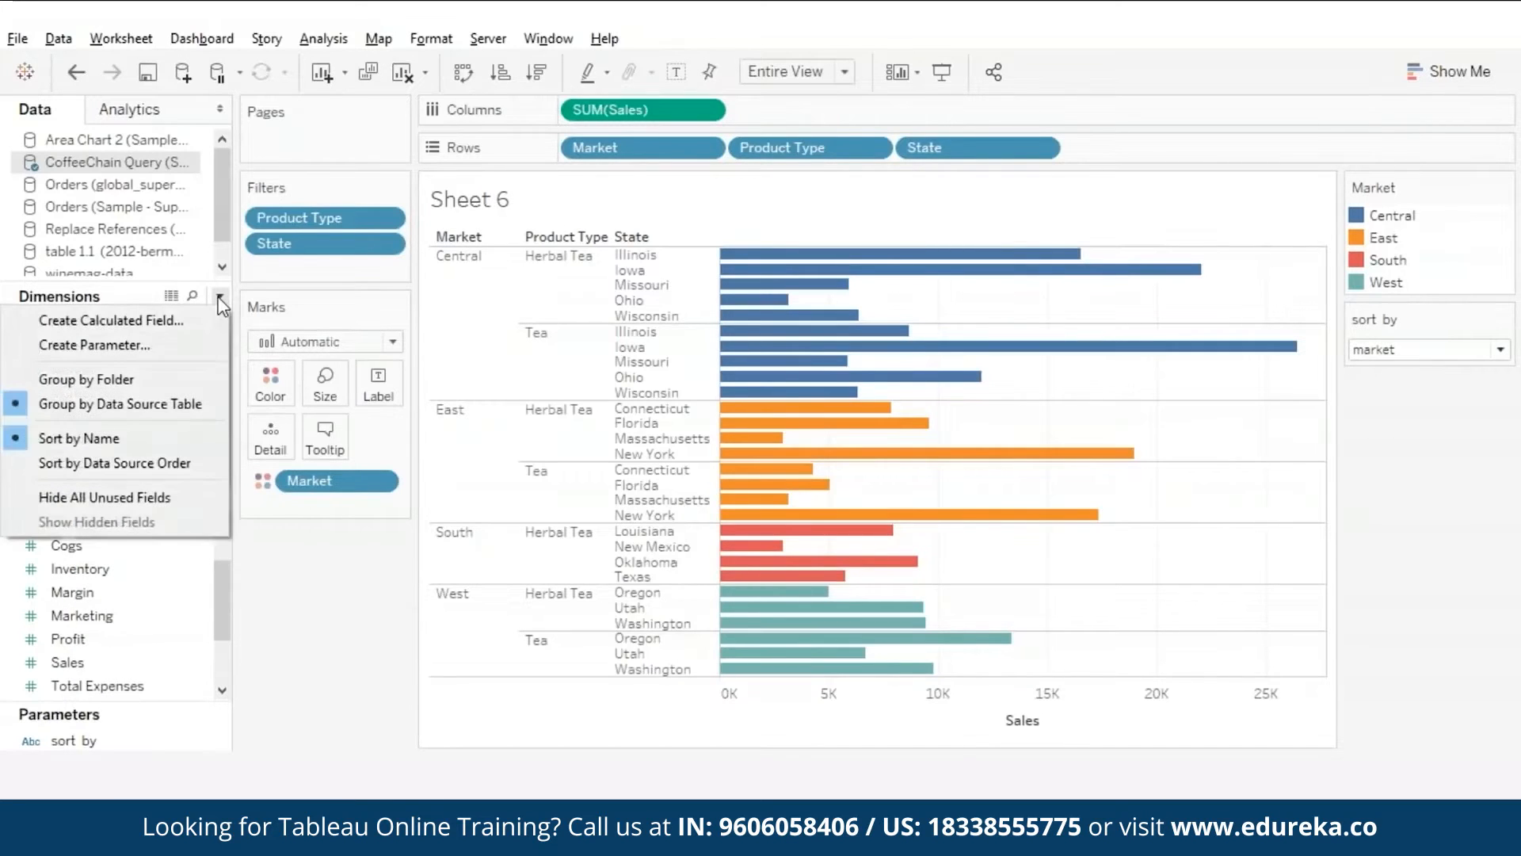
left_click(117, 316)
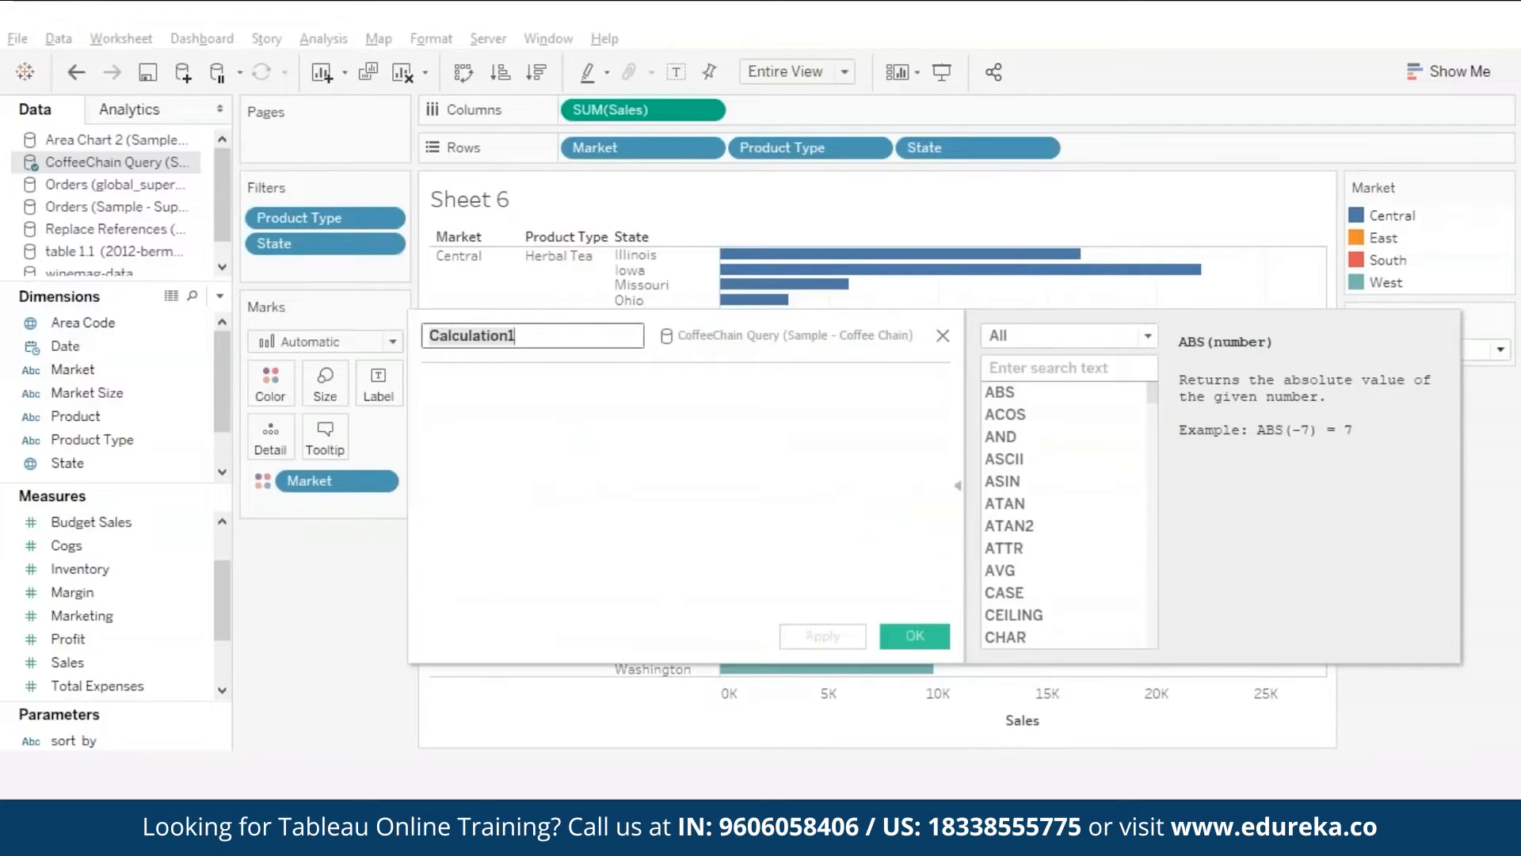
type("soe")
type("t y")
key("BackSpace")
type("by market")
left_click(517, 399)
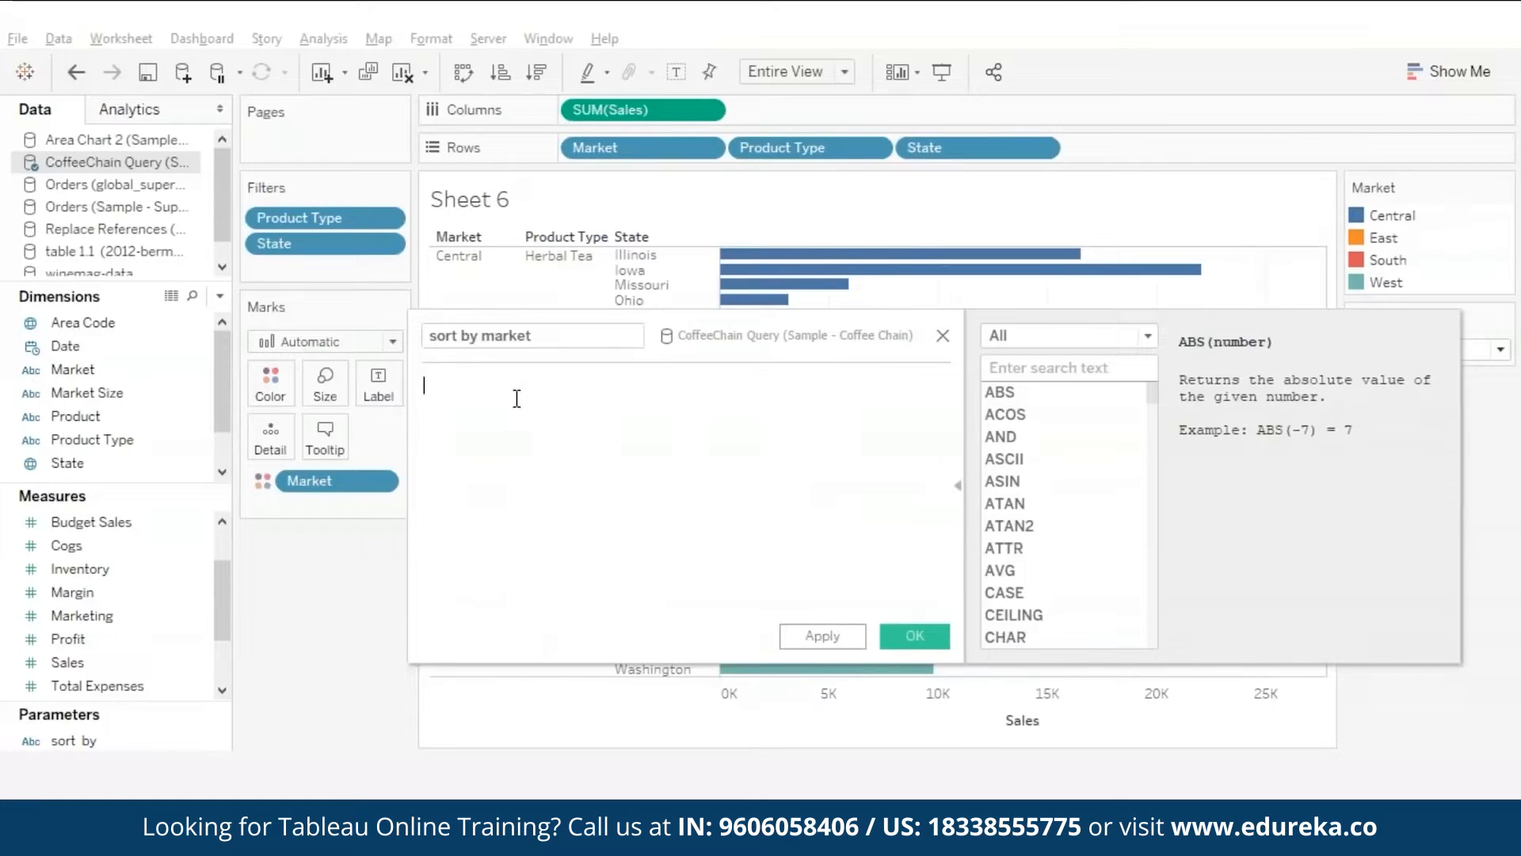
Step: Enter the formula IF [sort by] = 'market' THEN -SUM([Sales]) END and save the calculated field
type("IF [sort")
key("Return")
type("= 'market' THEN ")
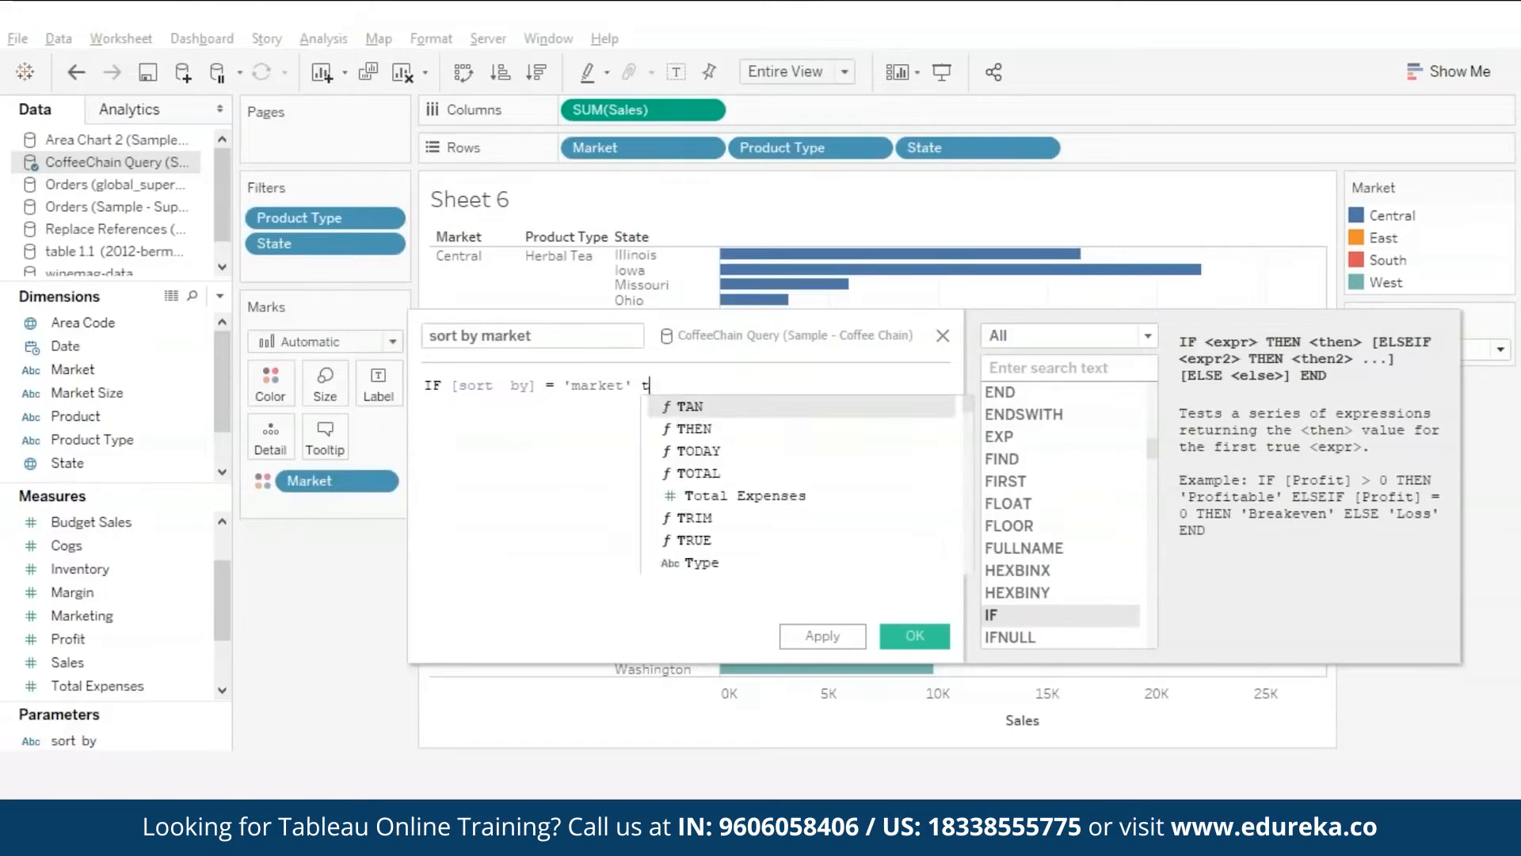
type("-SUM([Sales]) ")
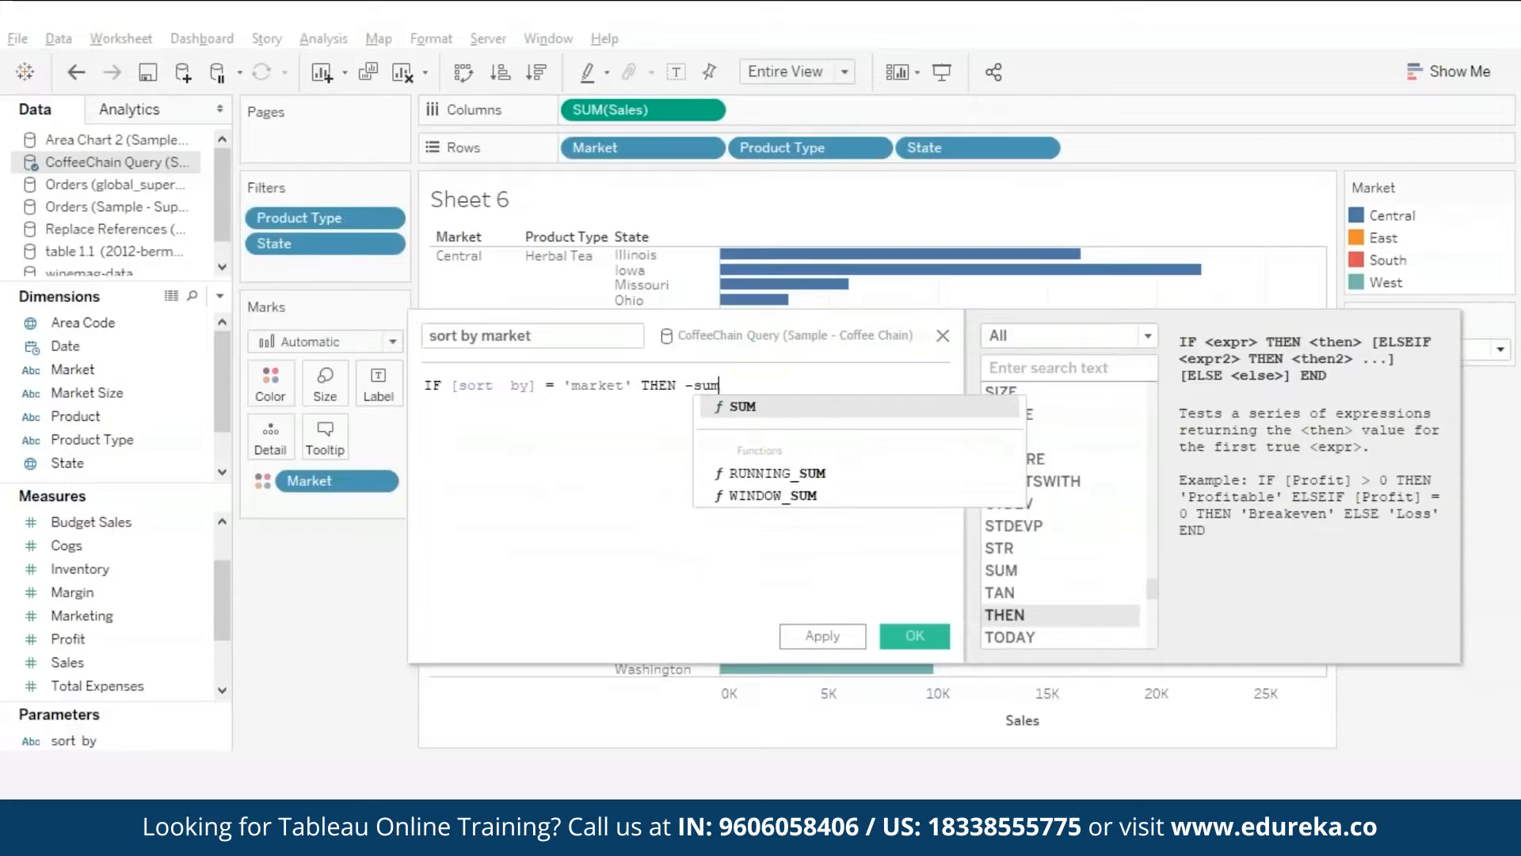
type("END")
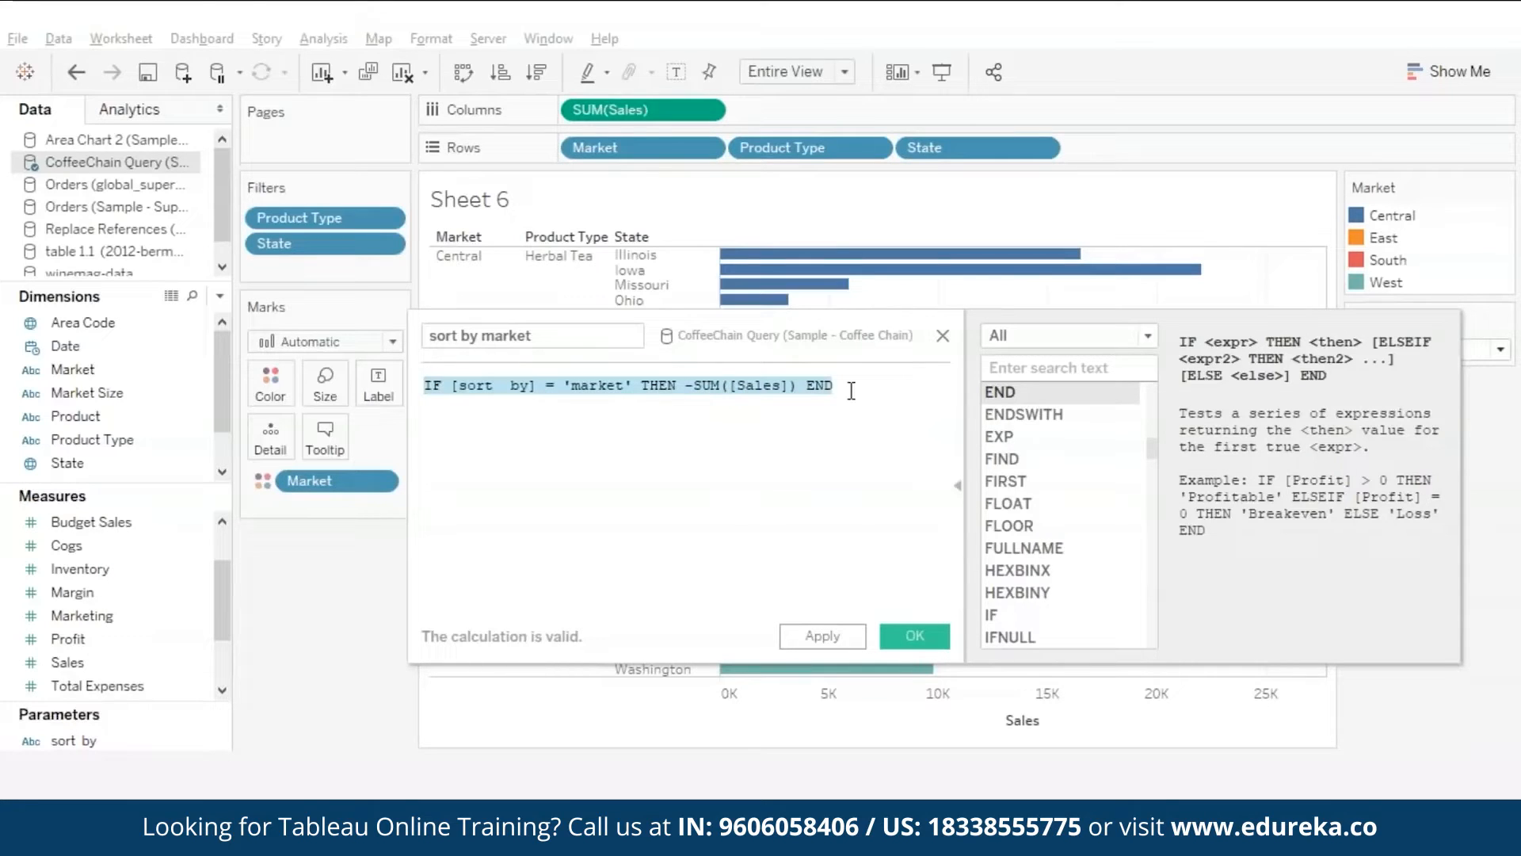
left_click(915, 635)
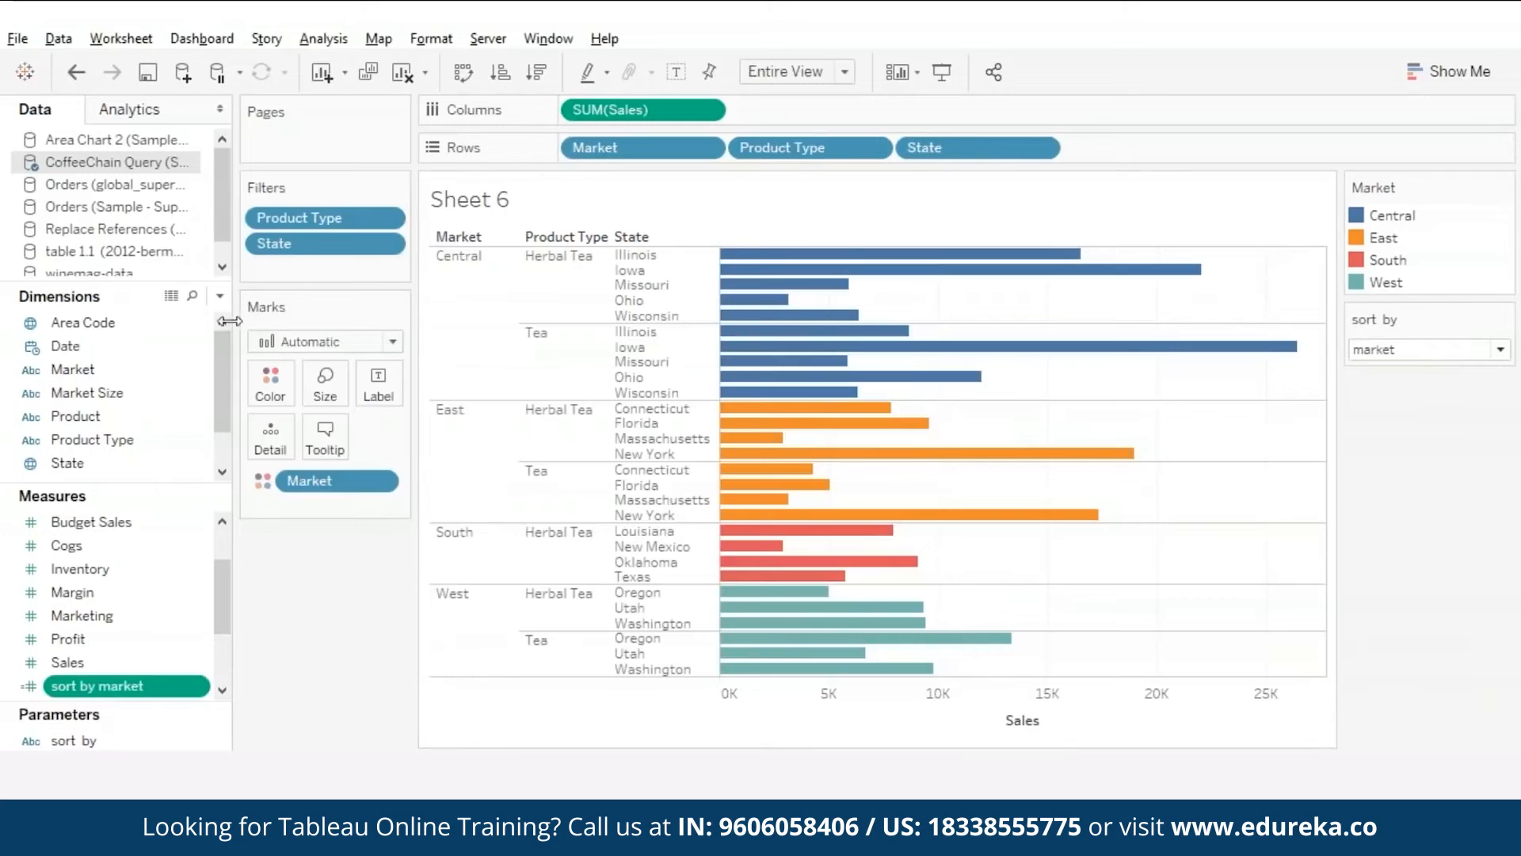
Step: Create a calculated field named "sort by producttype" with the formula IF [sort by] = 'producttype' THEN -SUM([Sales]) END
left_click(219, 295)
left_click(190, 319)
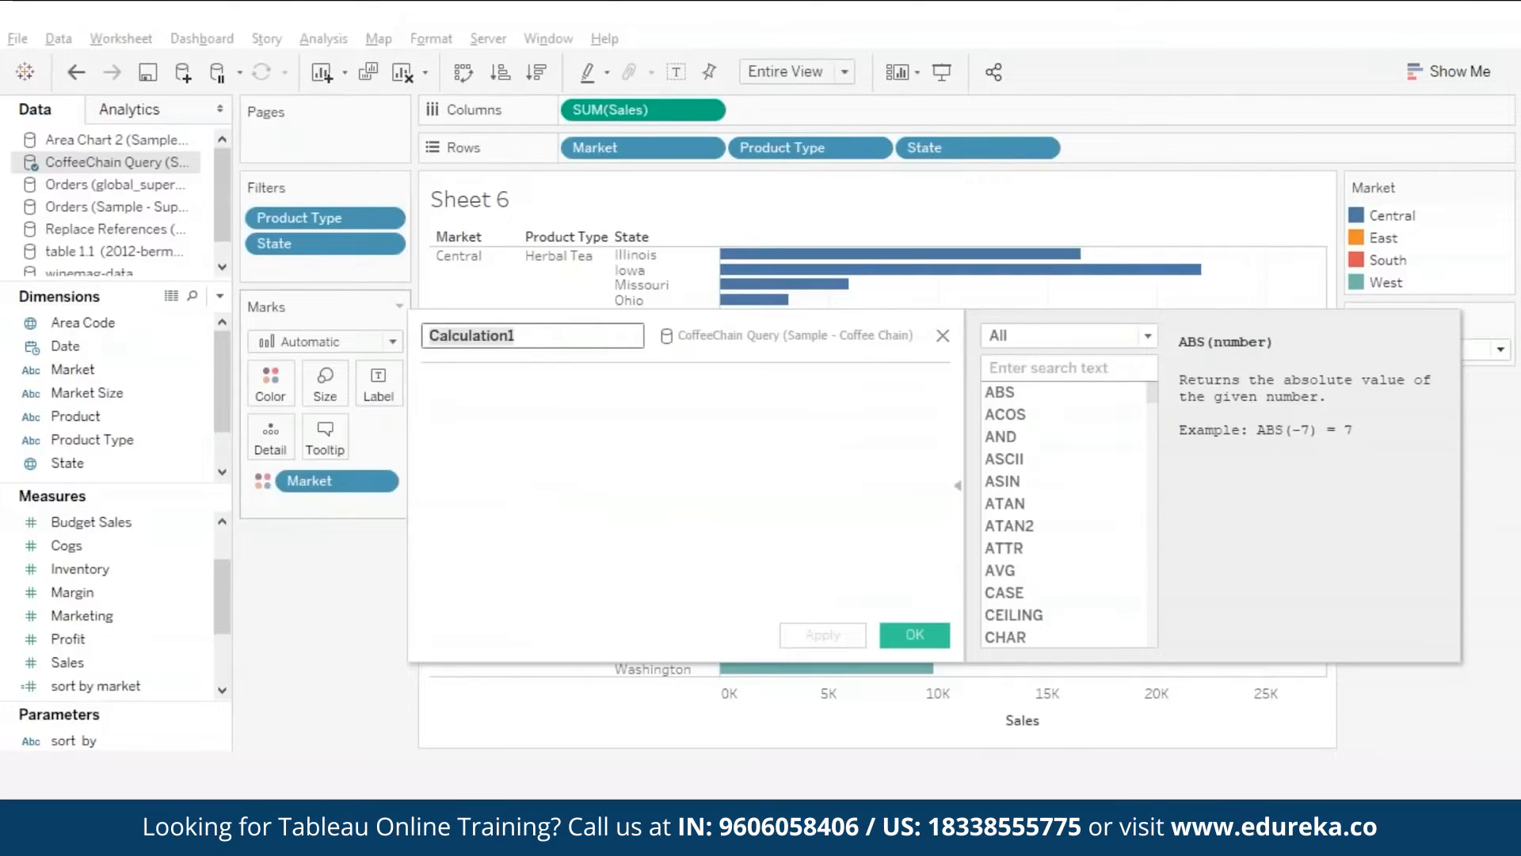
type("sort by producttype")
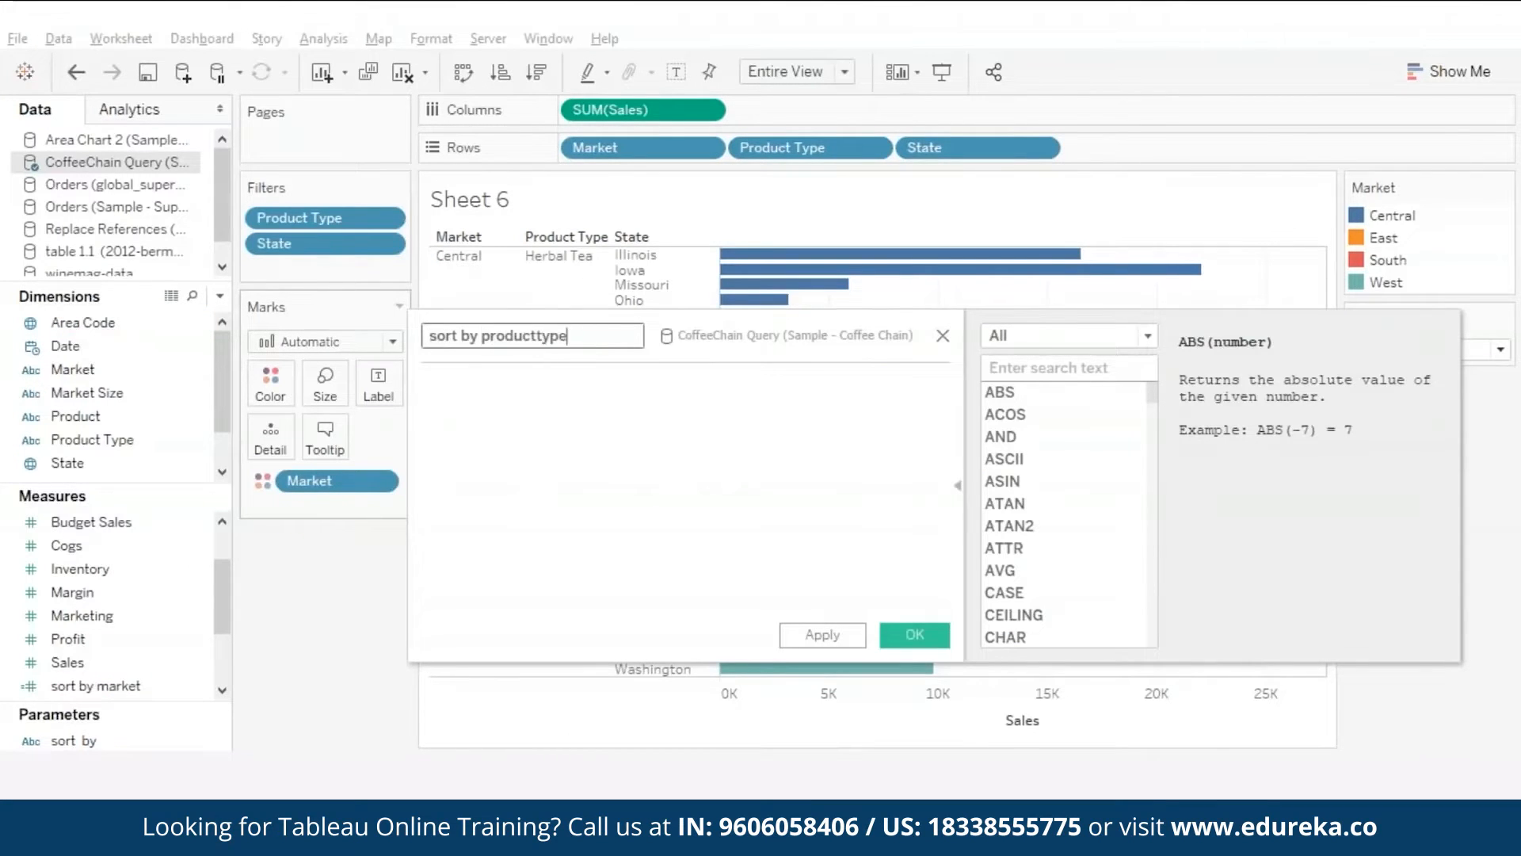
left_click(663, 425)
type("IF [sort by] = 'market' THEN -SUM([Sales]) END")
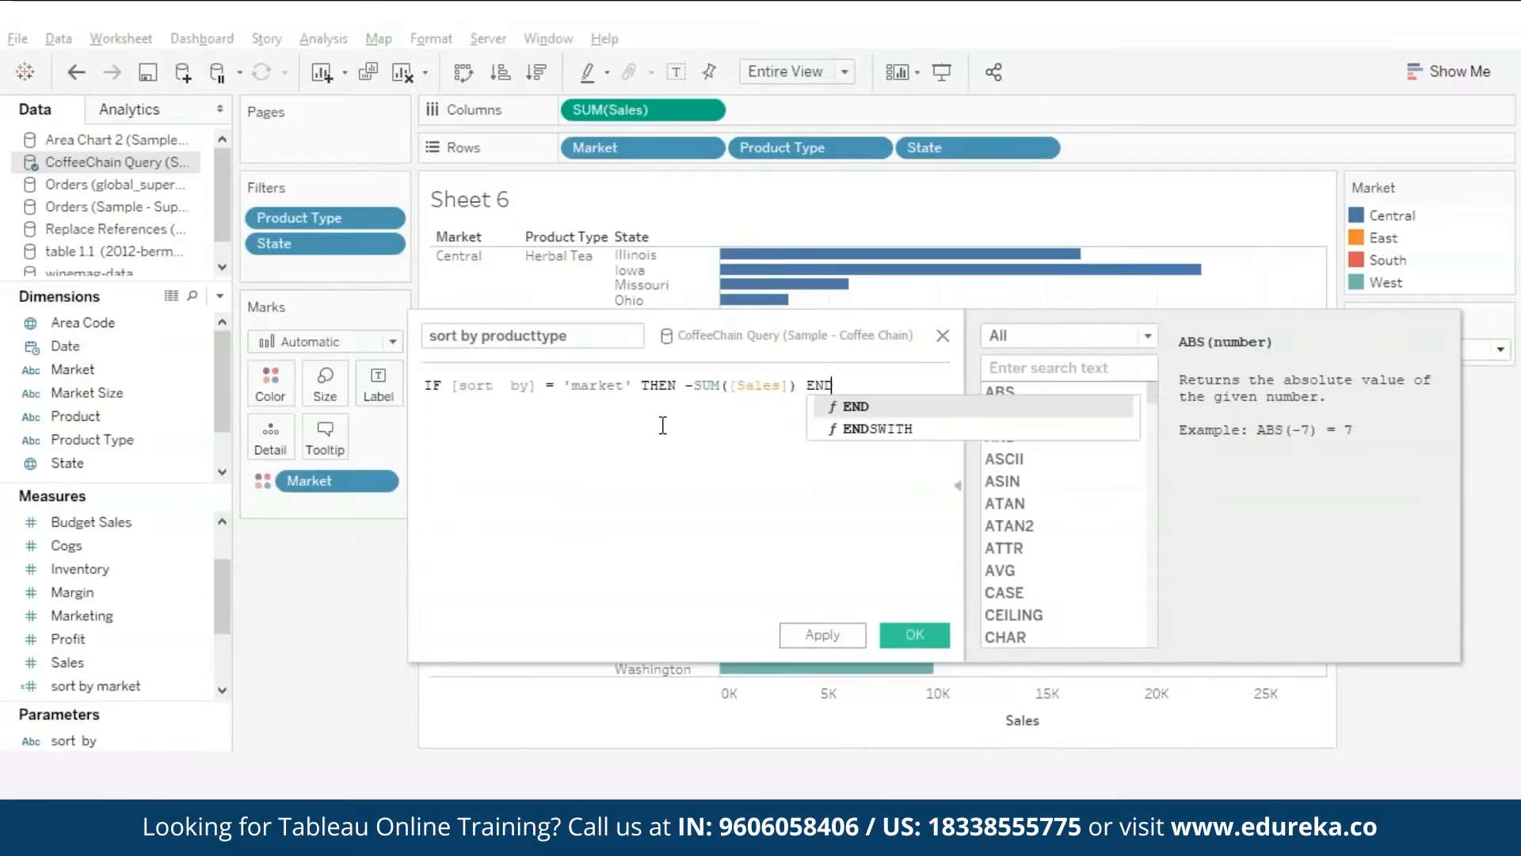
double_click(599, 386)
type("producttype")
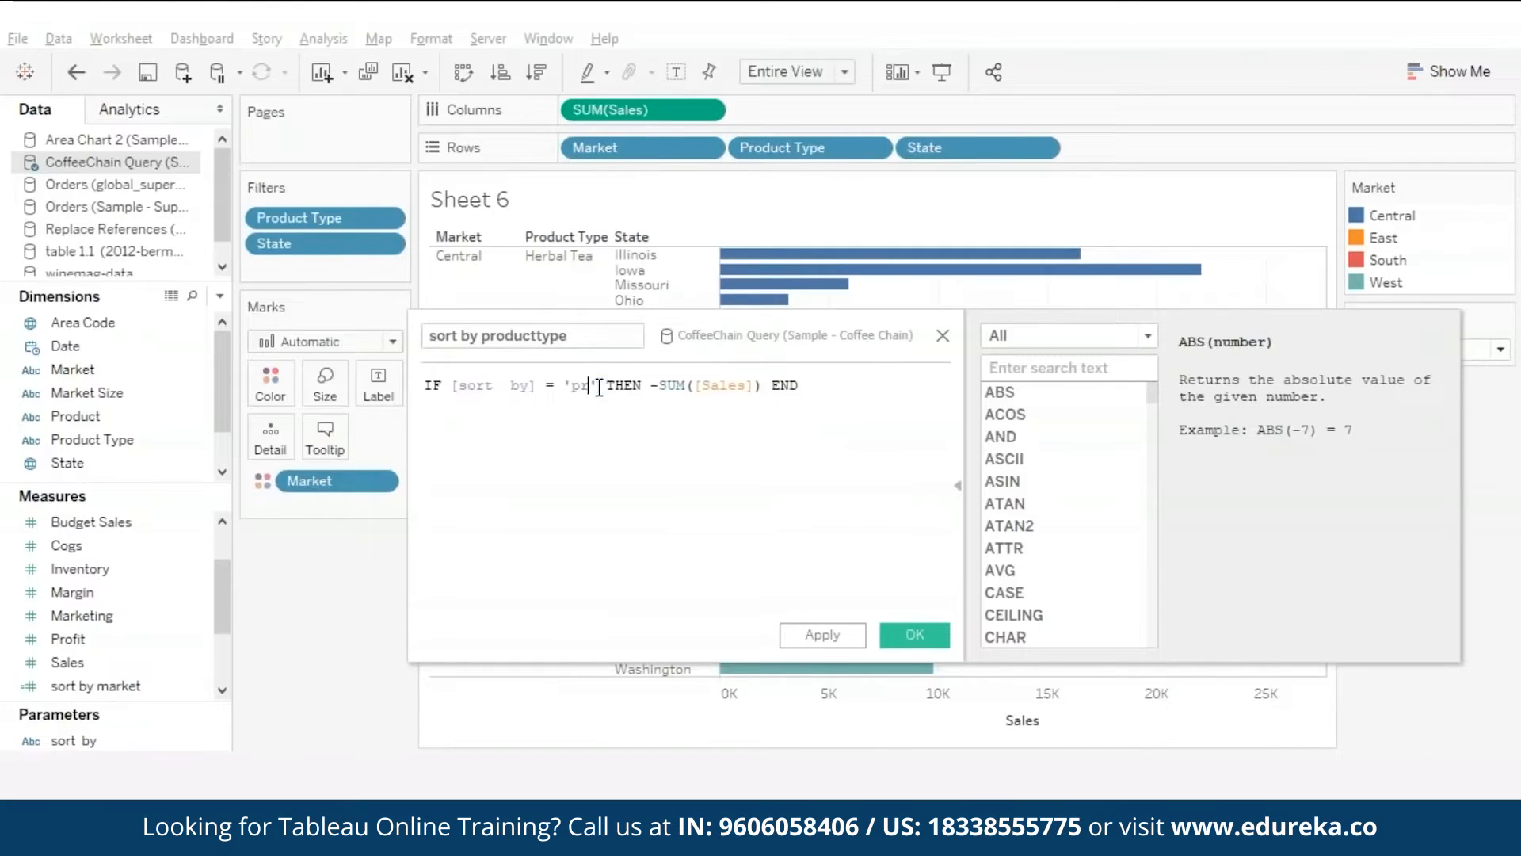
left_click(914, 635)
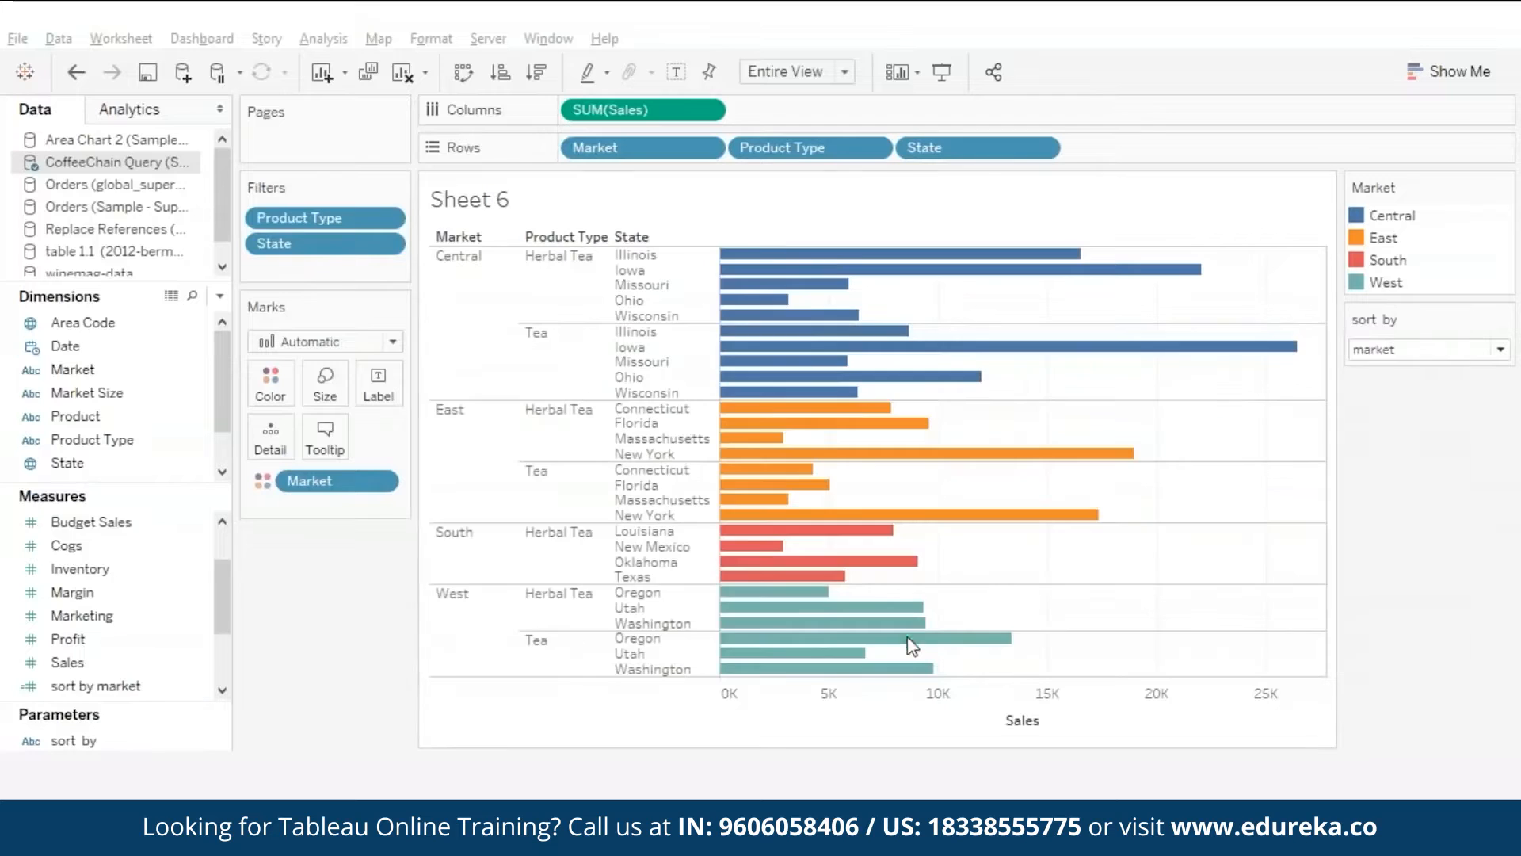
Step: Add the "sort by producttype" and "sort by market" fields to the rows after State and convert both to discrete
scroll(222, 616, "down", 3)
left_click_drag(126, 639, 1140, 157)
left_click_drag(95, 615, 1299, 152)
left_click(1206, 151)
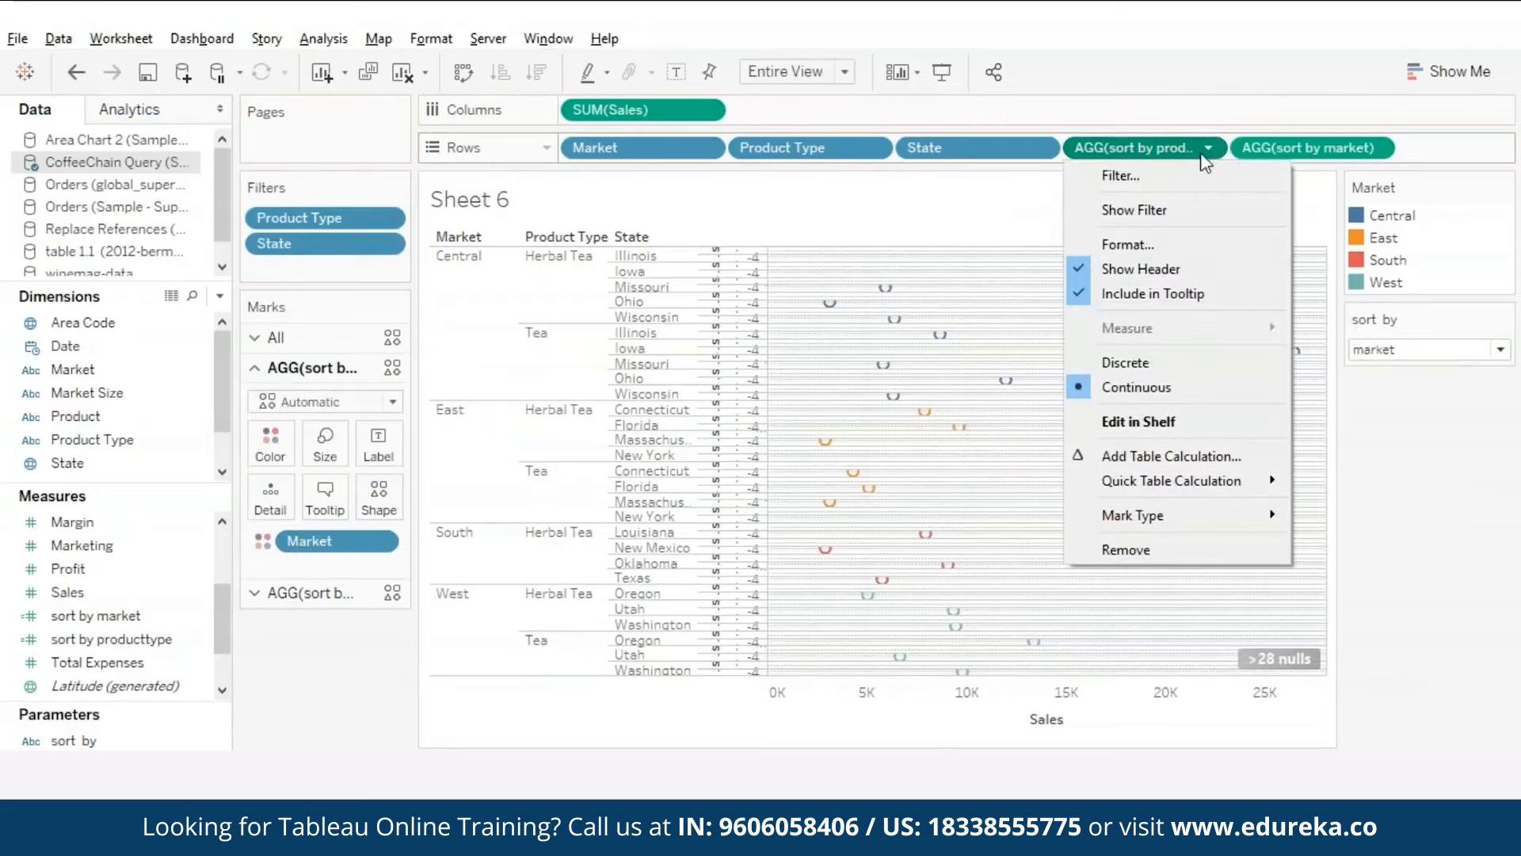
left_click(1113, 360)
left_click(1377, 148)
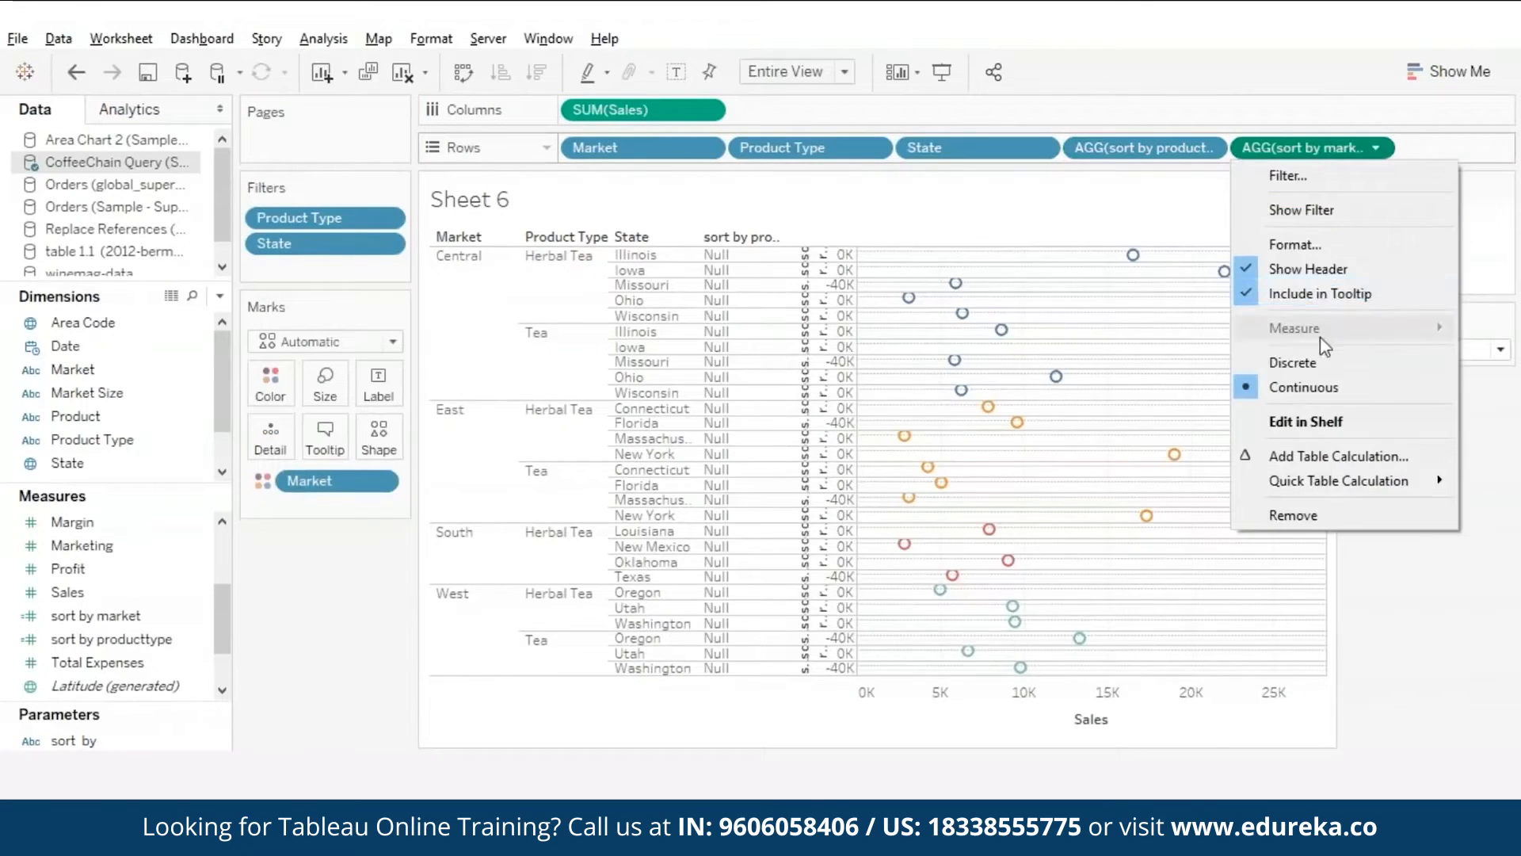
left_click(1318, 360)
Step: Place "sort by producttype" directly after Product Type and "sort by market" directly after Market, and switch the "sort by" parameter to producttype
left_click_drag(1159, 157, 1060, 141)
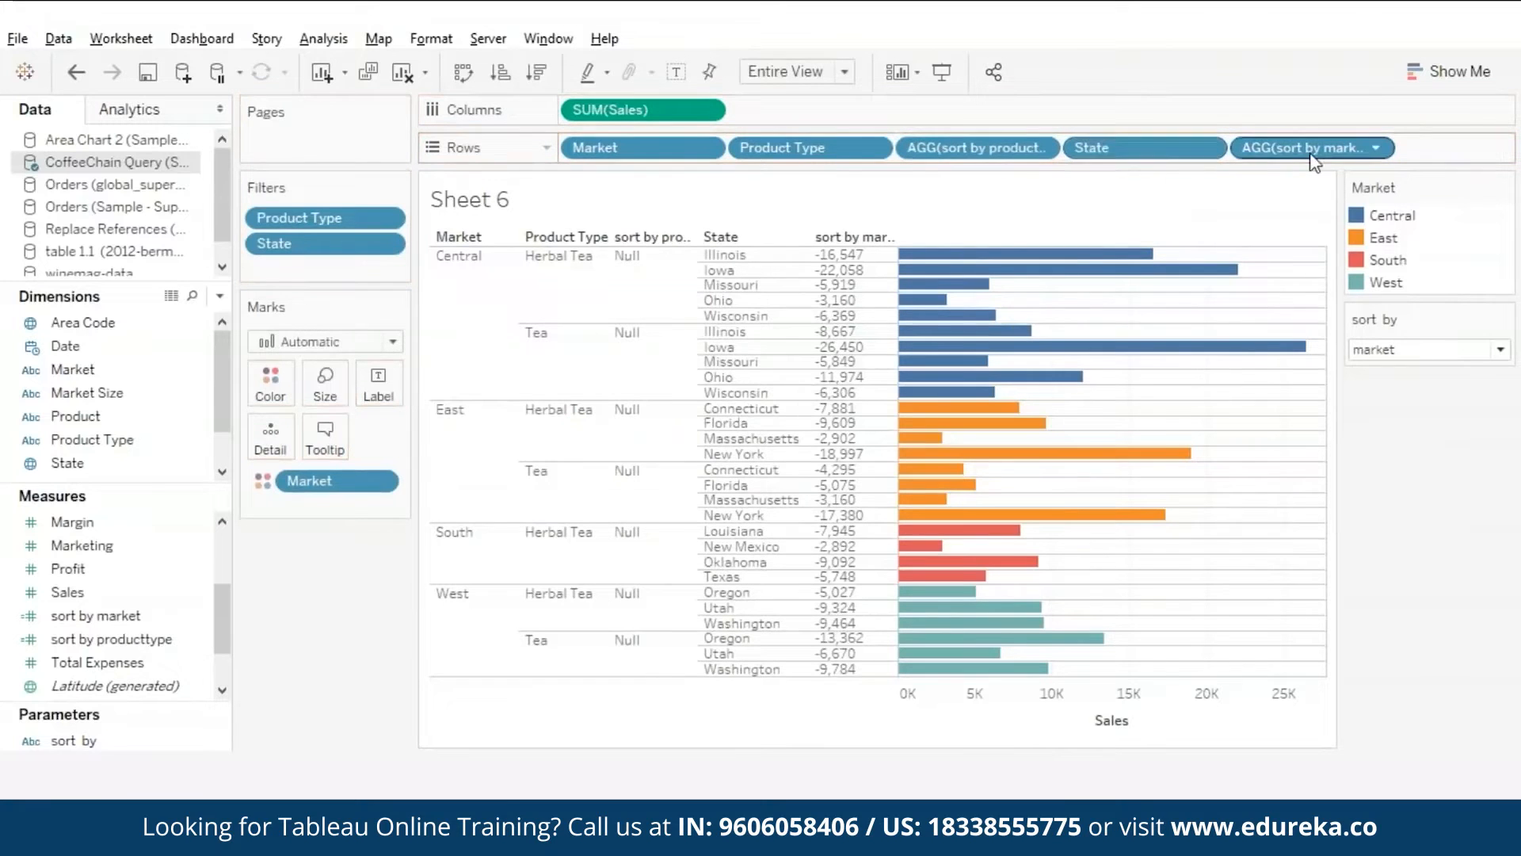
left_click_drag(1315, 150, 738, 152)
left_click(1456, 353)
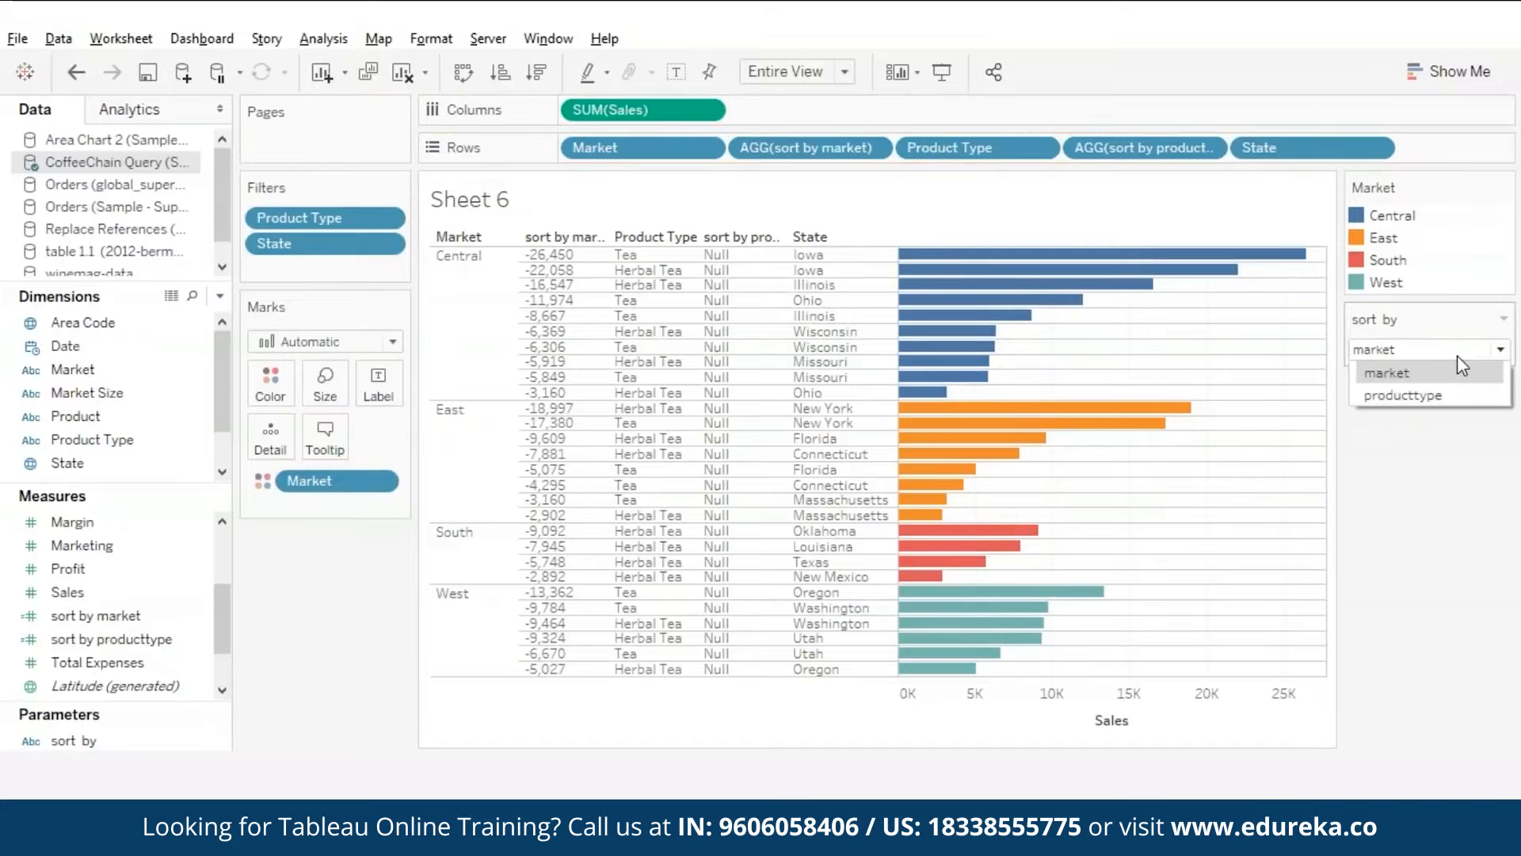
left_click(1421, 396)
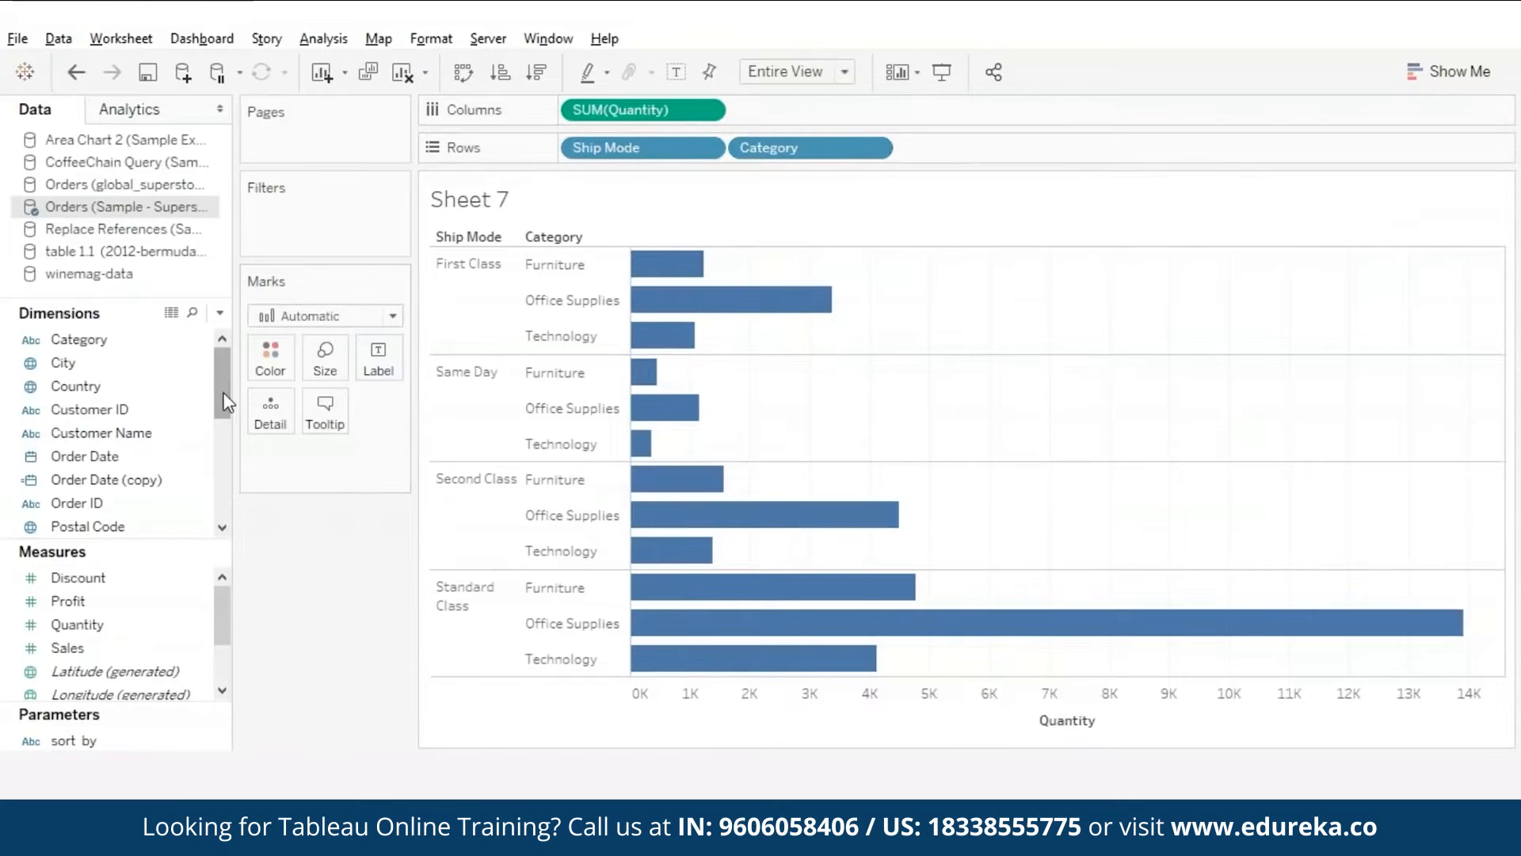
Step: Colour the Sheet 7 bars by both Category and Ship Mode, with Ship Mode ordered ahead of Category
left_click(101, 340)
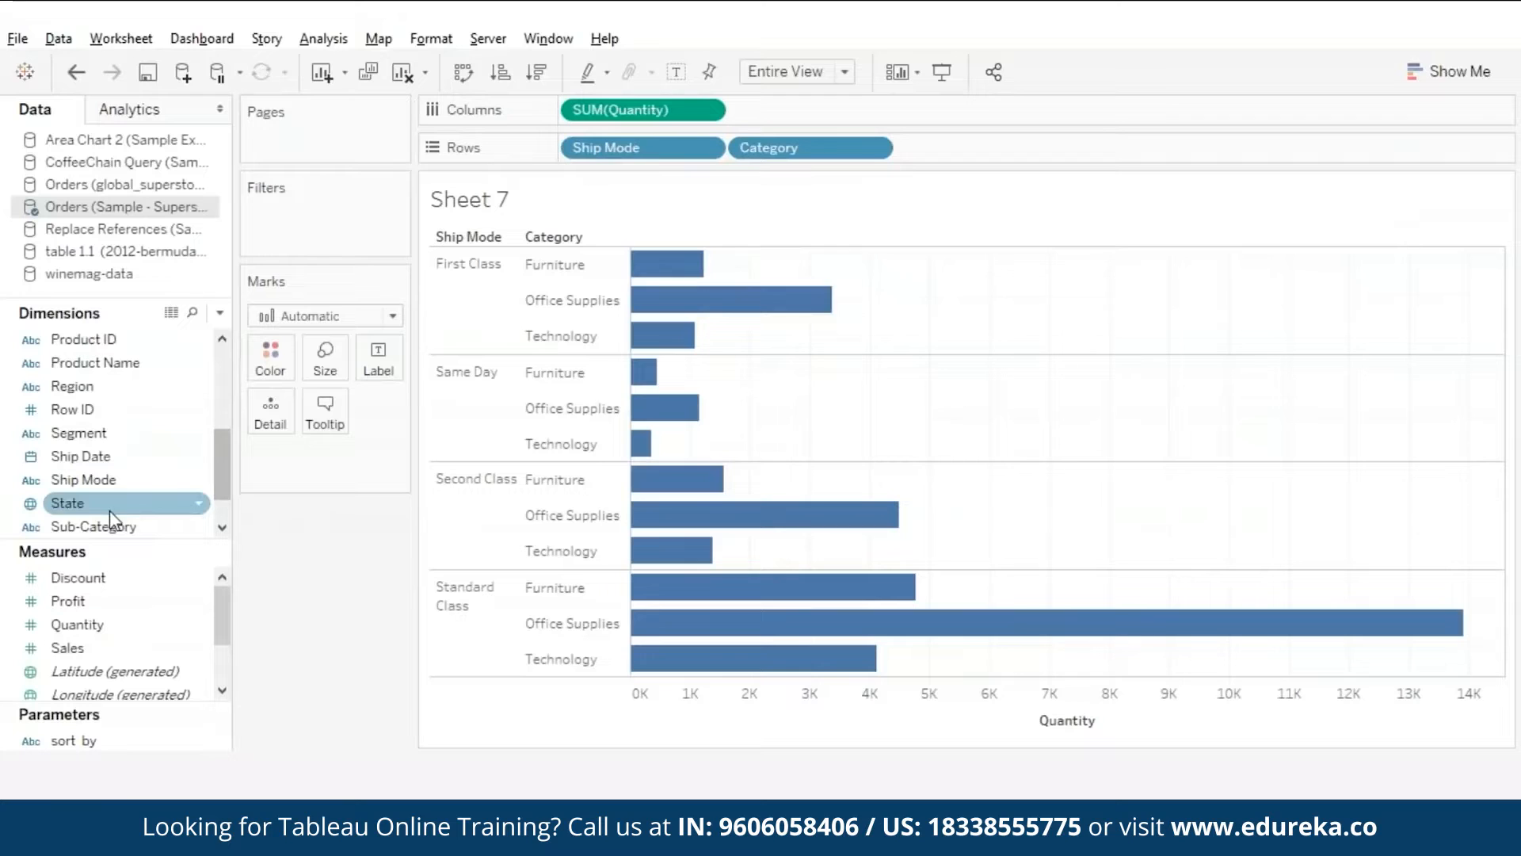
left_click_drag(94, 479, 279, 356)
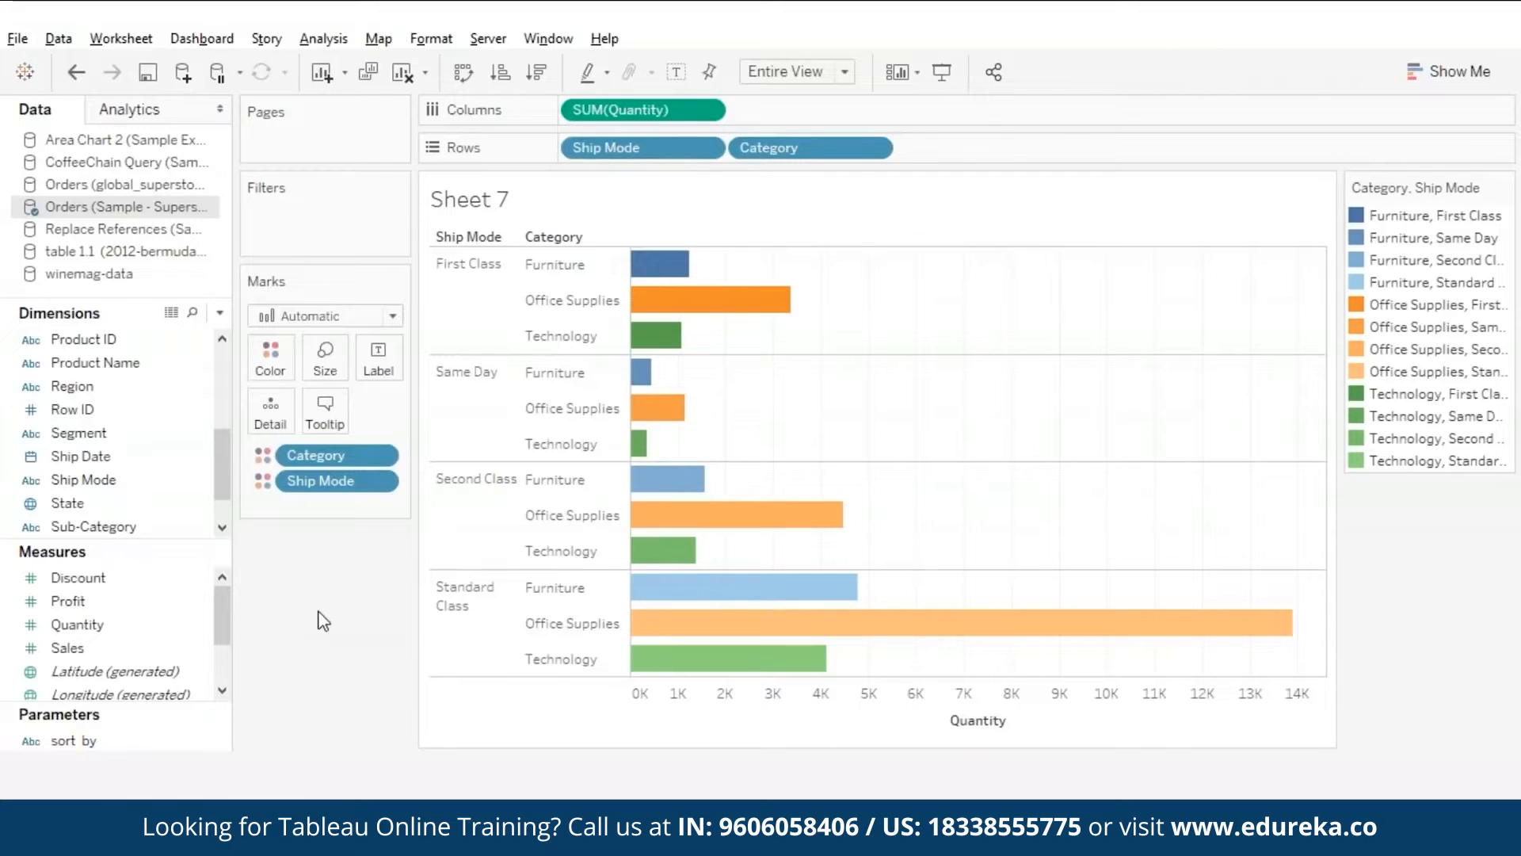
left_click_drag(311, 453, 306, 503)
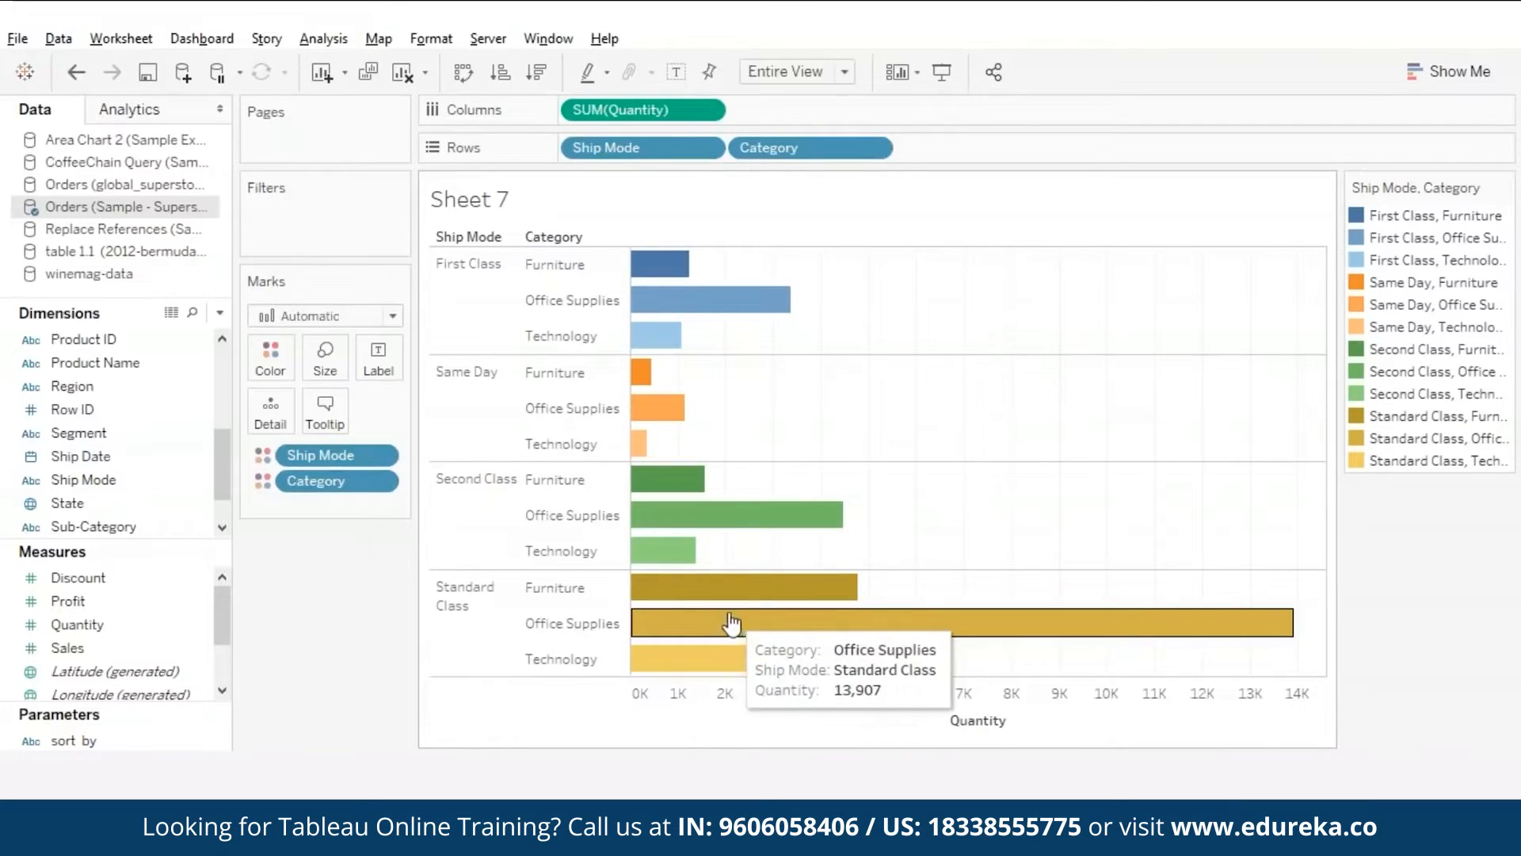
mouse_move(682, 317)
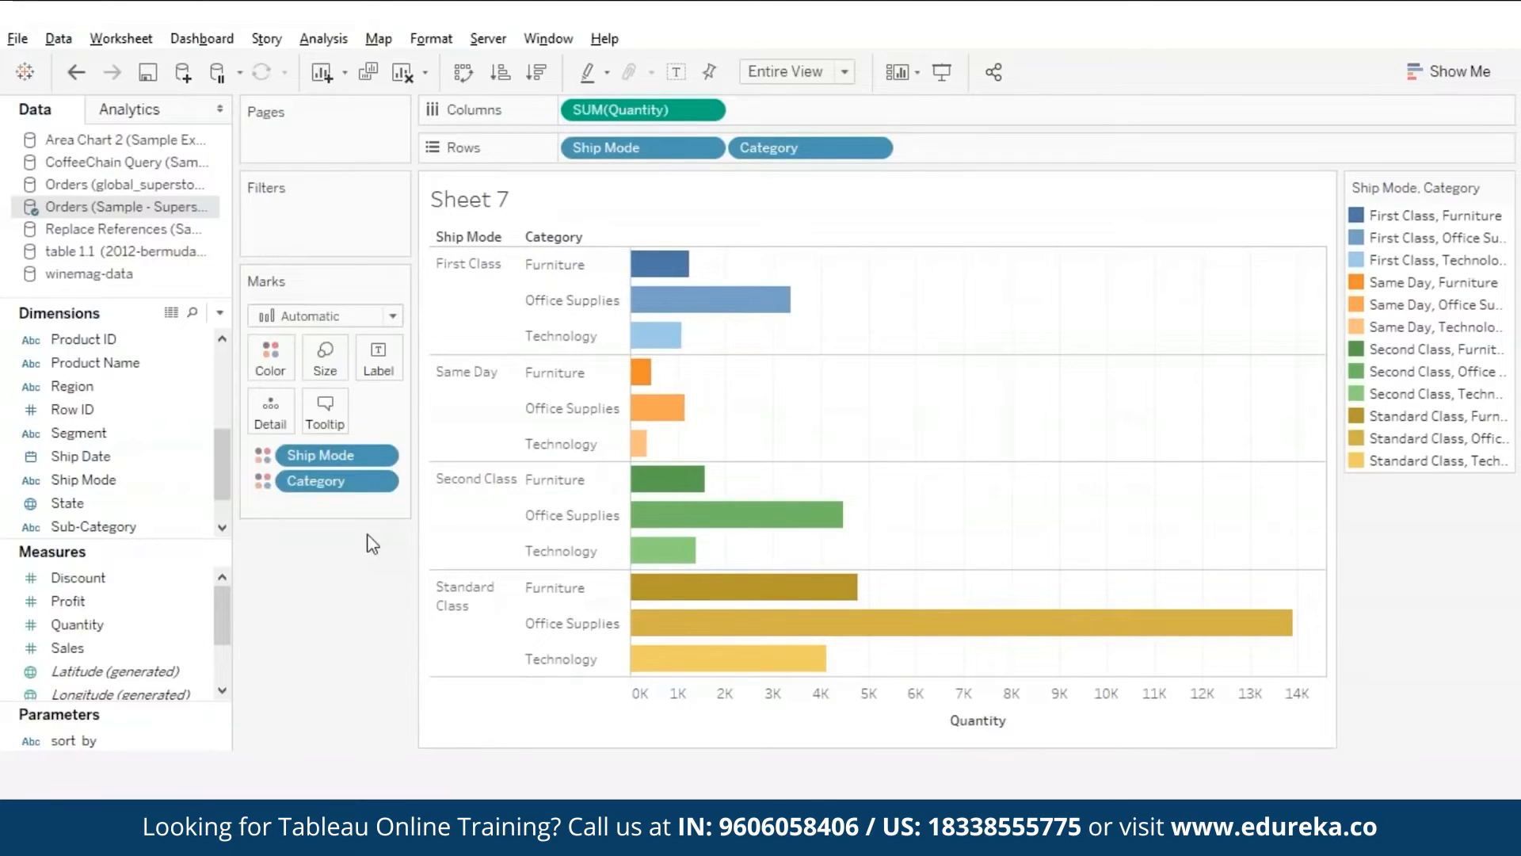
Step: Remove Category and Ship Mode from the bar colours and try moving Category directly from its headers in the chart
left_click_drag(339, 481, 333, 507)
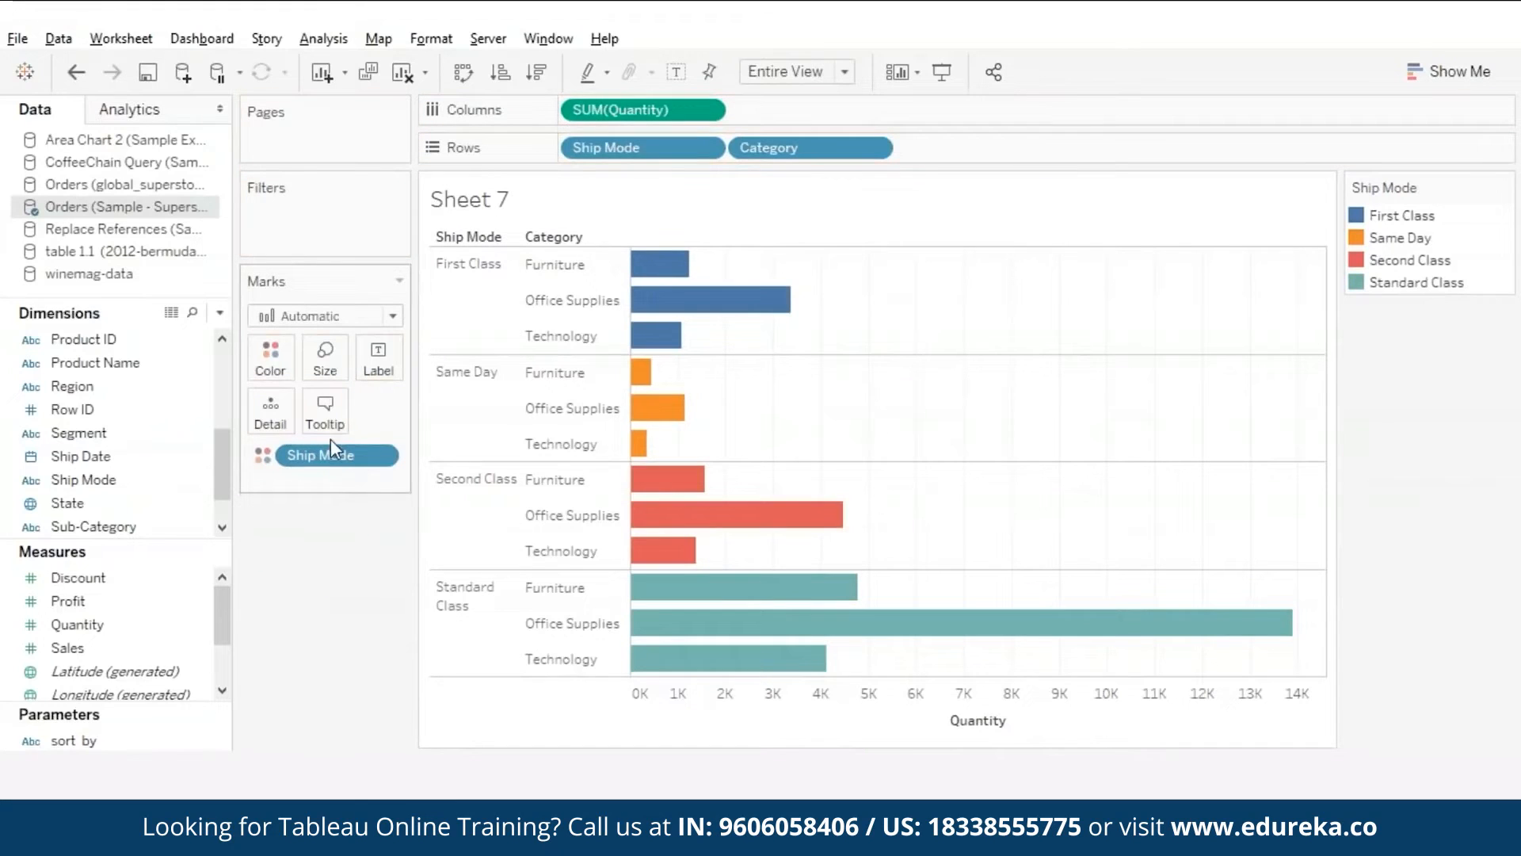
left_click_drag(330, 449, 339, 591)
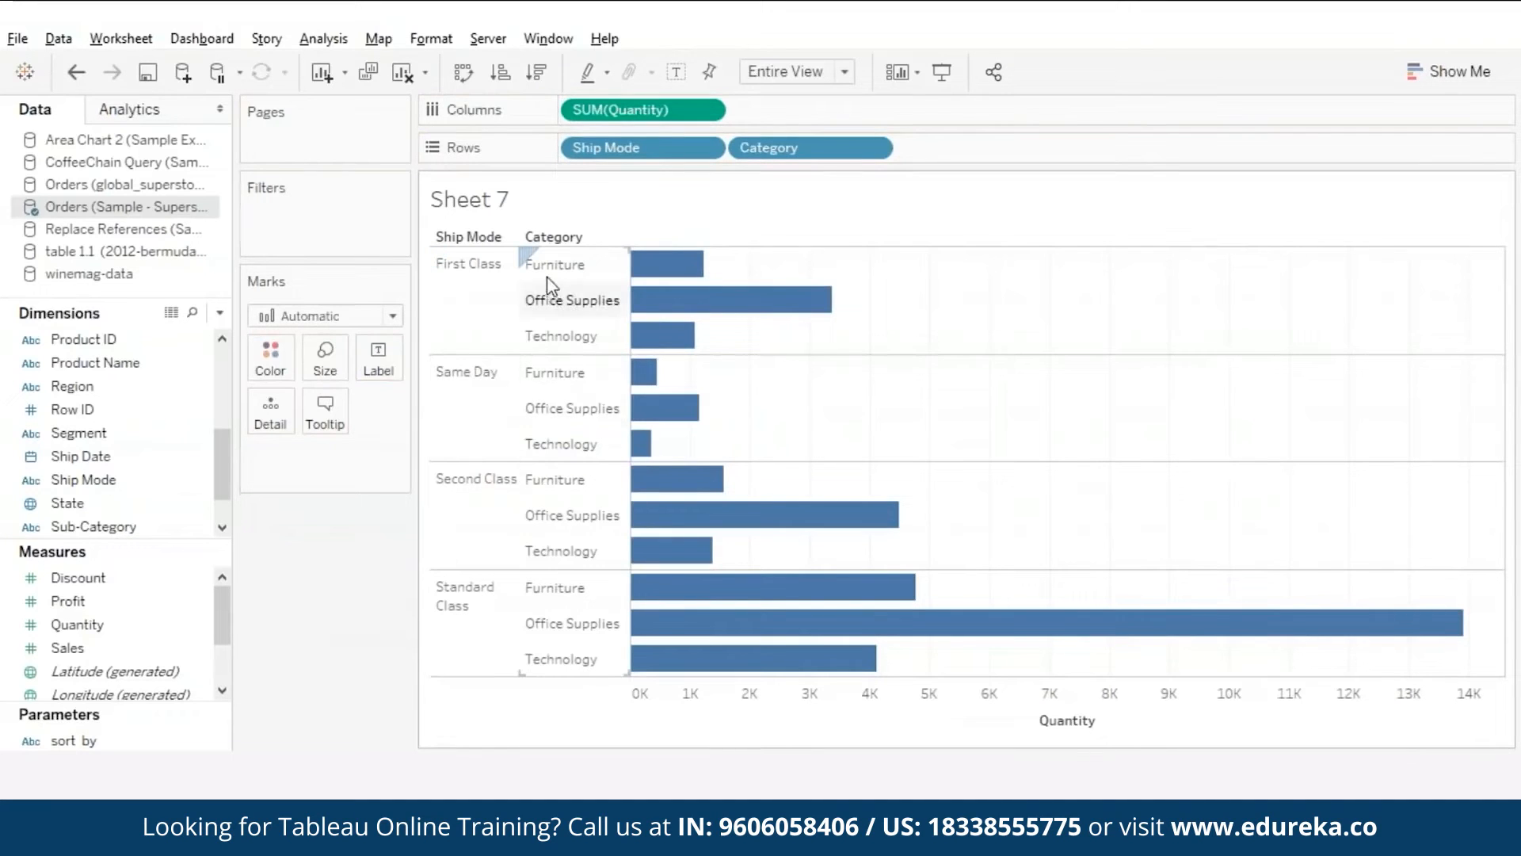
left_click_drag(526, 255, 640, 390)
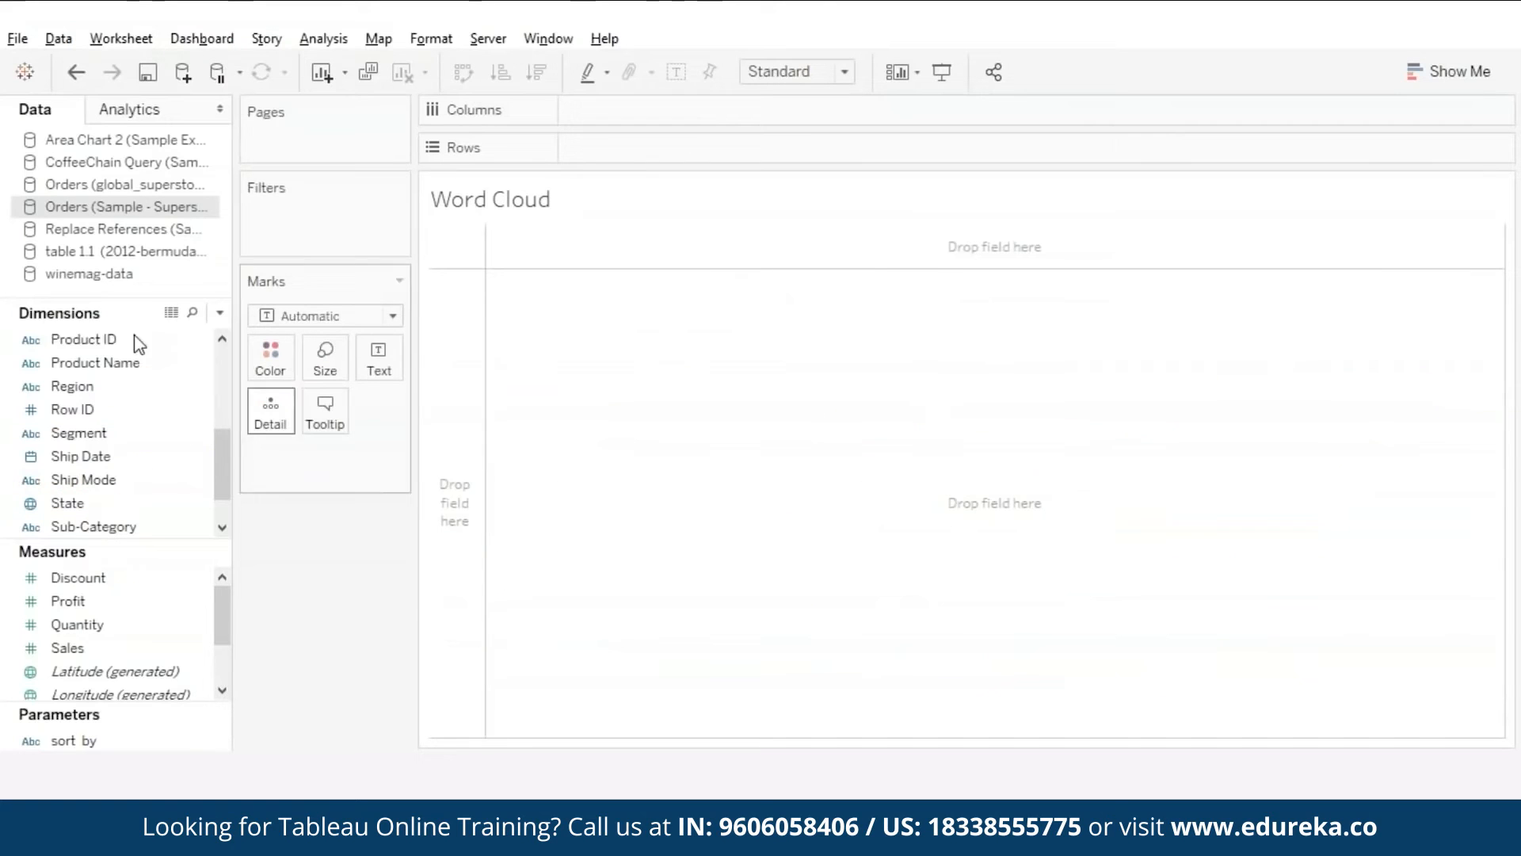
Step: On the Word Cloud sheet, show Variety from winemag-data as text and size the marks by the count of Variety
left_click(103, 273)
left_click_drag(73, 479, 379, 353)
left_click_drag(311, 463, 325, 360)
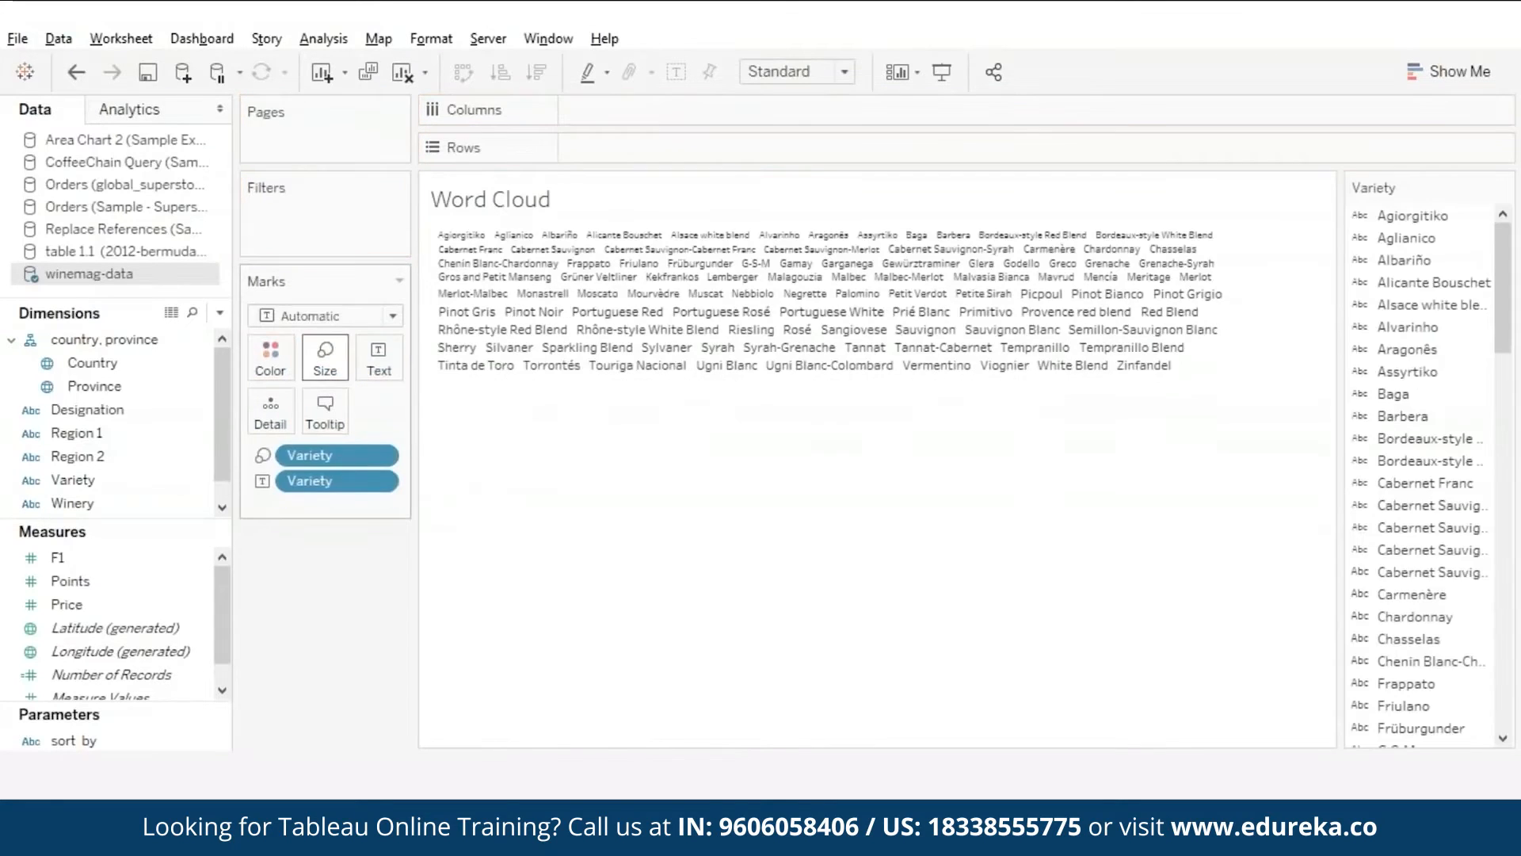
left_click(381, 455)
mouse_move(421, 745)
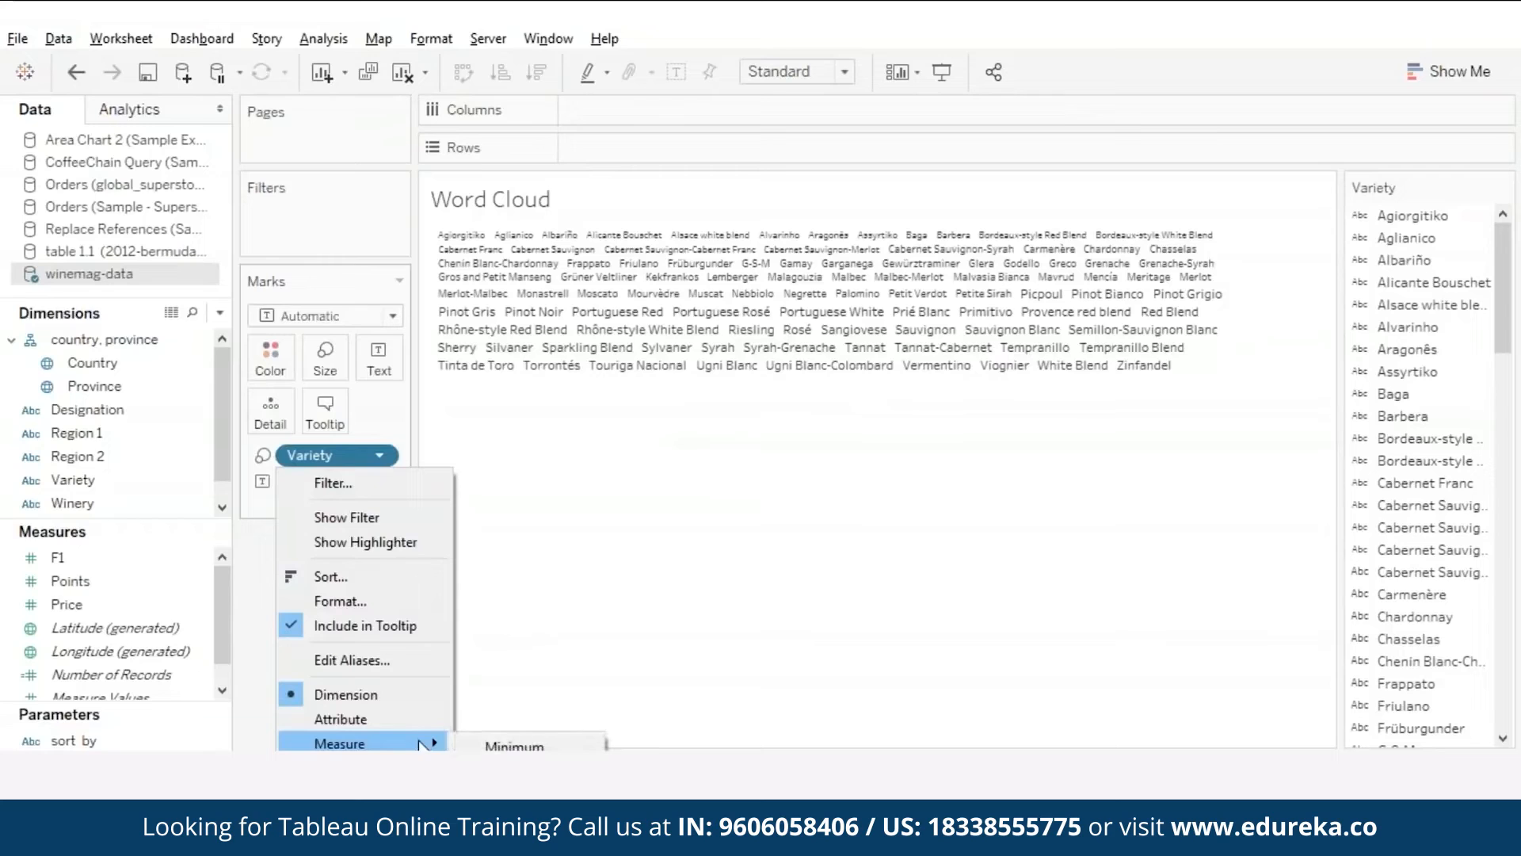
left_click(504, 796)
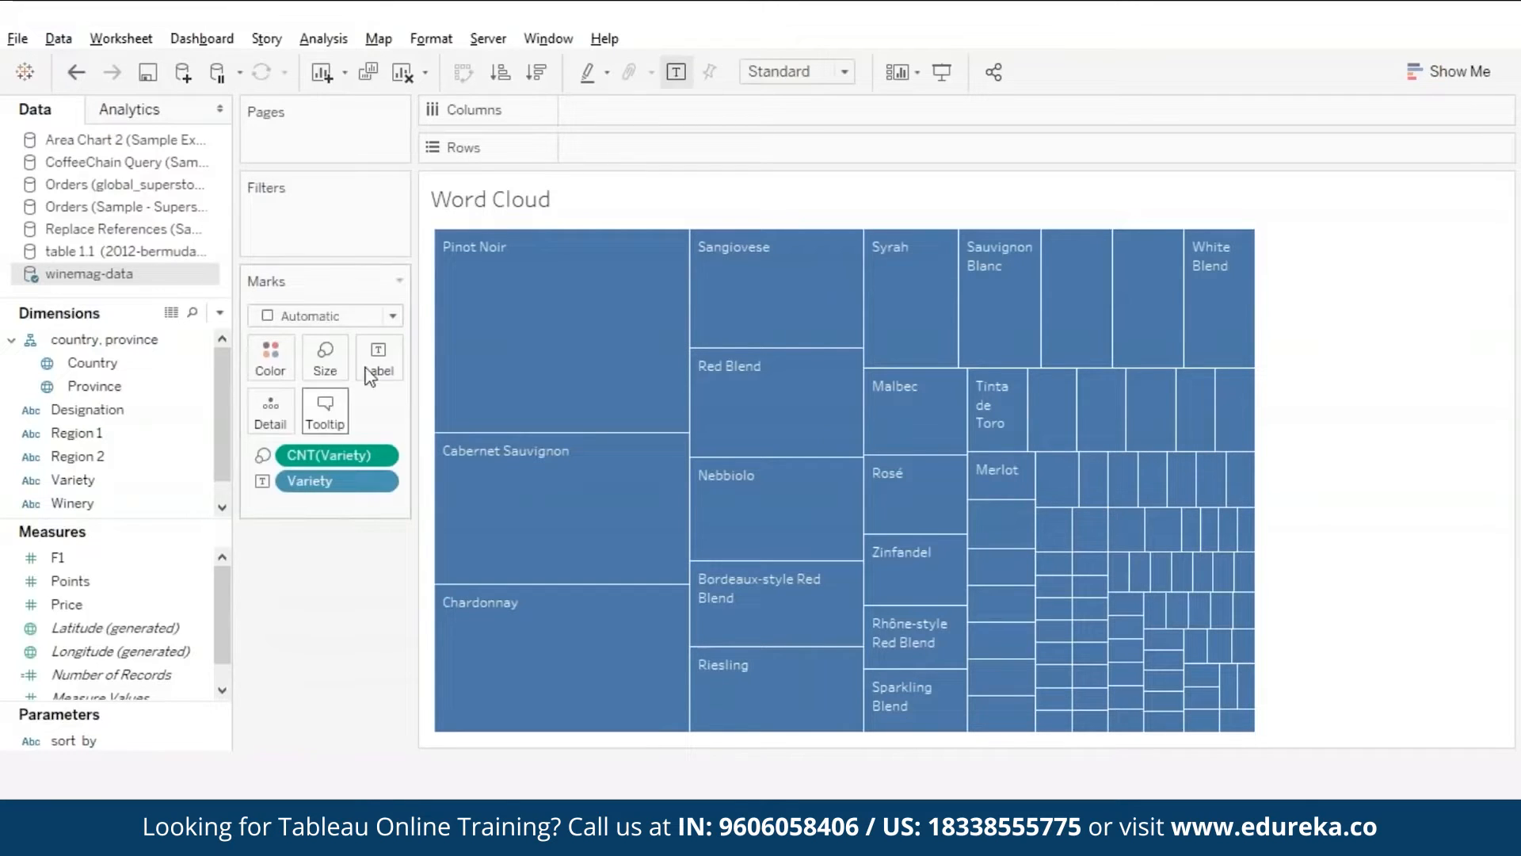
Step: Change the mark type to Text and colour the wine varieties by Country
left_click(393, 316)
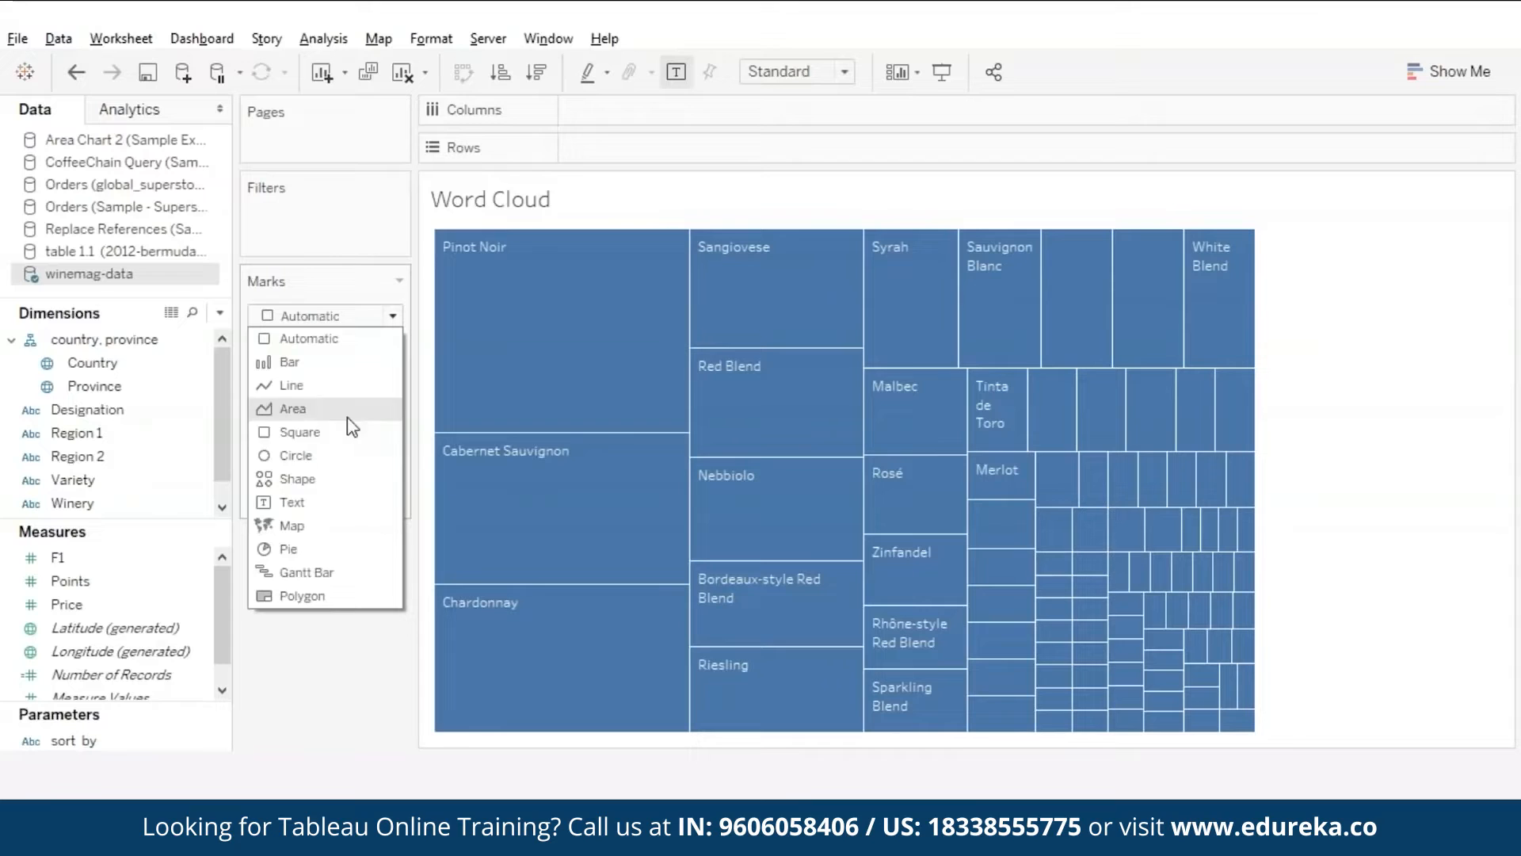
left_click(317, 502)
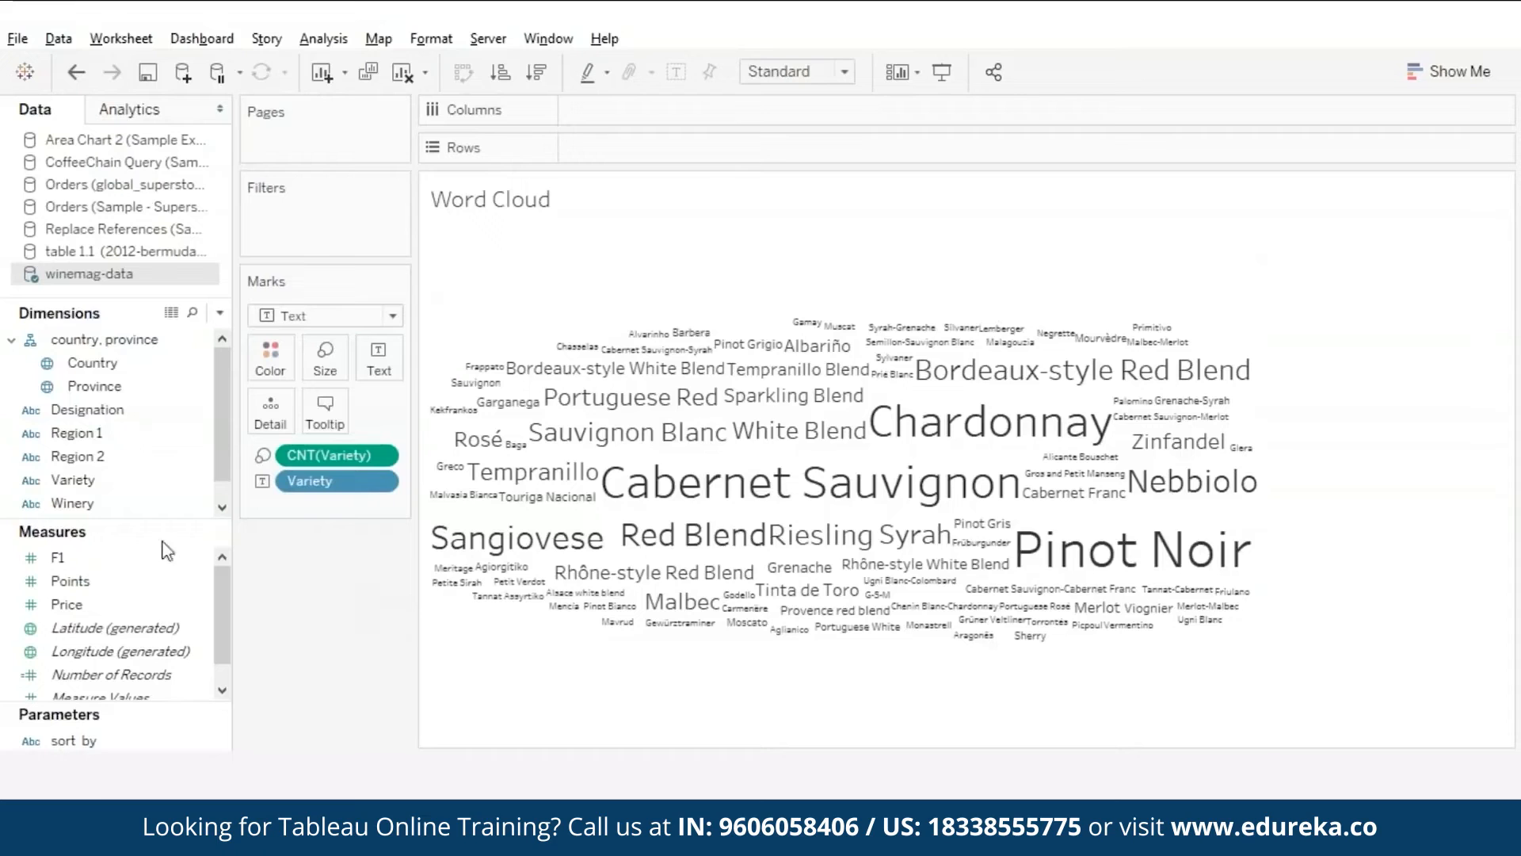
left_click_drag(90, 371, 273, 361)
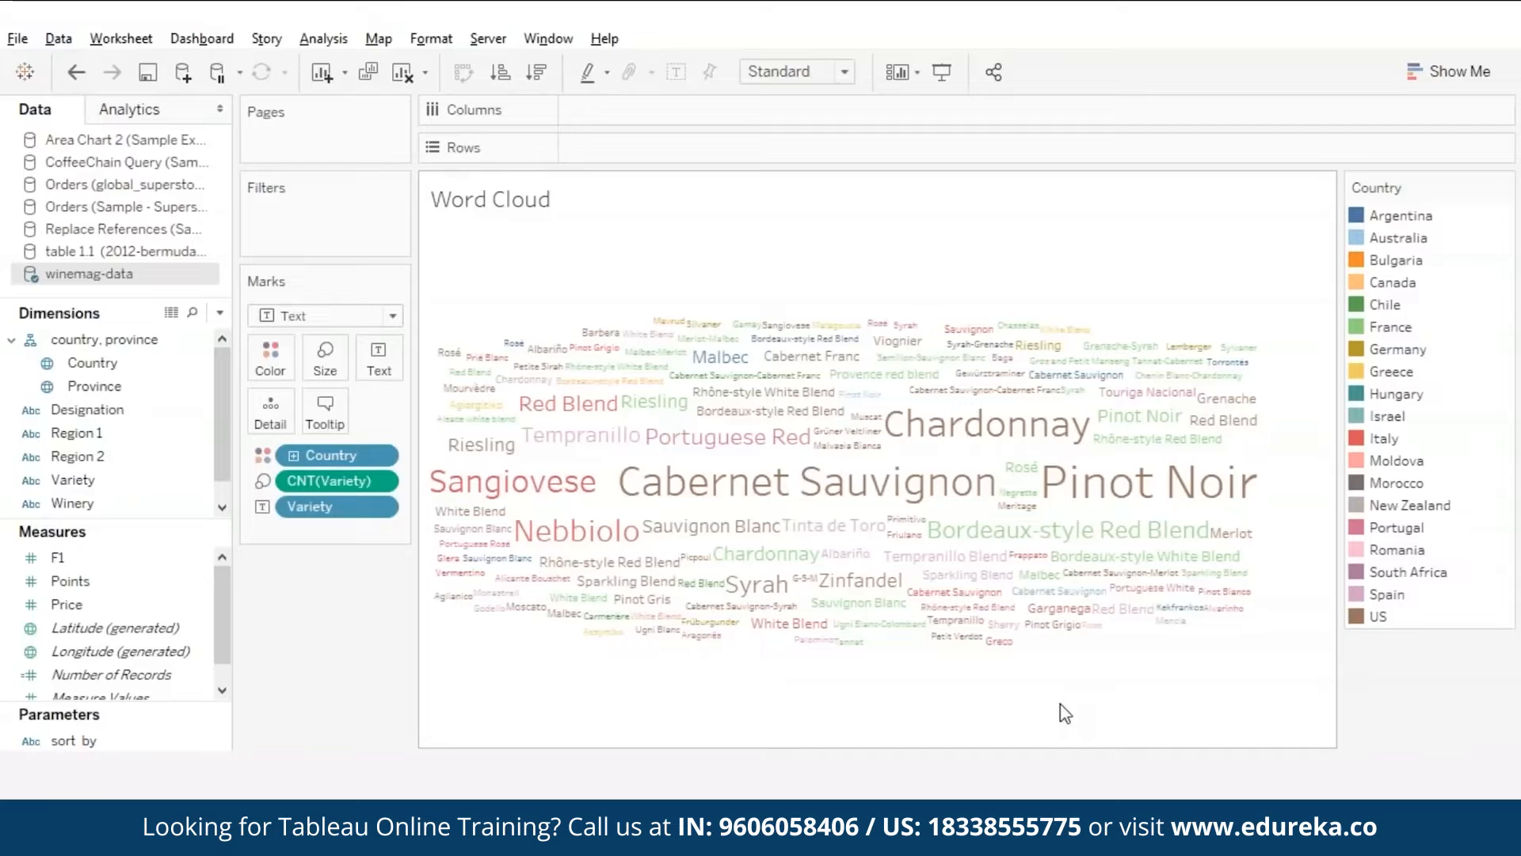
mouse_move(1077, 485)
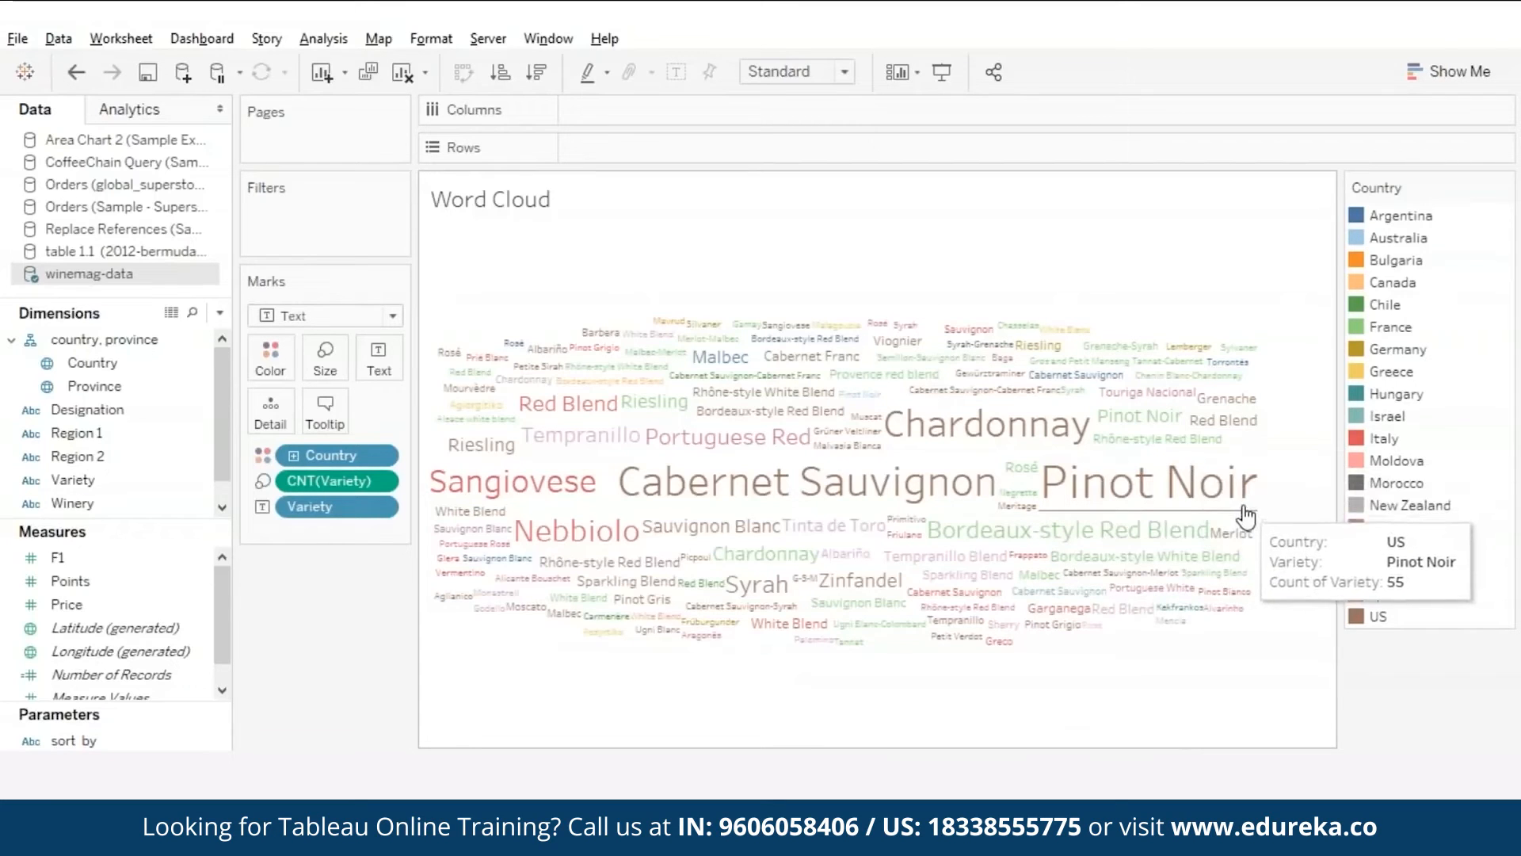
mouse_move(862, 586)
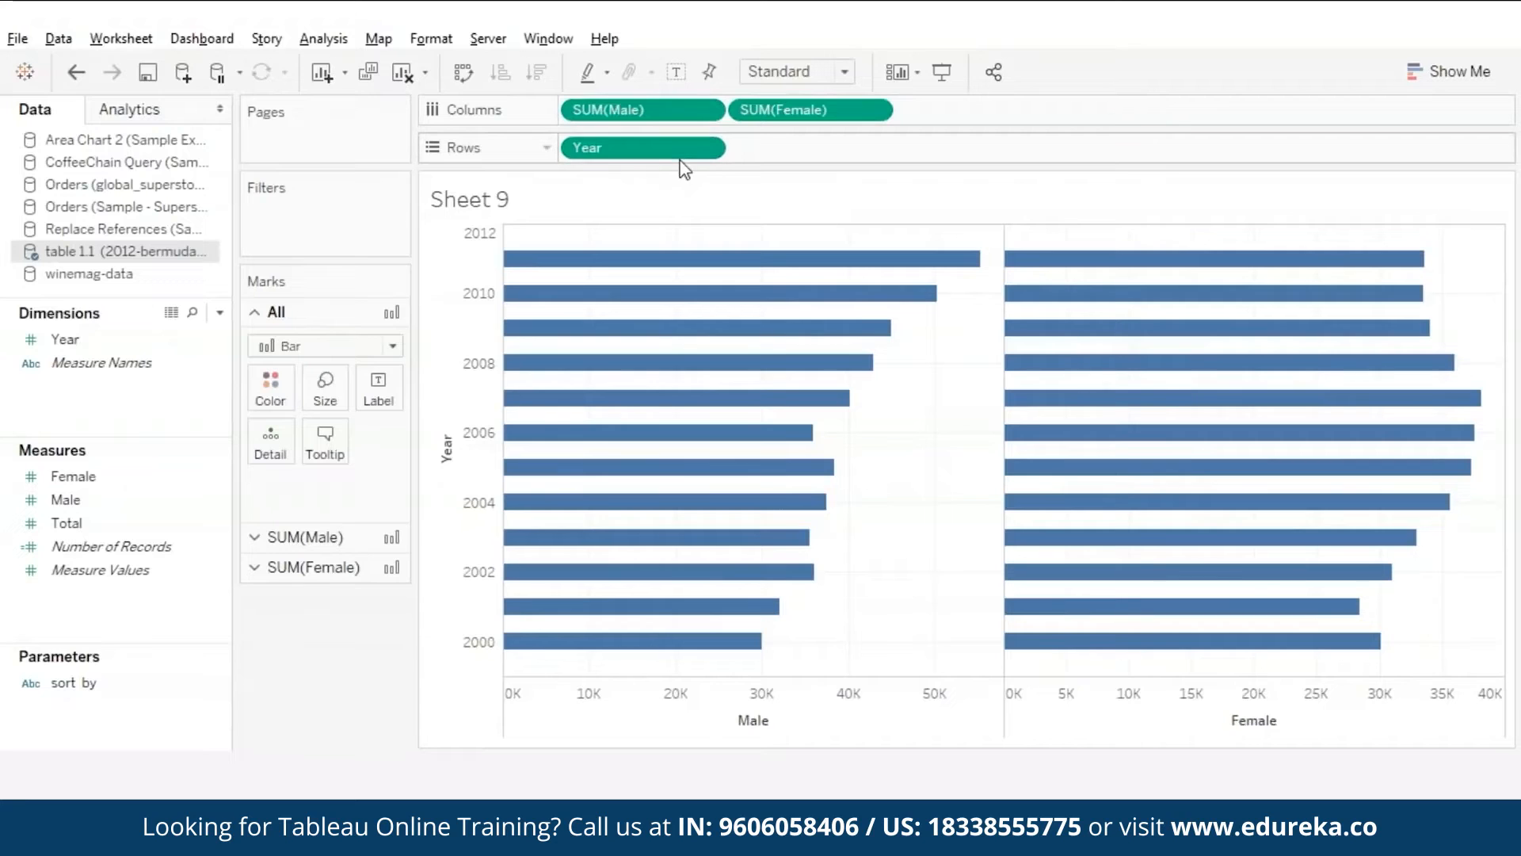
Step: Negate the Male measure on the columns in Sheet 9 so its expression reads -SUM([Male])
left_click(572, 112)
double_click(572, 112)
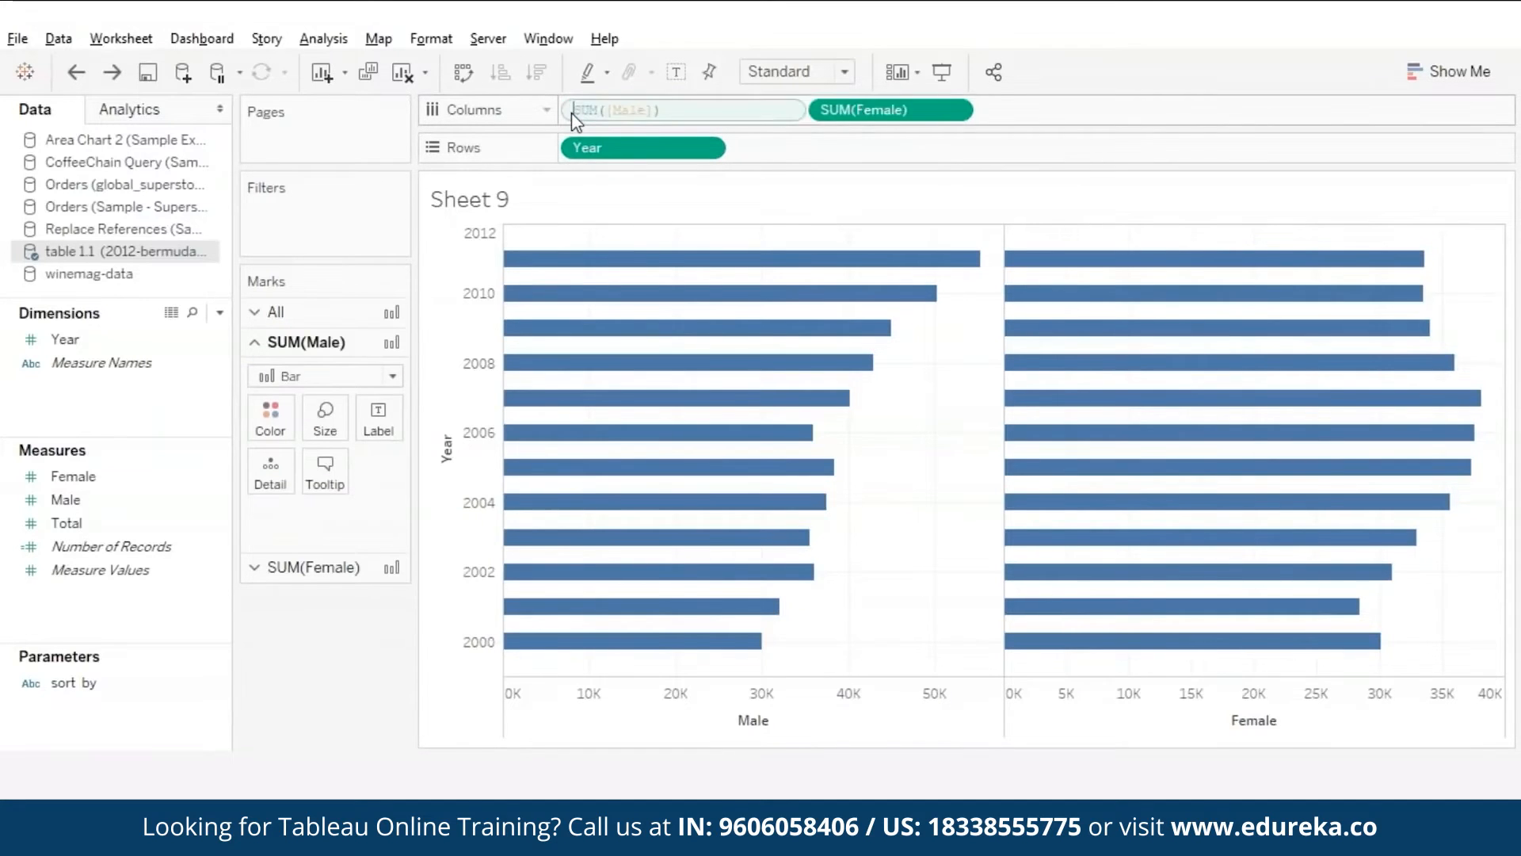
left_click(572, 113)
type("-")
key("Return")
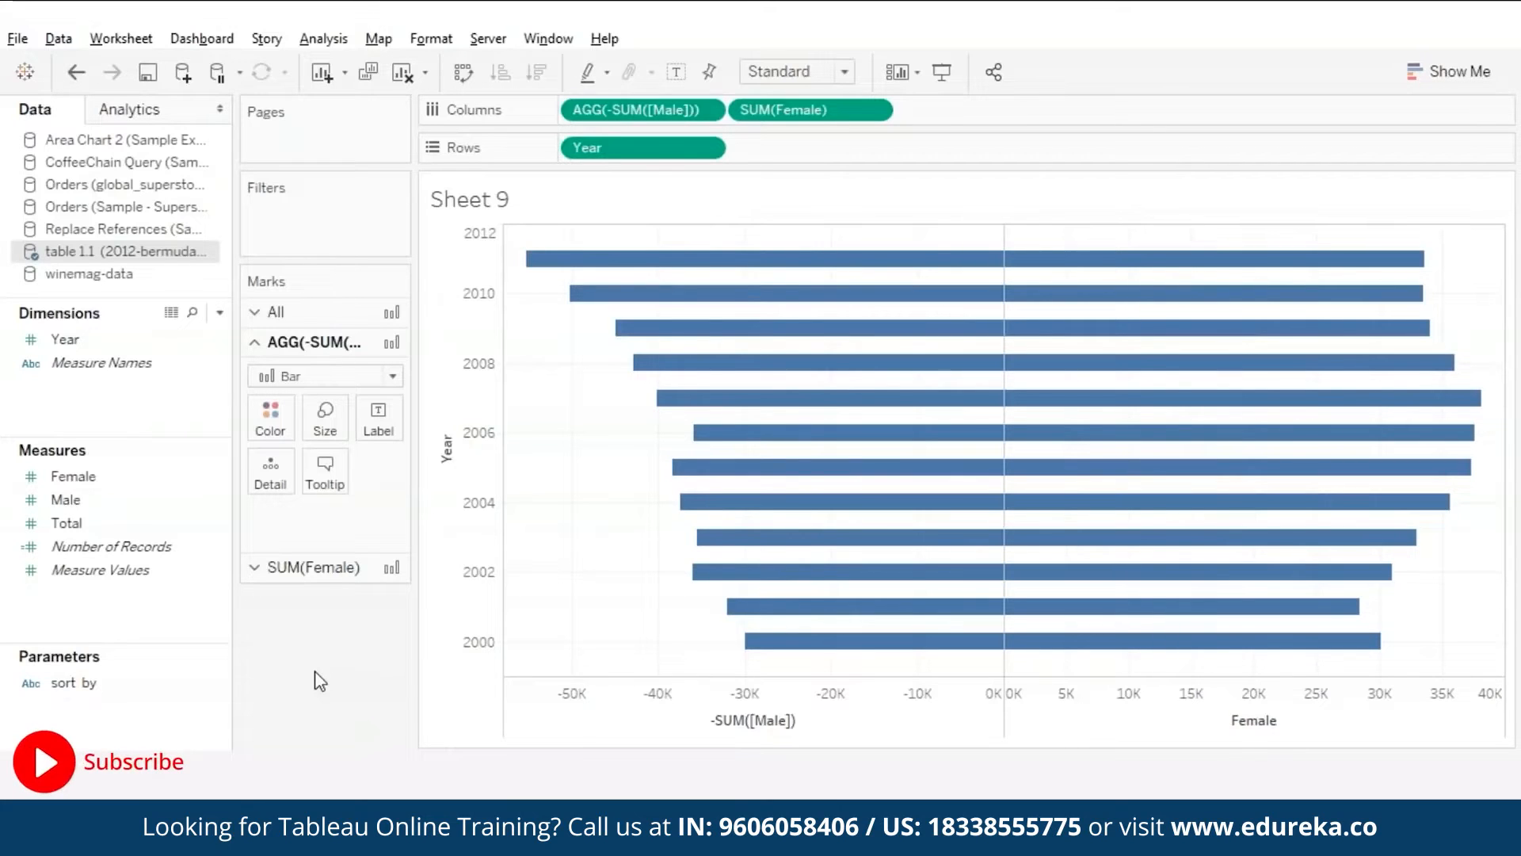
Step: Format the -SUM([Male]) axis numbers as Number (Custom) with 0 decimal places and display units of Thousands (K)
right_click(654, 695)
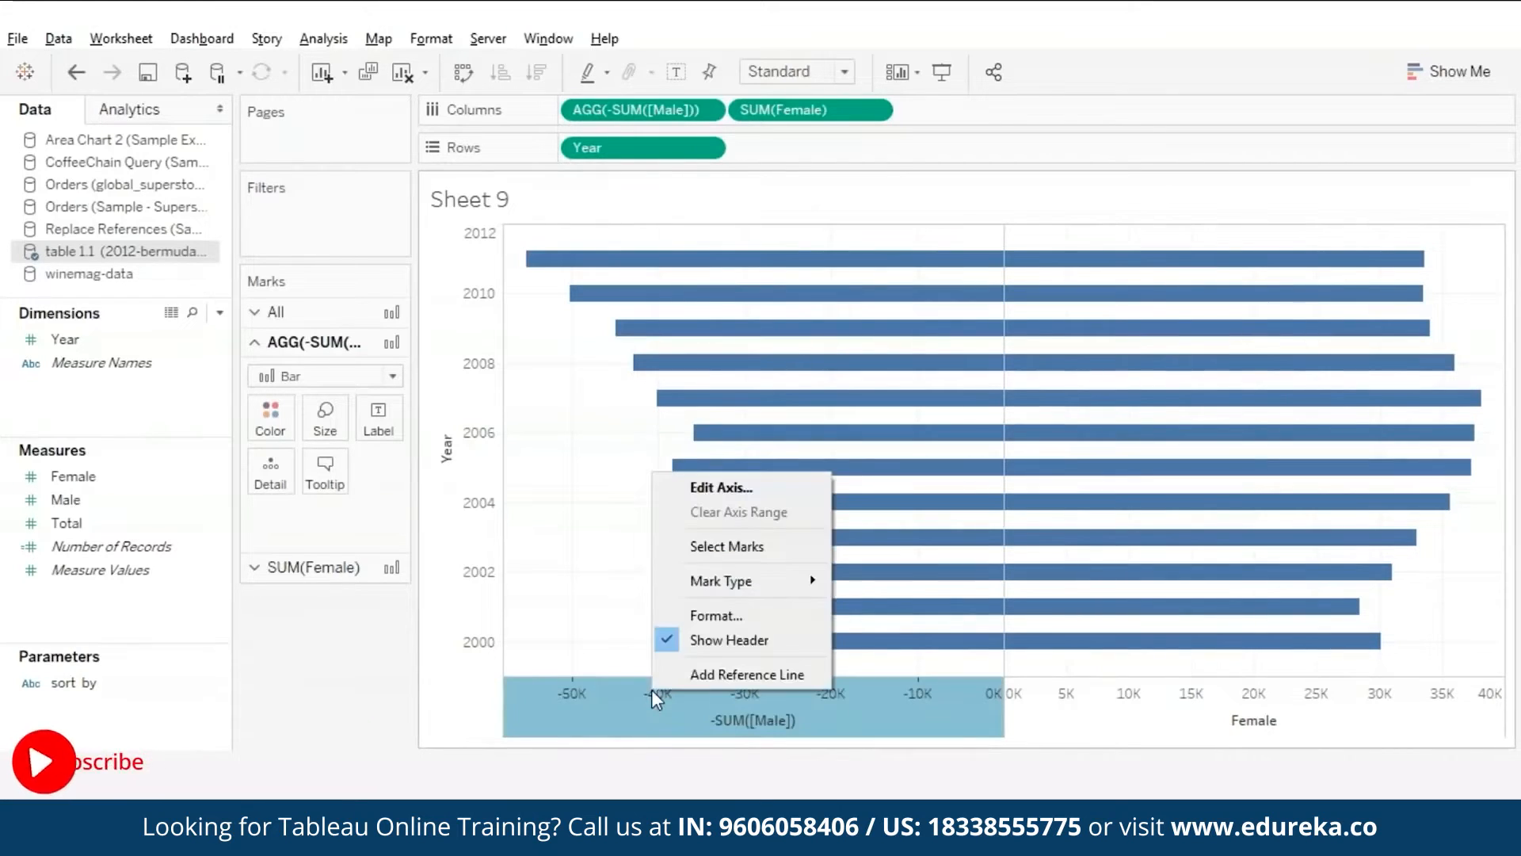
left_click(704, 617)
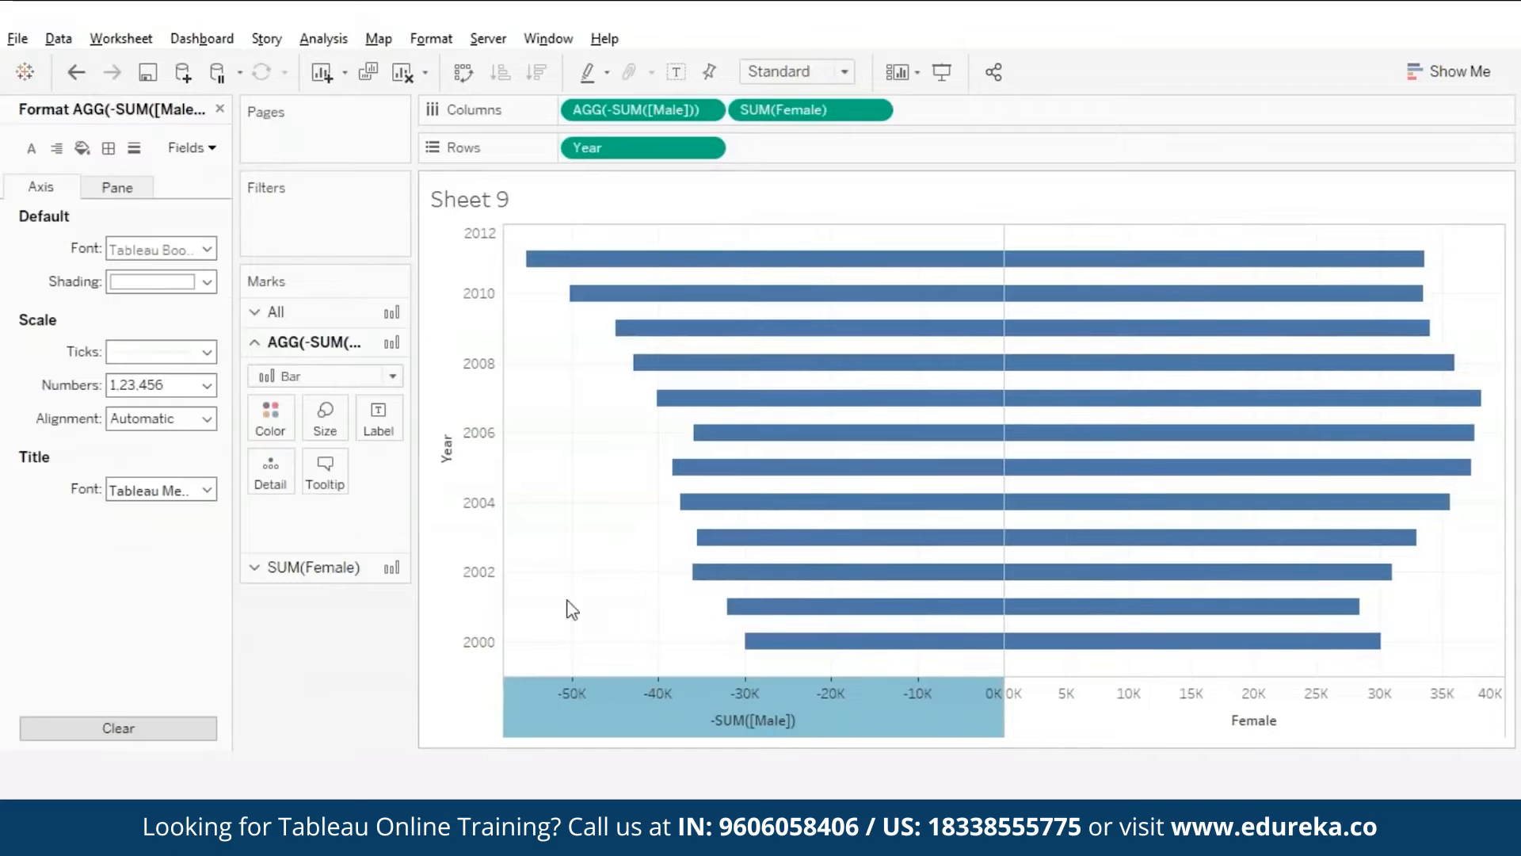
left_click(206, 385)
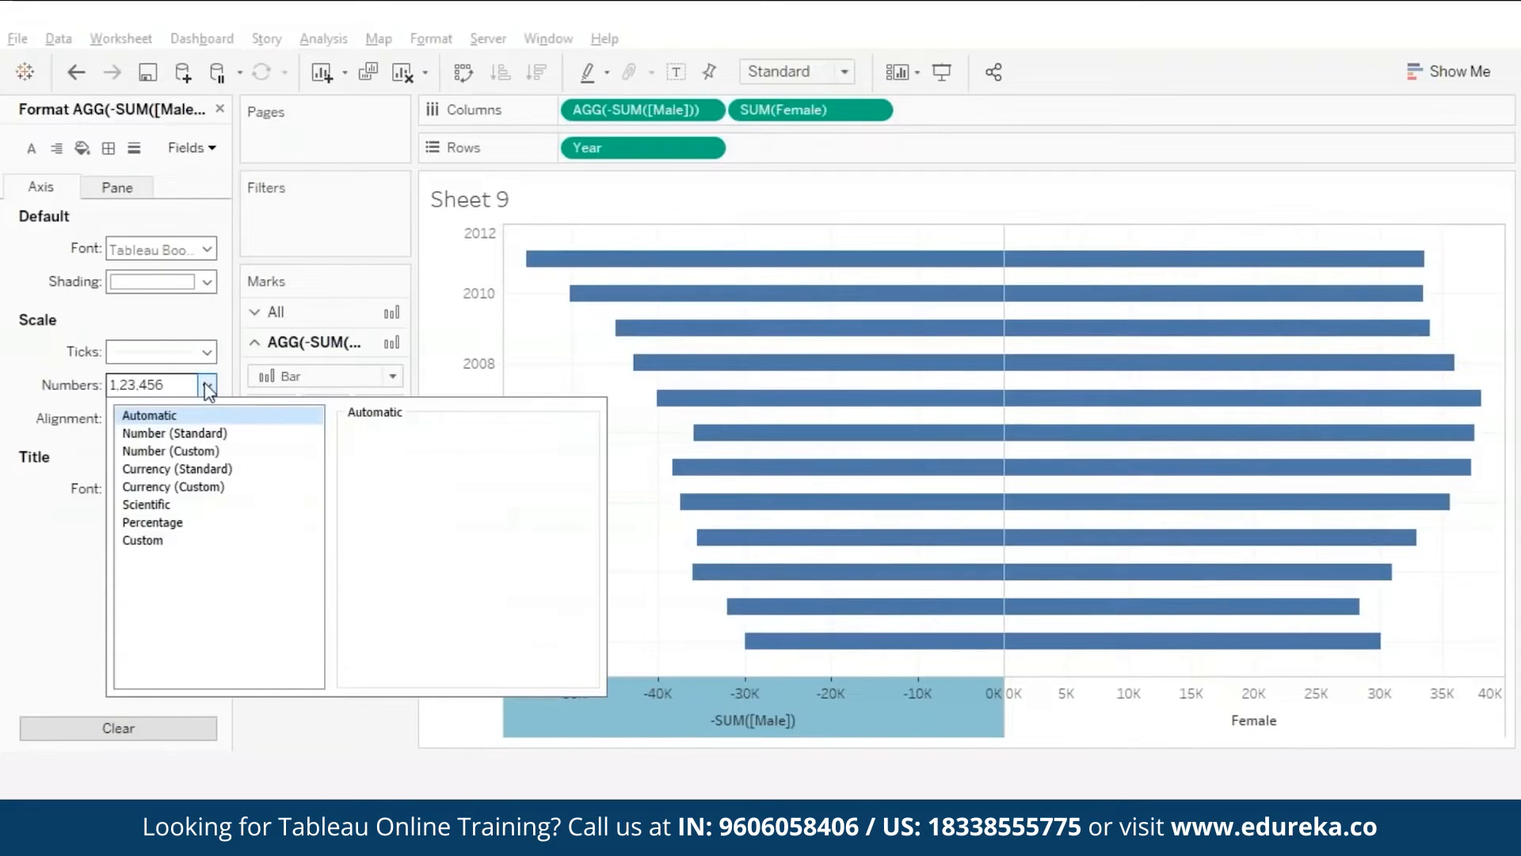
left_click(166, 451)
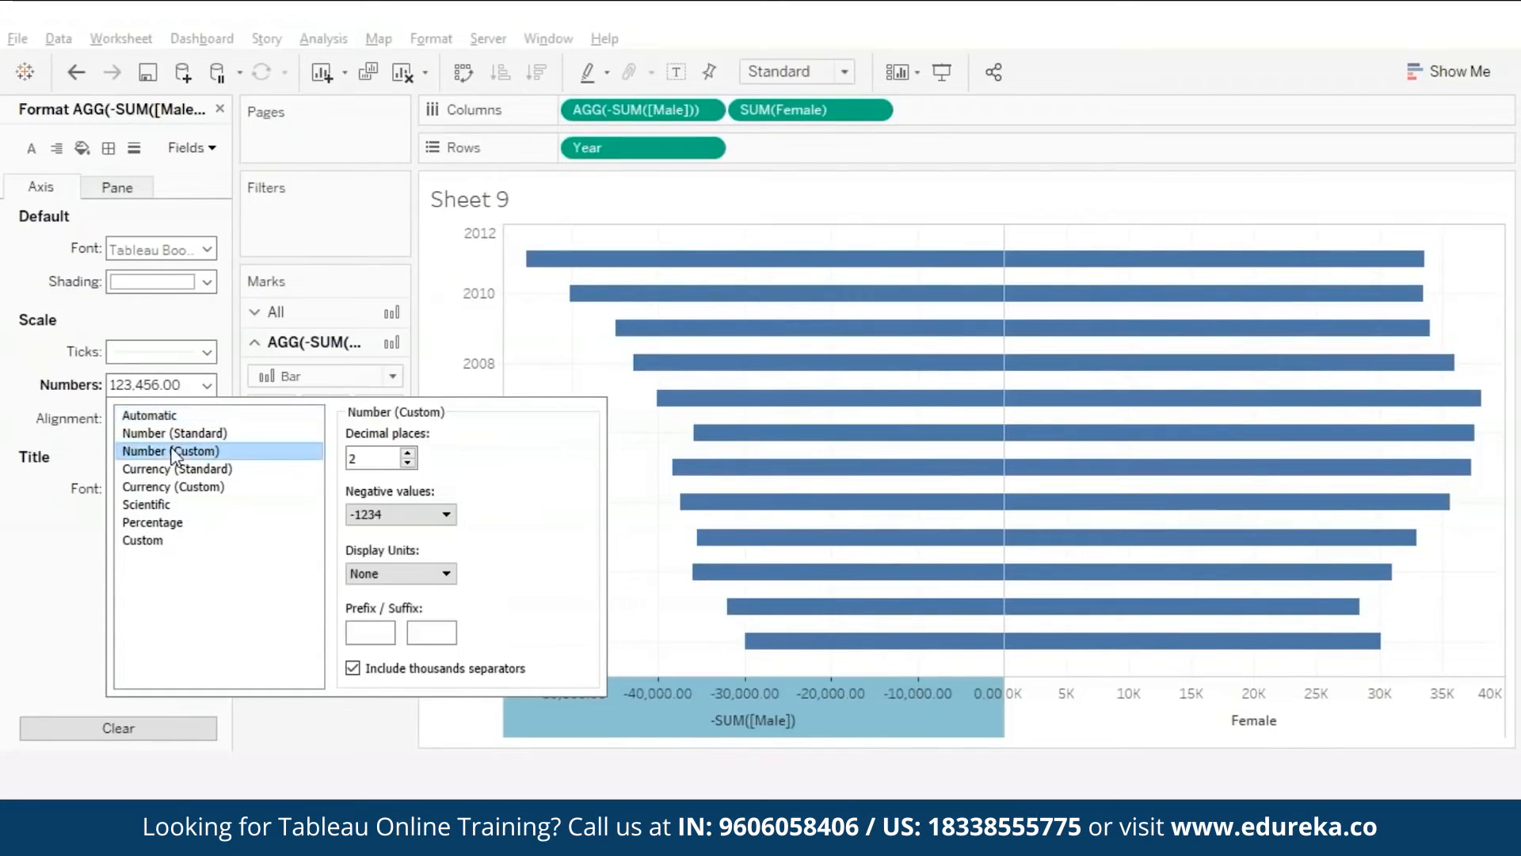
left_click(408, 463)
left_click(408, 463)
left_click(418, 577)
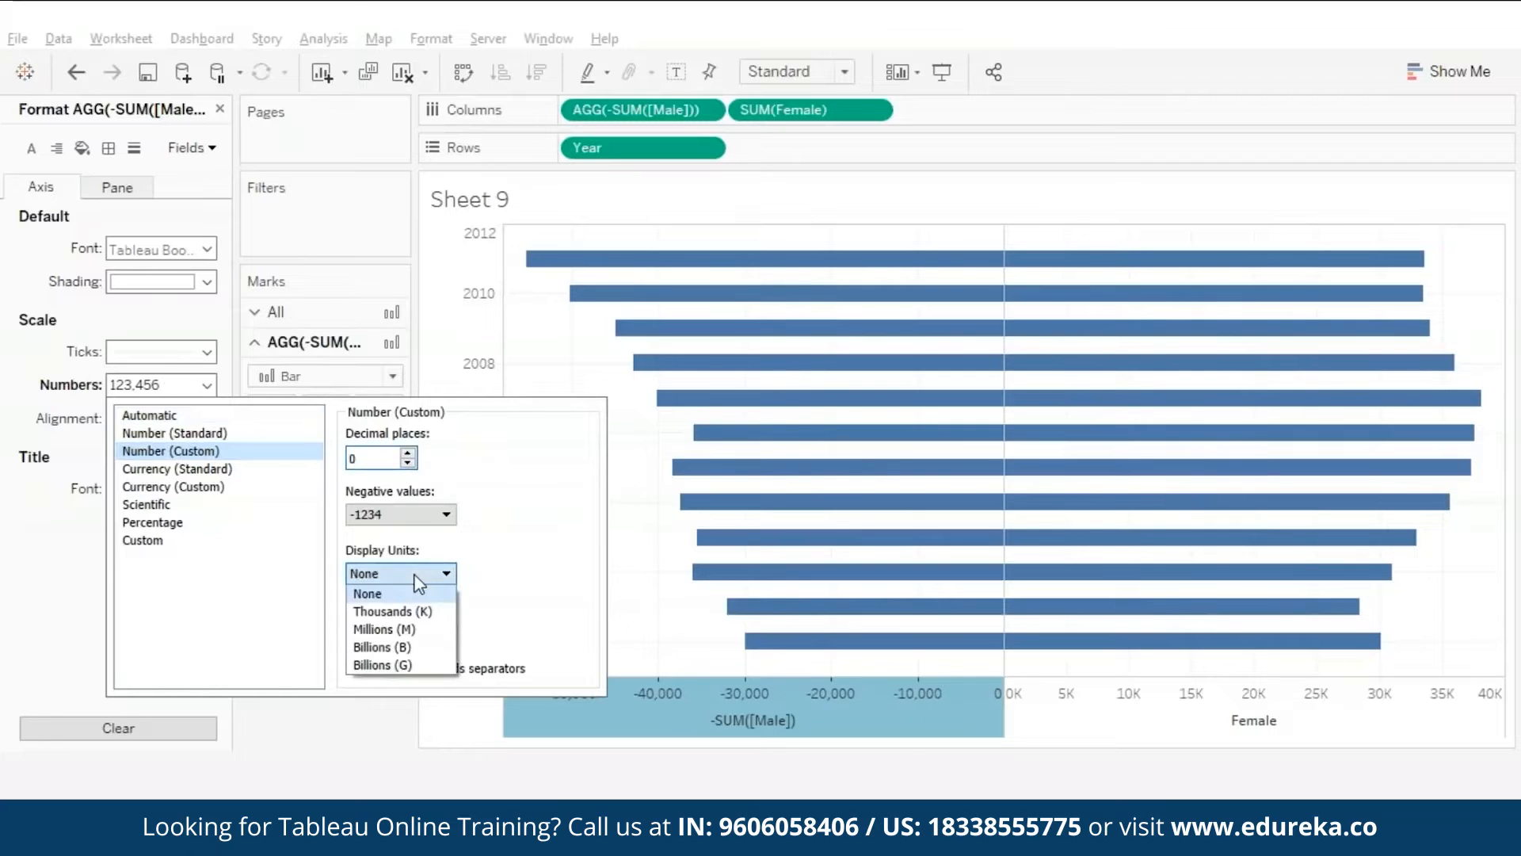
left_click(395, 612)
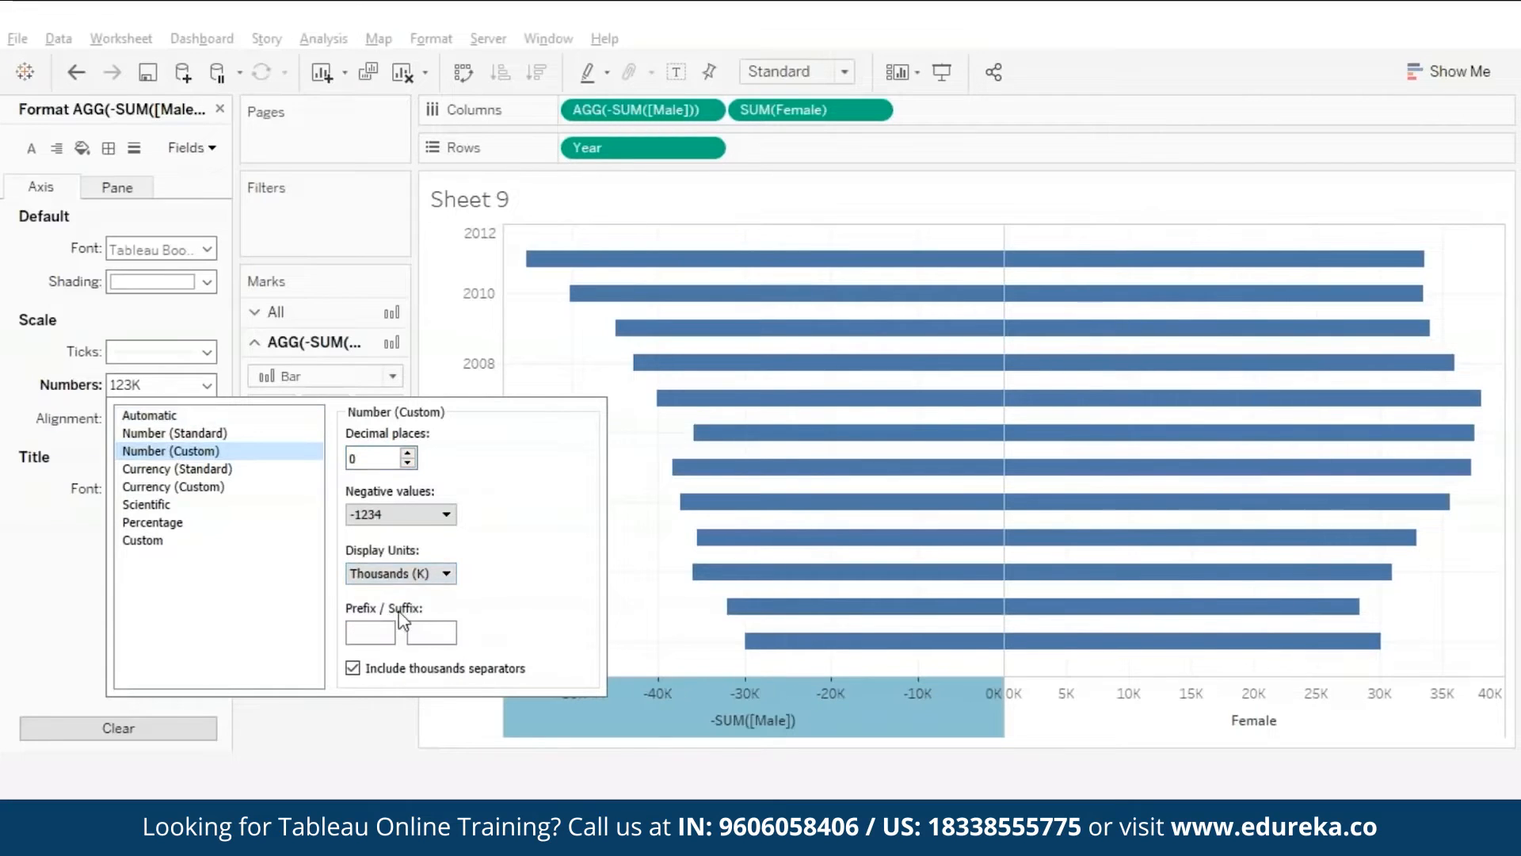
Step: Give the -SUM([Male]) axis numbers the custom format #,##0,K;#,##0,K, removing the minus sign from negative values
left_click(143, 542)
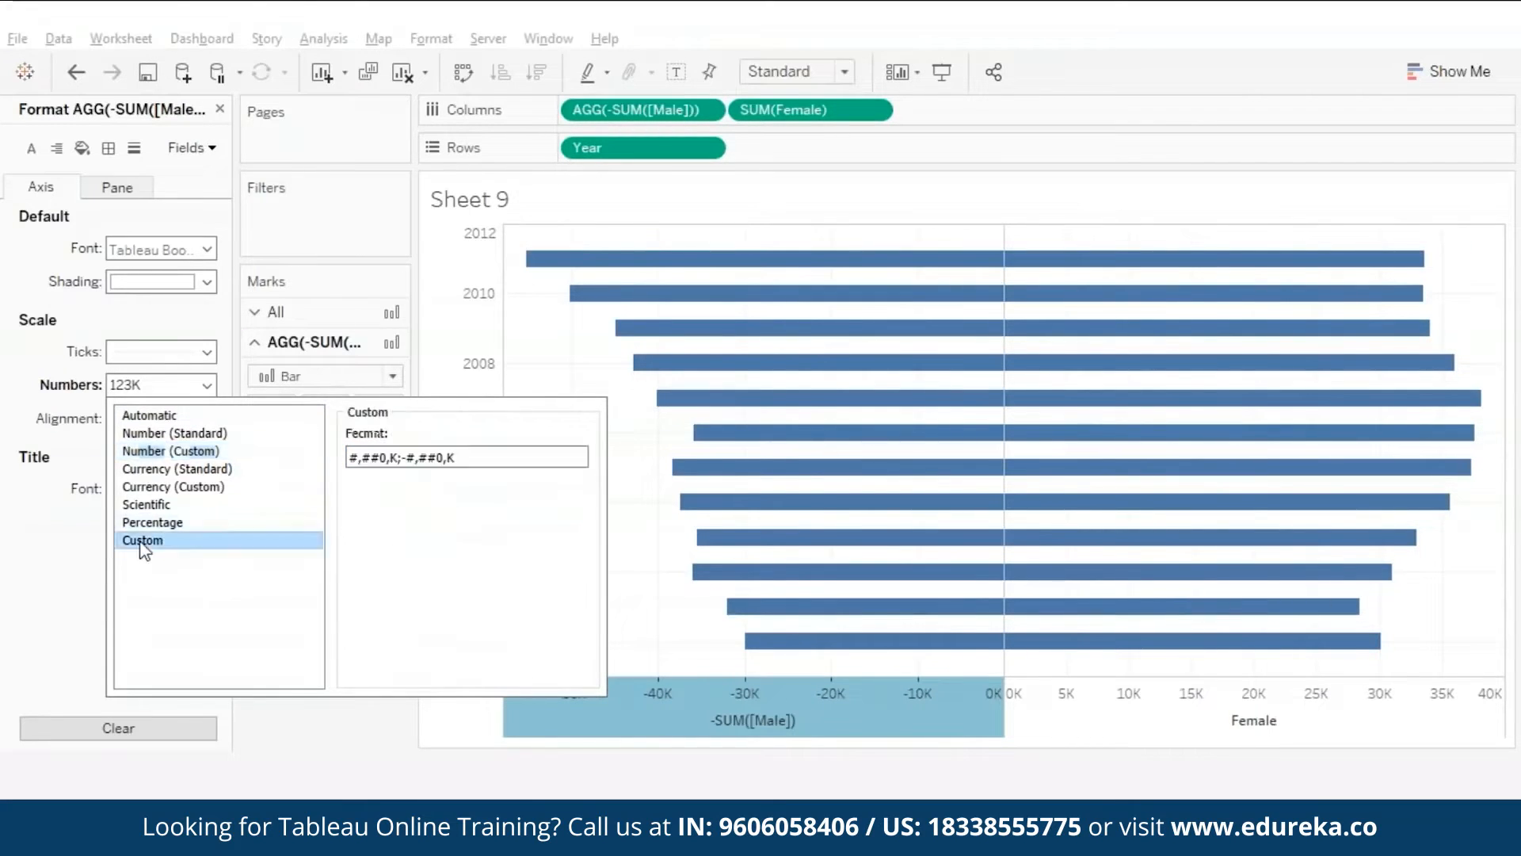
left_click(407, 458)
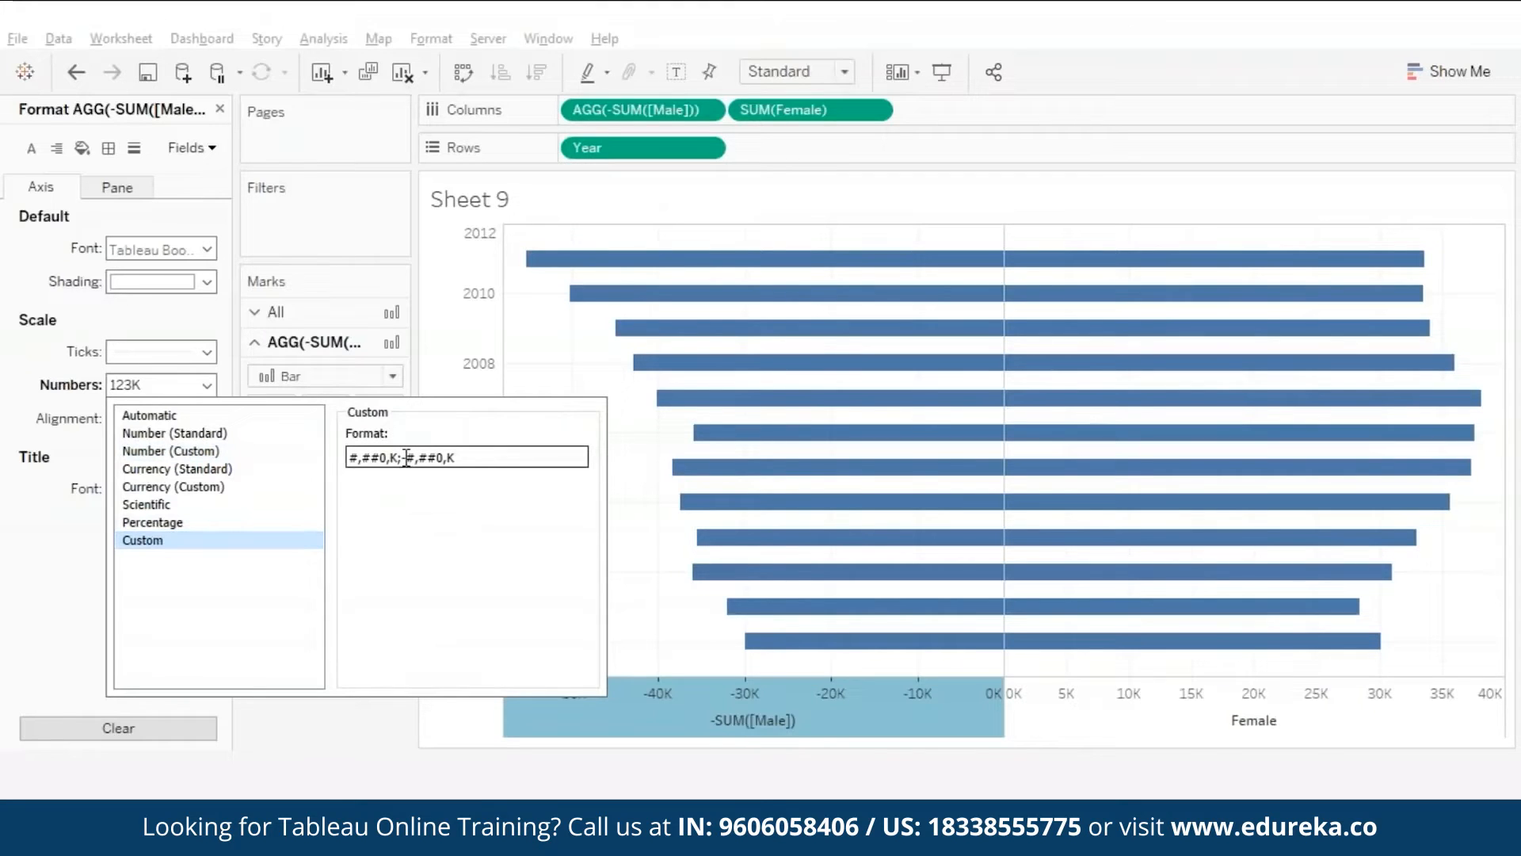
key("Delete")
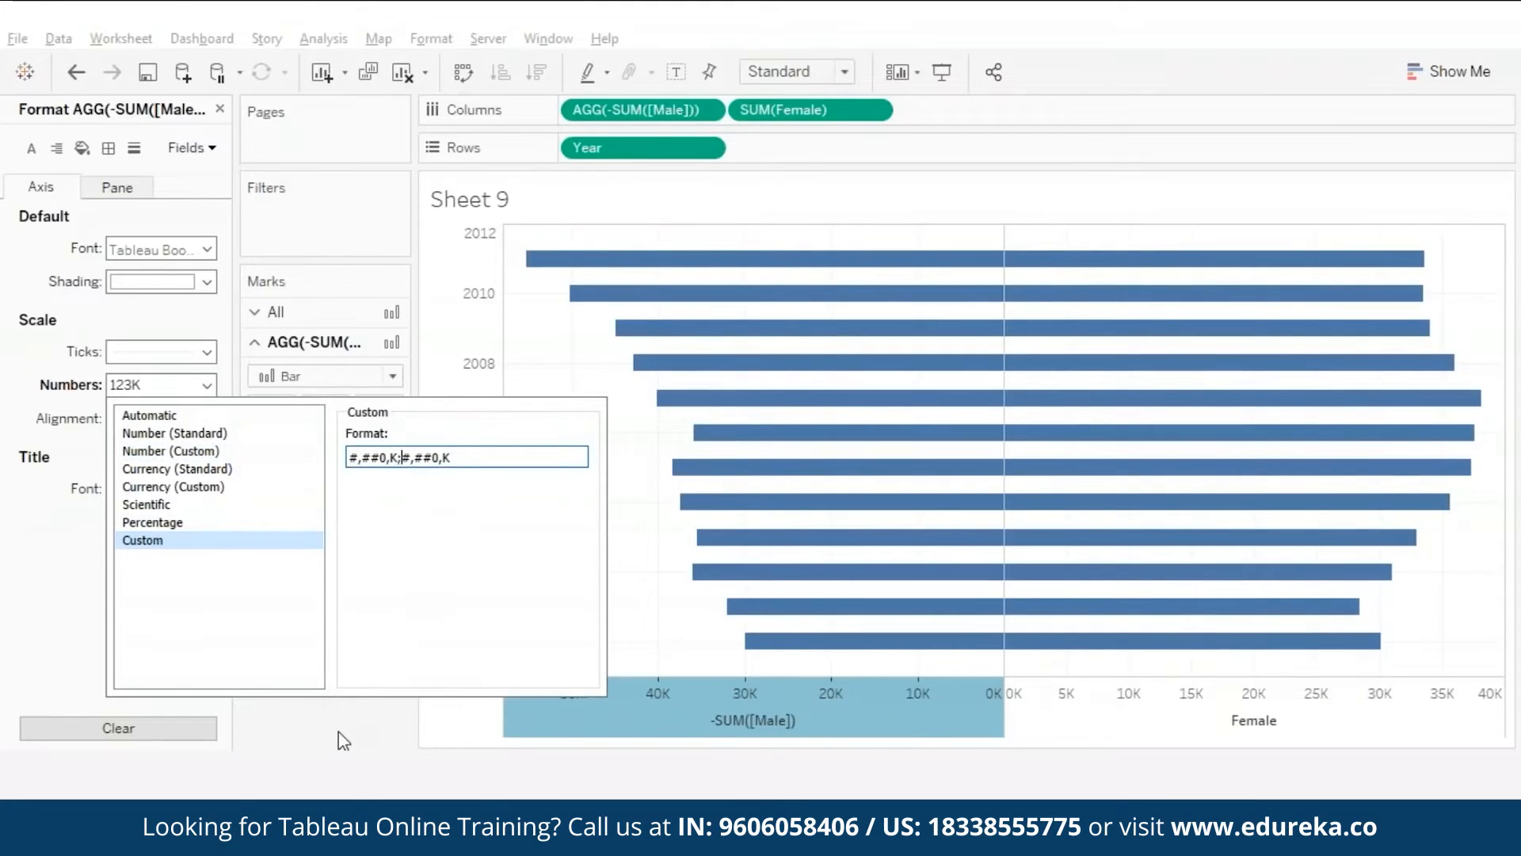
key("Return")
mouse_move(1093, 643)
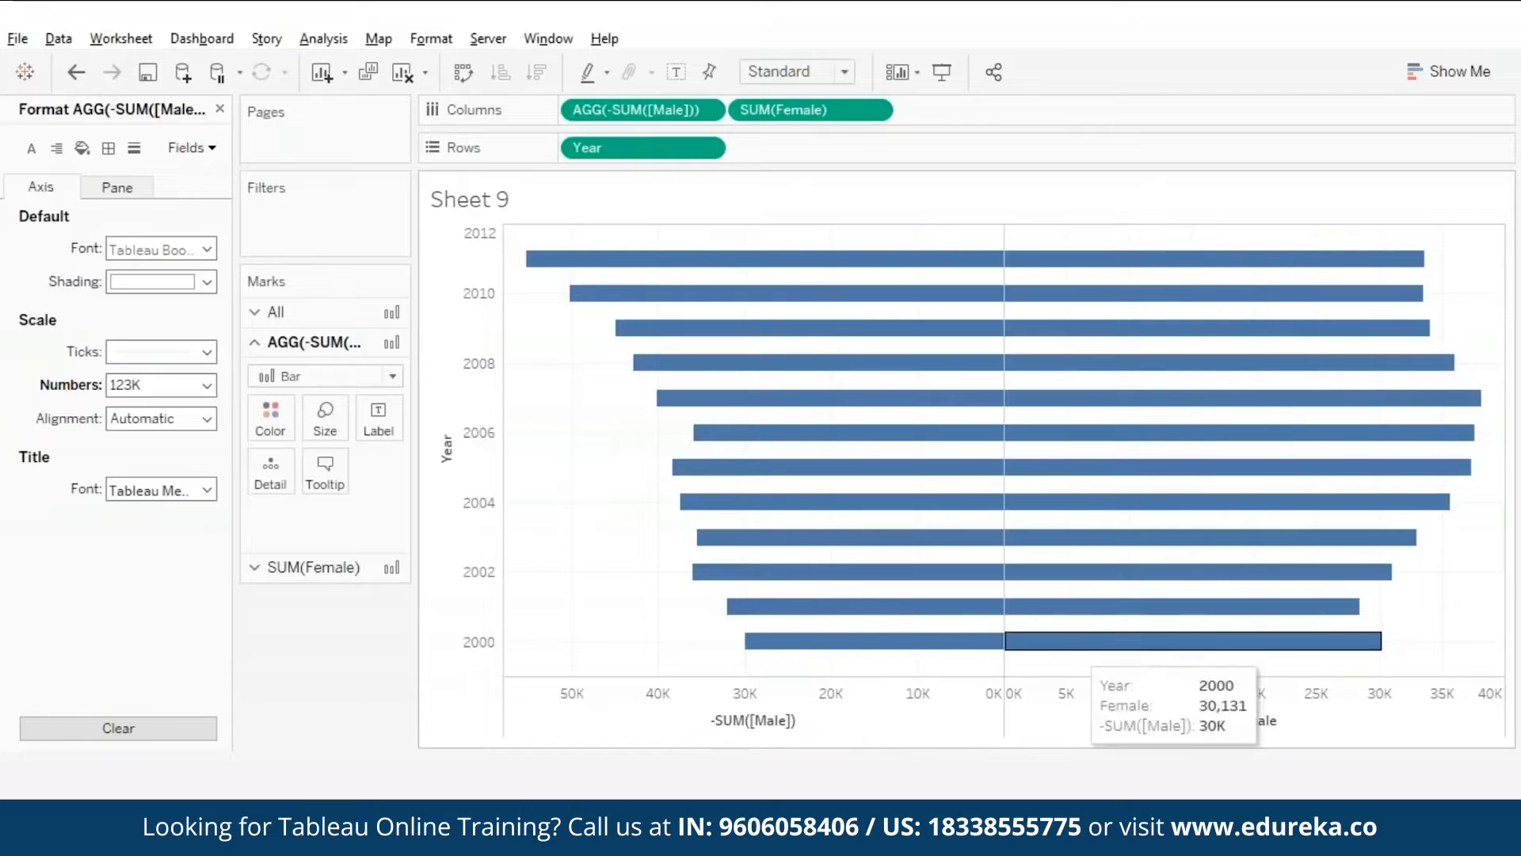
Step: Change the title of the -SUM([Male]) axis to Male
right_click(766, 721)
left_click(834, 509)
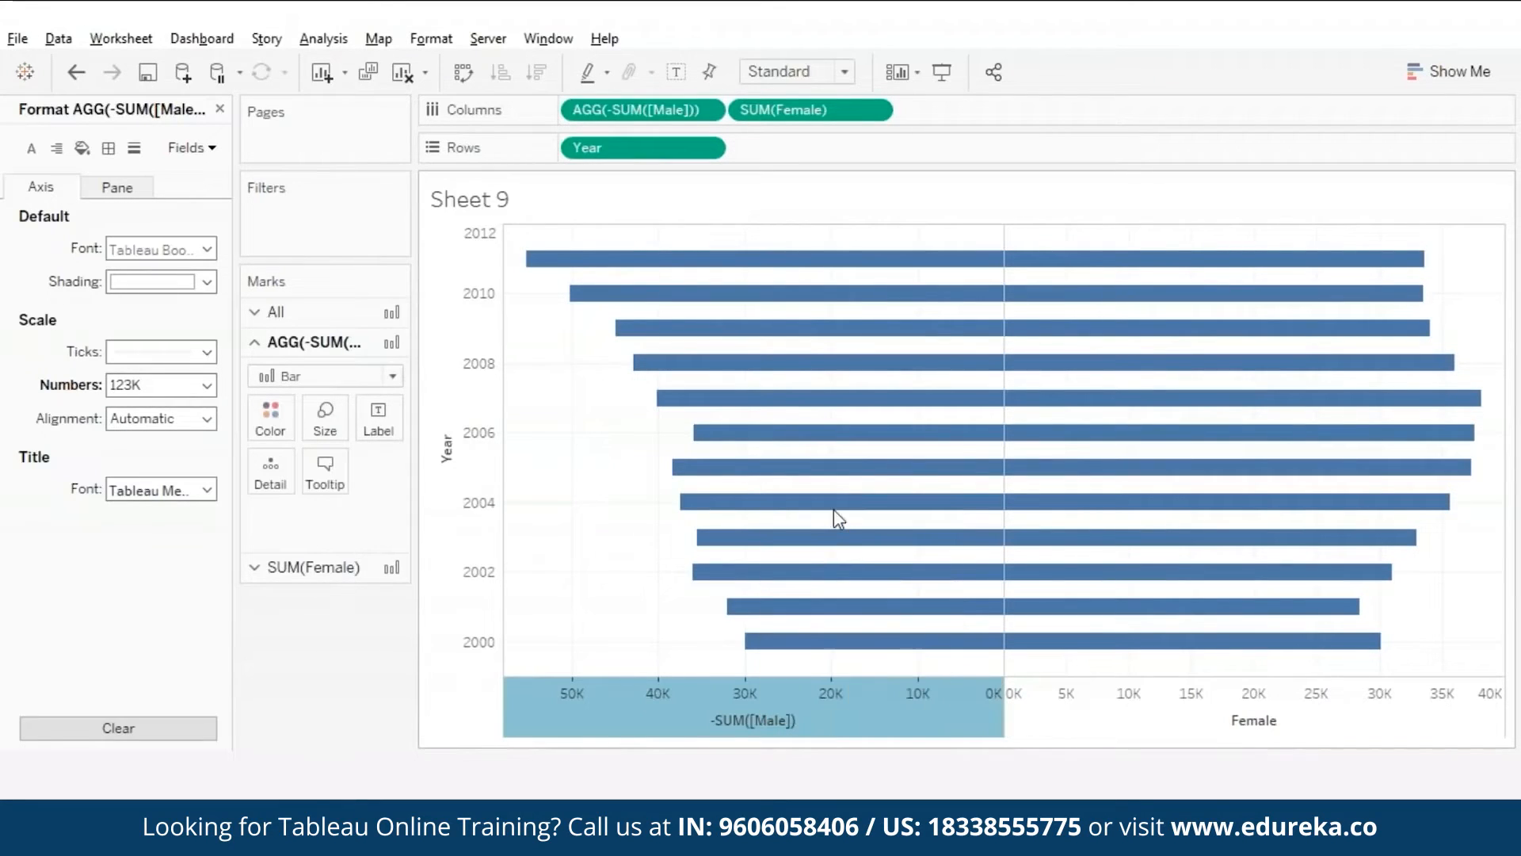
triple_click(594, 568)
key("BackSpace")
type("Male")
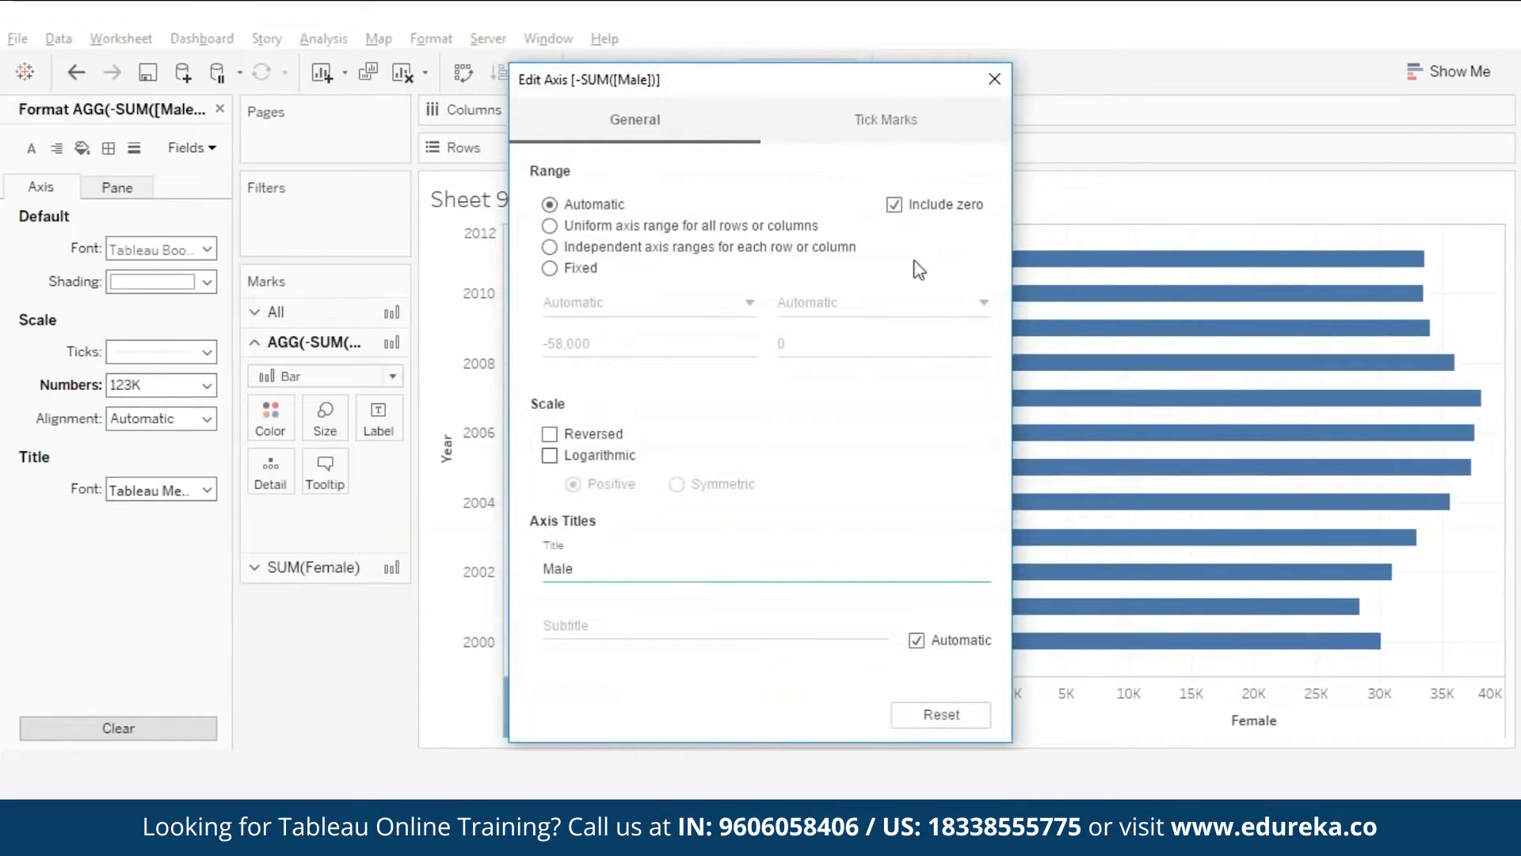
left_click(994, 79)
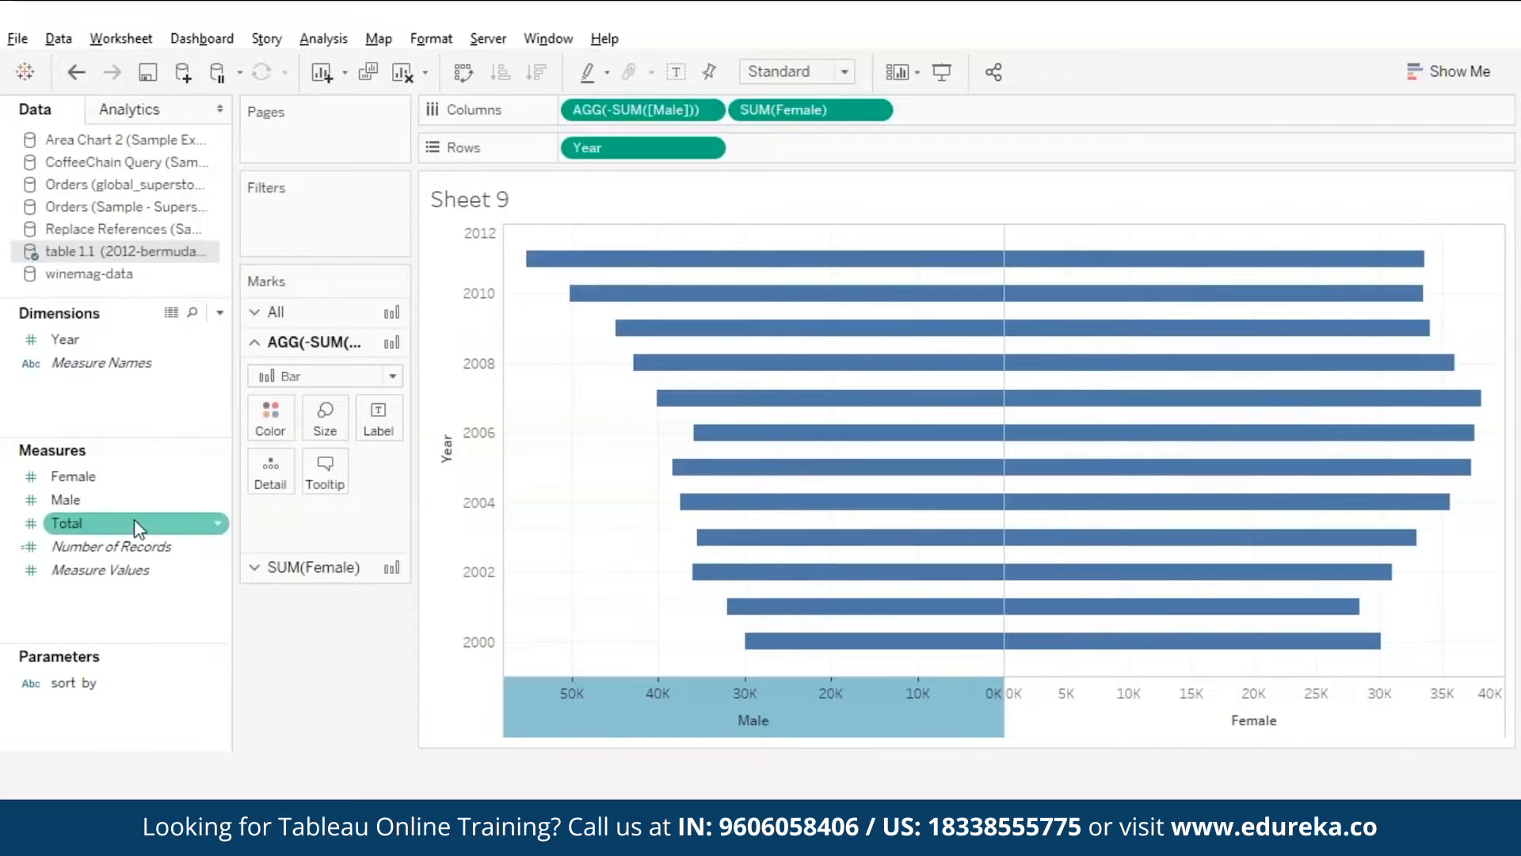
Step: Colour the Female bars by the Female measure and the Male bars by the Male measure
left_click(293, 568)
left_click_drag(76, 481, 273, 442)
left_click(301, 342)
left_click(79, 501)
left_click_drag(67, 507, 270, 416)
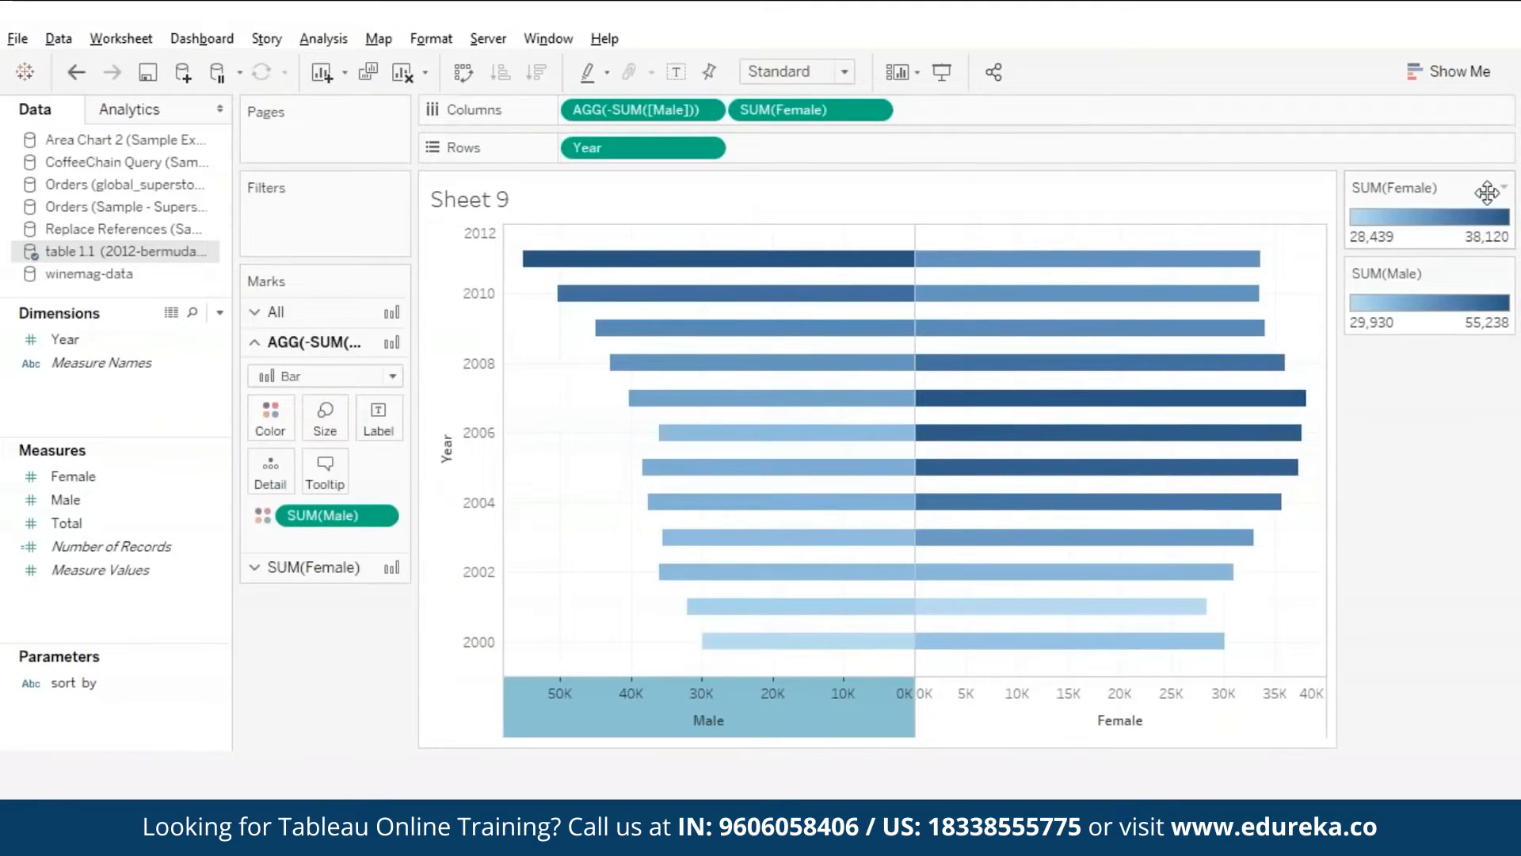
Step: Apply the Red palette to the SUM(Female) colour scale
left_click(1502, 187)
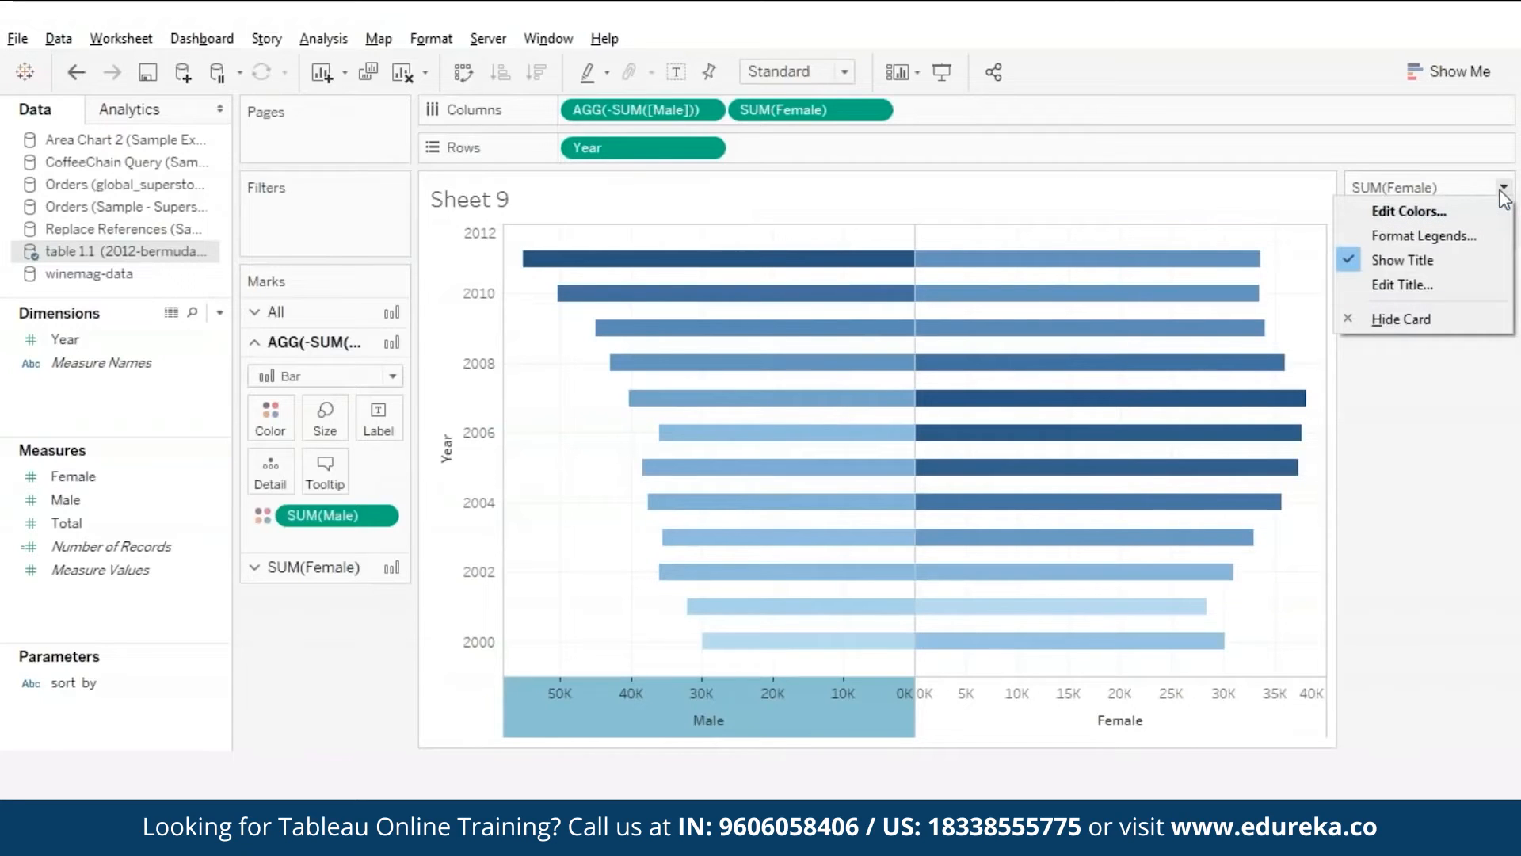
left_click(1415, 212)
left_click(900, 324)
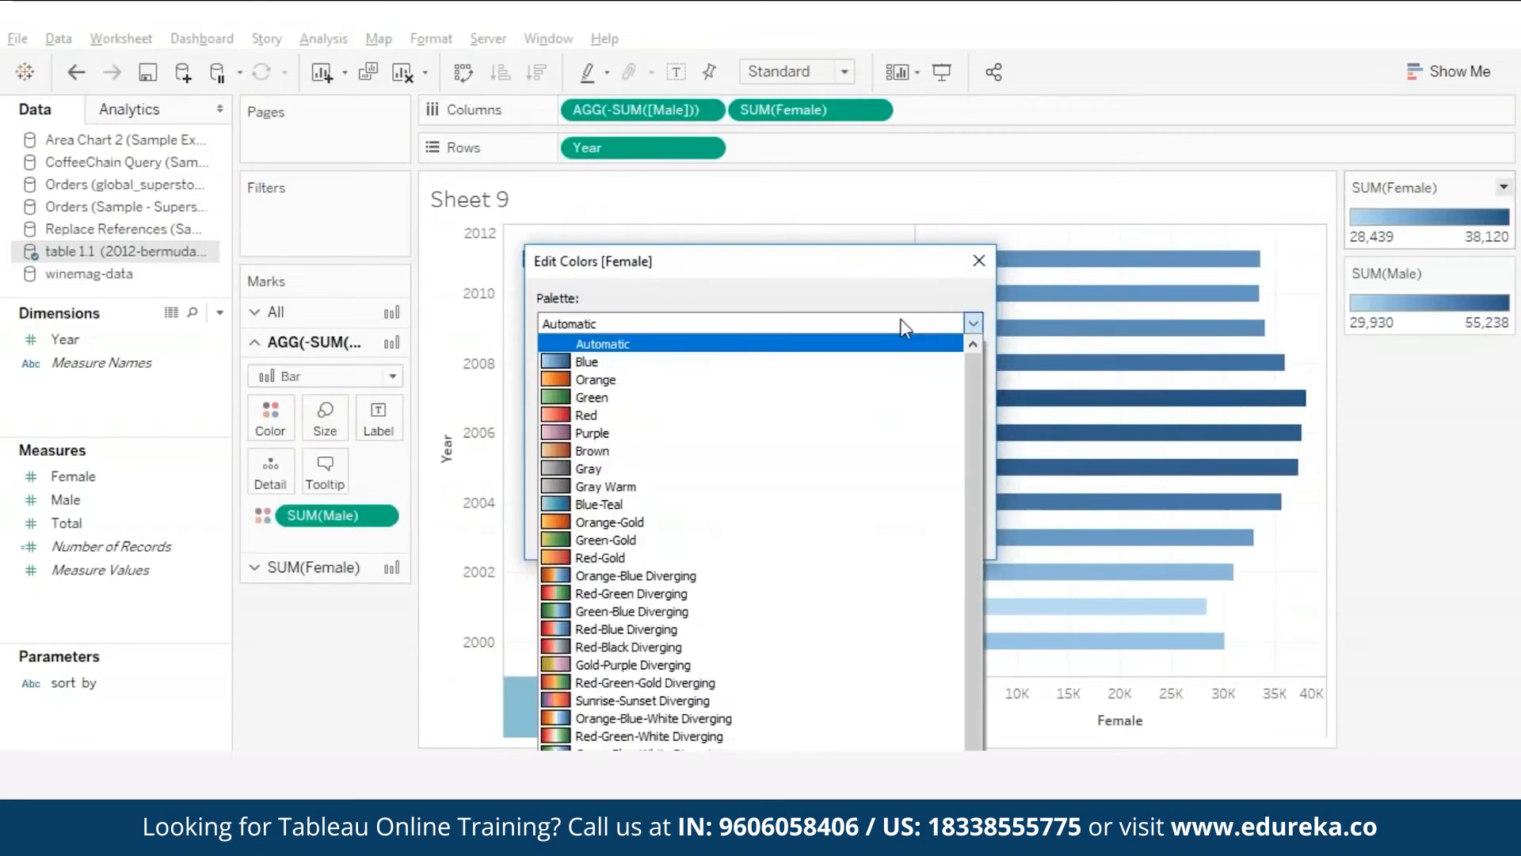
left_click(590, 415)
left_click(759, 535)
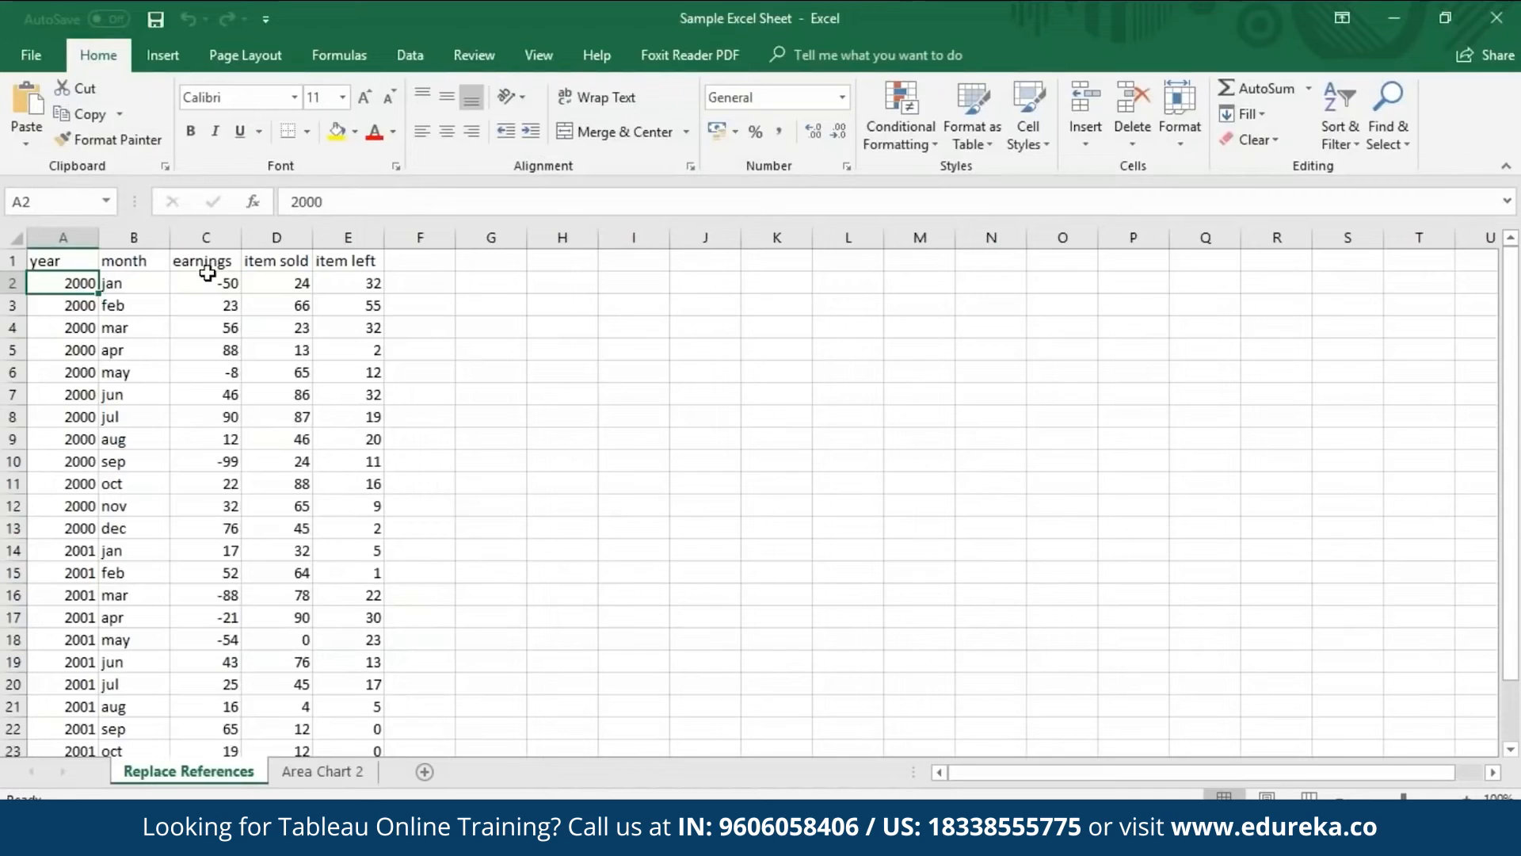
Step: In Excel, rename the earnings header in cell C1 of the Replace References sheet to profit and save the workbook
left_click(207, 262)
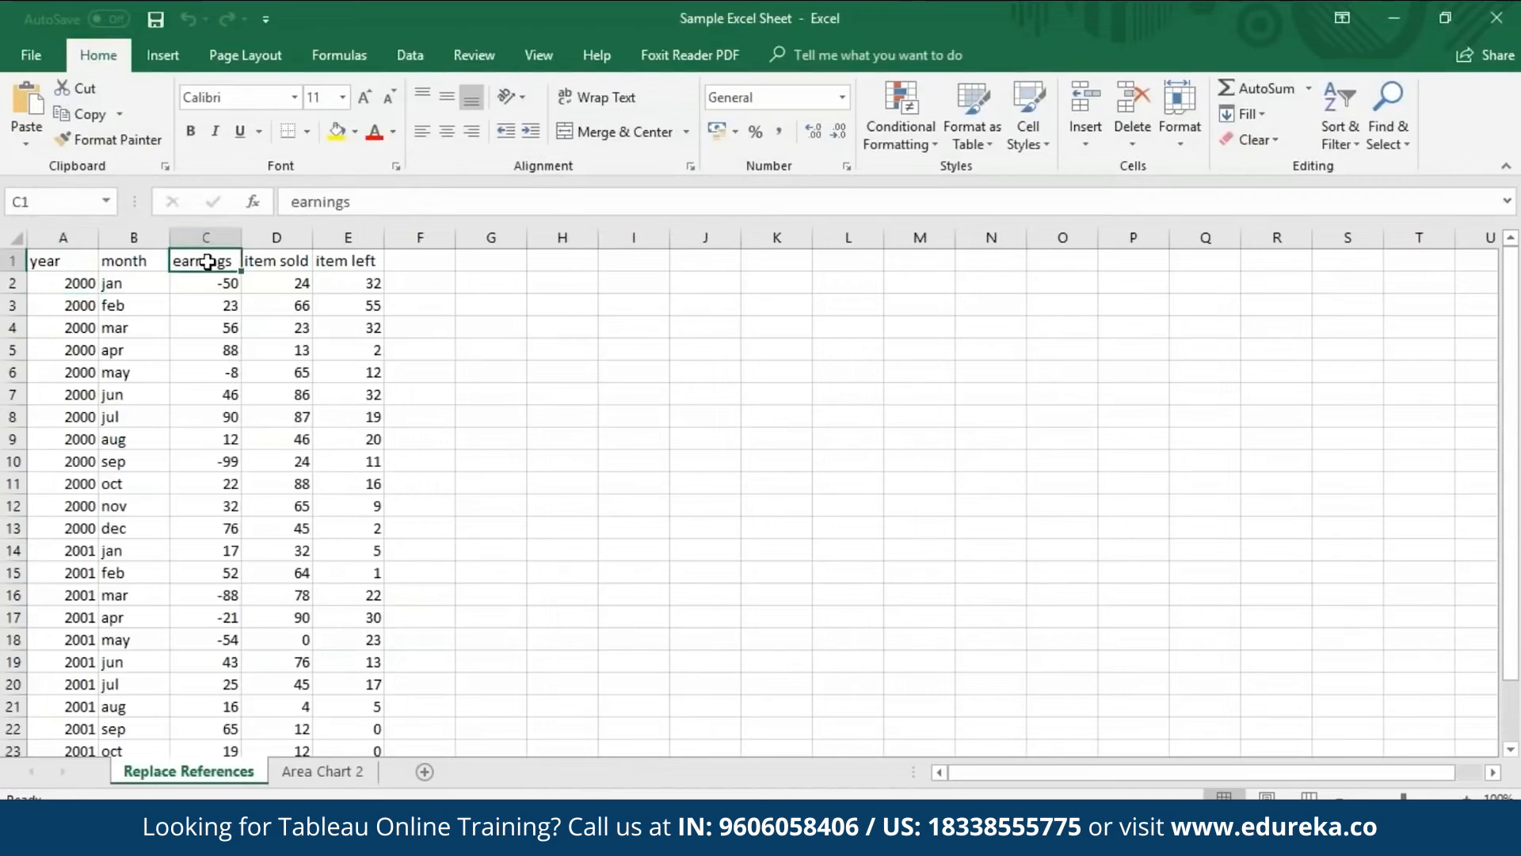
type("profit")
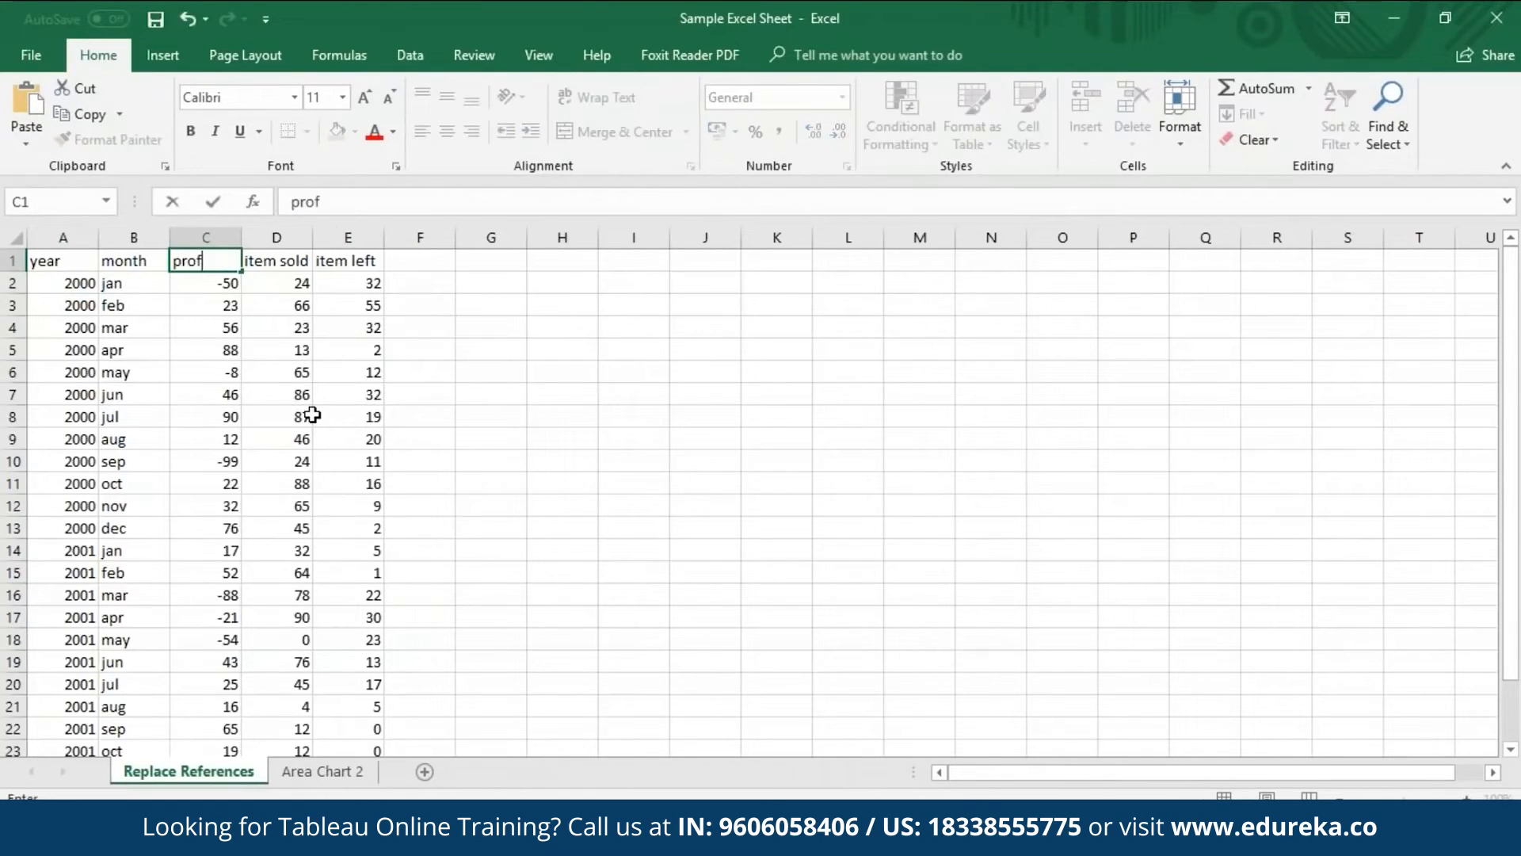
key("Return")
key("ctrl+s")
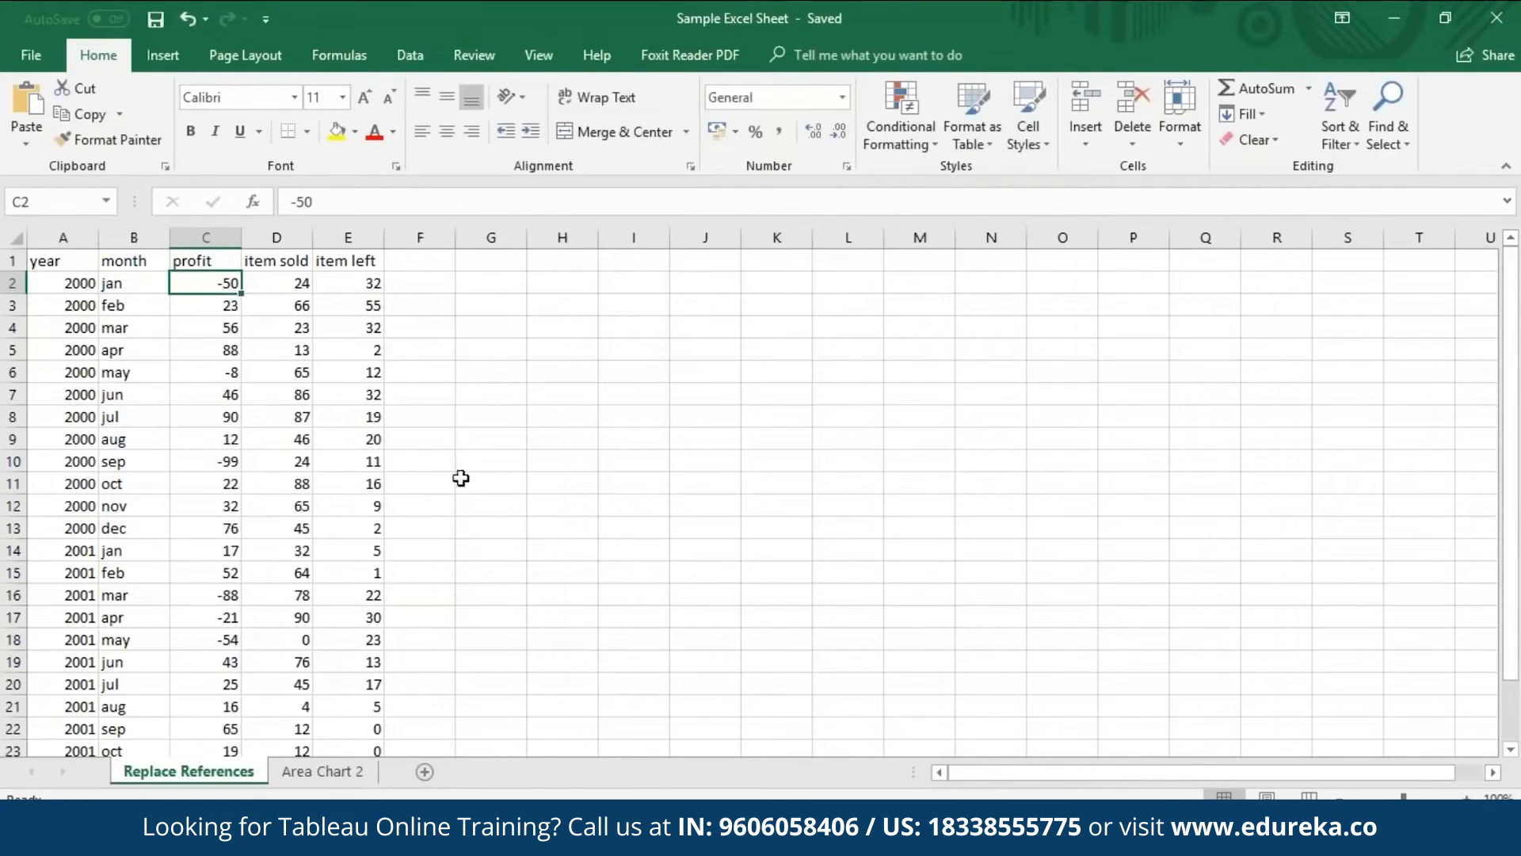
Step: Close the Excel workbook and refresh the Replace References data source in Tableau
left_click(1508, 30)
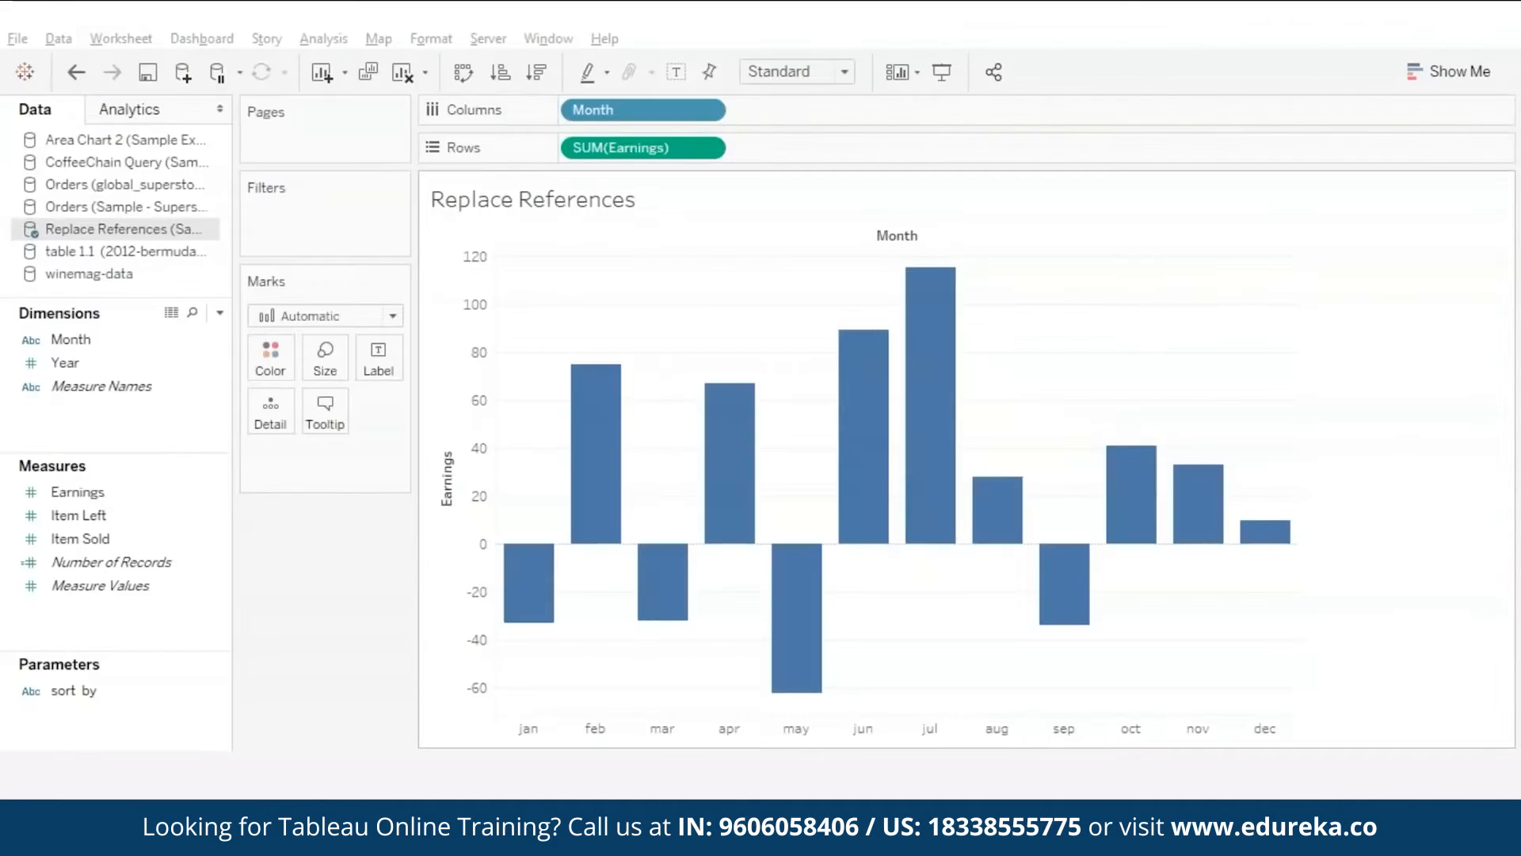
right_click(112, 229)
left_click(170, 265)
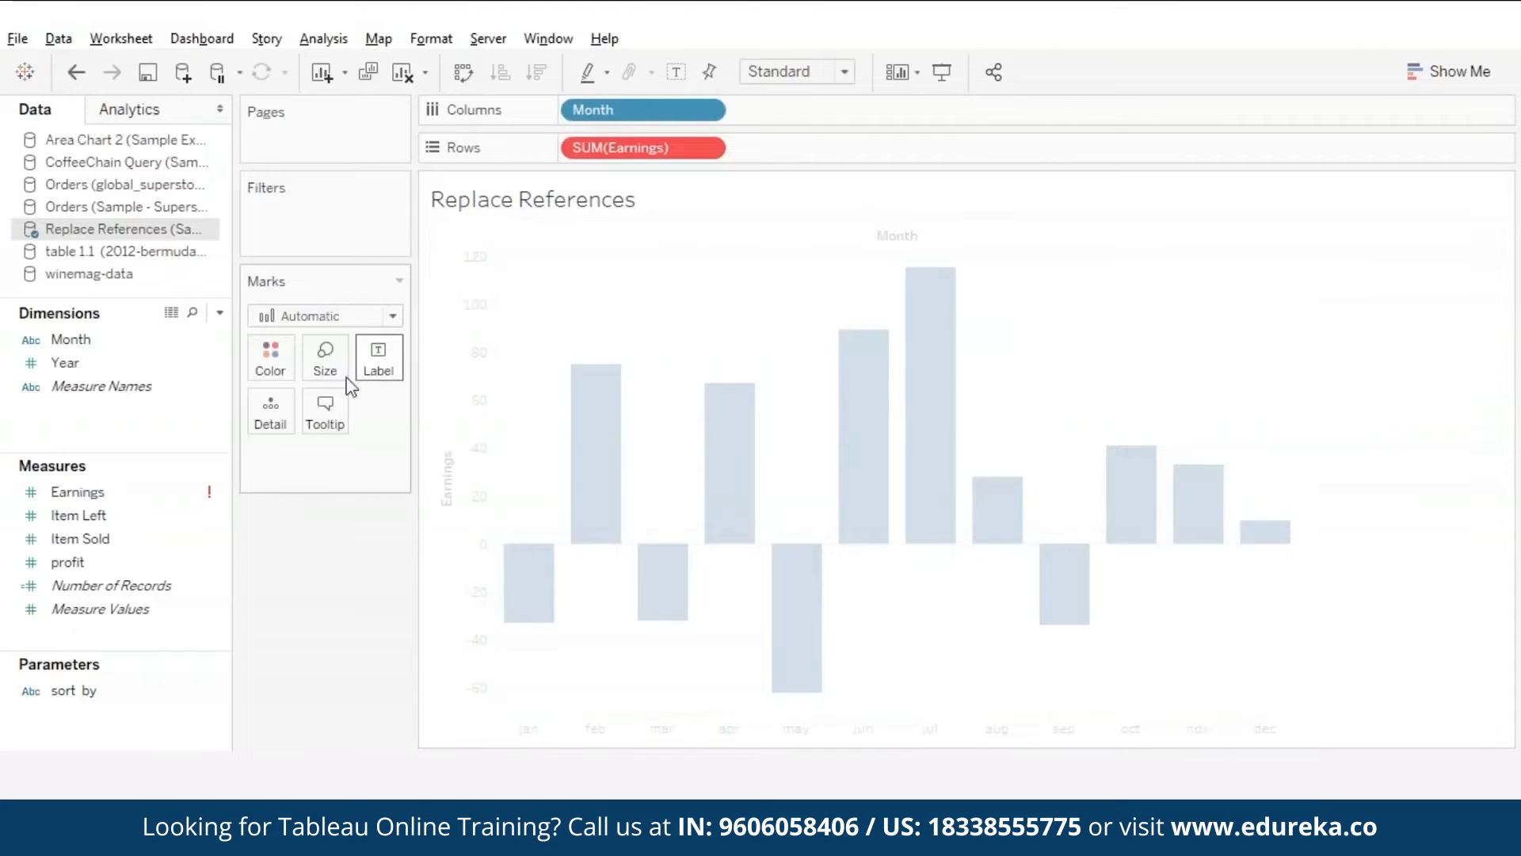
Step: Replace all references to the invalid Earnings measure with profit
left_click(219, 494)
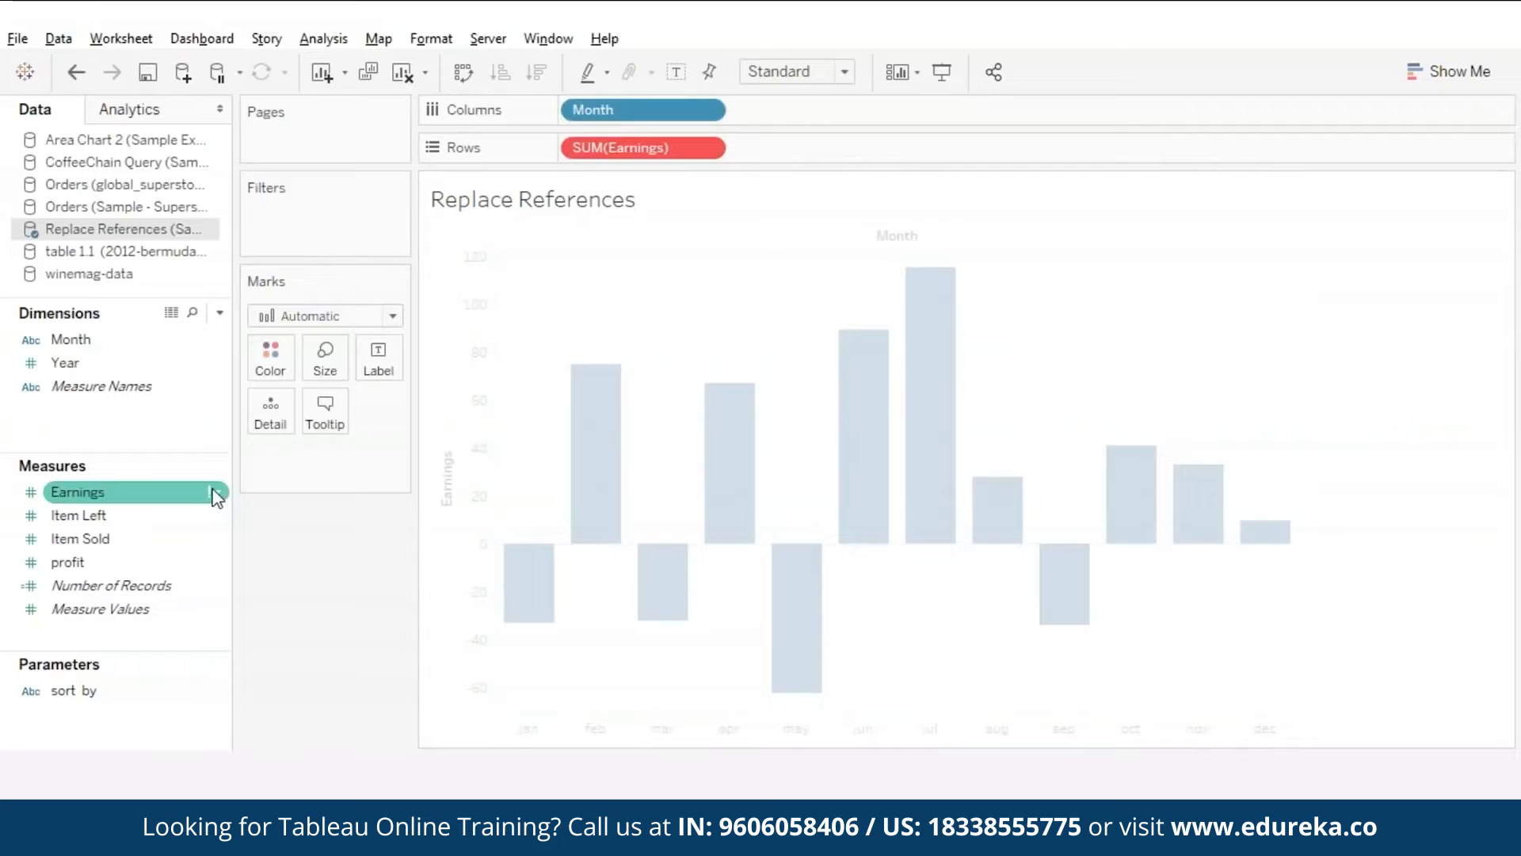
left_click(218, 493)
left_click(217, 492)
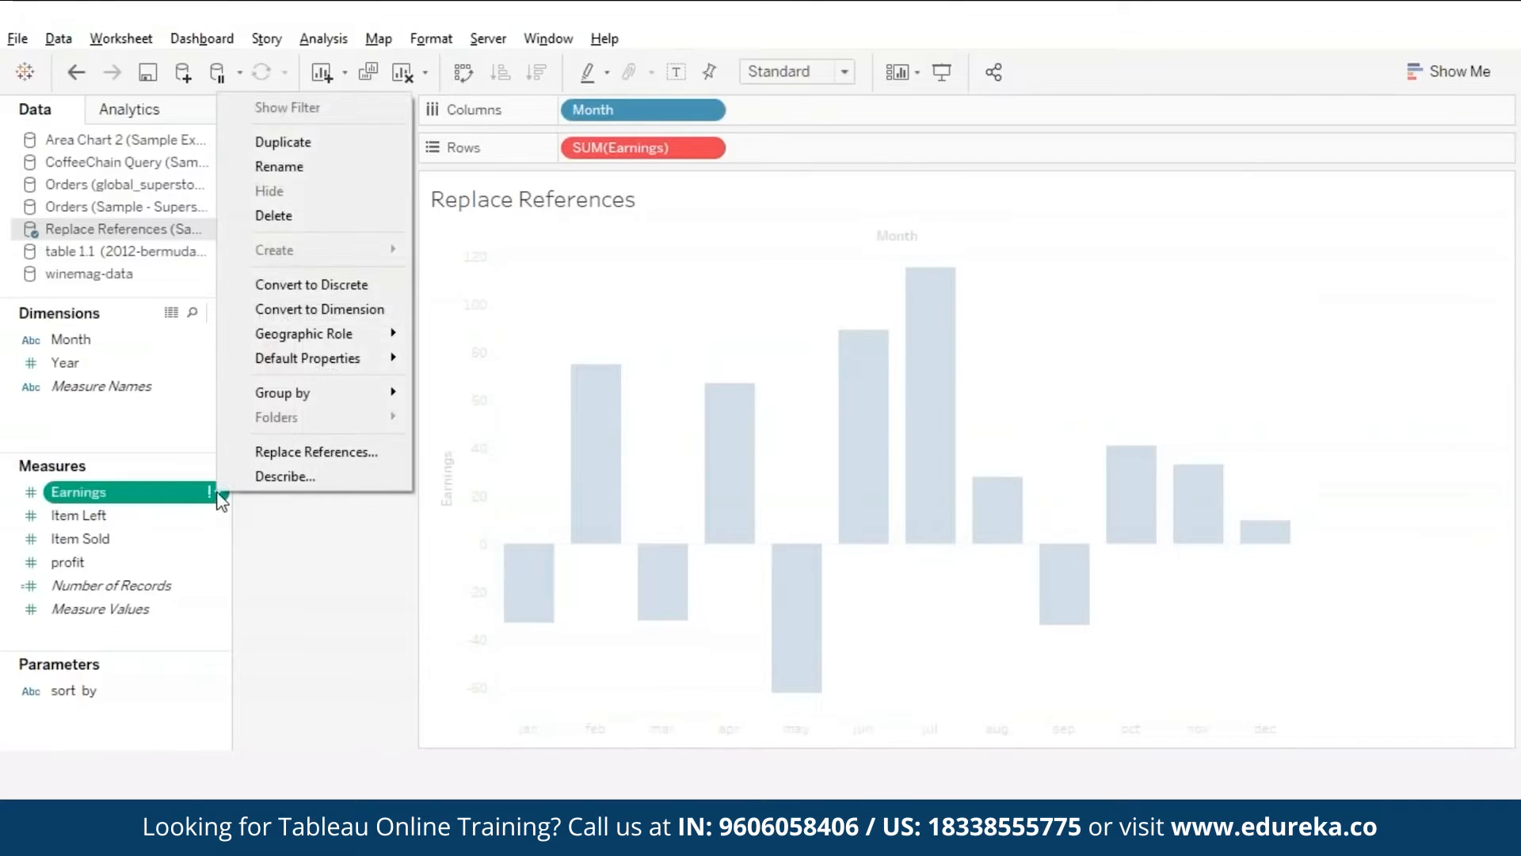
left_click(311, 453)
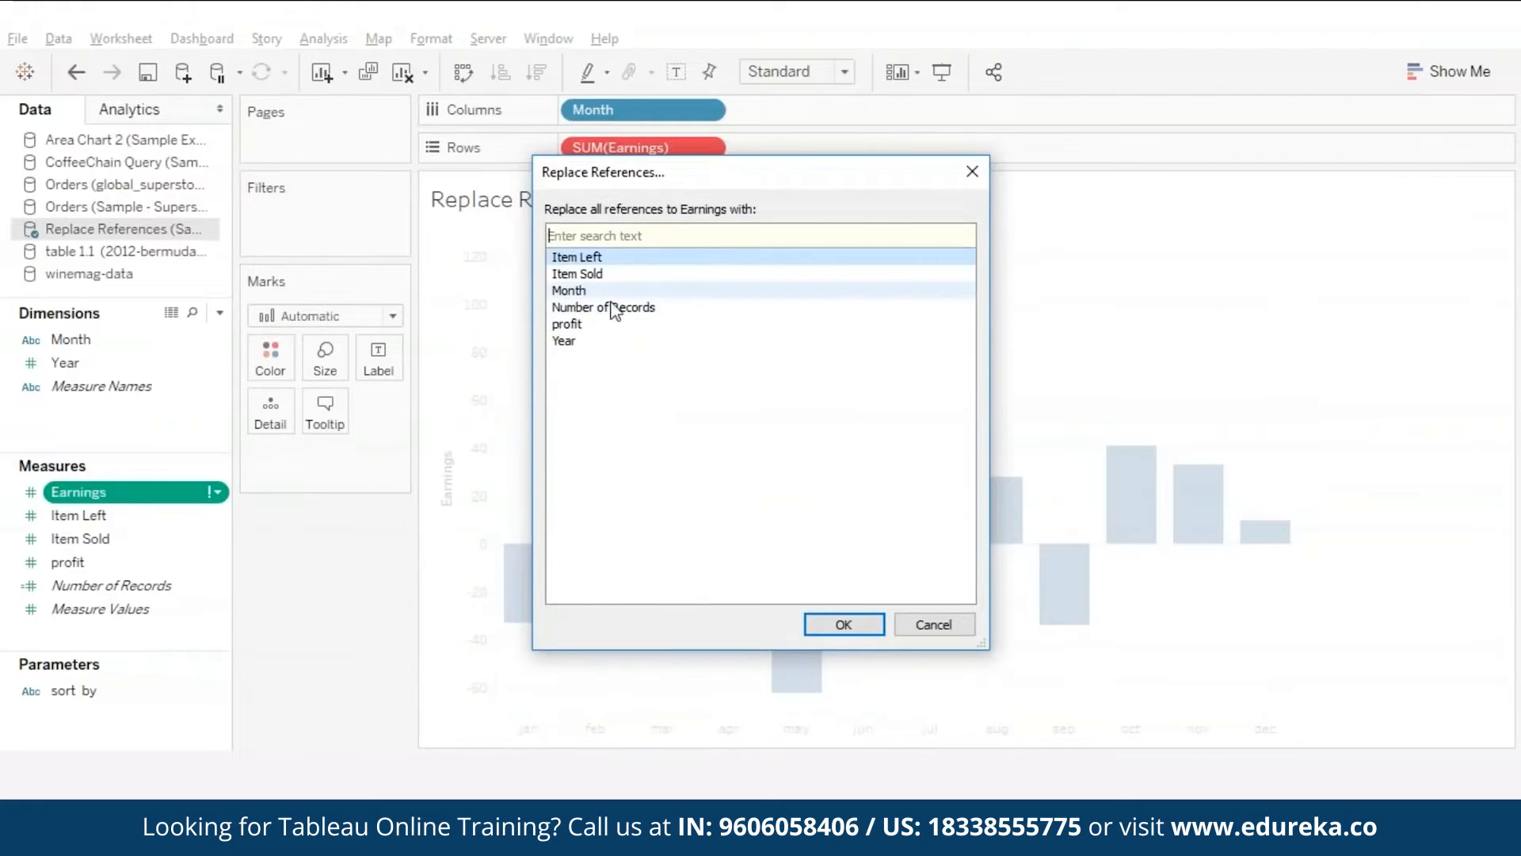
left_click(573, 328)
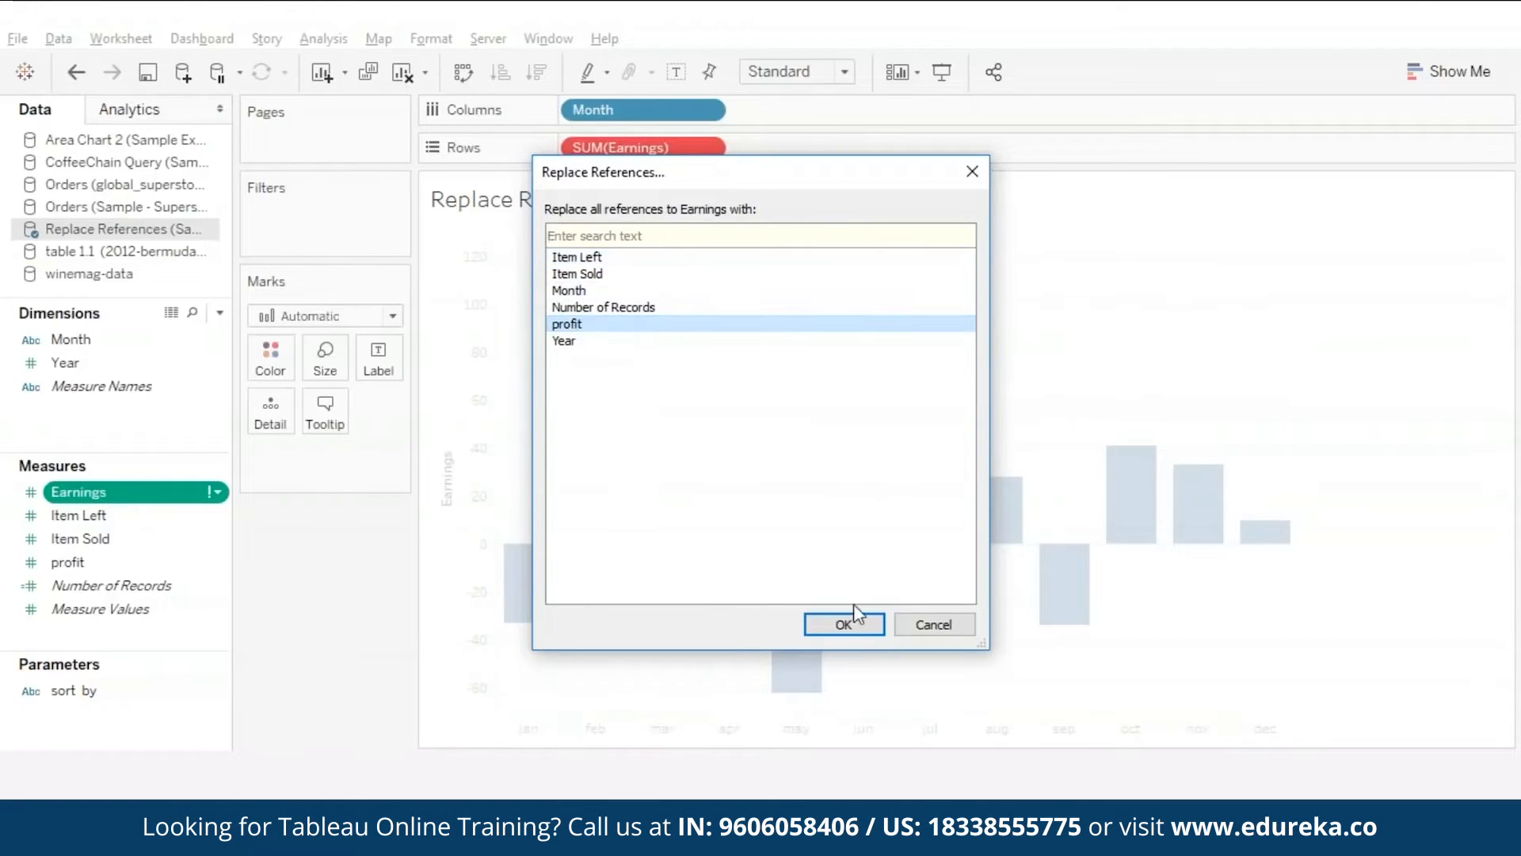
left_click(842, 626)
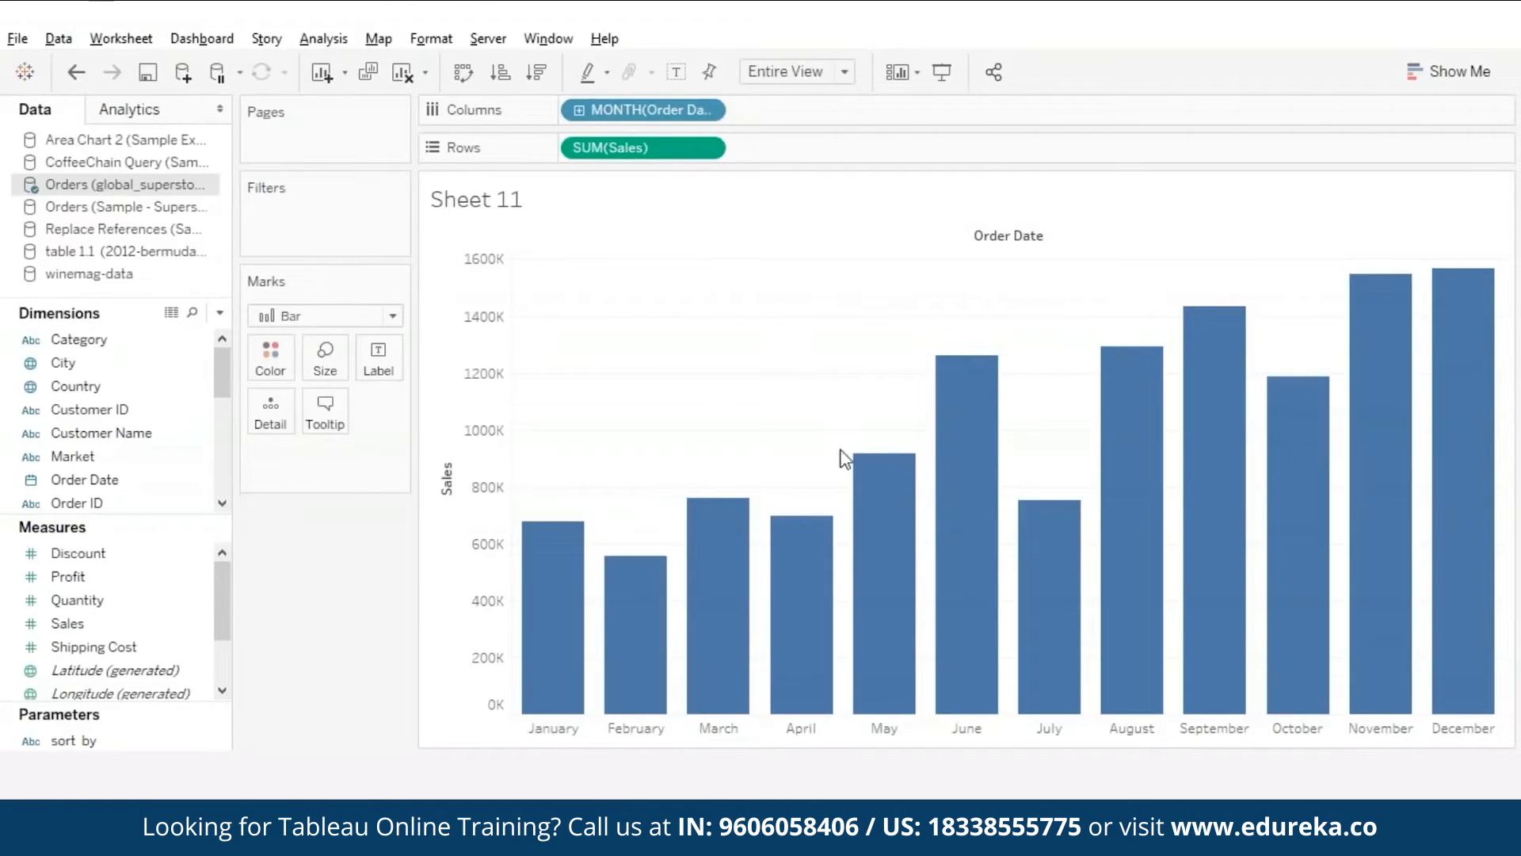
Step: Colour the Sheet 11 sales bars by month of Order Date and assign the Blue palette to January through December
left_click_drag(664, 118, 271, 358)
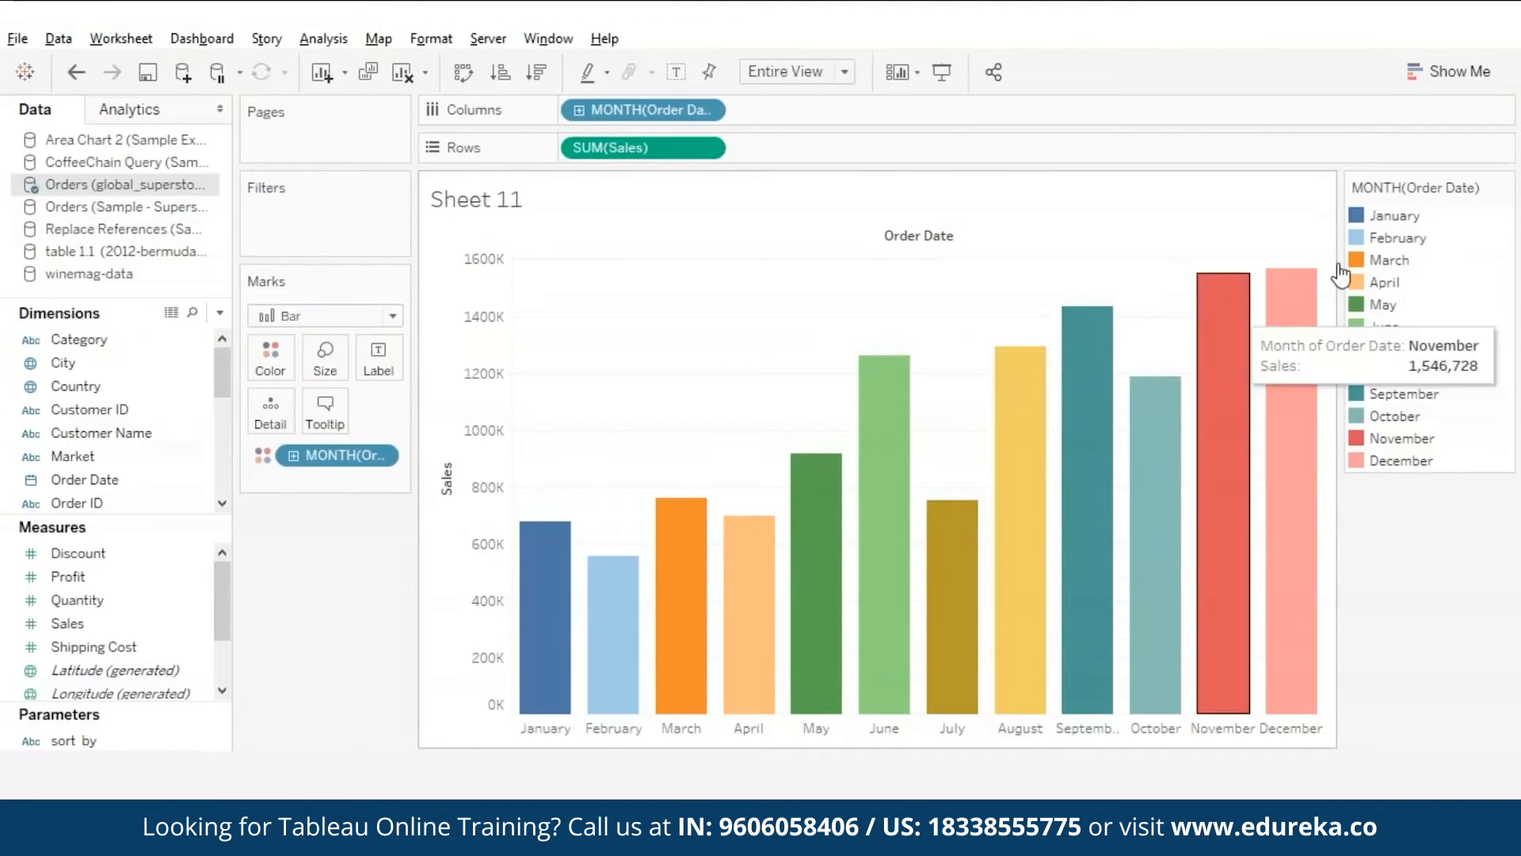
left_click(1504, 190)
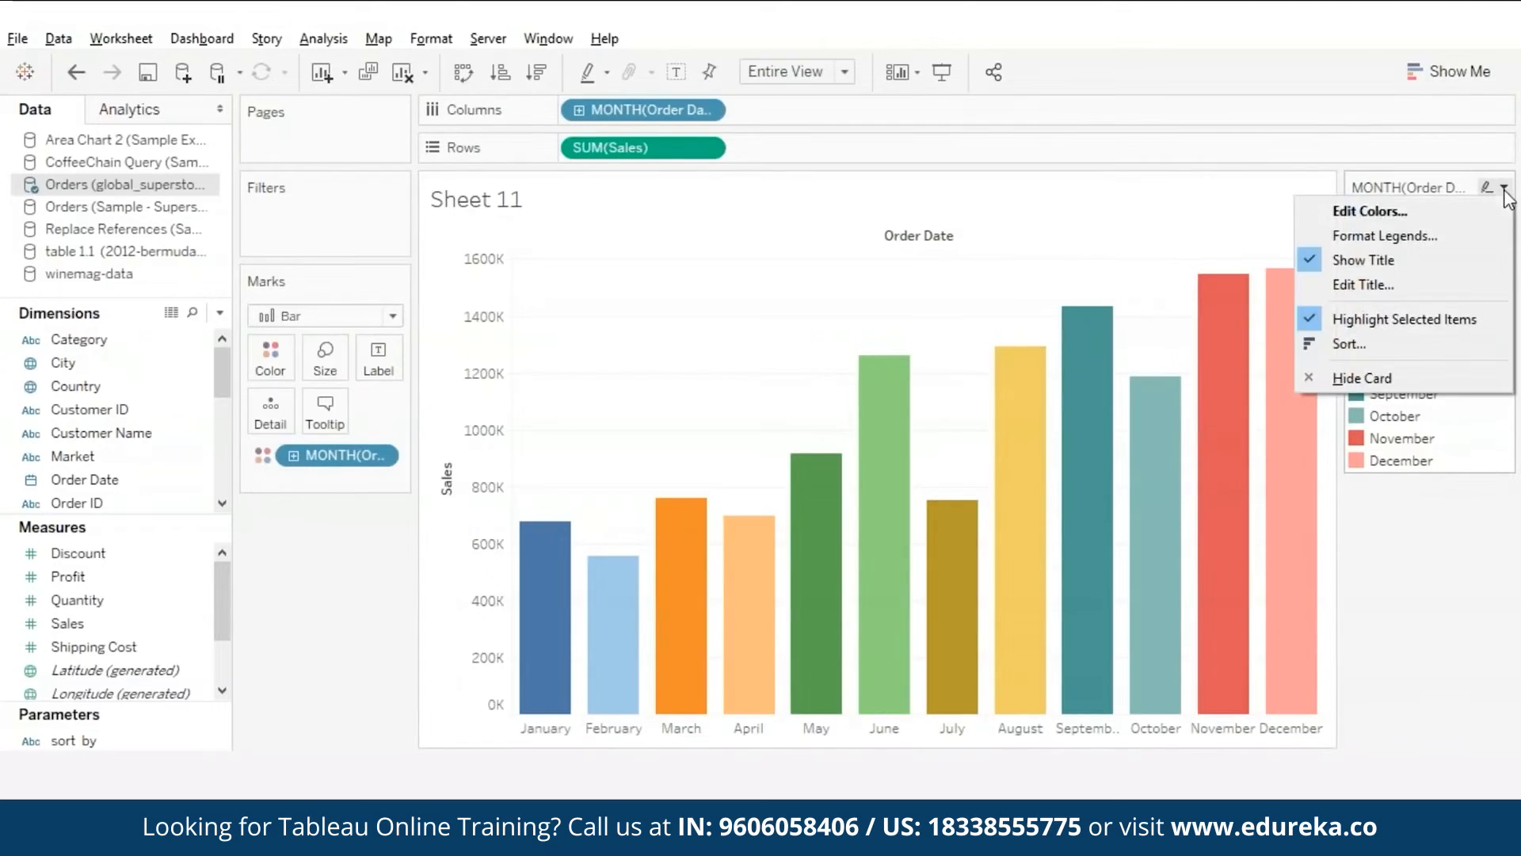
left_click(1365, 212)
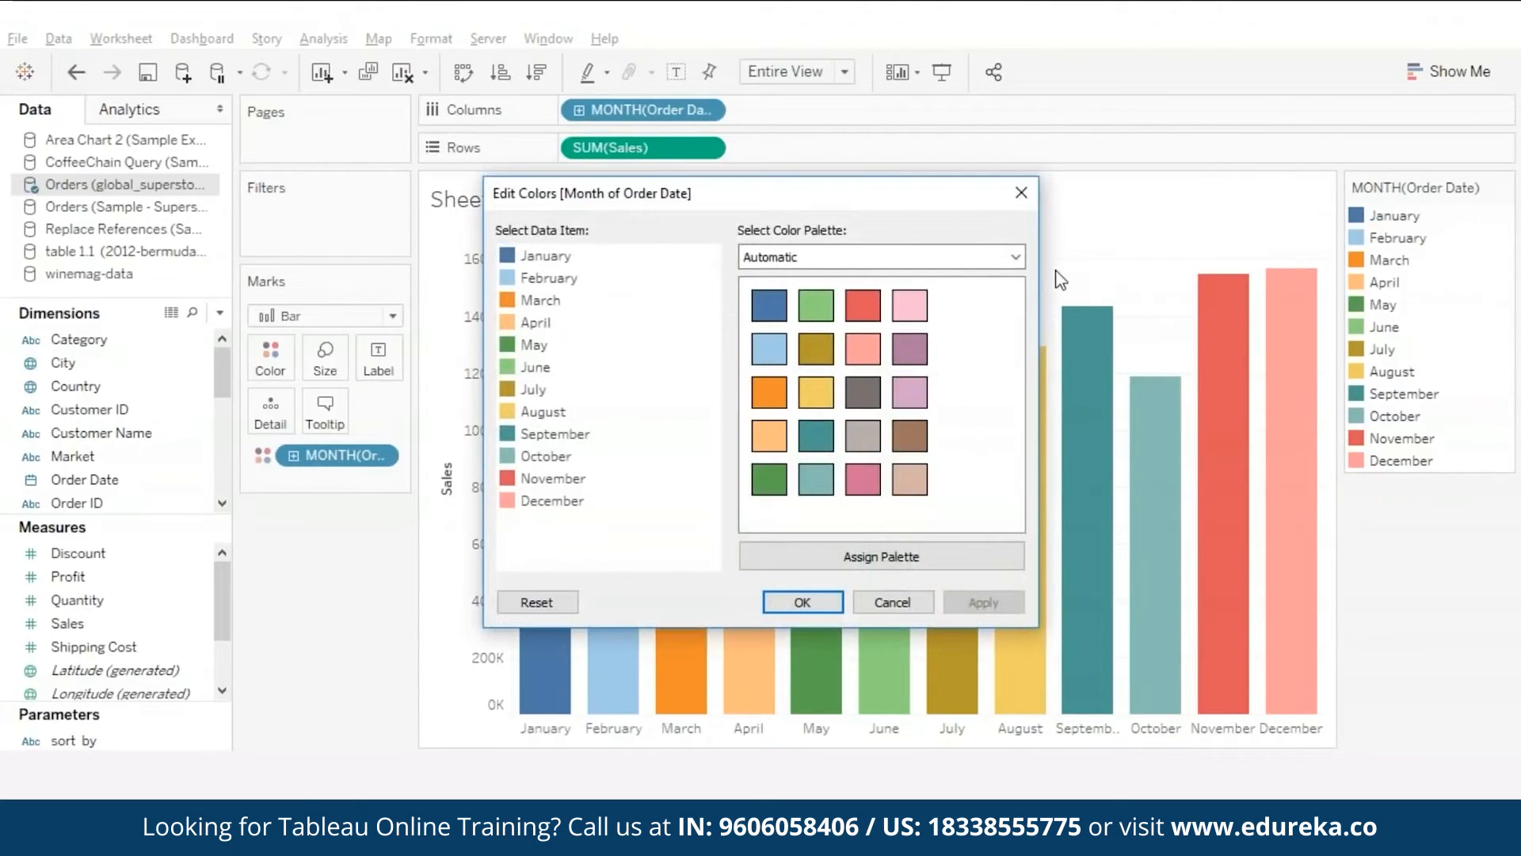
left_click(1015, 257)
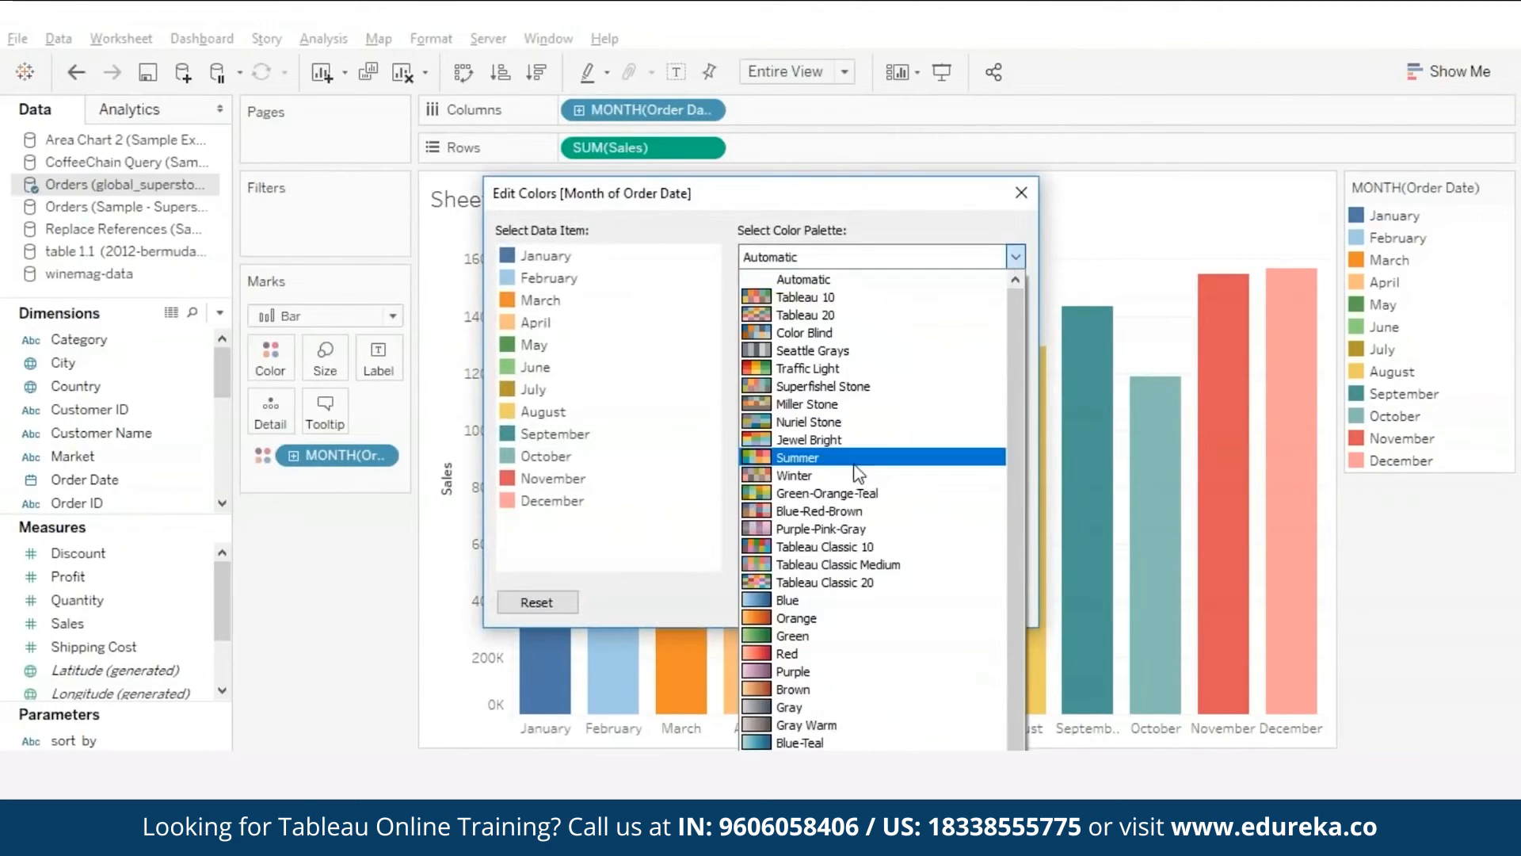
left_click(785, 600)
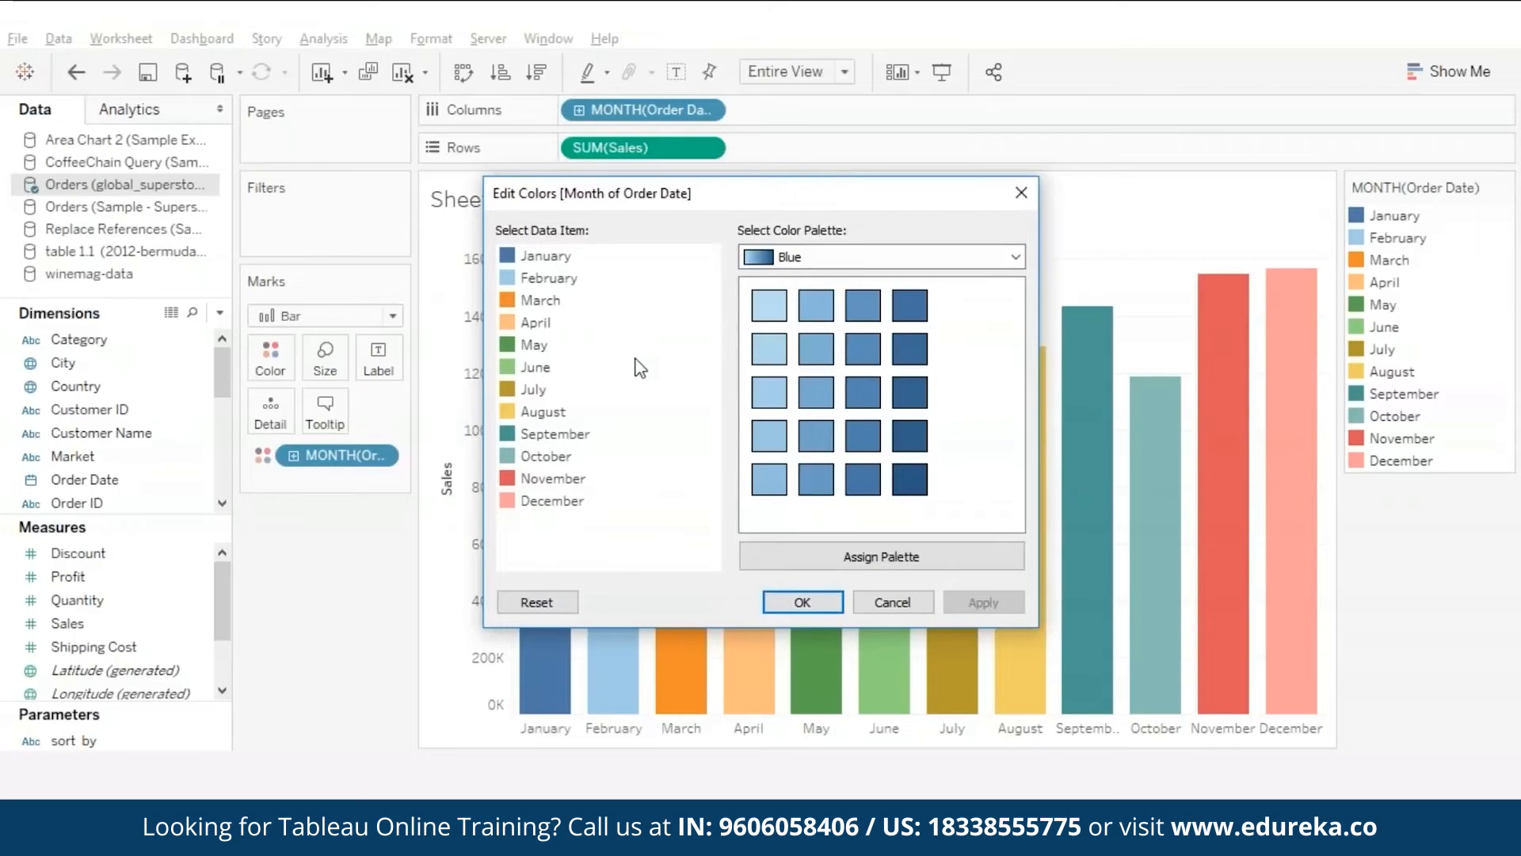
left_click(557, 257)
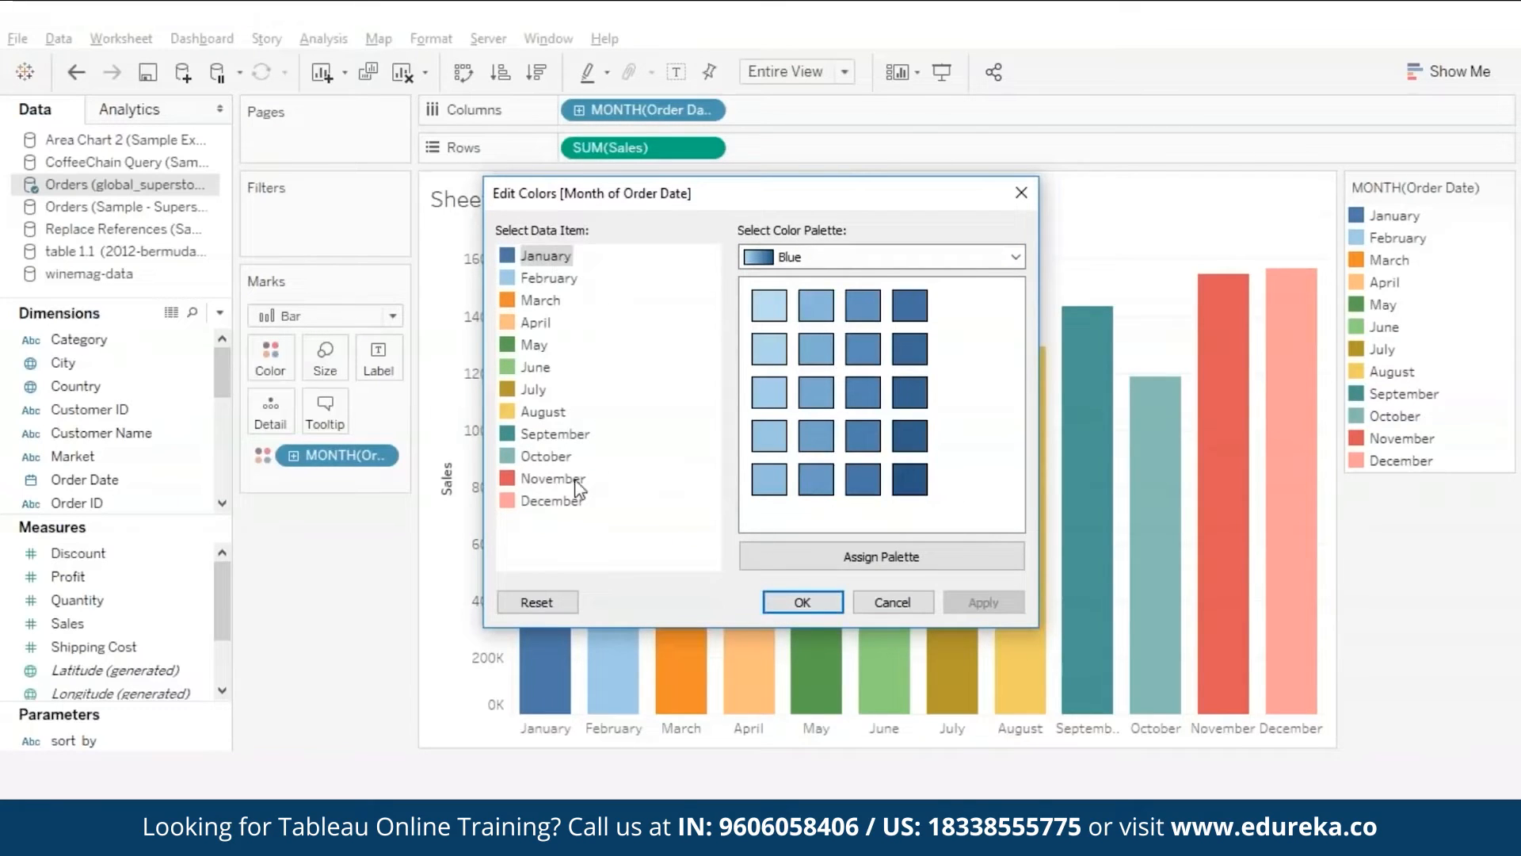
left_click(548, 501, "shift")
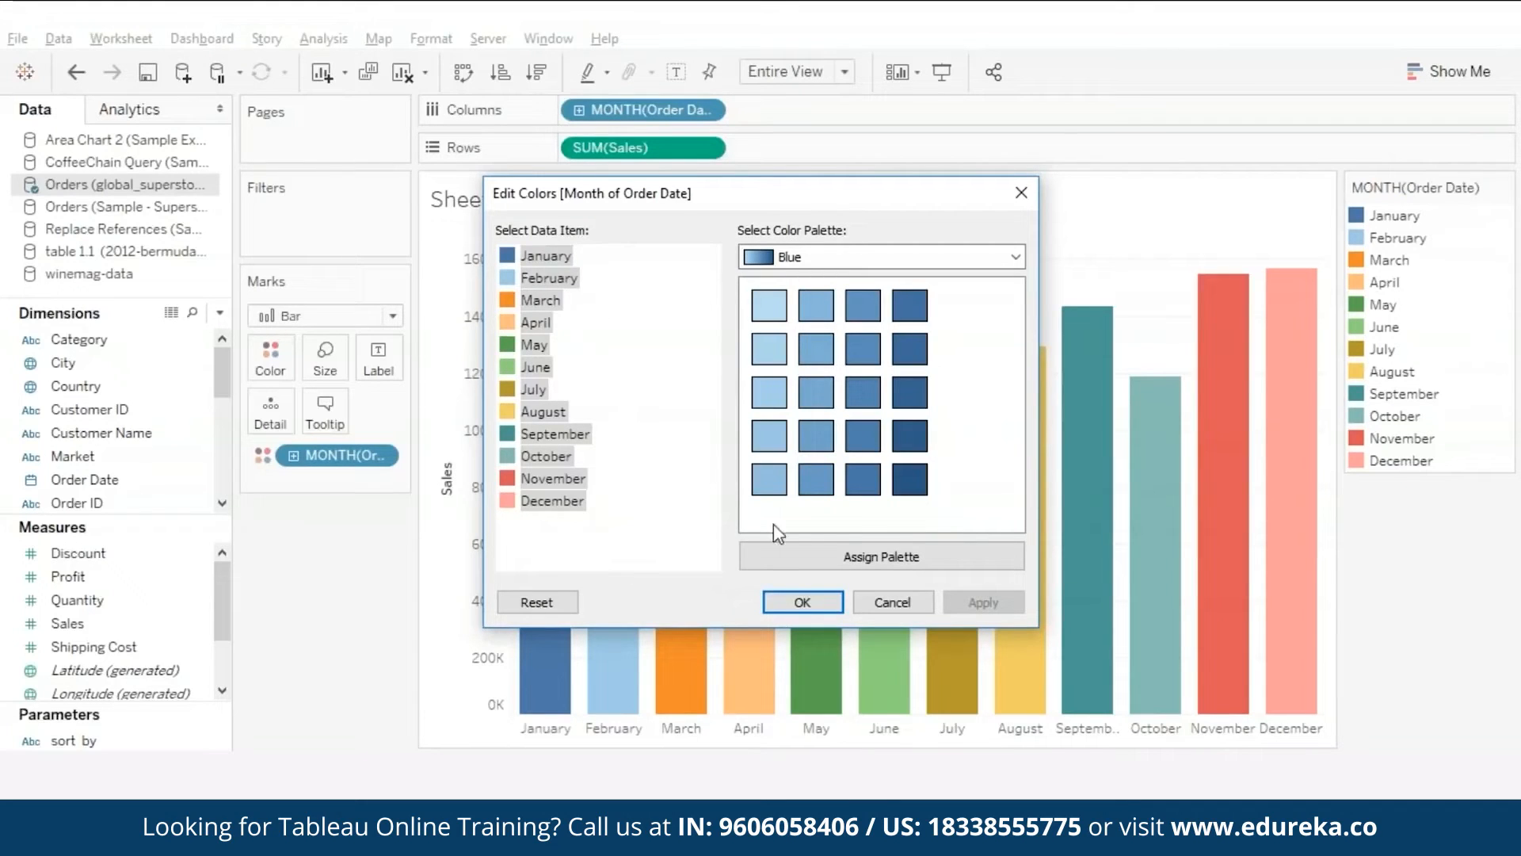
left_click(869, 557)
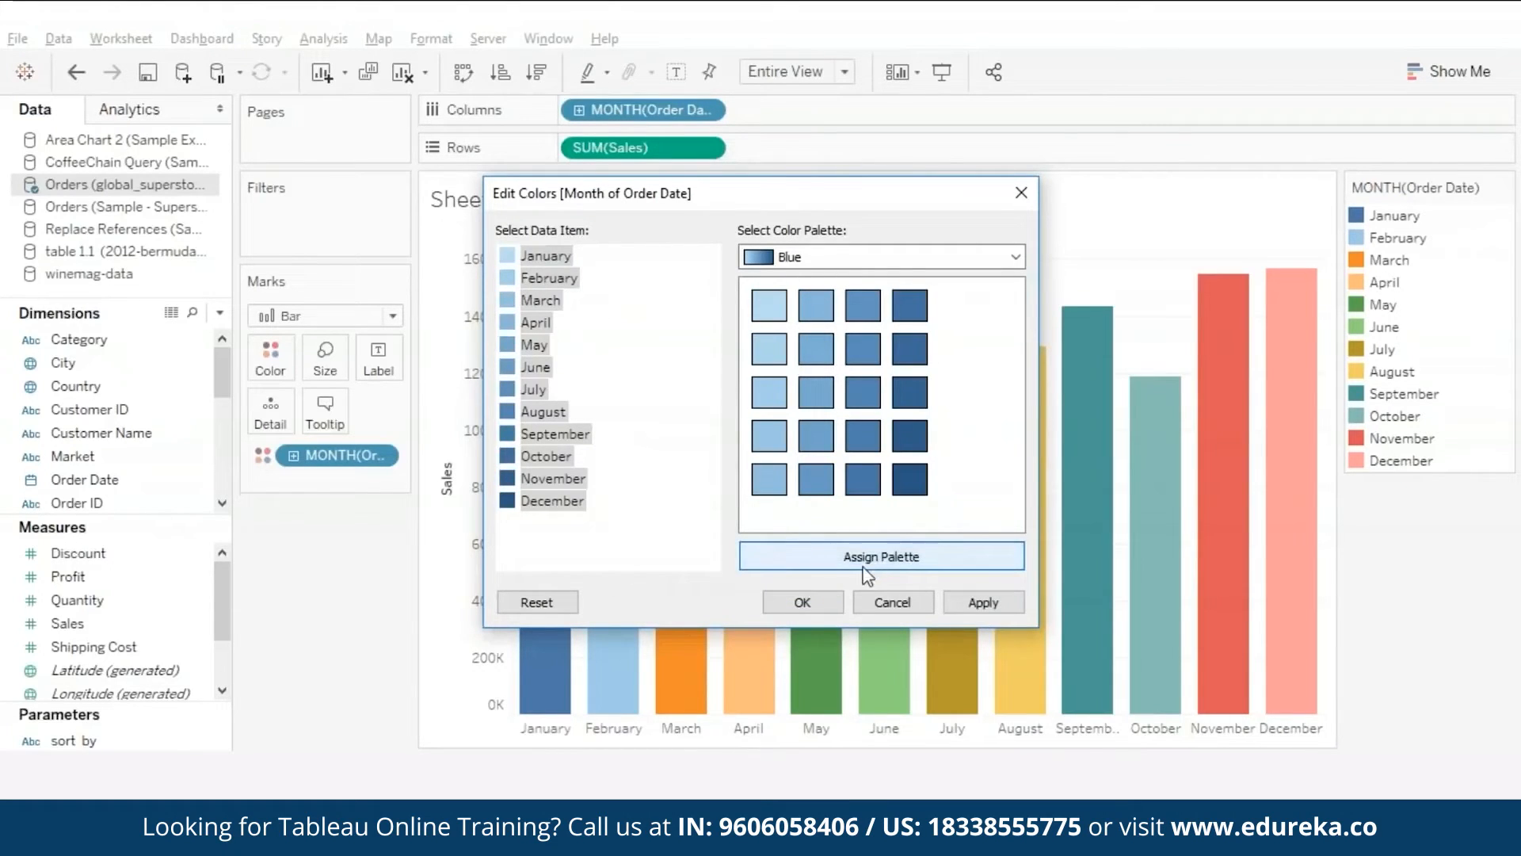
left_click(968, 604)
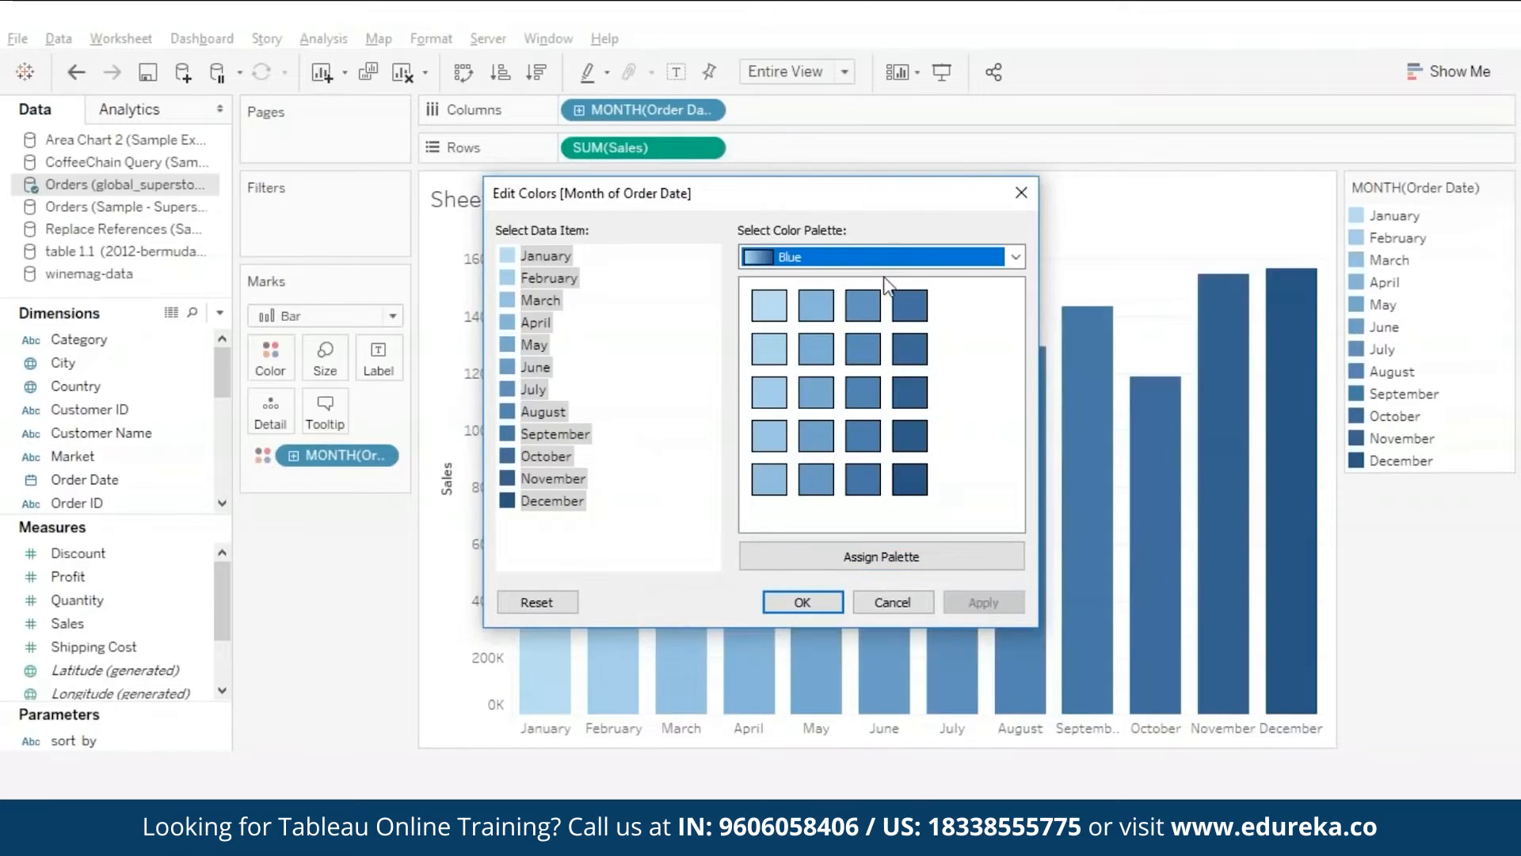
Step: Set only January's colour to red from the Tableau 10 palette and accept the colour changes
left_click_drag(837, 194, 471, 56)
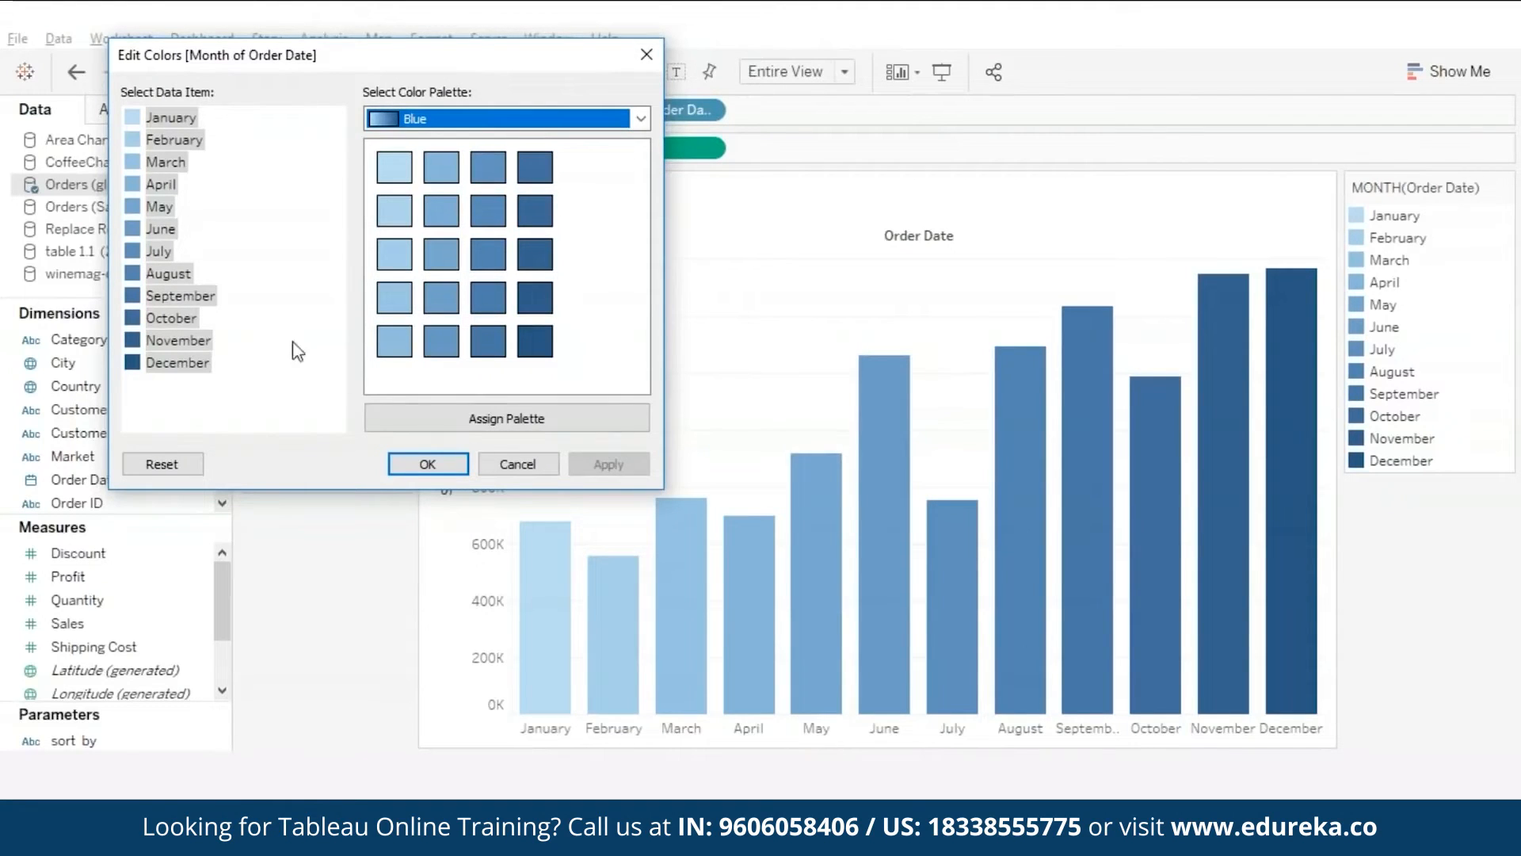
left_click(219, 121)
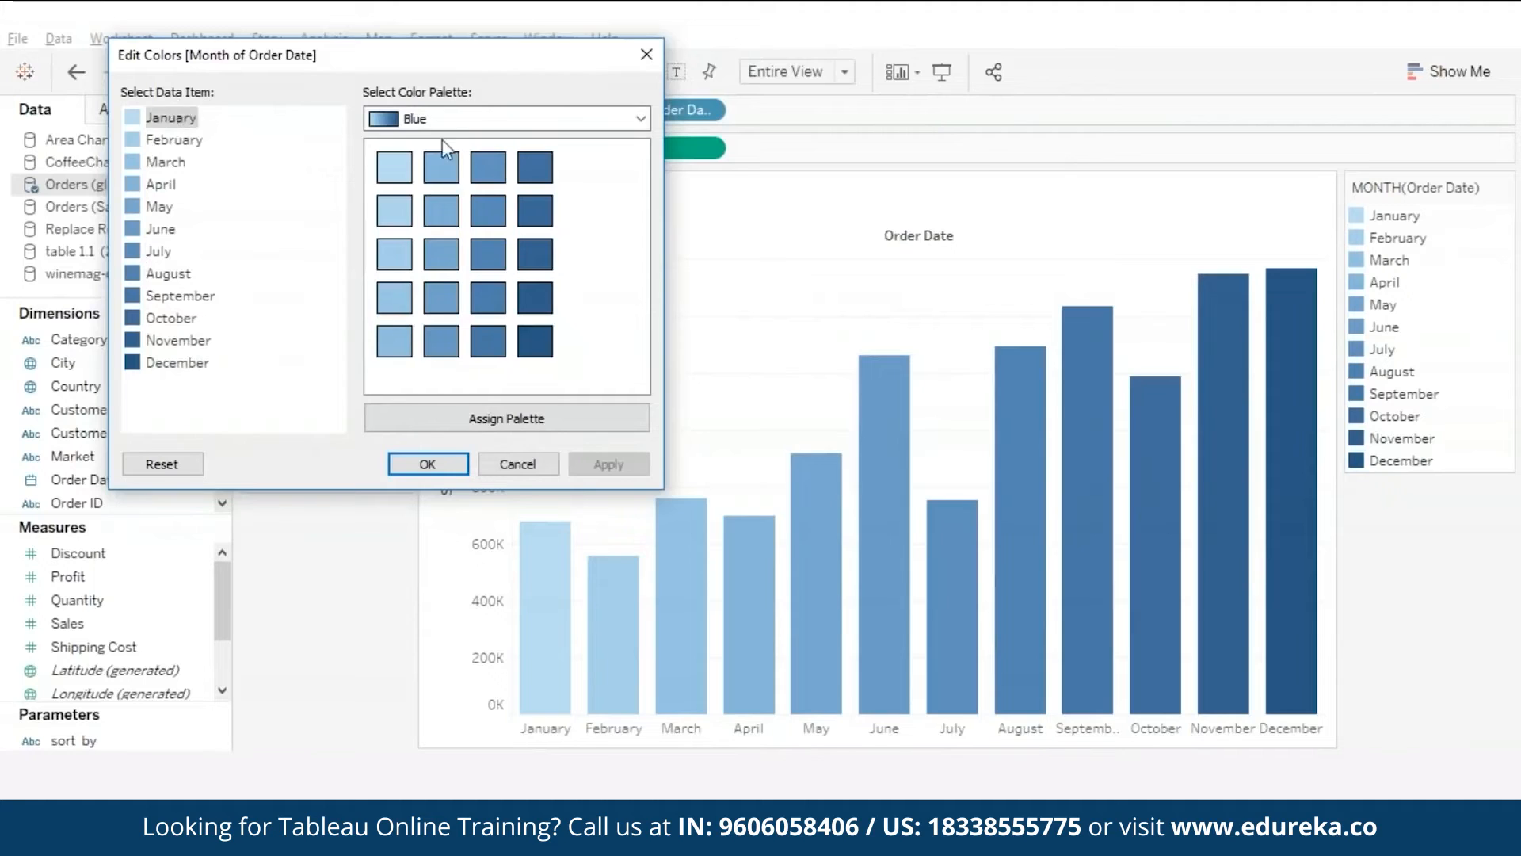
left_click(568, 127)
left_click(411, 140)
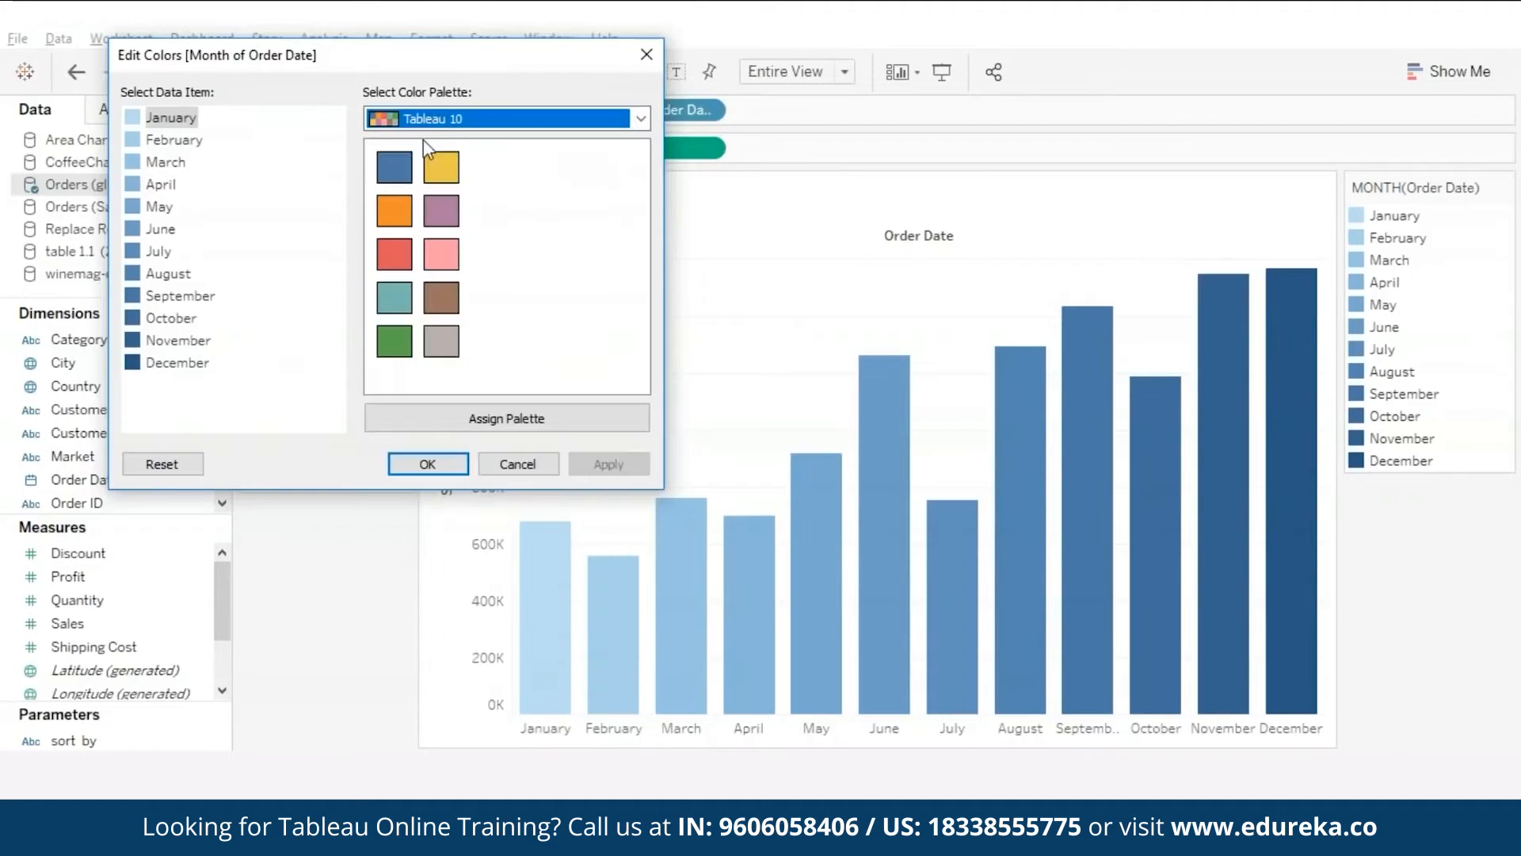
left_click(394, 266)
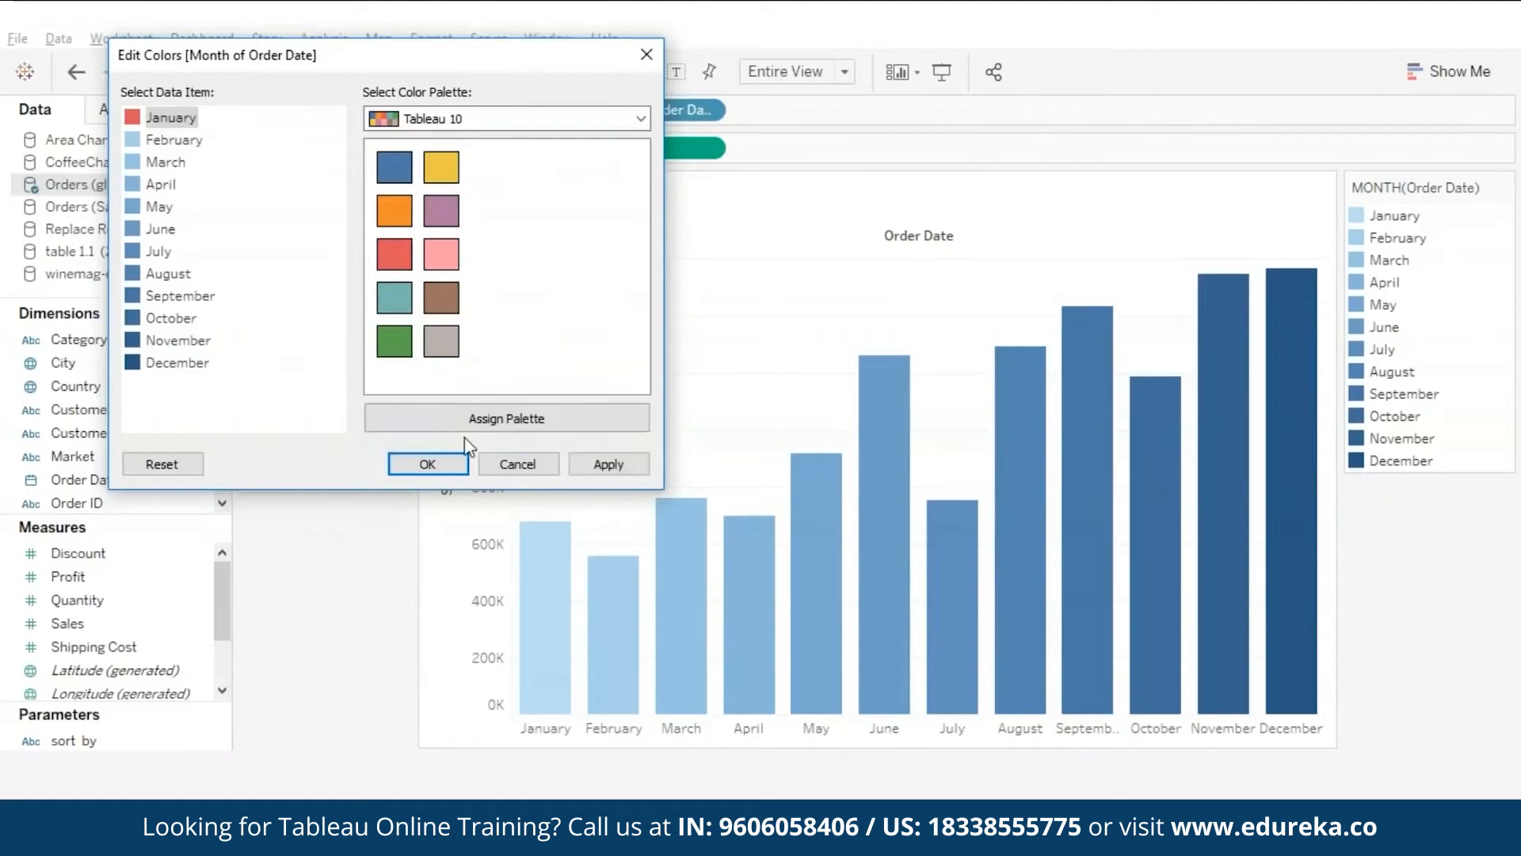
left_click(429, 464)
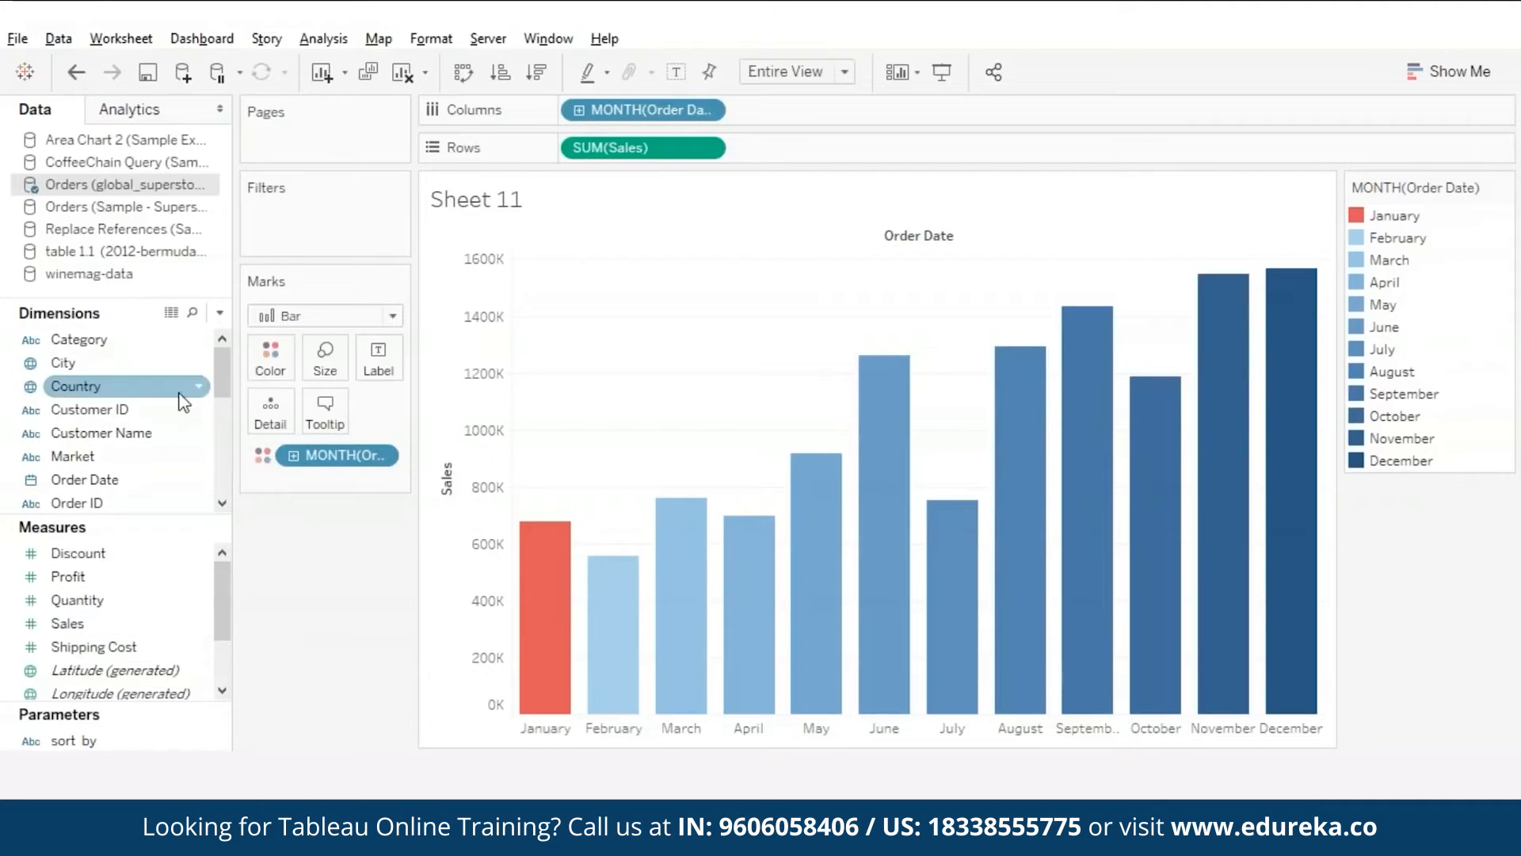
Step: Search the data source fields for "profit" and clear the search
left_click(192, 313)
type("profit")
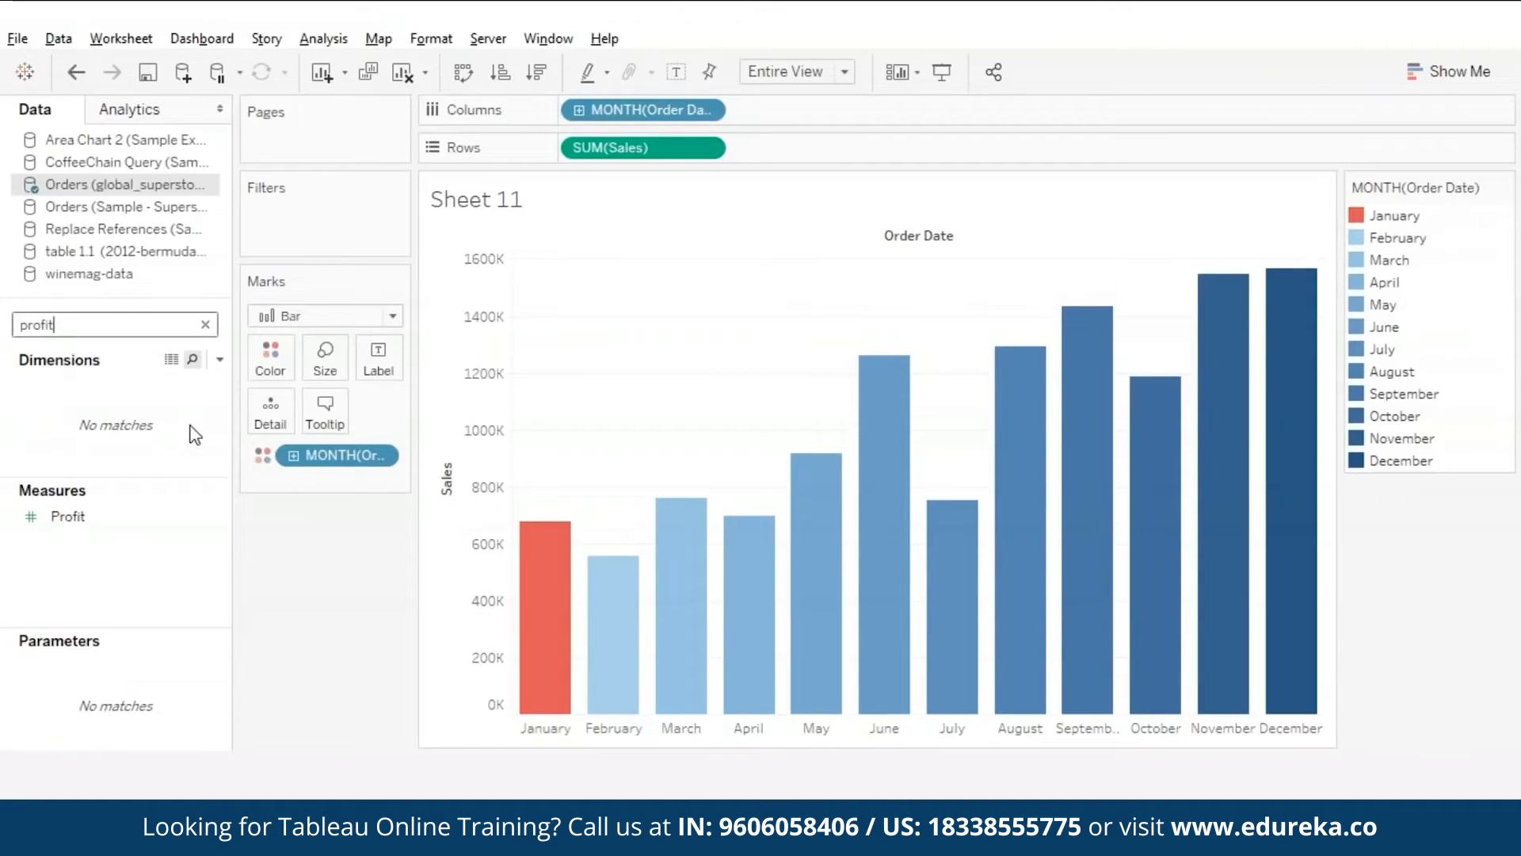
left_click(205, 326)
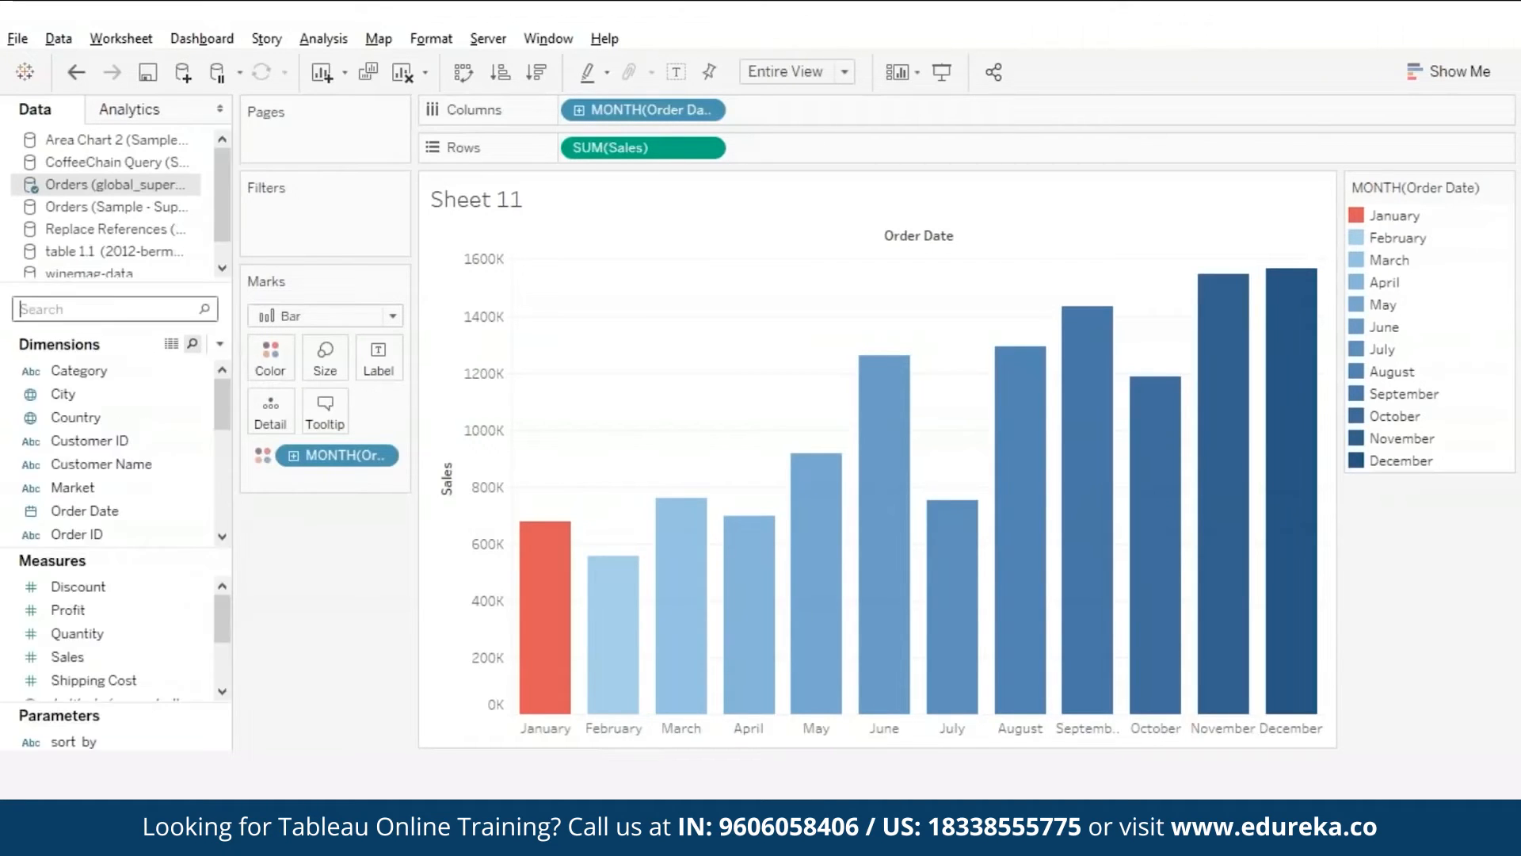
Step: Add the ad-hoc calculation SUM([Profit]) to Rows beside SUM(Sales) in Sheet 11
double_click(797, 156)
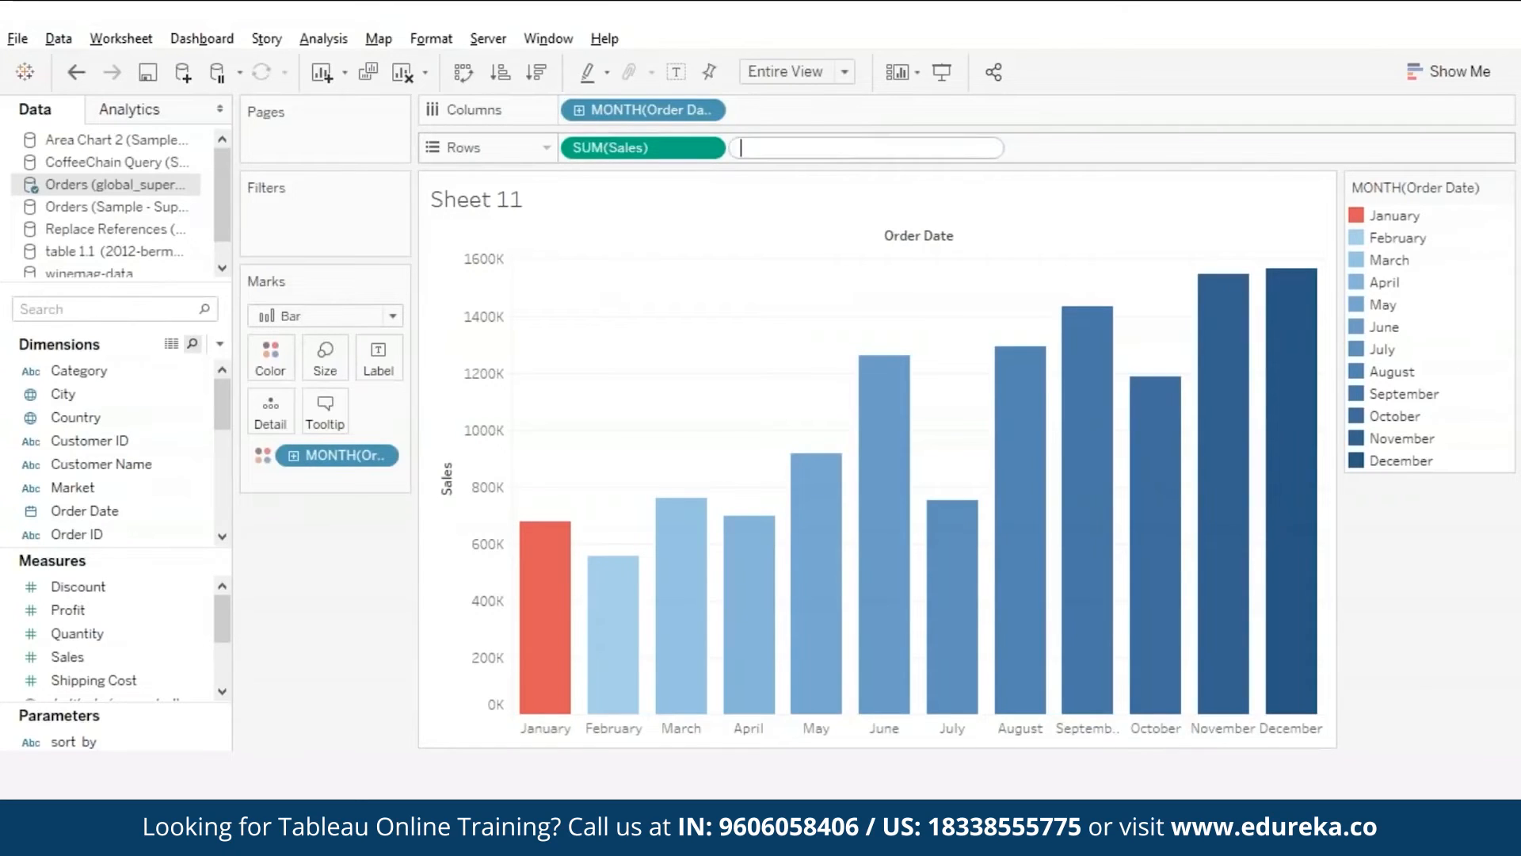
type("SUM(")
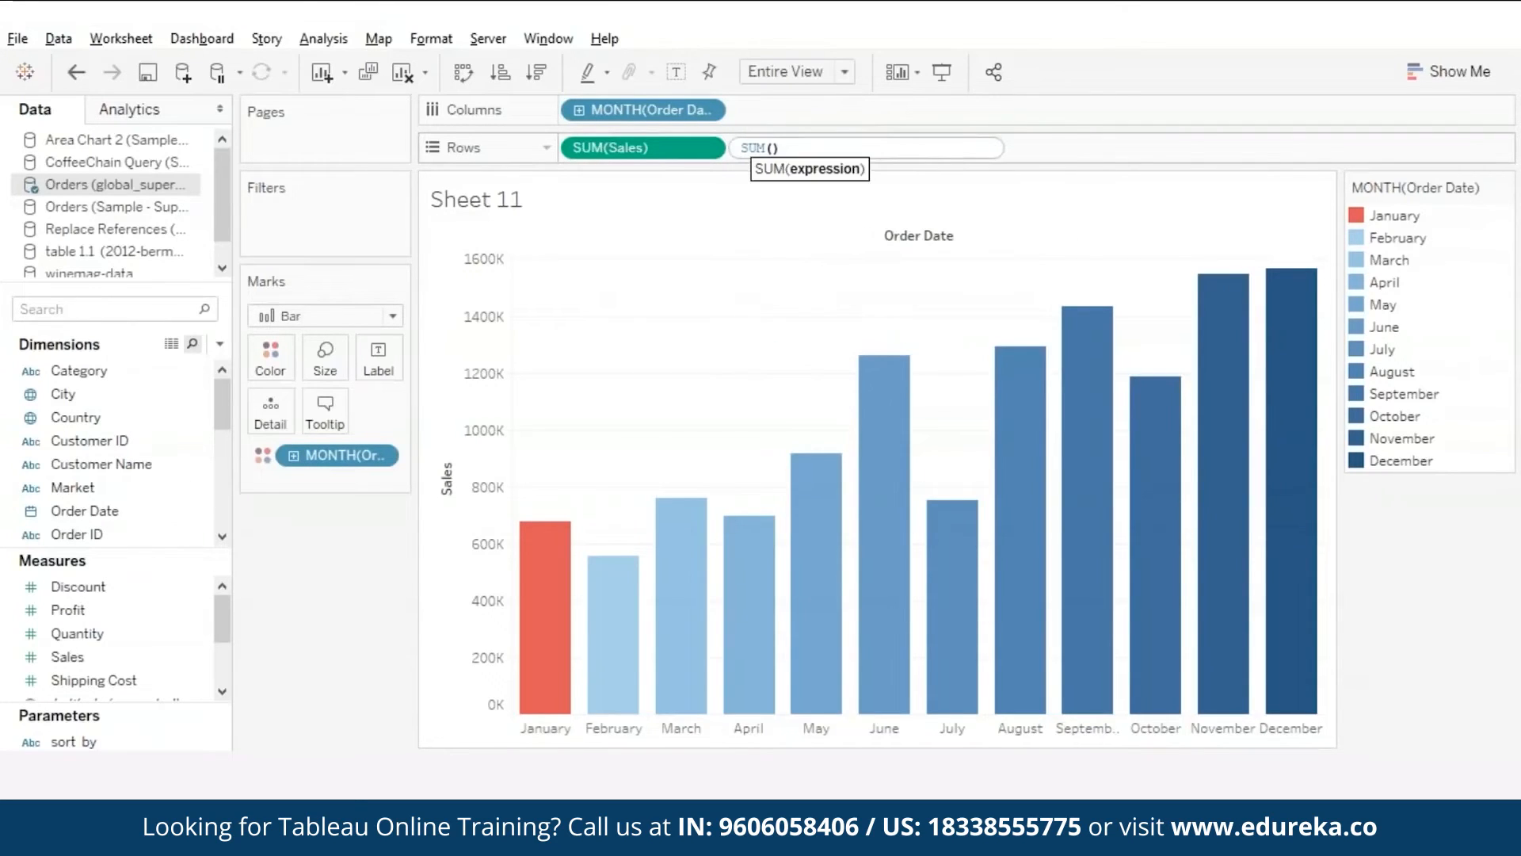
type("prof")
key("Return")
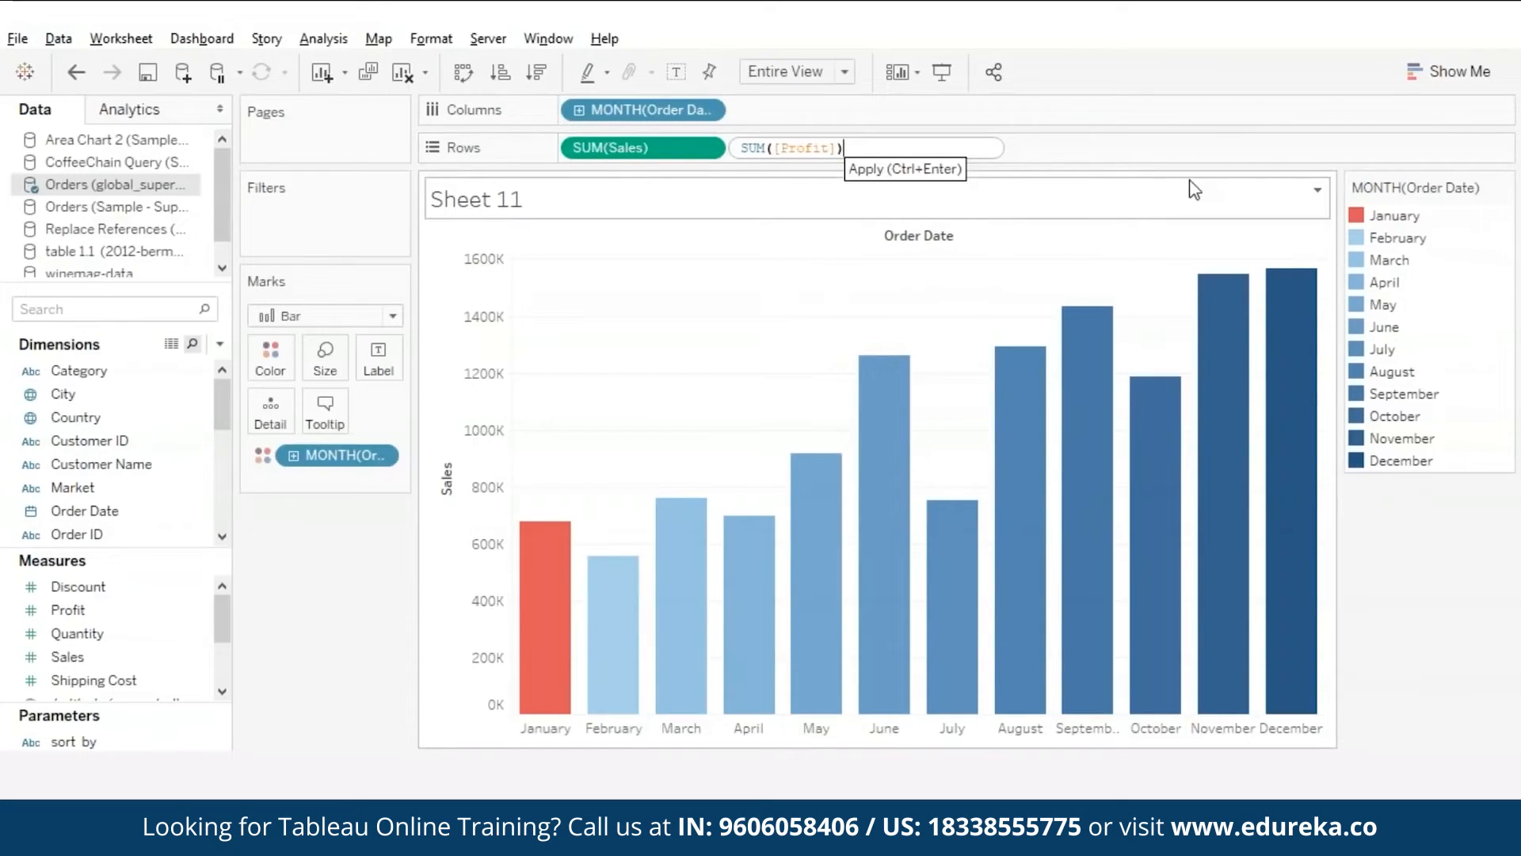
key("Return")
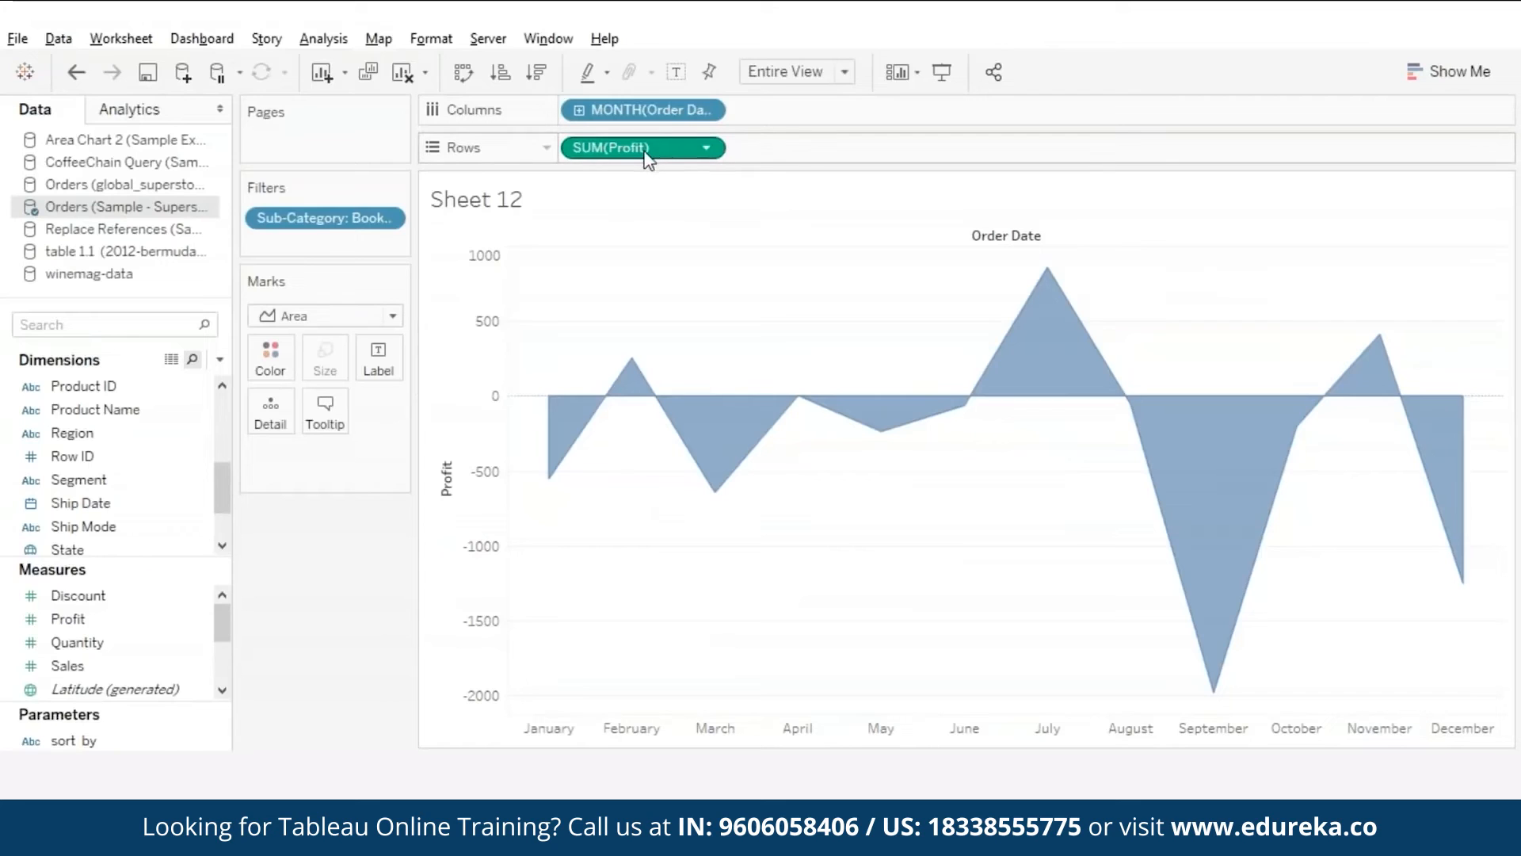
Step: Duplicate SUM(Profit) on Rows in Sheet 12 and give the upper Profit axis a fixed start of 0
left_click_drag(644, 156, 839, 152)
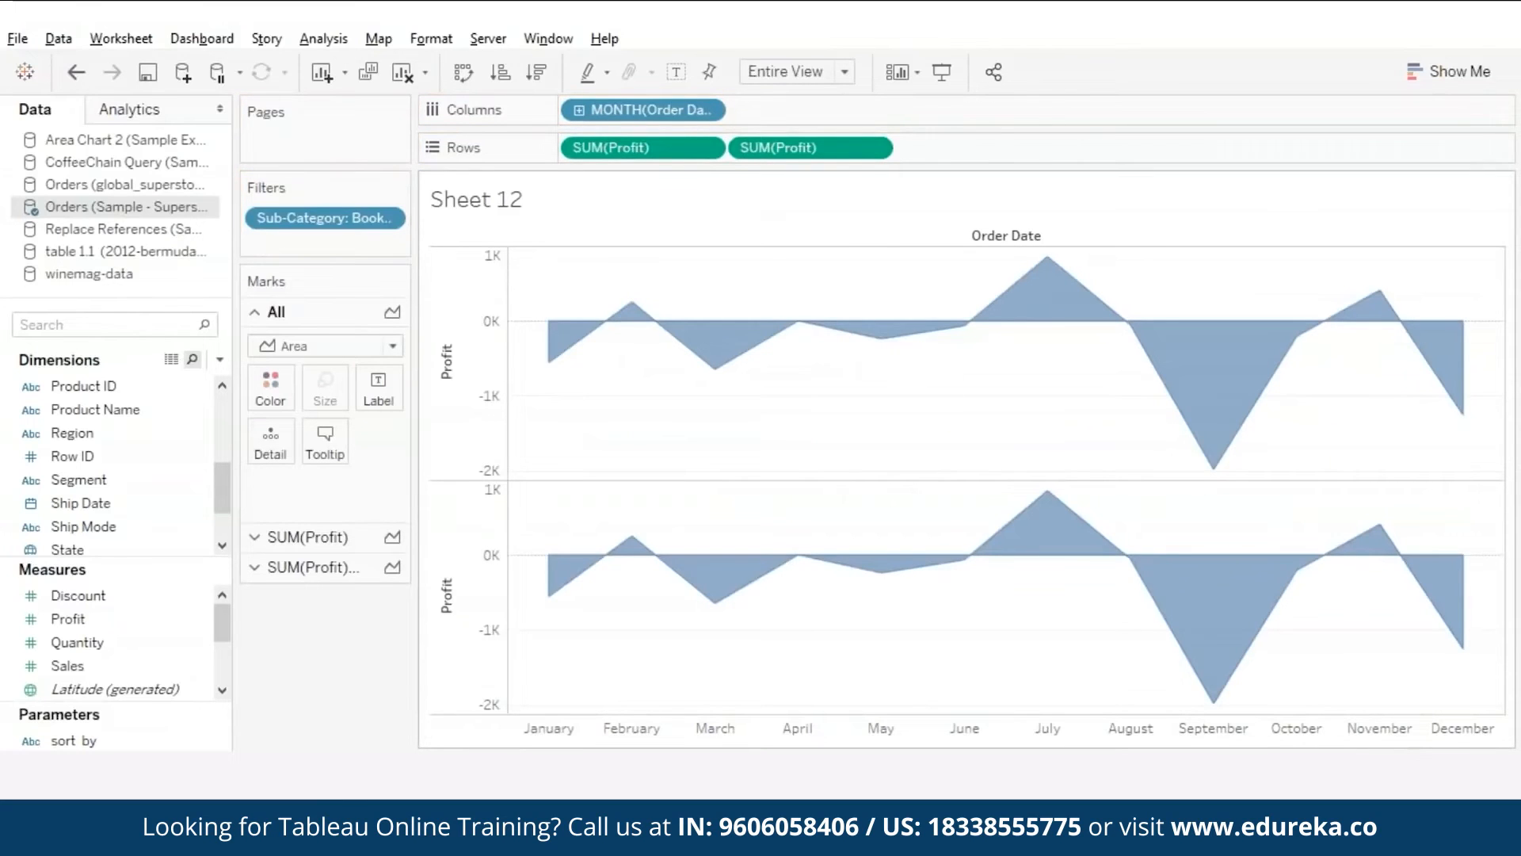
left_click(451, 281)
right_click(449, 275)
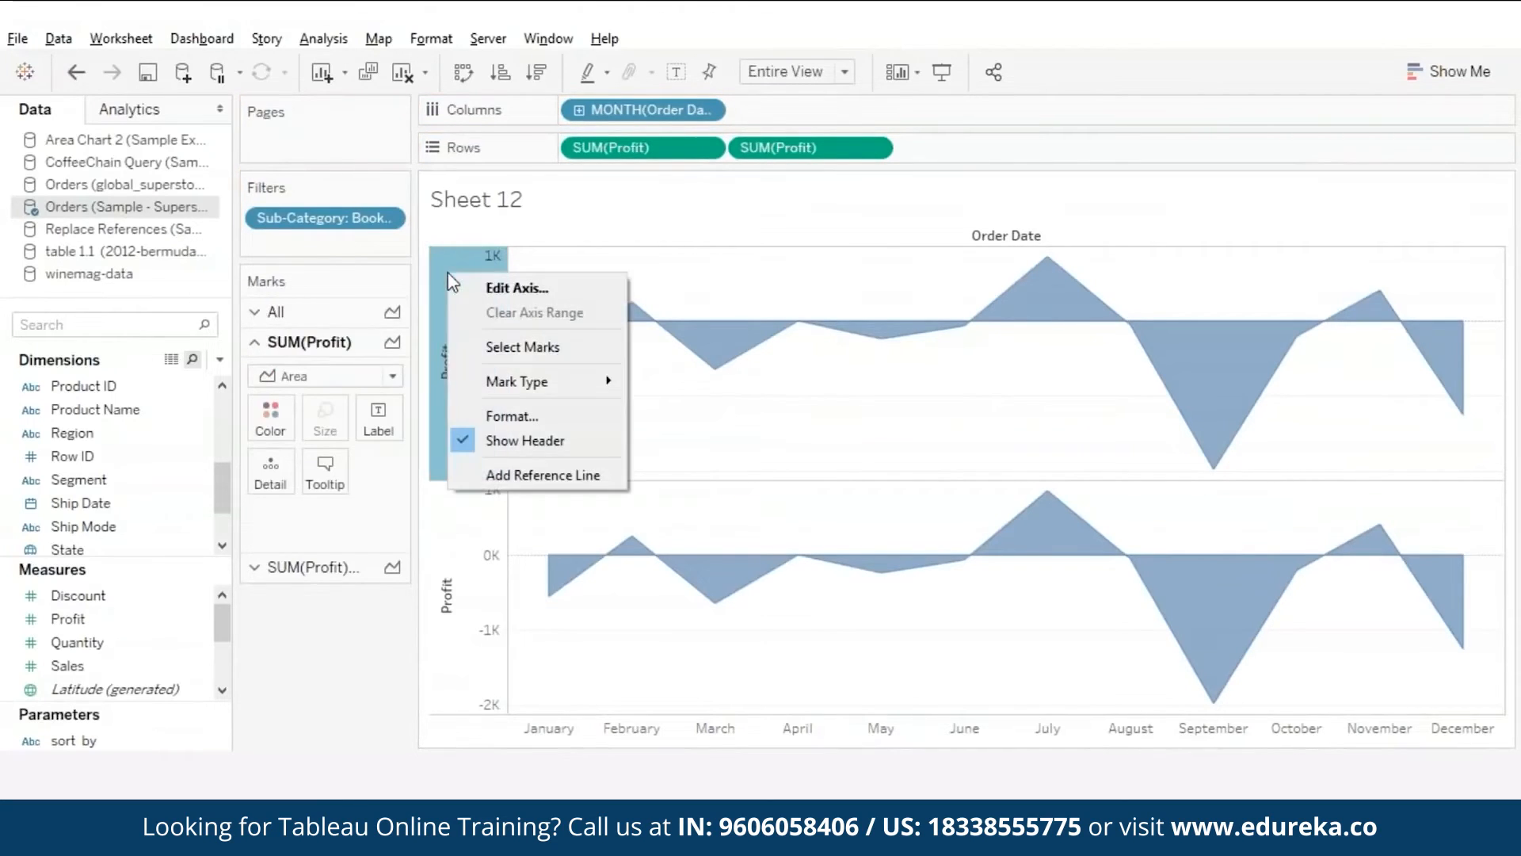
left_click(504, 290)
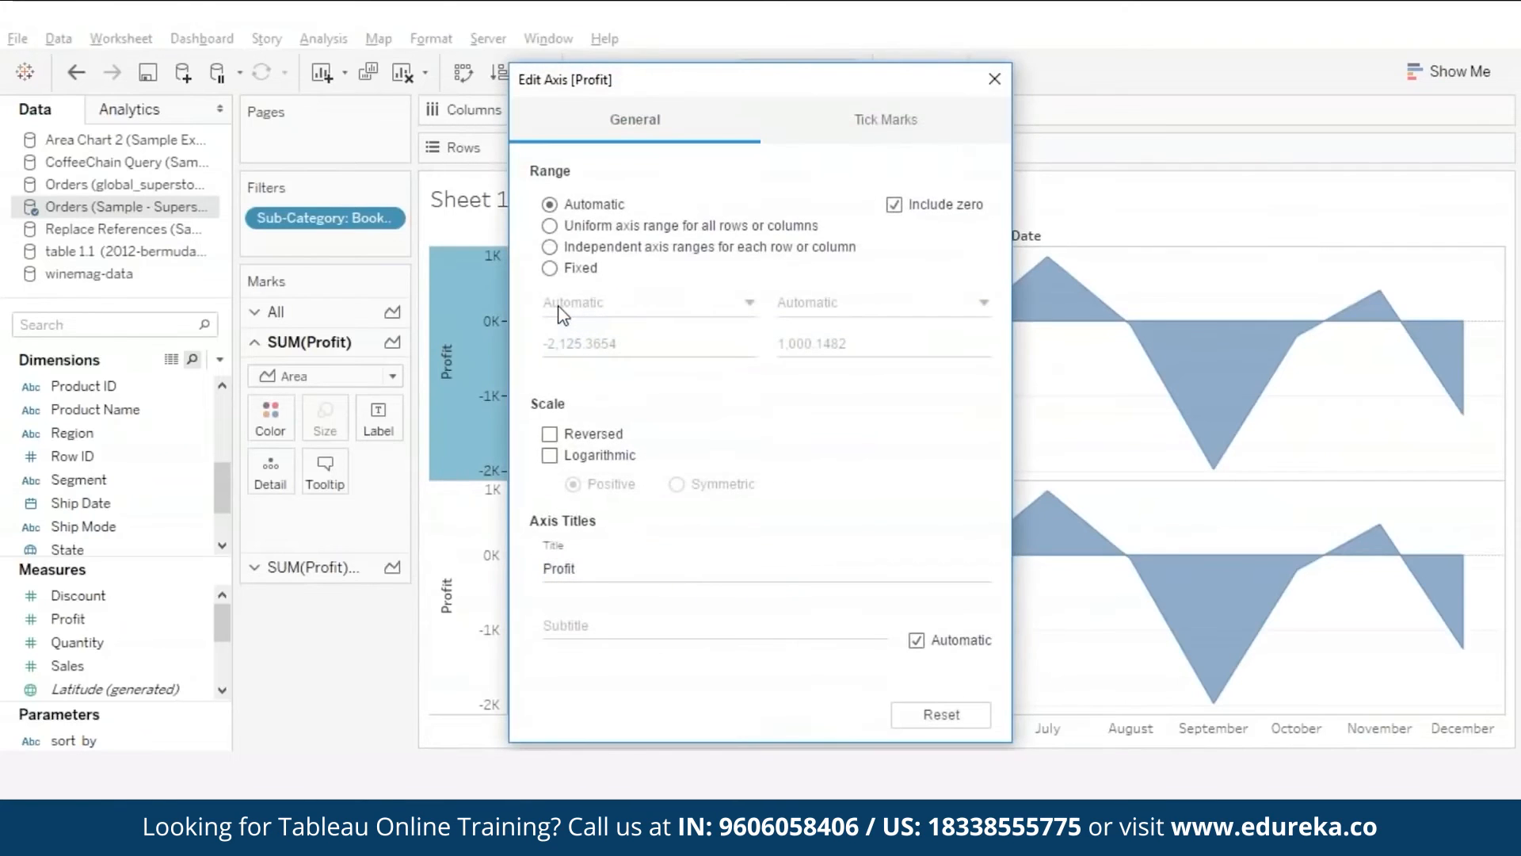
left_click(550, 268)
double_click(606, 348)
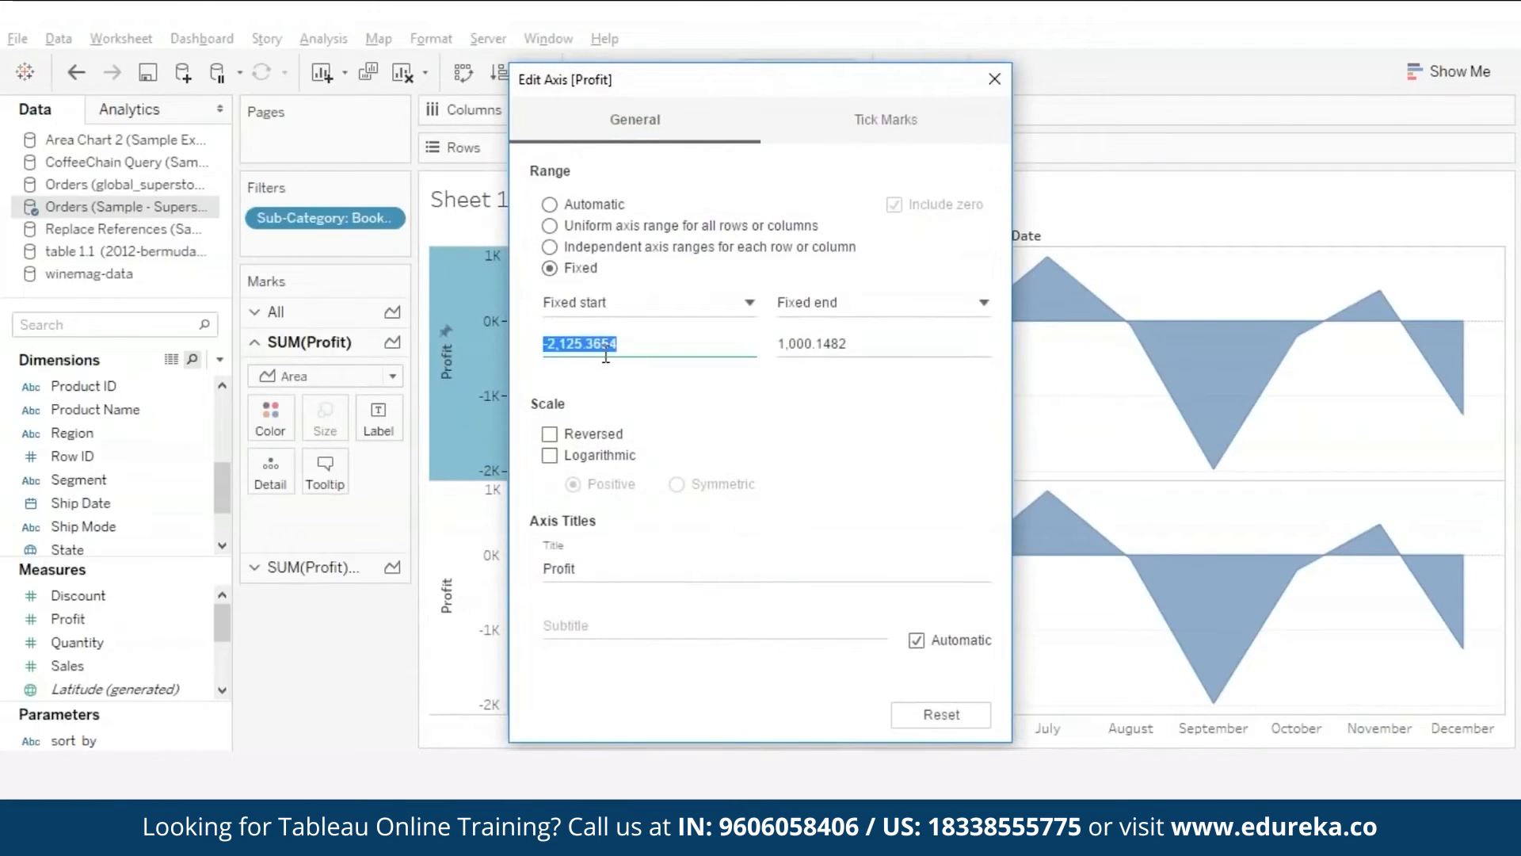
type("0")
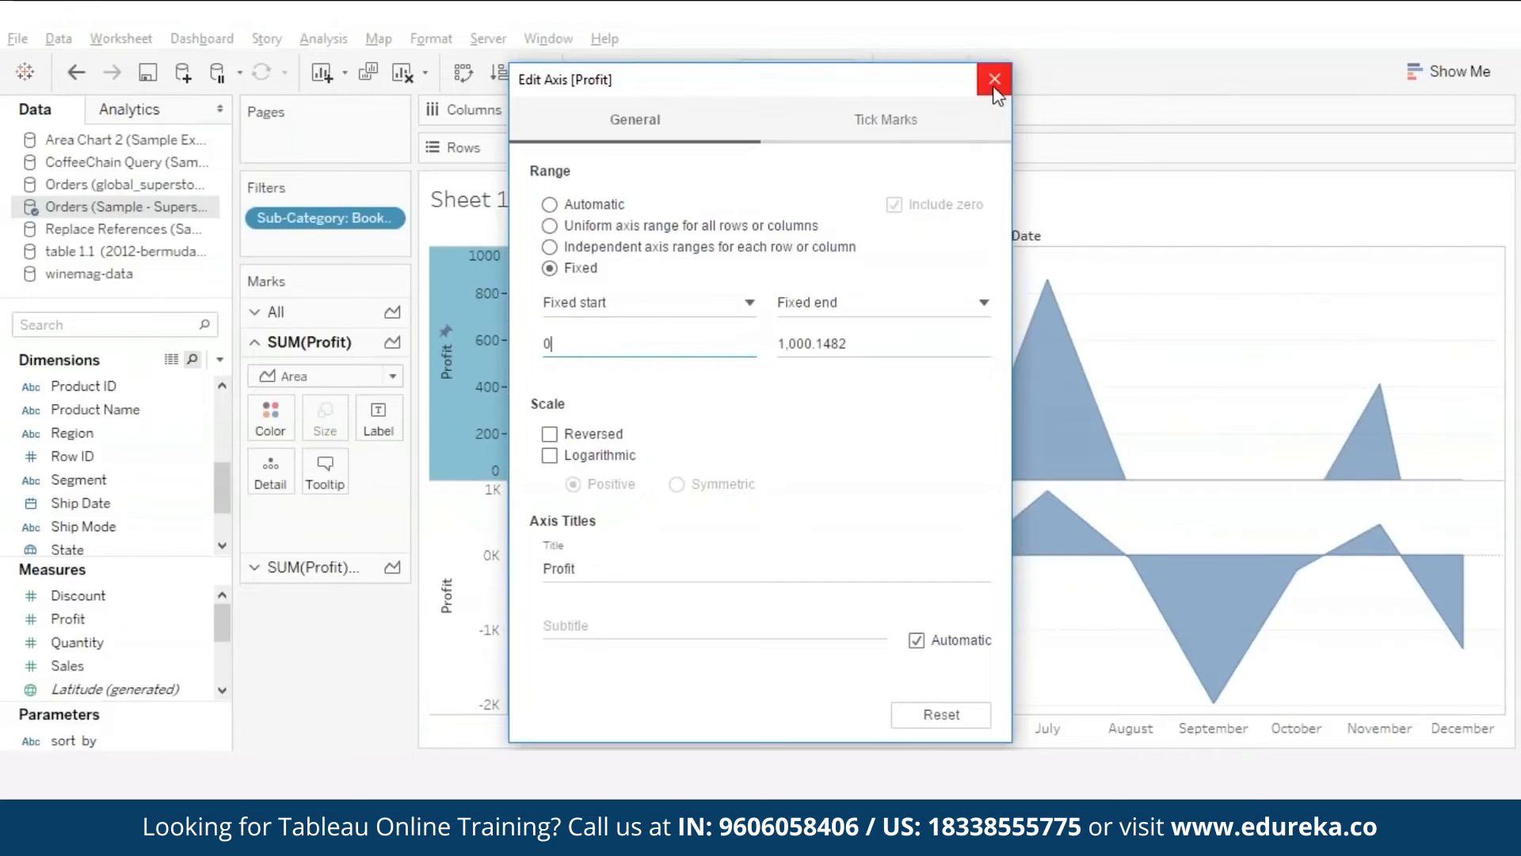
left_click(994, 85)
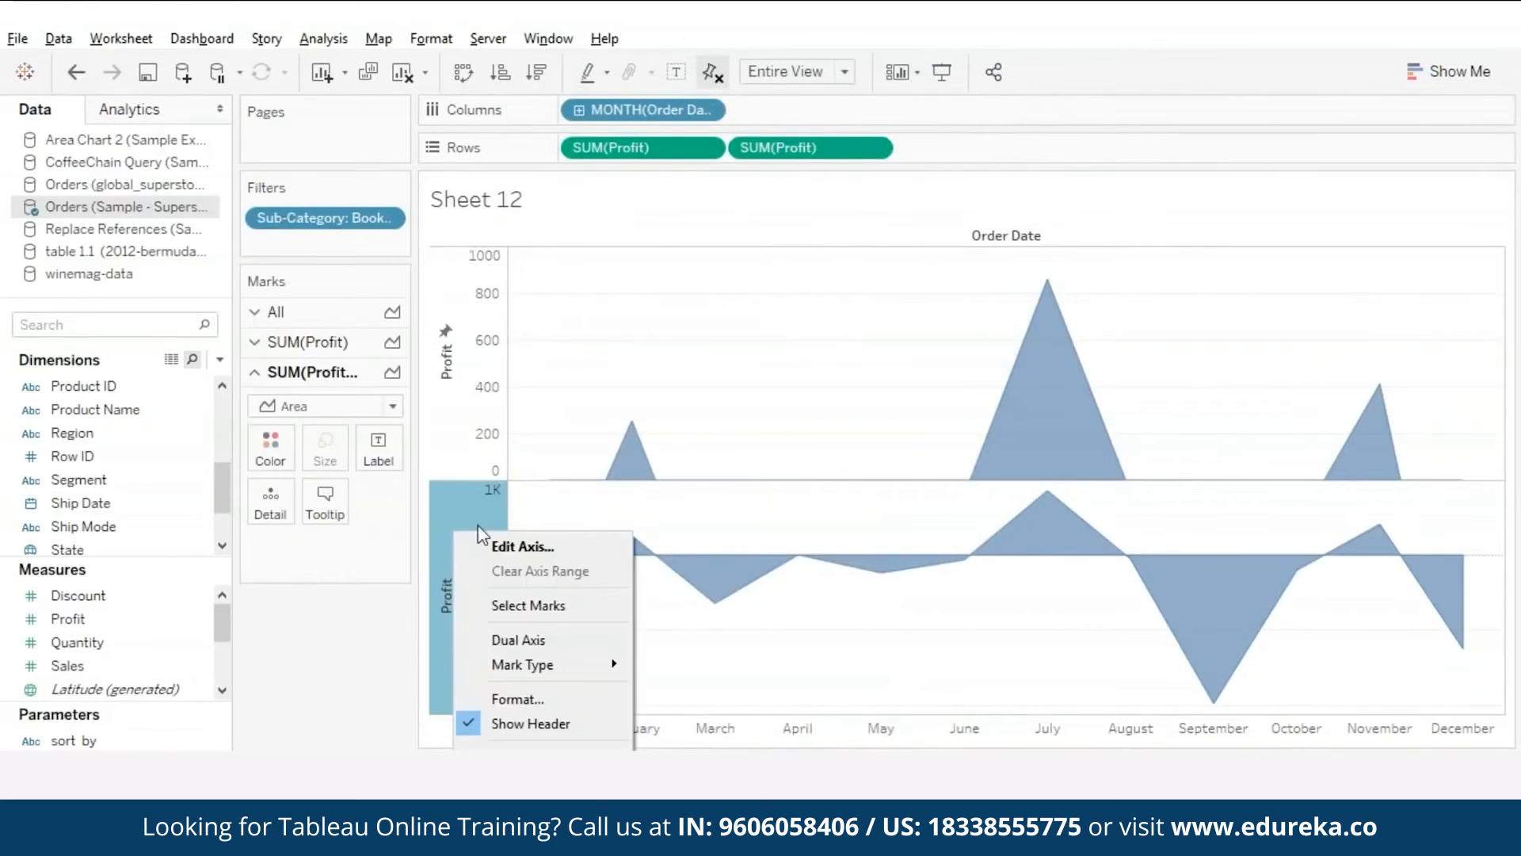
Step: Give the lower Profit axis a fixed range ending at 0
left_click(505, 548)
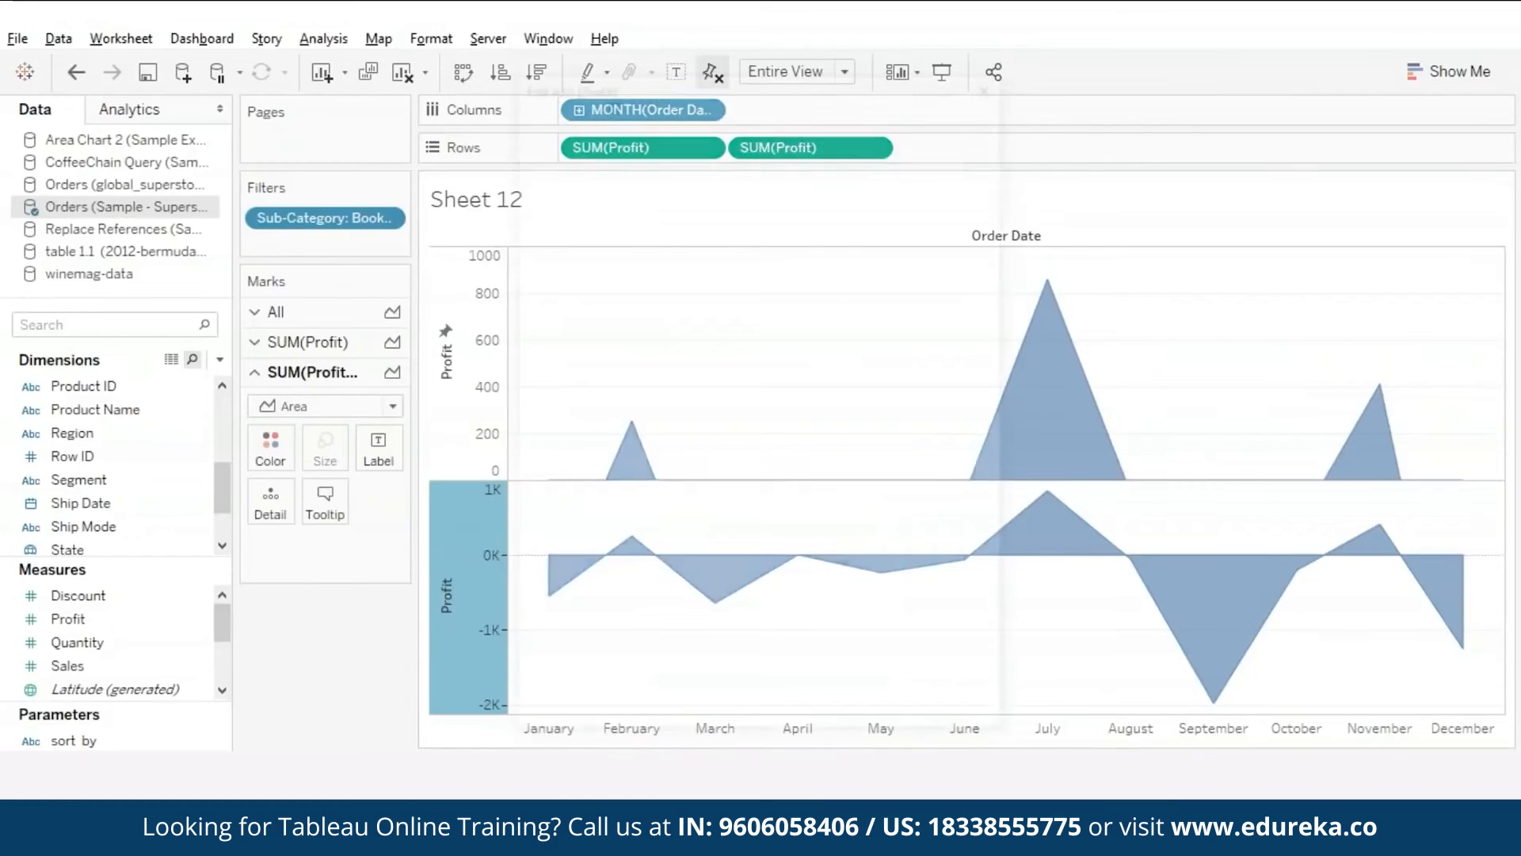
left_click(549, 268)
left_click(866, 346)
key("ctrl+a")
type("0")
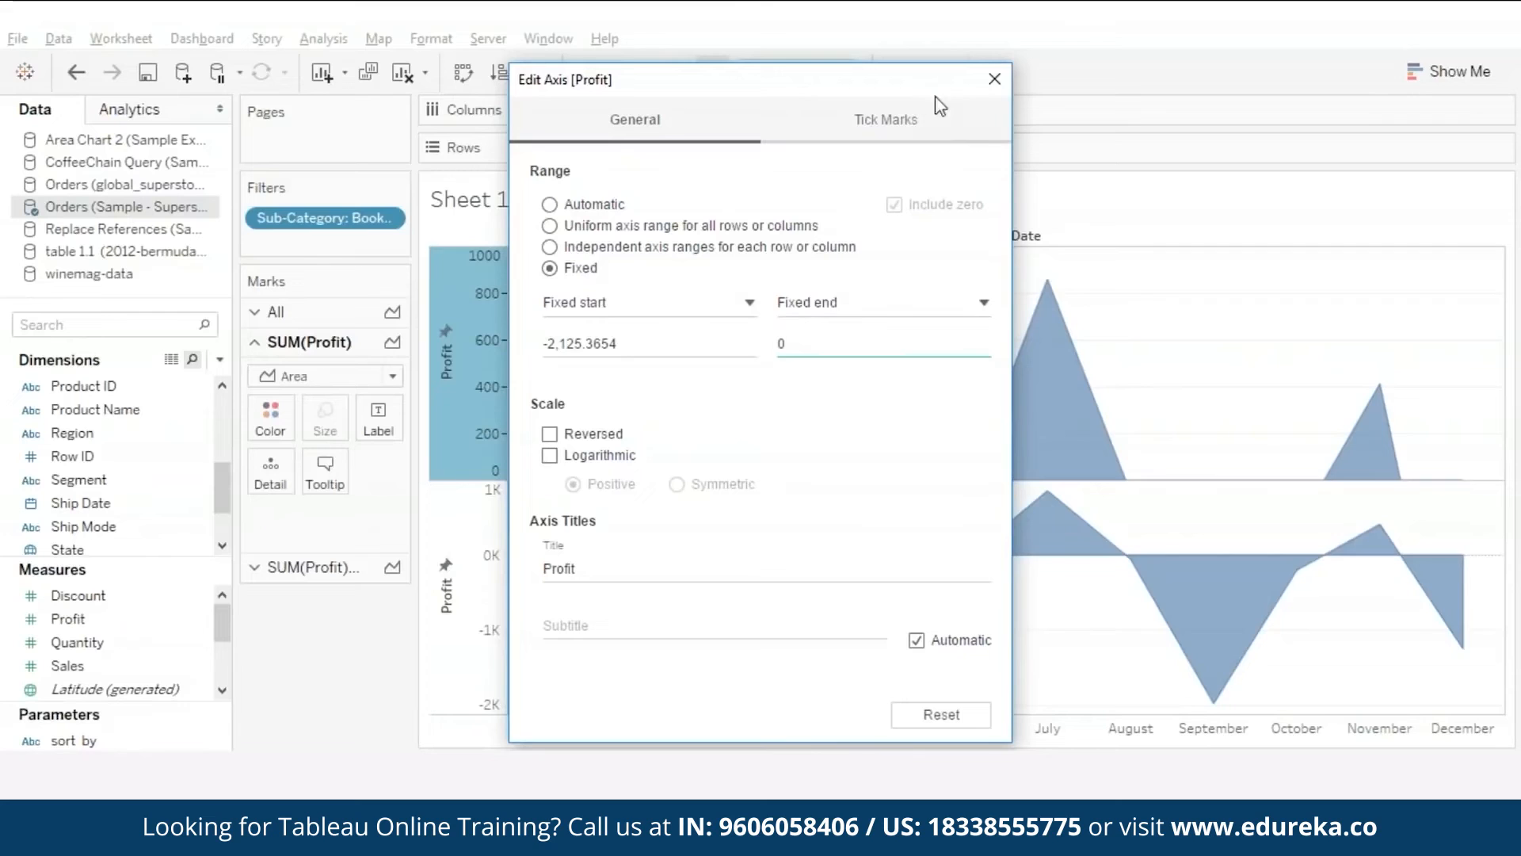
left_click(994, 79)
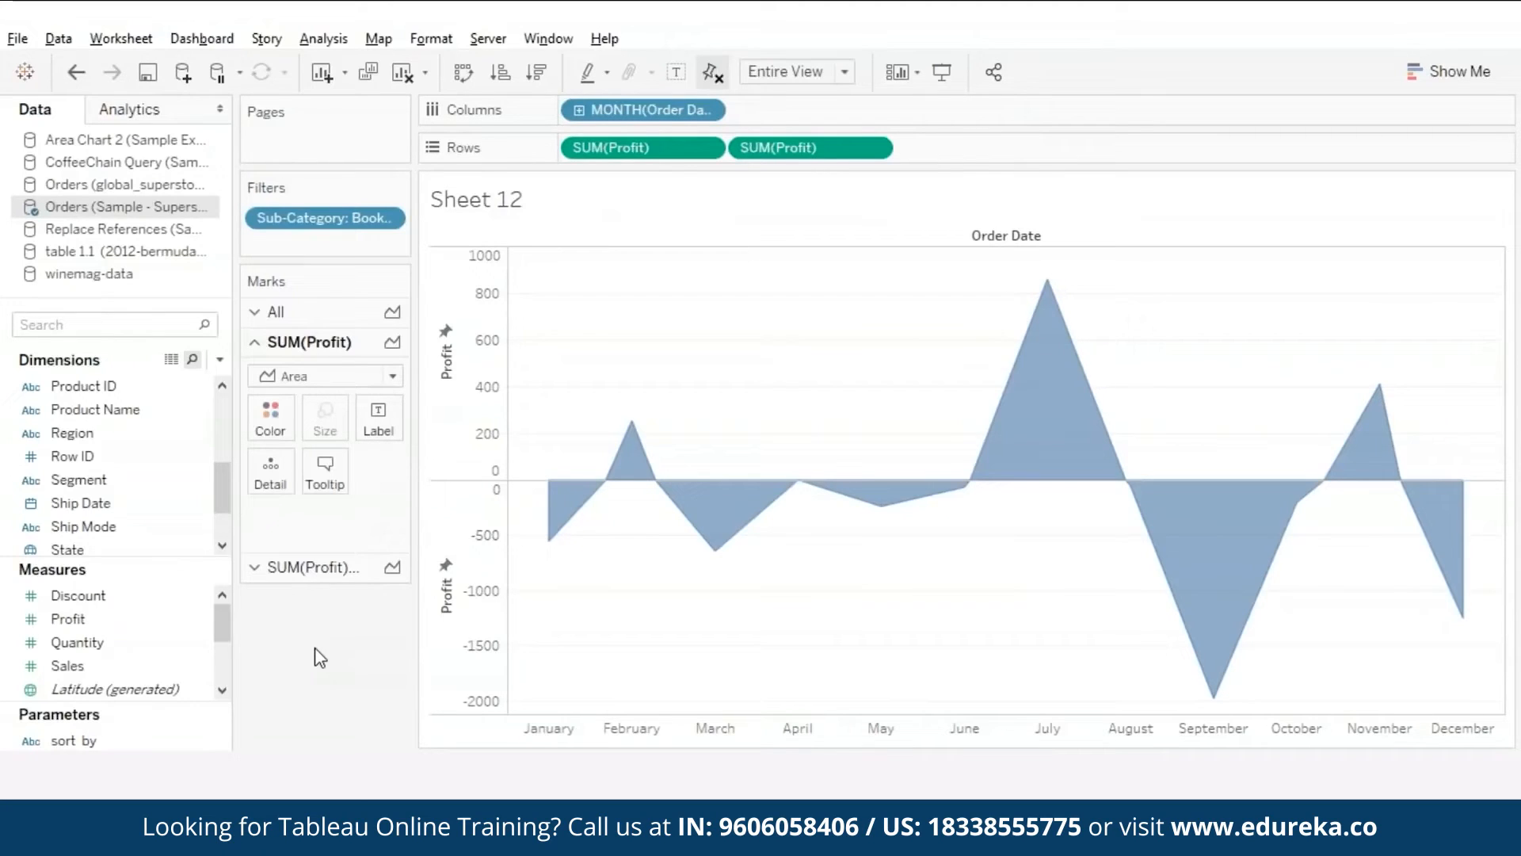
Step: Colour the upper positive-profit area green and the lower negative-profit area red
left_click(270, 416)
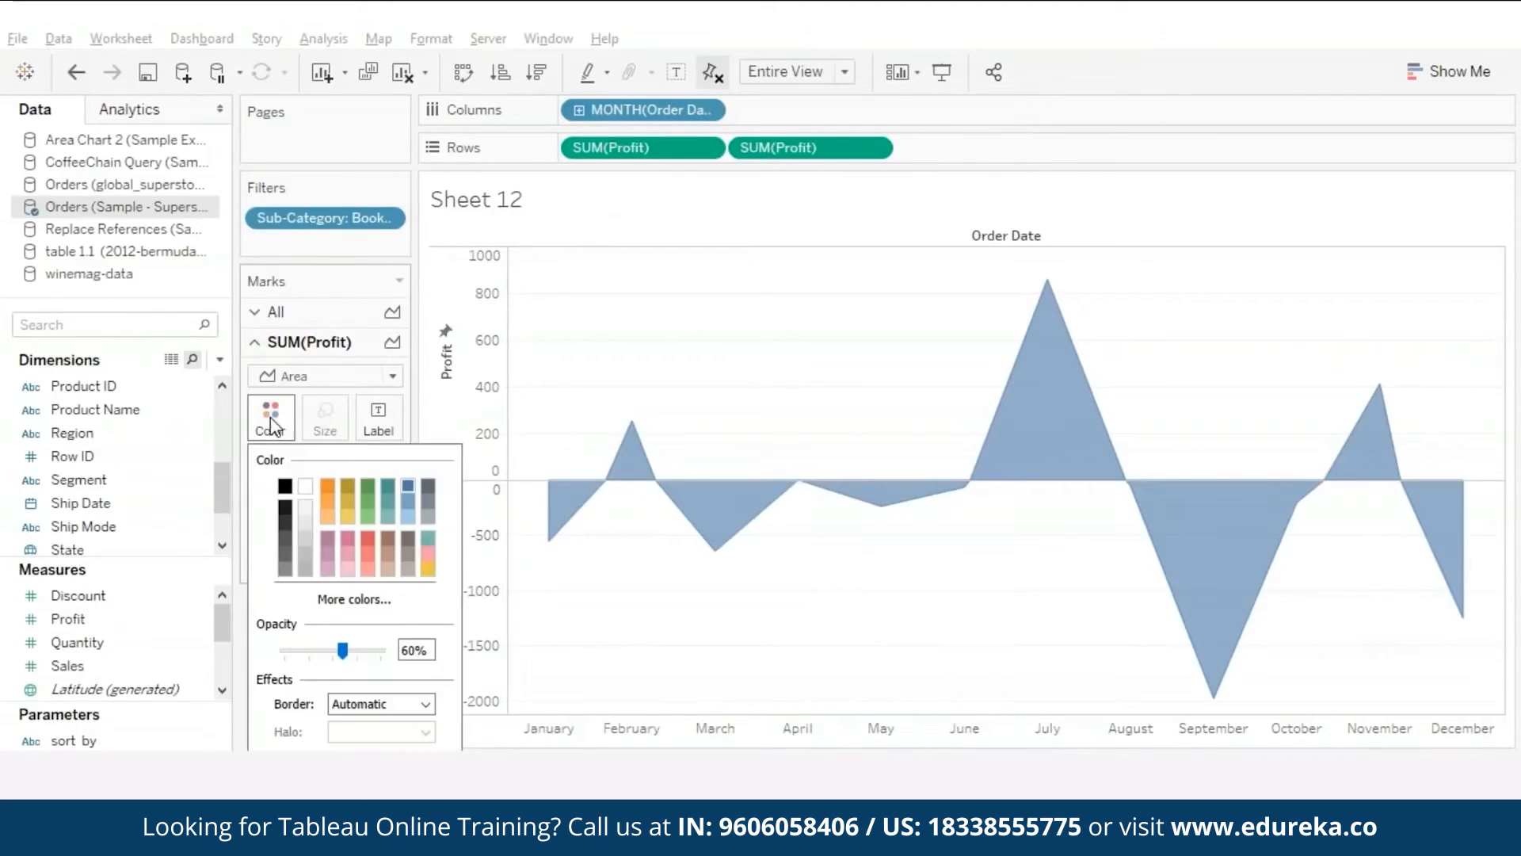
left_click(368, 492)
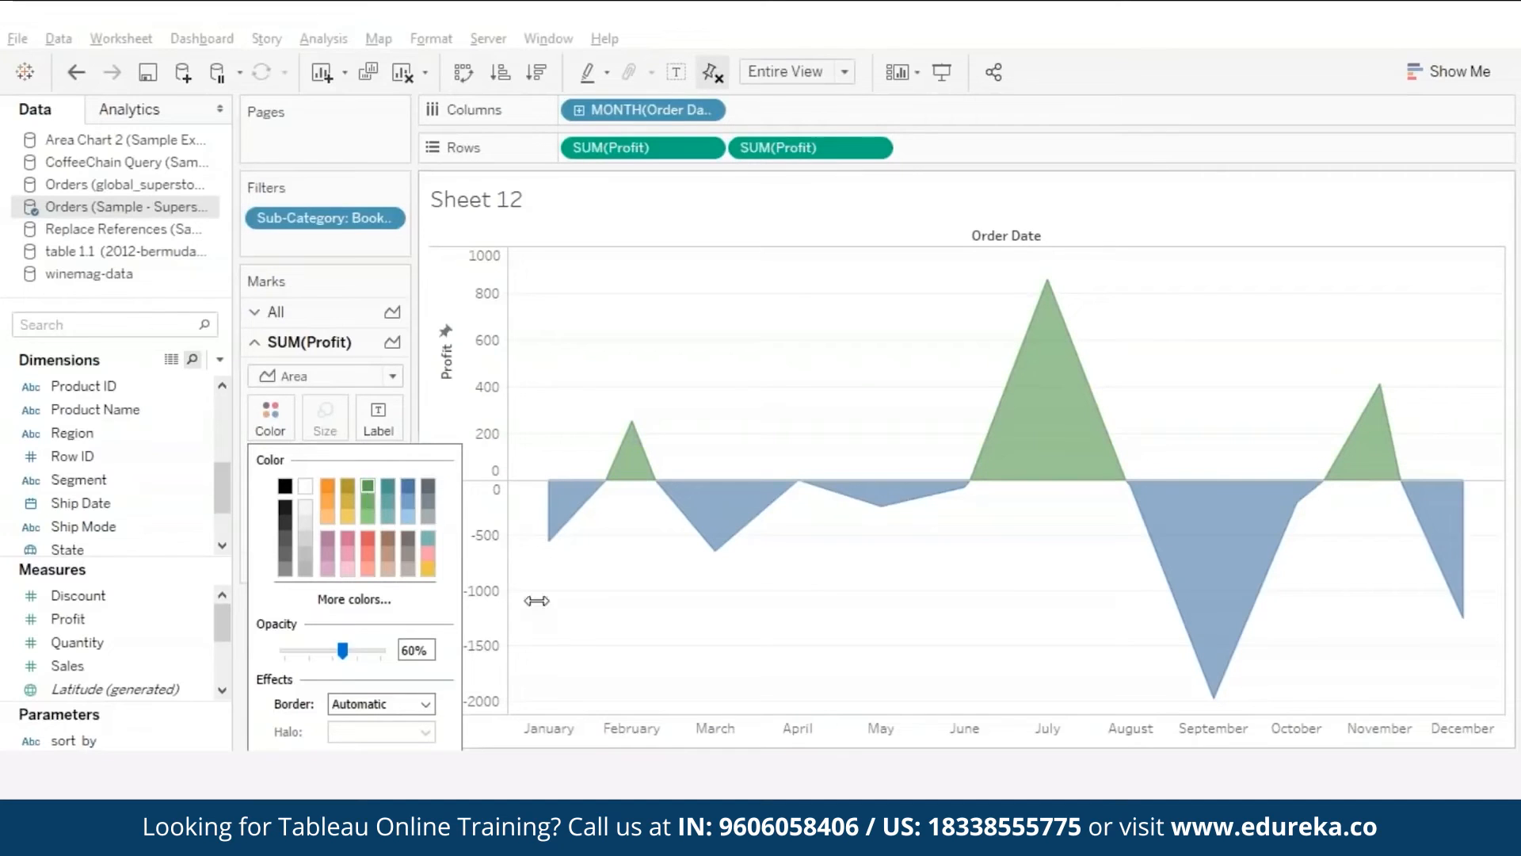
left_click(309, 569)
left_click(270, 448)
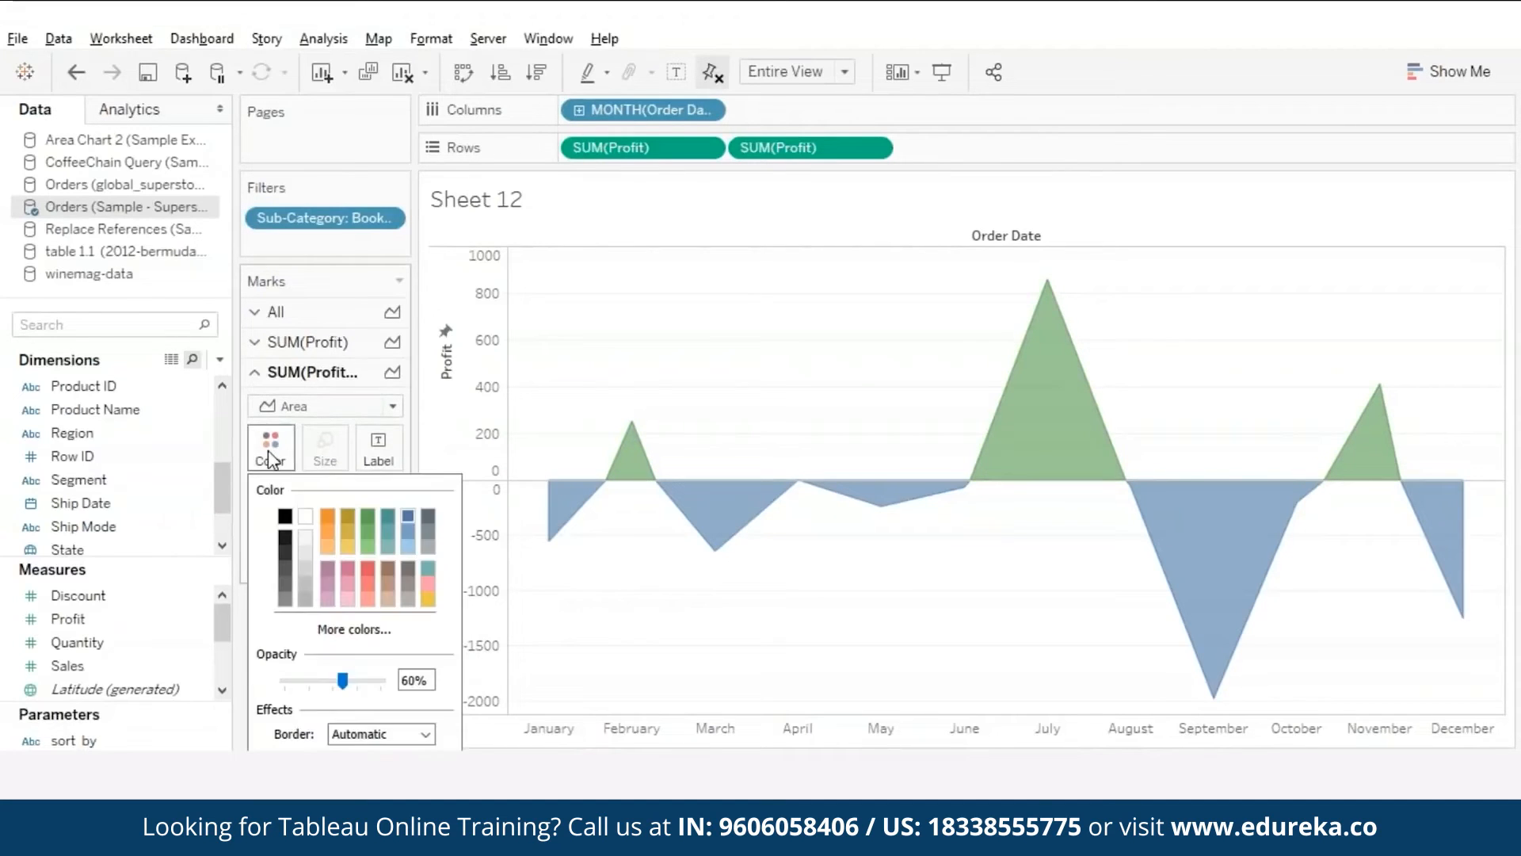
left_click(367, 578)
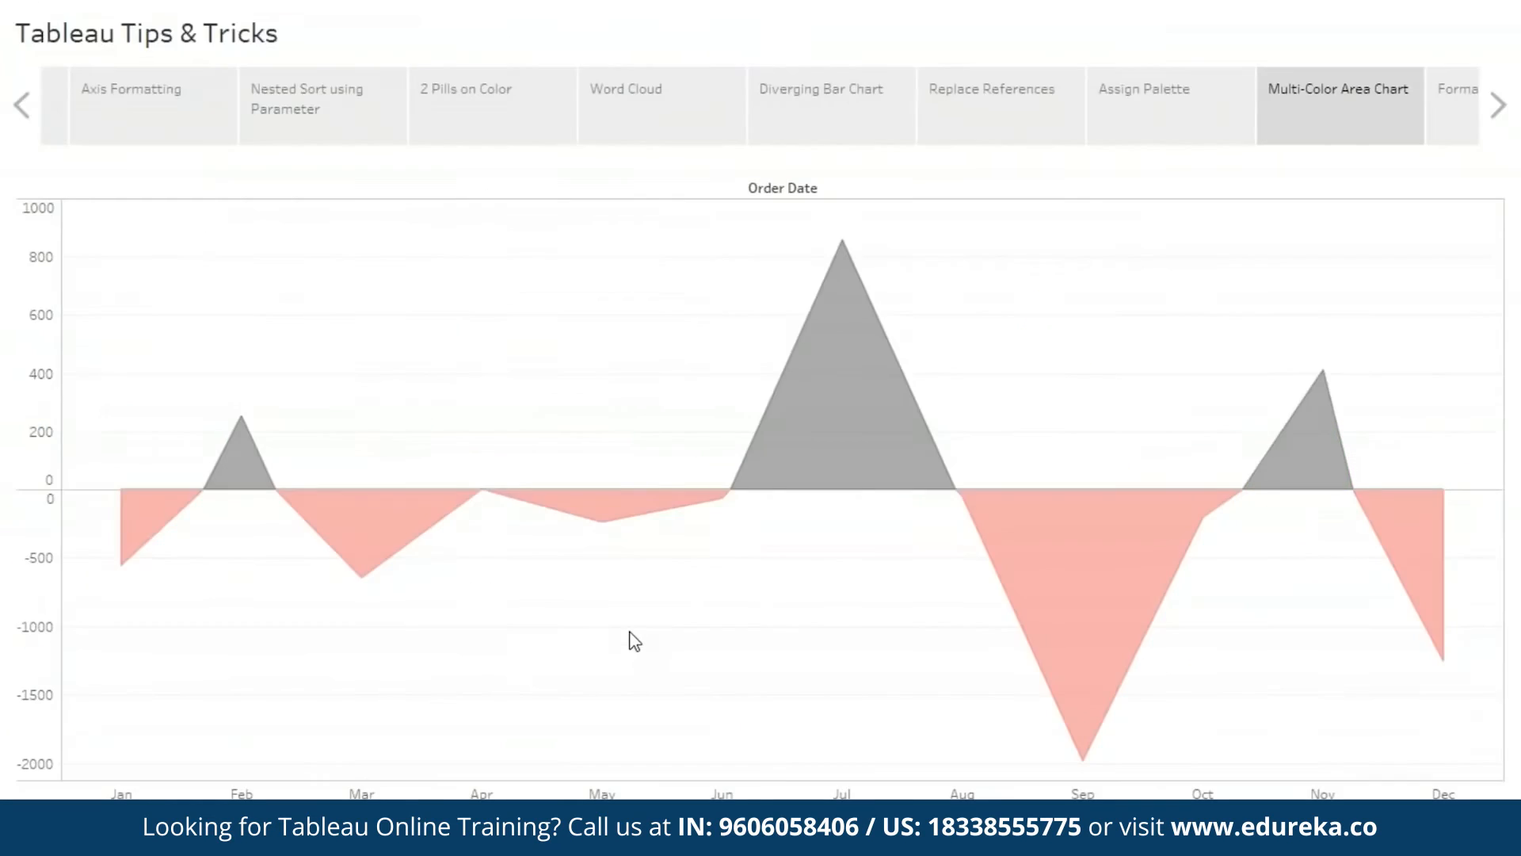
Step: Duplicate the running-sum SUM(Profit) on Rows in Sheet 13 and show the copy as a line coloured by Profit
left_click(1499, 109)
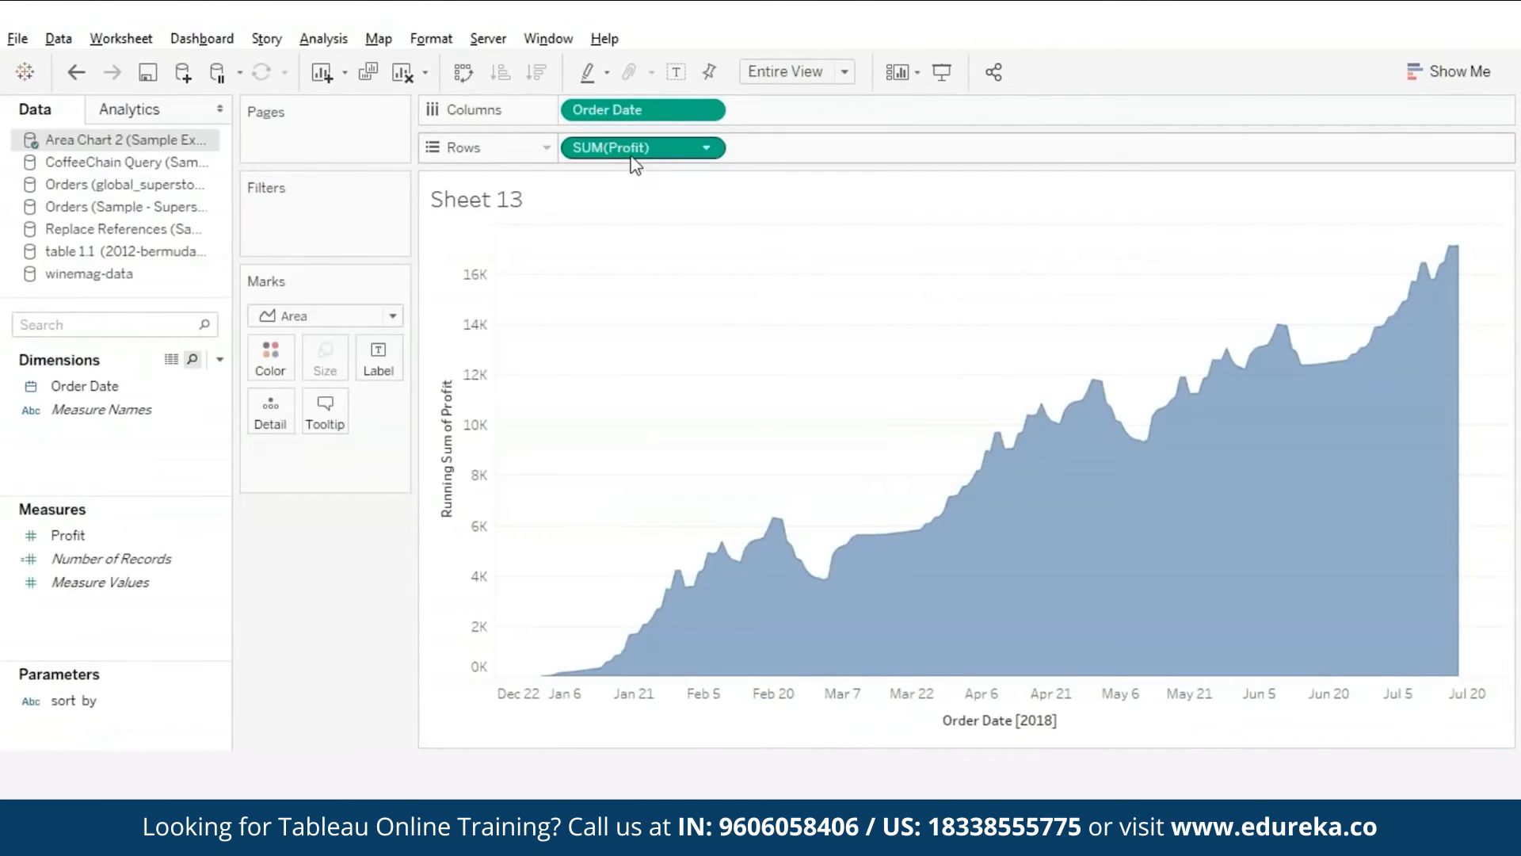
left_click_drag(653, 155, 835, 147)
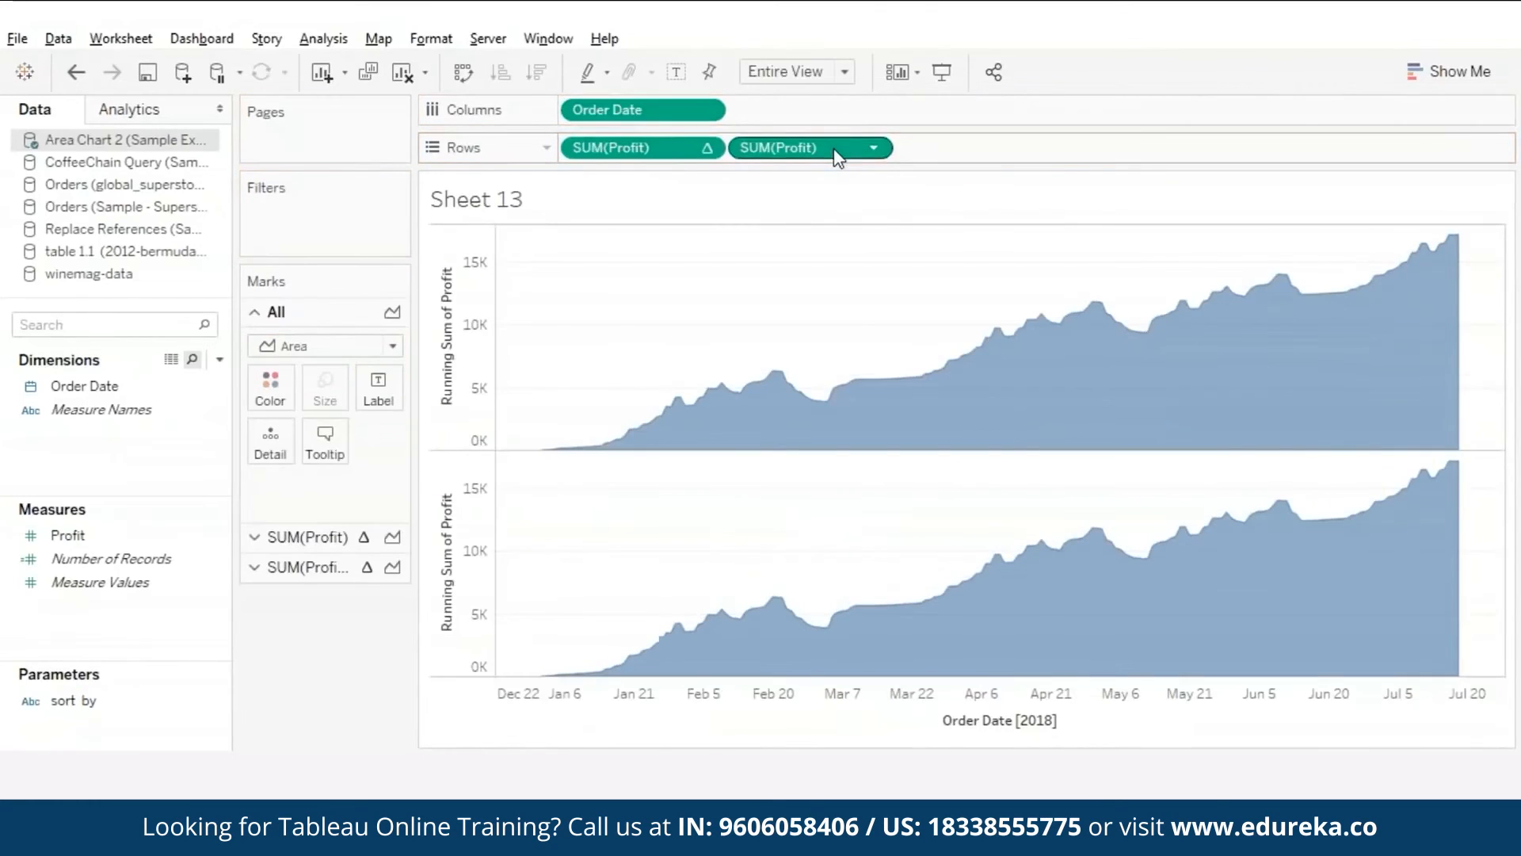
left_click(308, 566)
left_click(388, 408)
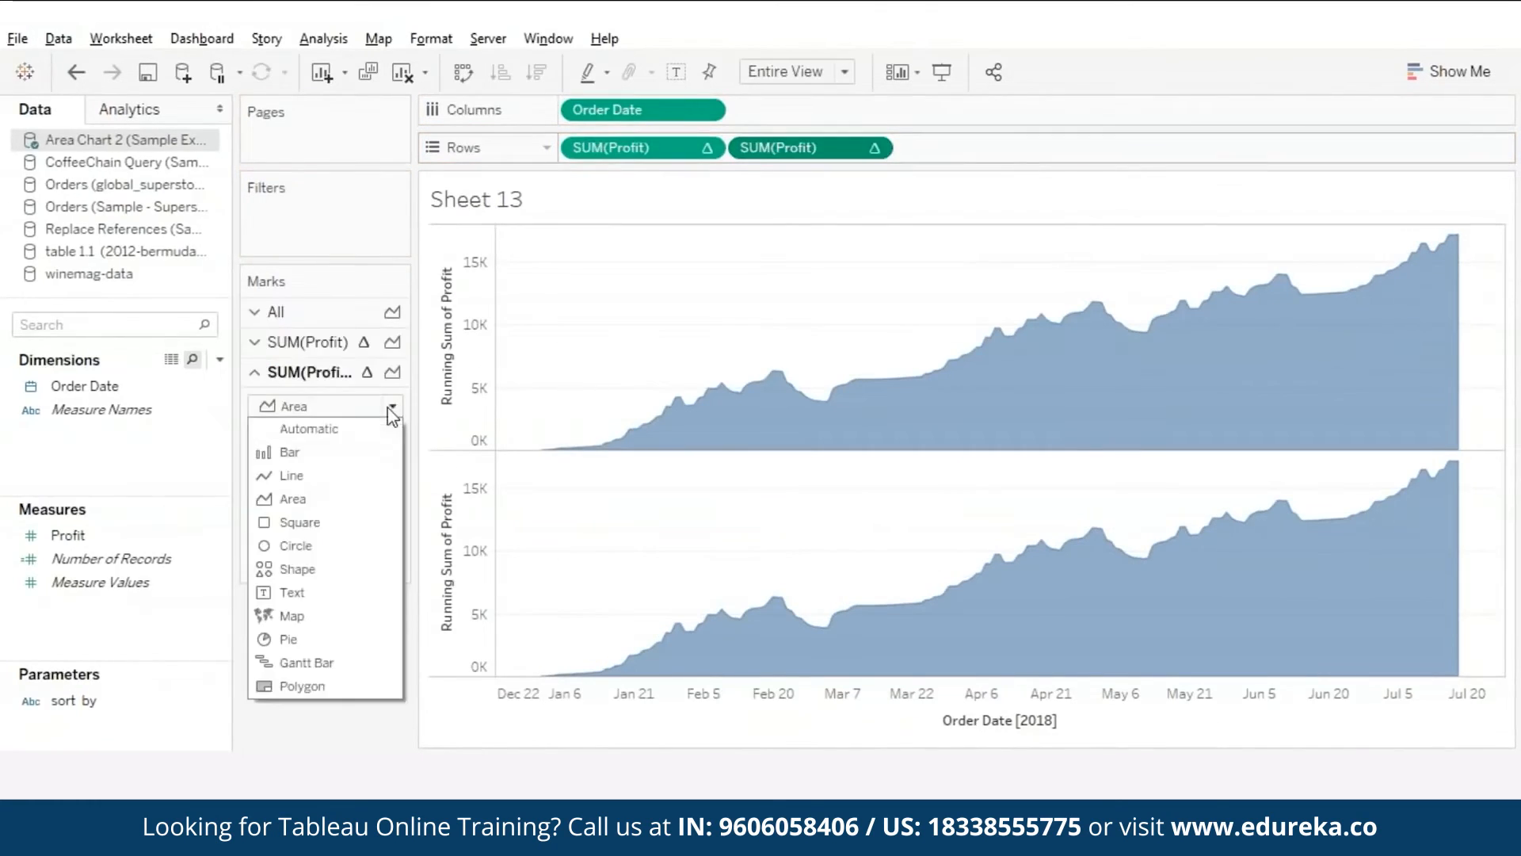
left_click(276, 478)
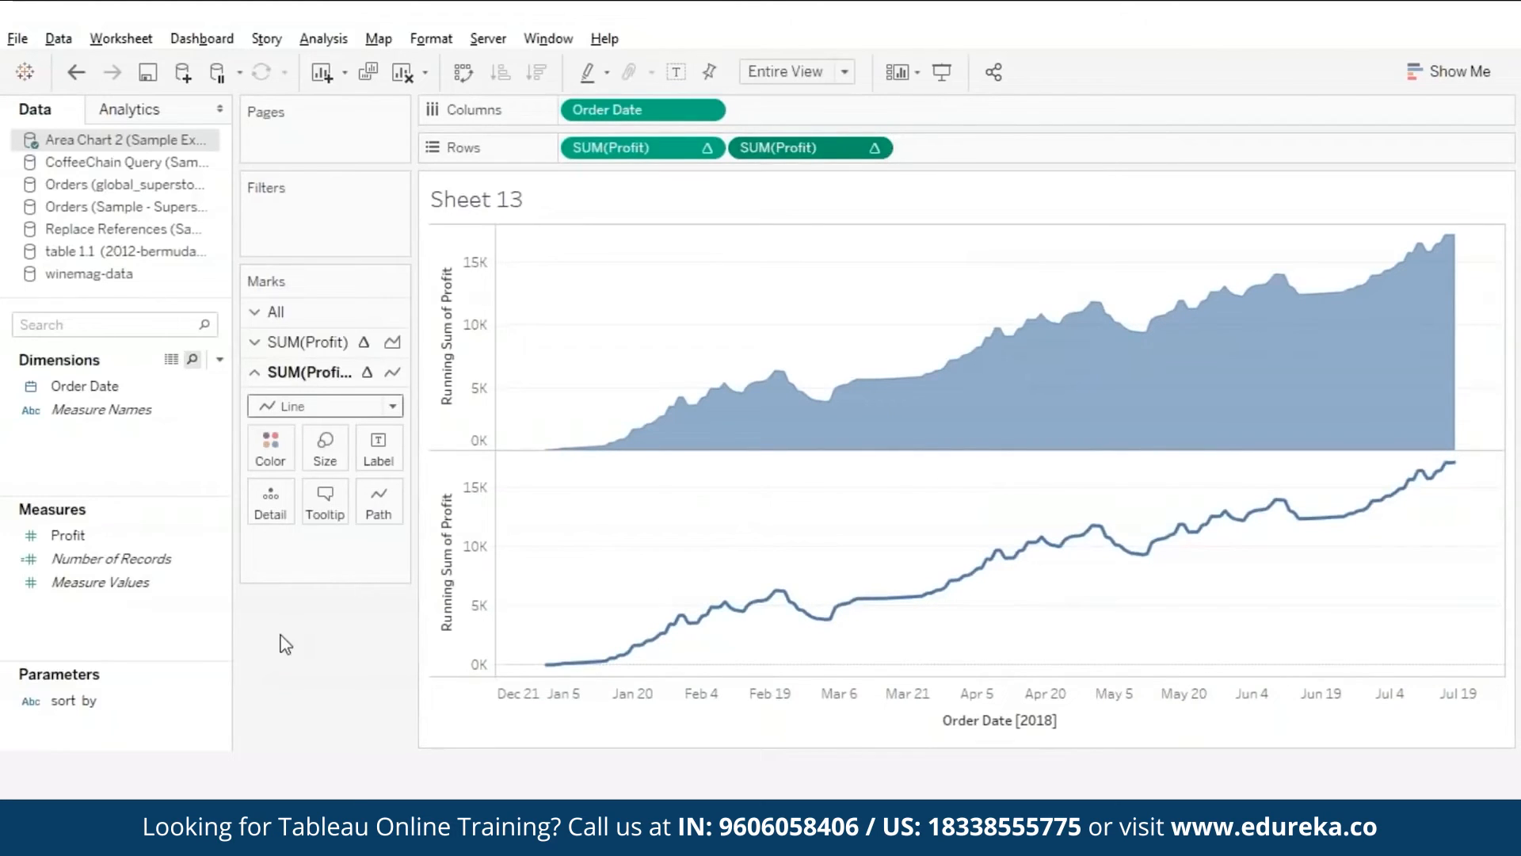
left_click(63, 537)
left_click_drag(61, 539, 271, 459)
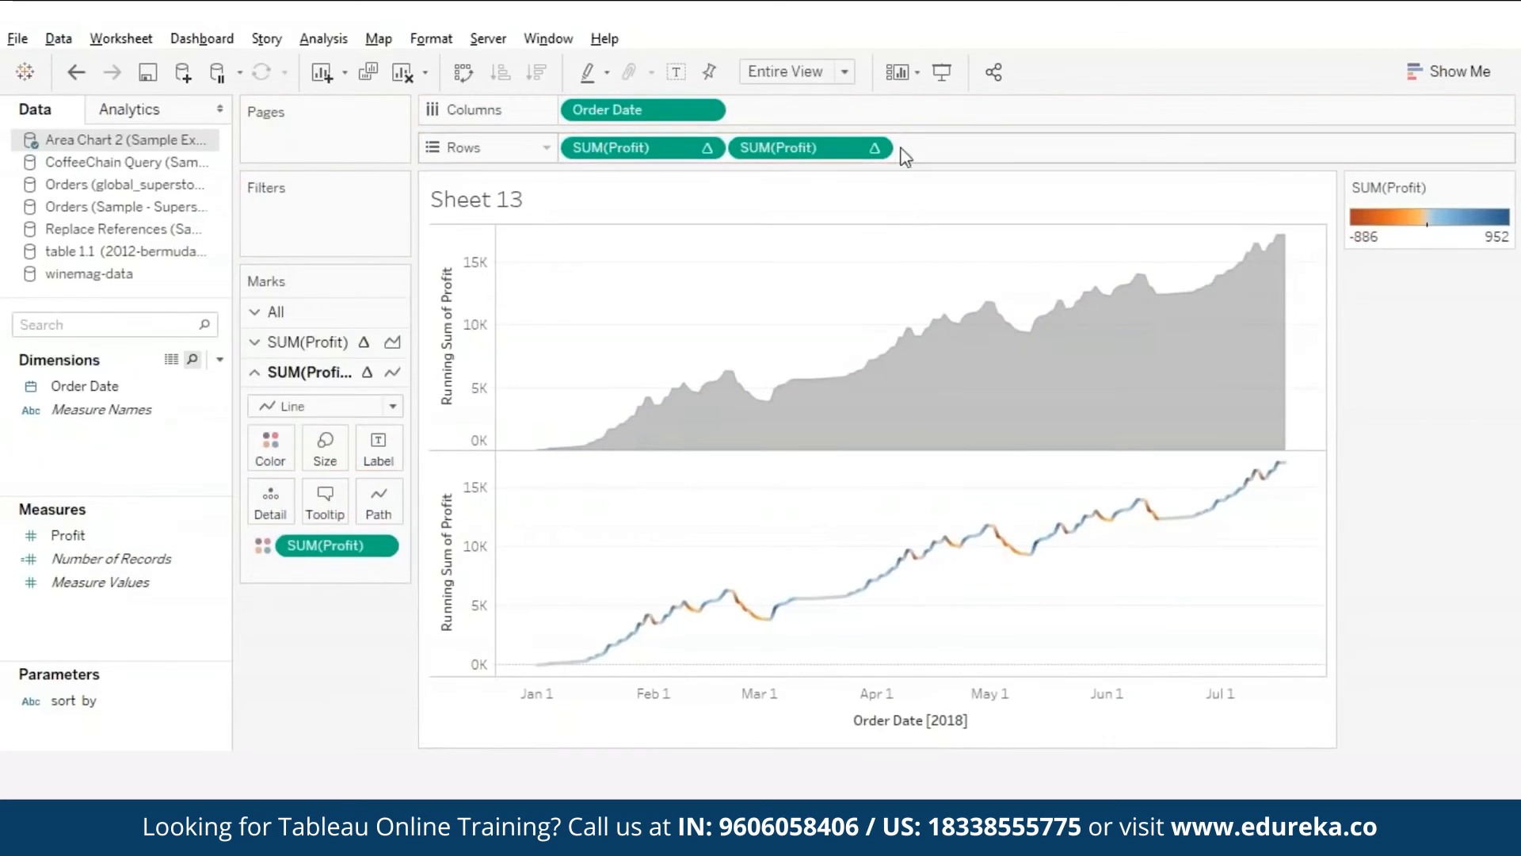
Step: Overlay the line on the area chart as a dual axis and hide the secondary axis header
left_click(873, 149)
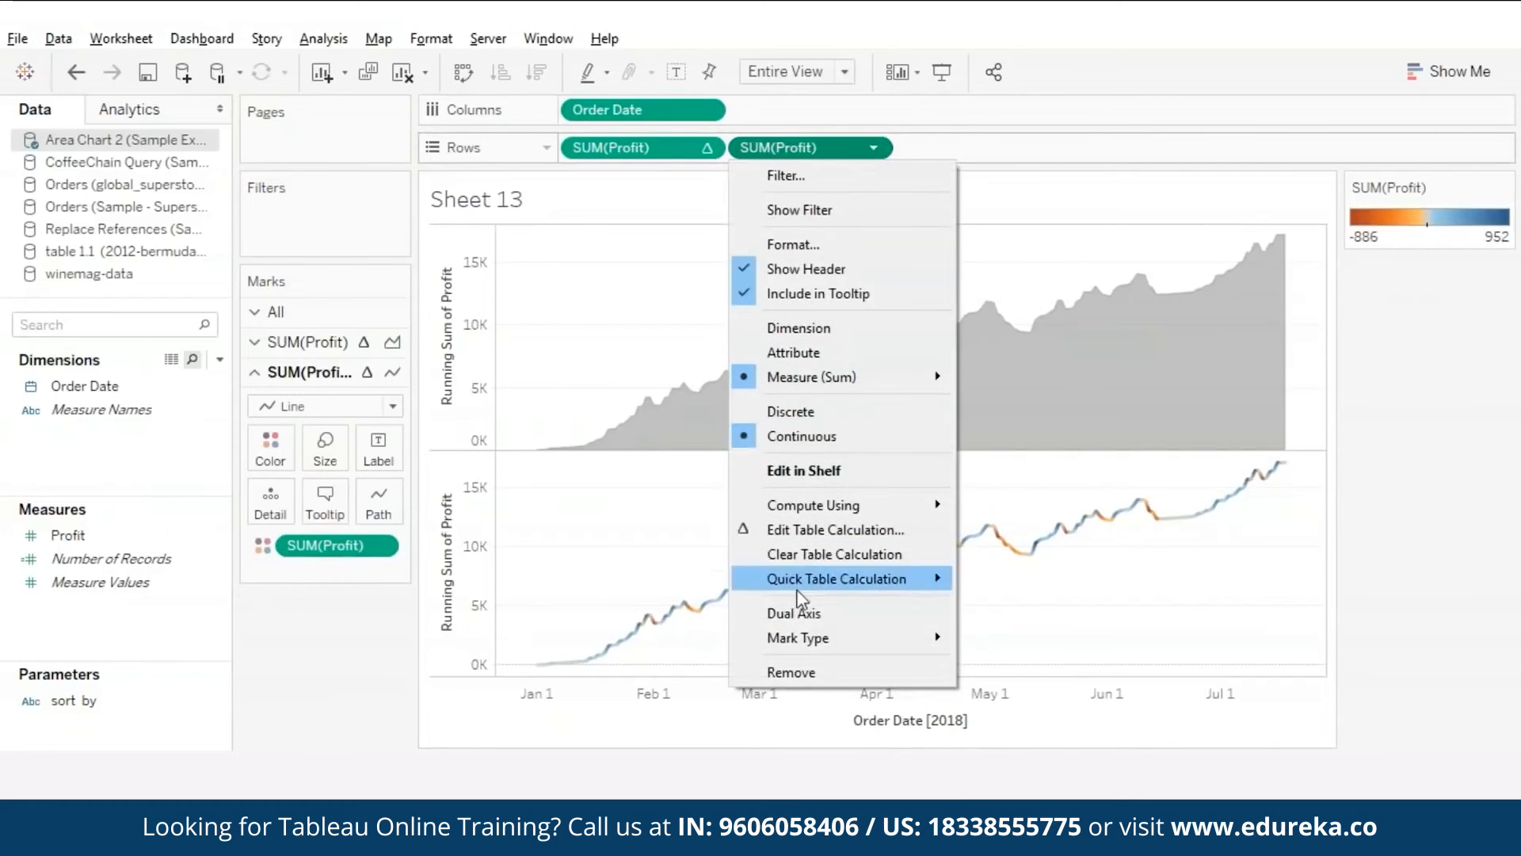
left_click(788, 614)
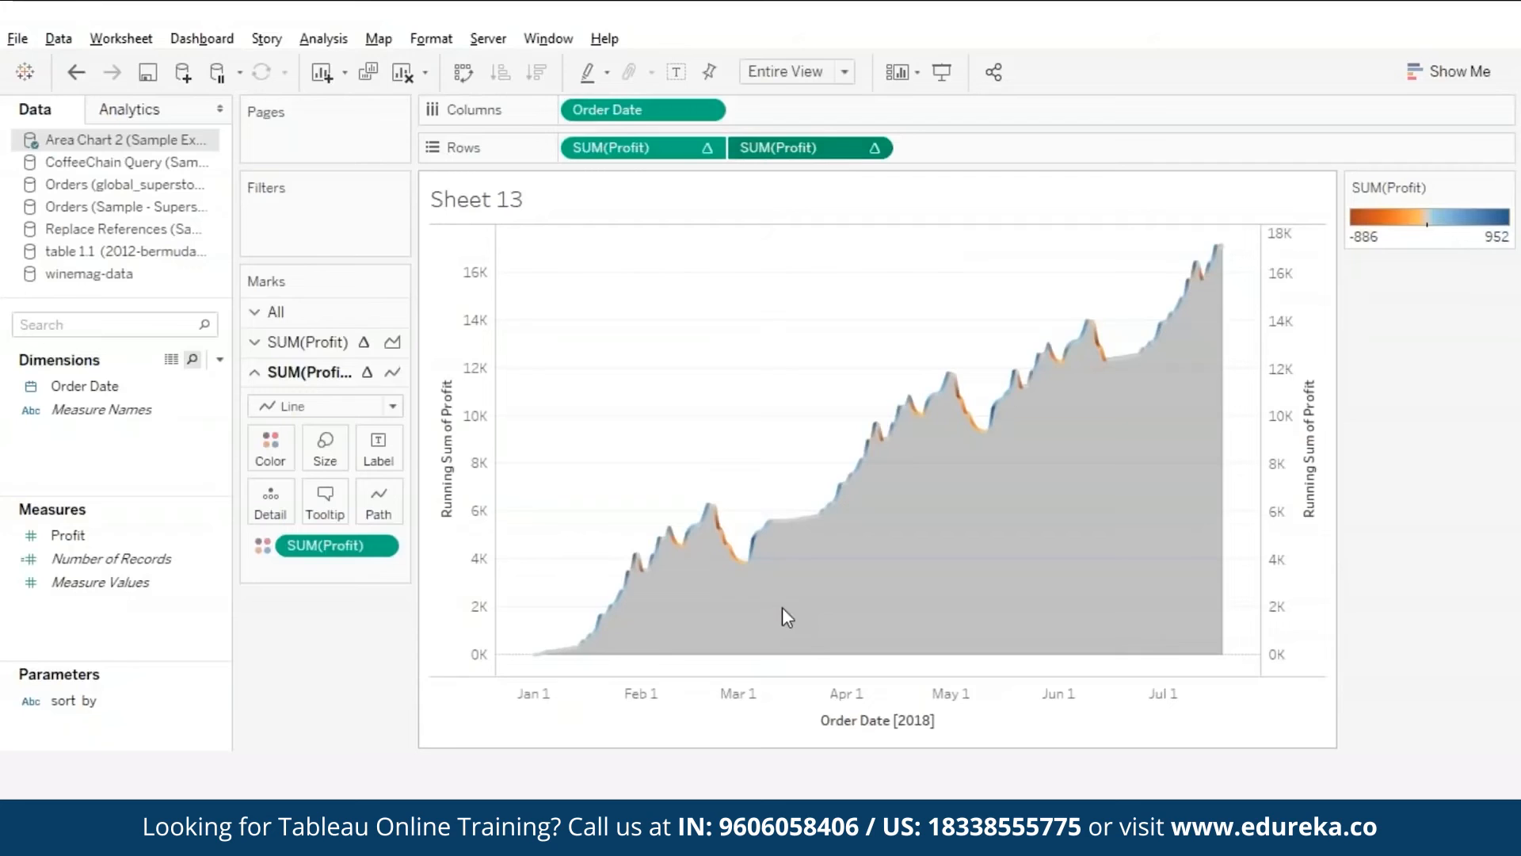
right_click(1284, 431)
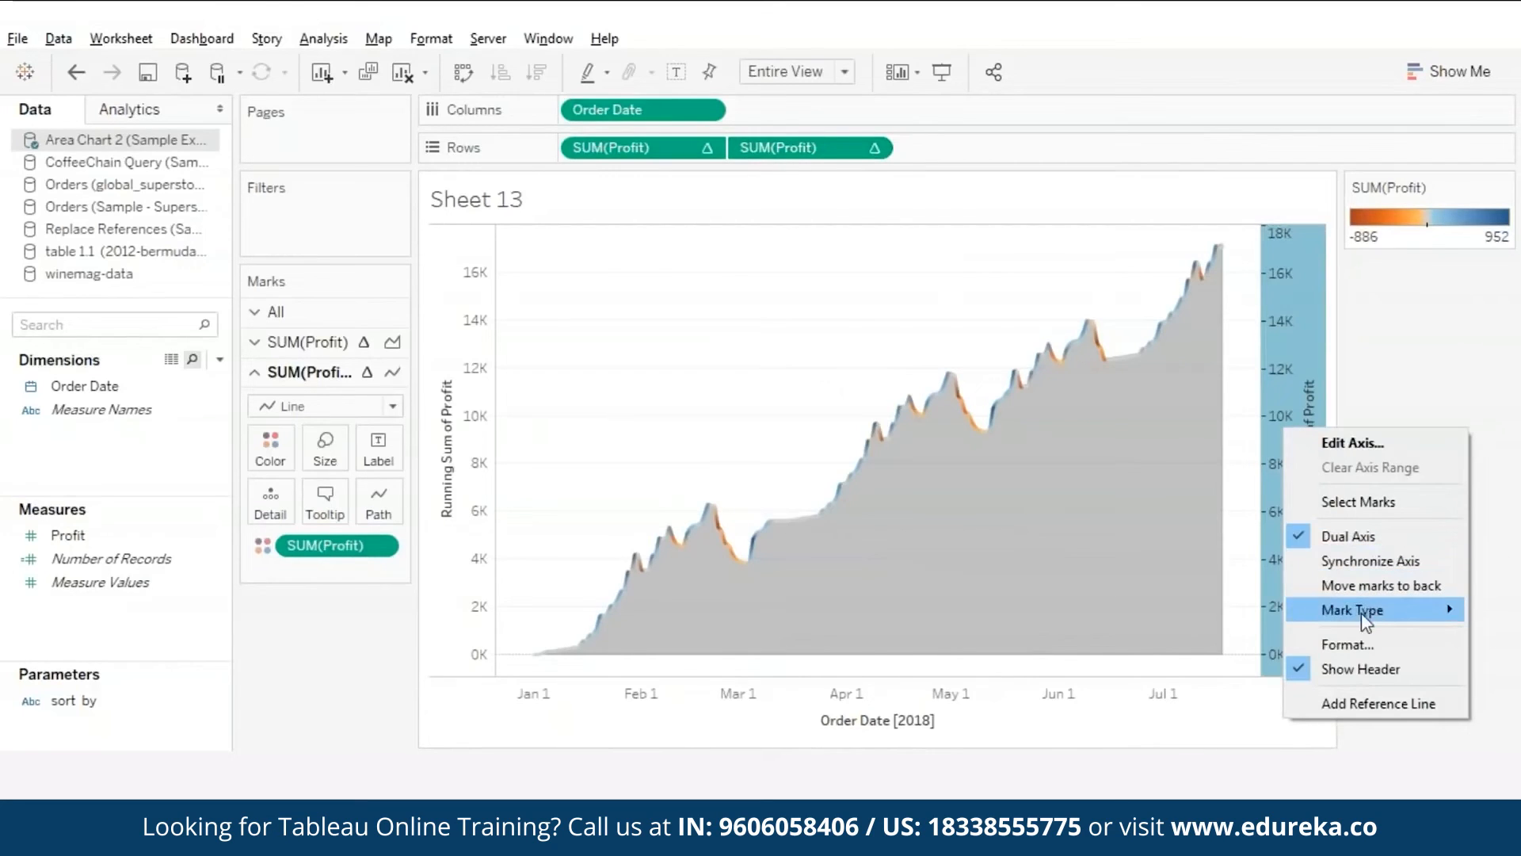
left_click(1358, 668)
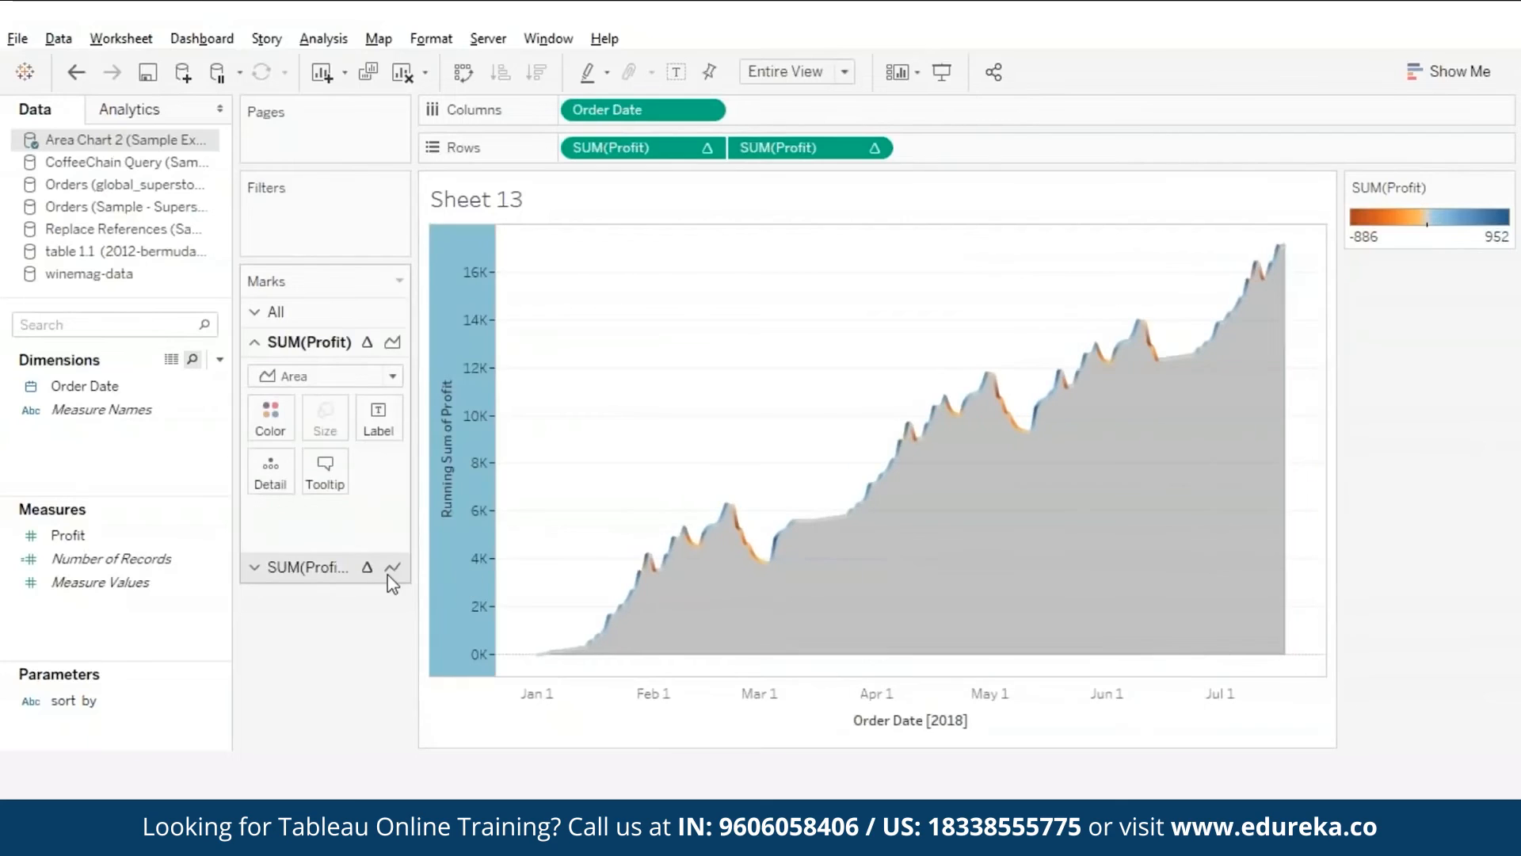
Step: Set the running-sum area's opacity to 17% and its colour to purple
left_click(268, 412)
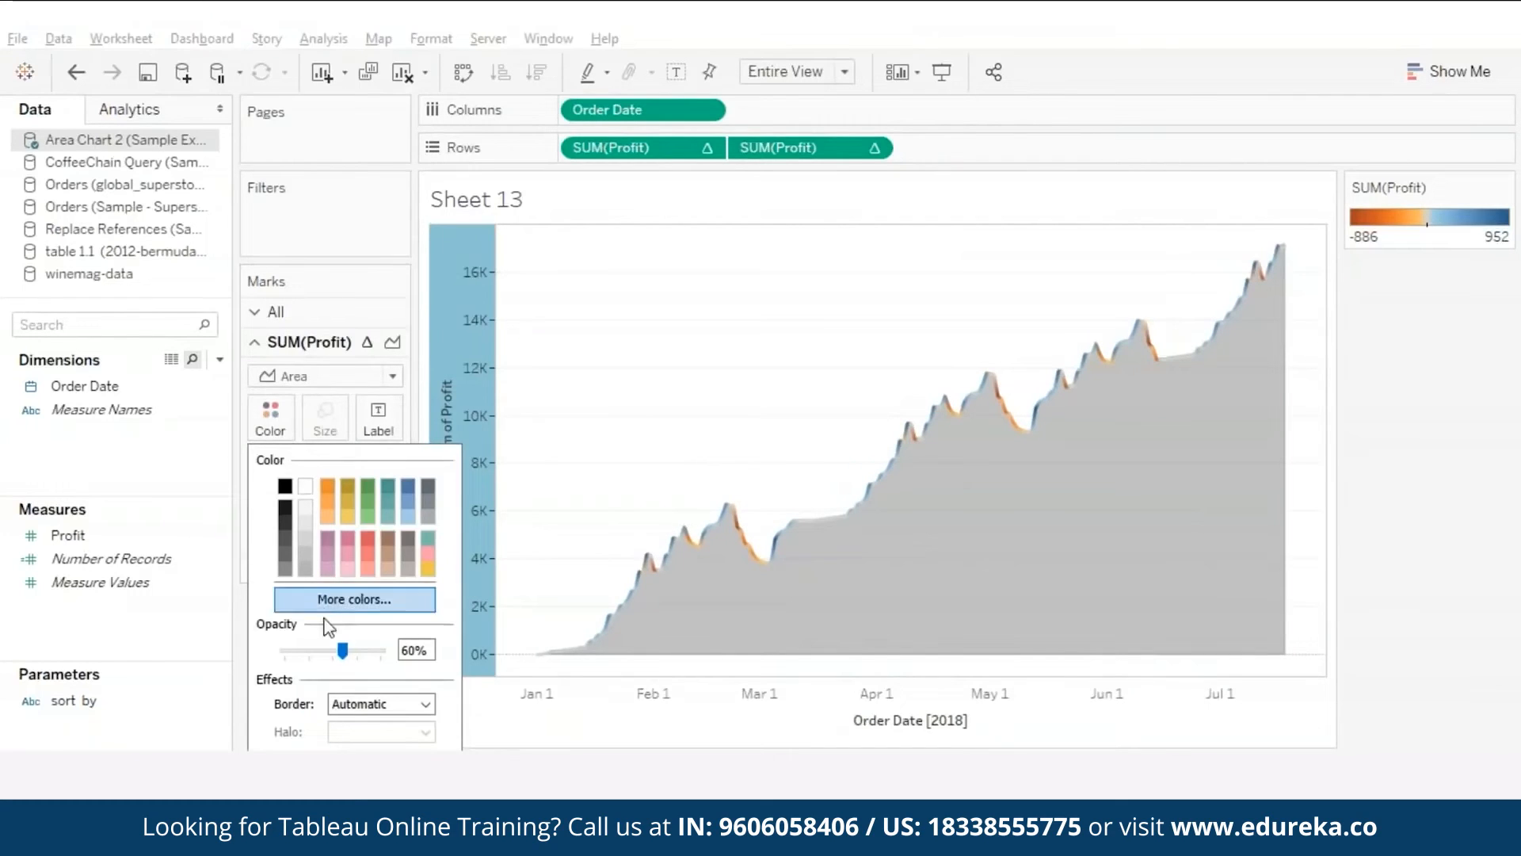
left_click_drag(342, 650, 304, 657)
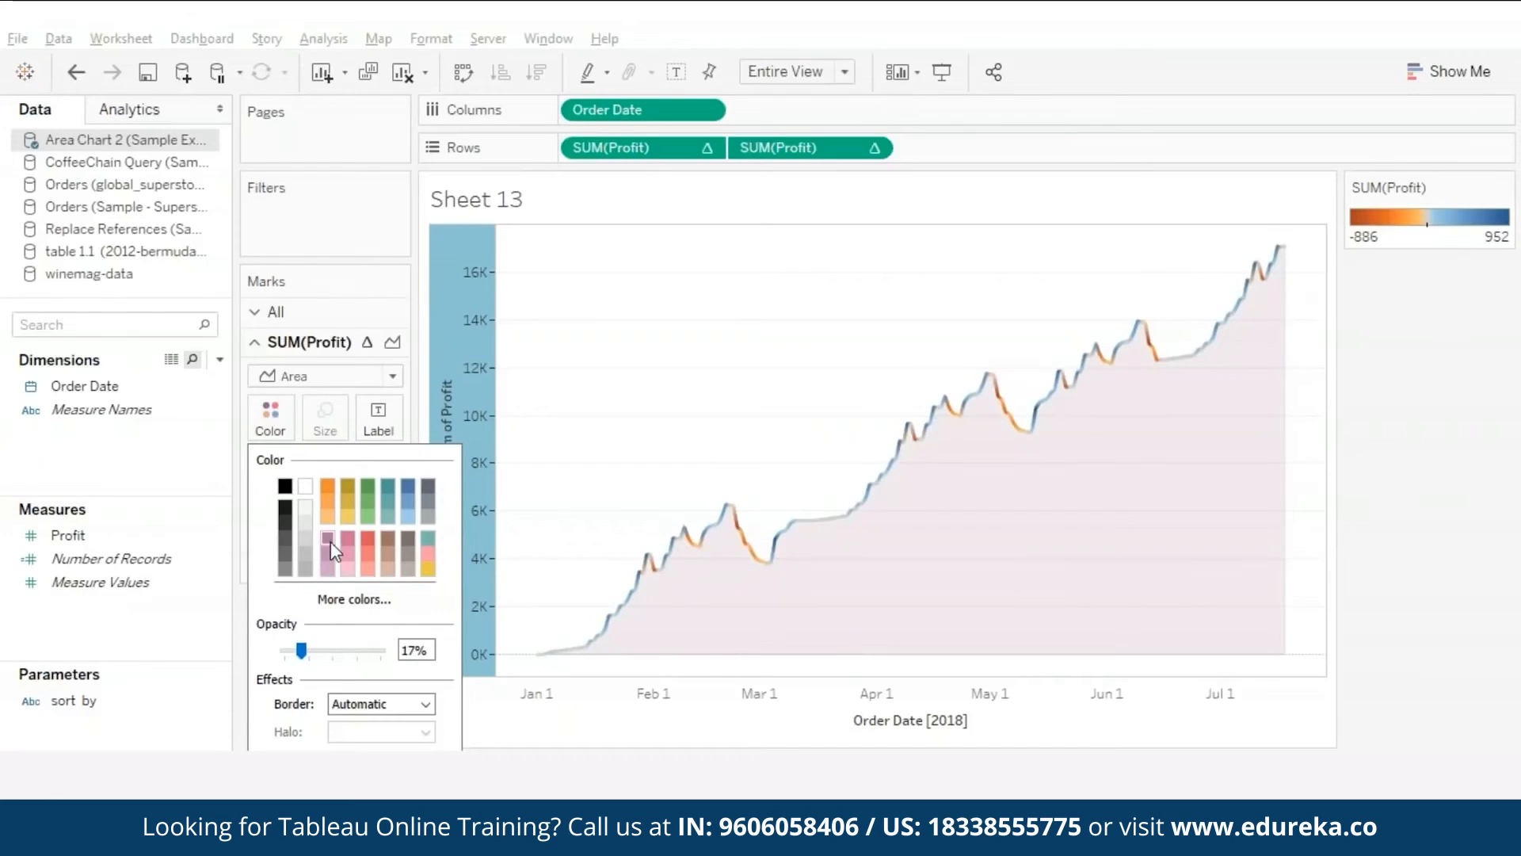
left_click(210, 702)
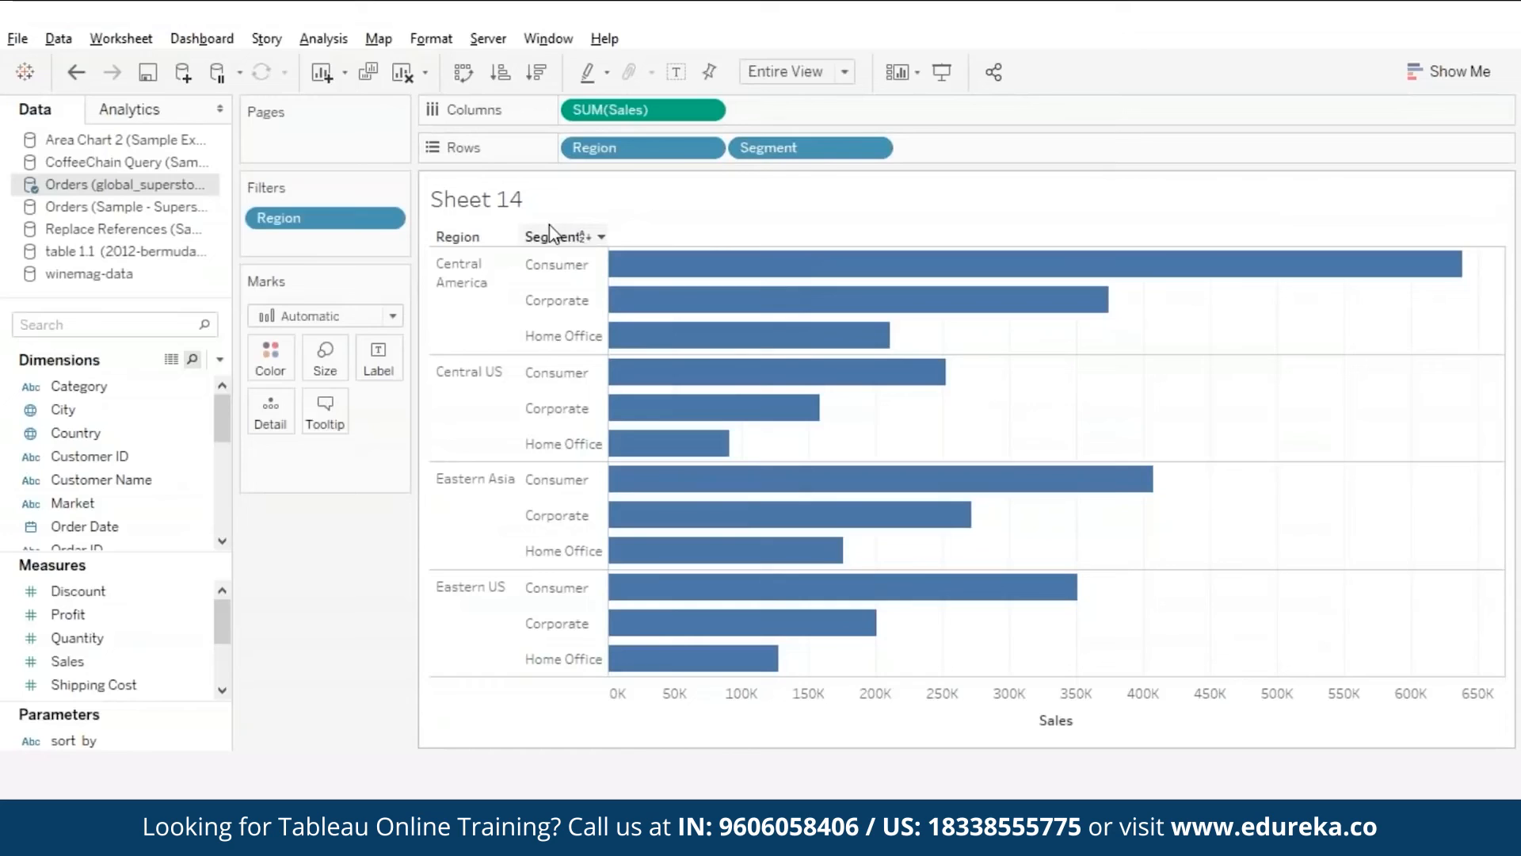
Step: Try left, centre and right horizontal alignment for SUM(Sales) labels on the Sheet 14 bars, and remove the labels
left_click_drag(611, 117, 378, 359)
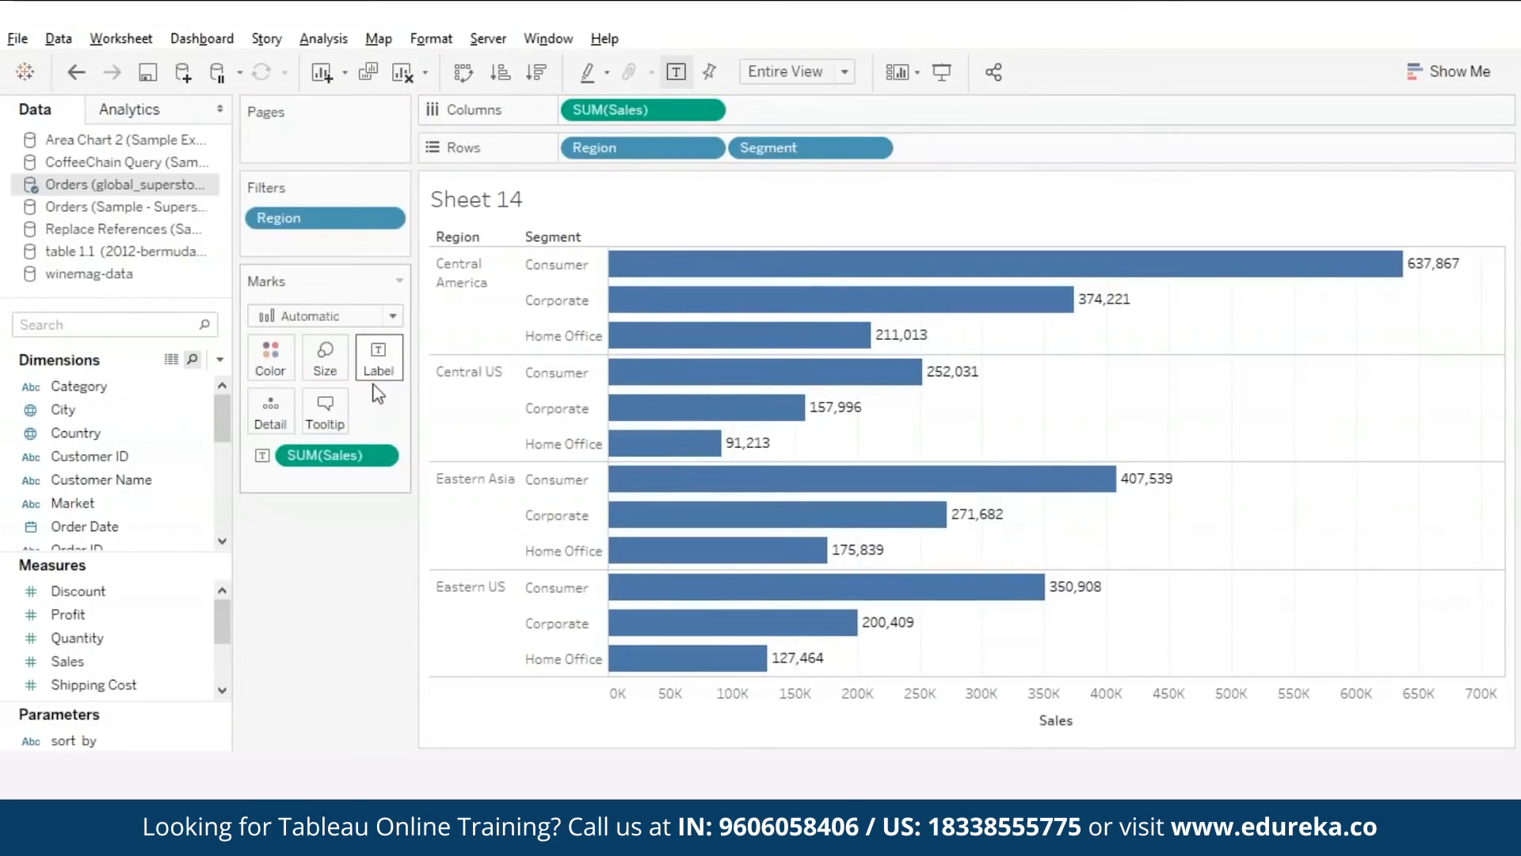
left_click(378, 358)
left_click(511, 531)
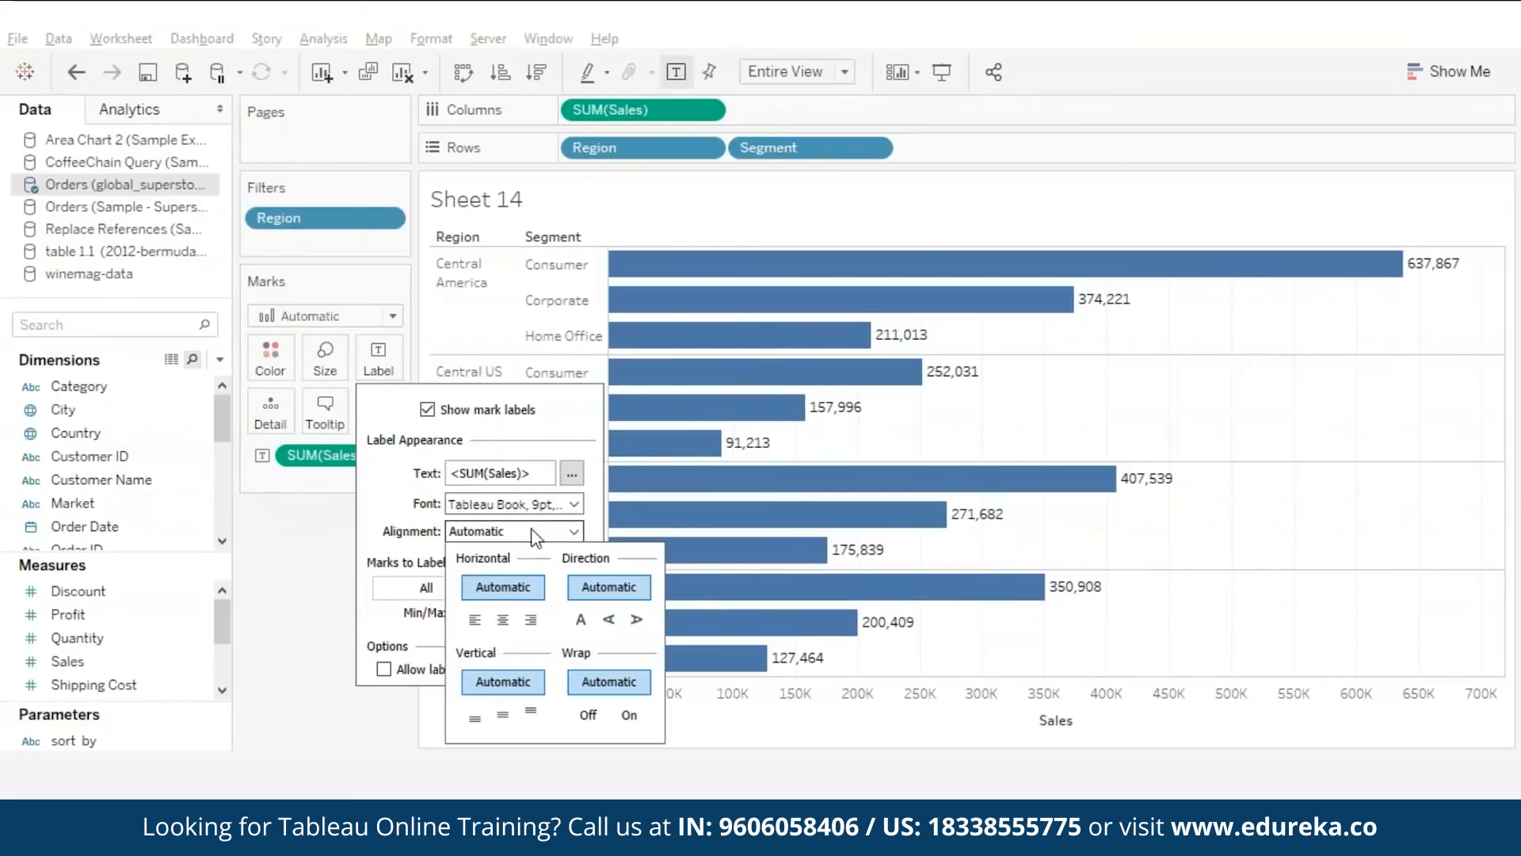
left_click(477, 623)
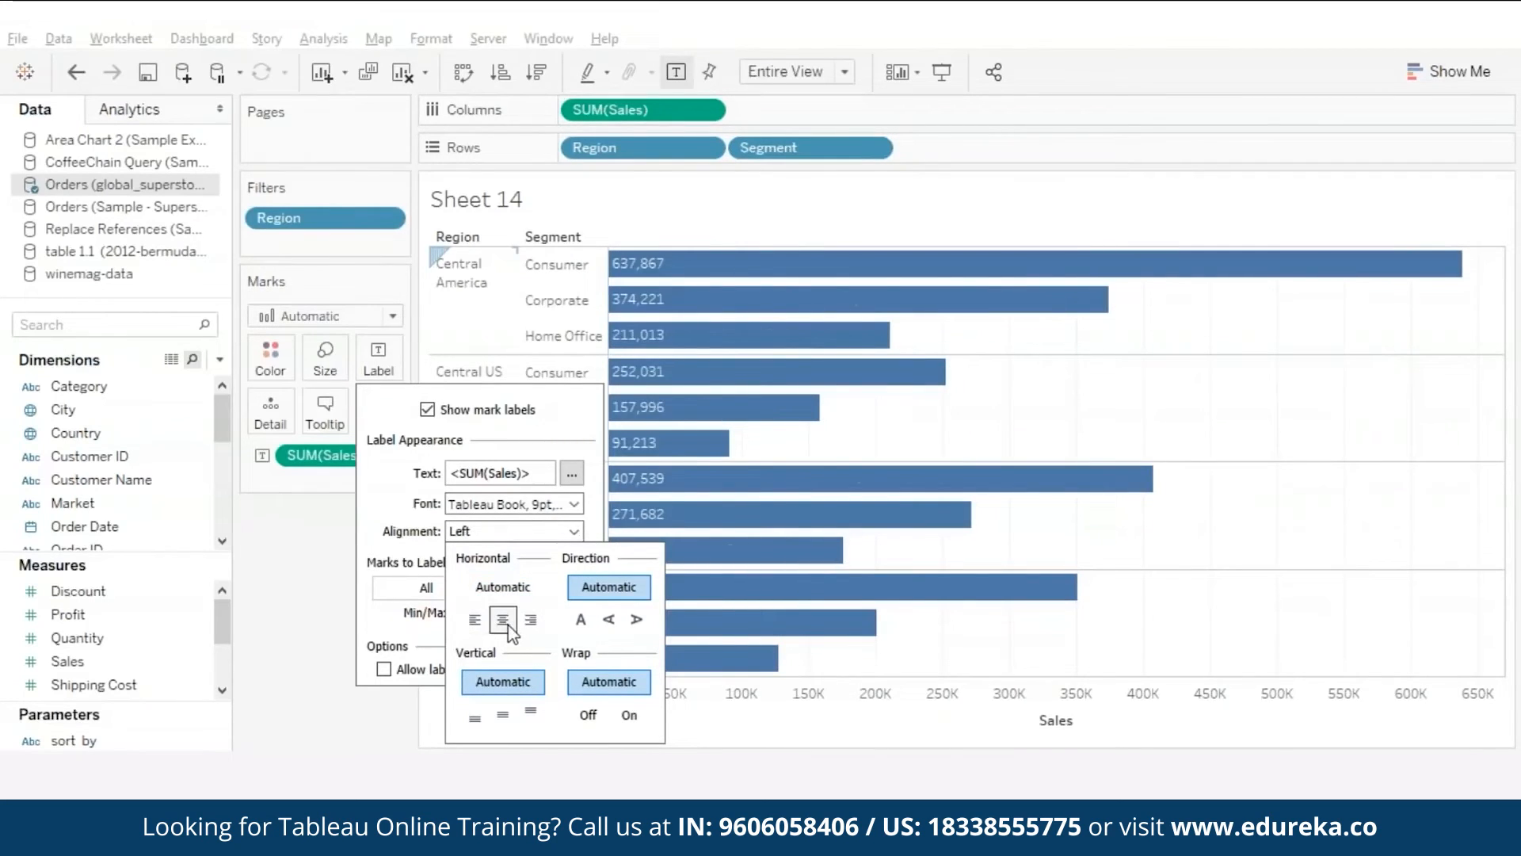
left_click(504, 621)
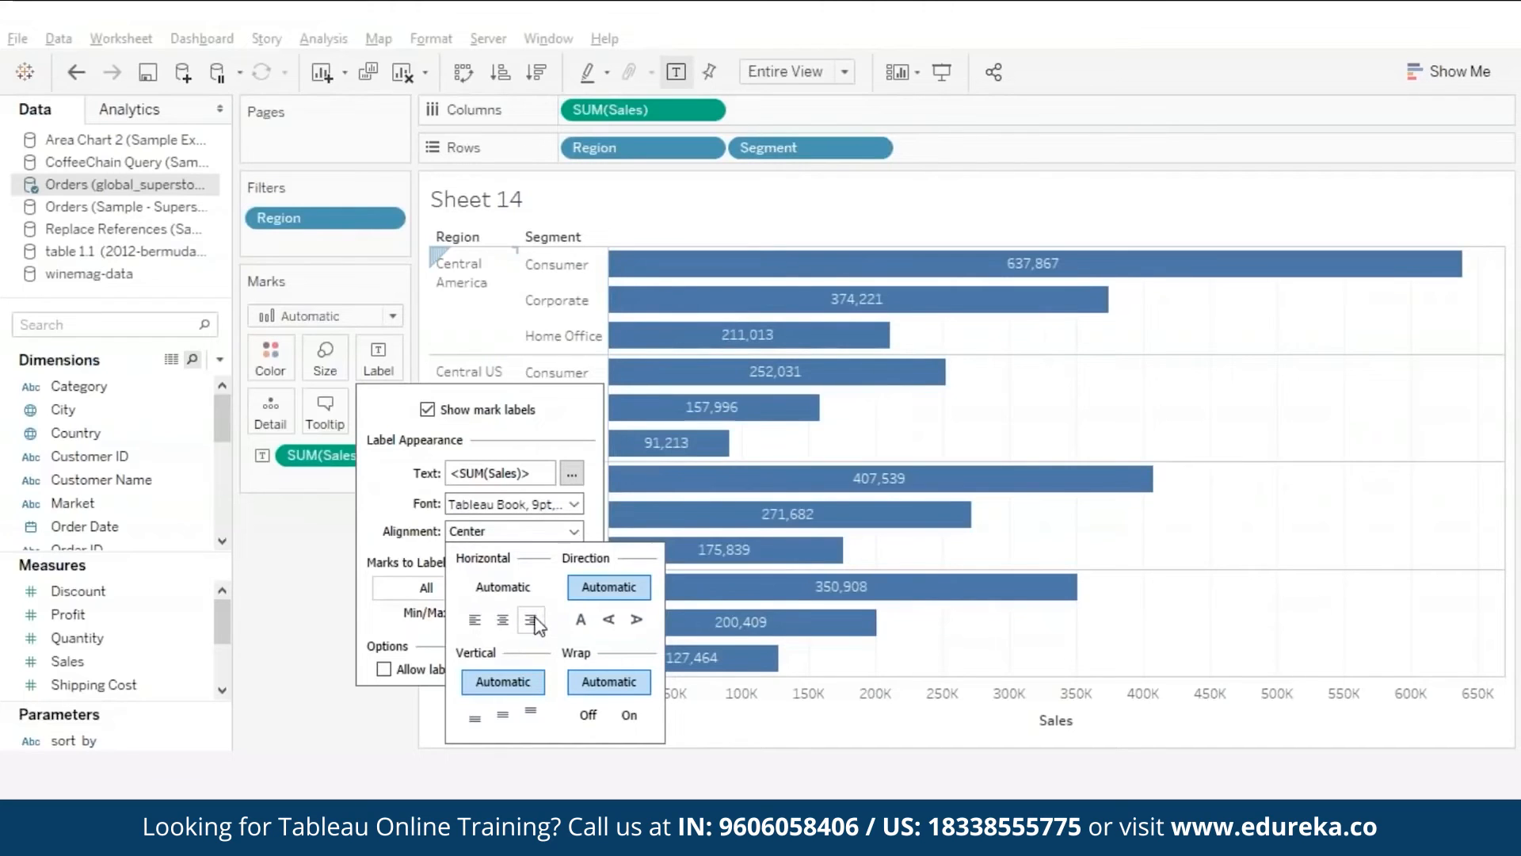
left_click(531, 621)
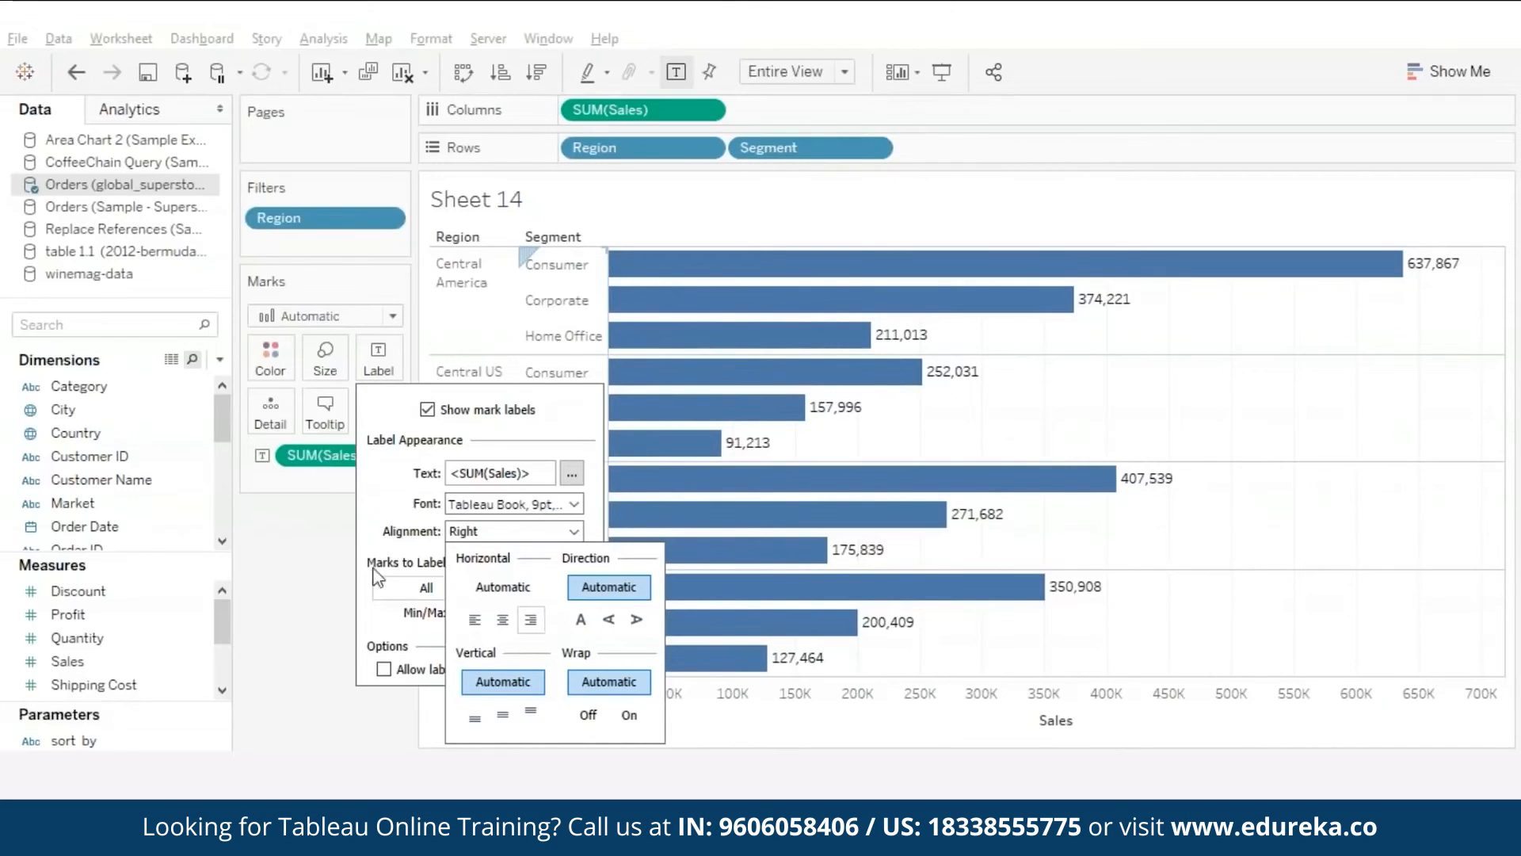
left_click(293, 544)
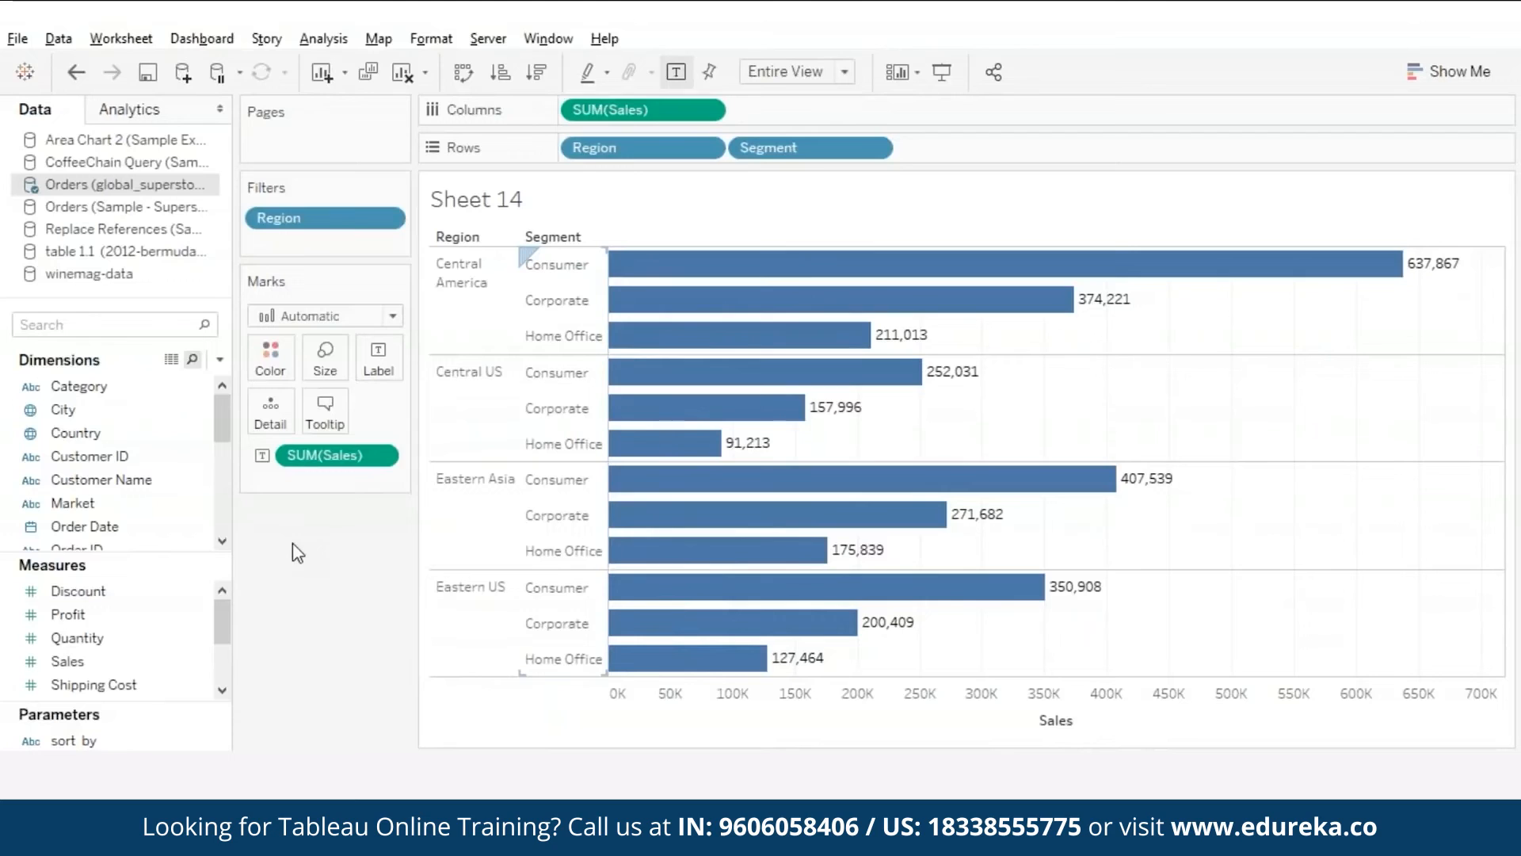
left_click_drag(321, 457, 318, 667)
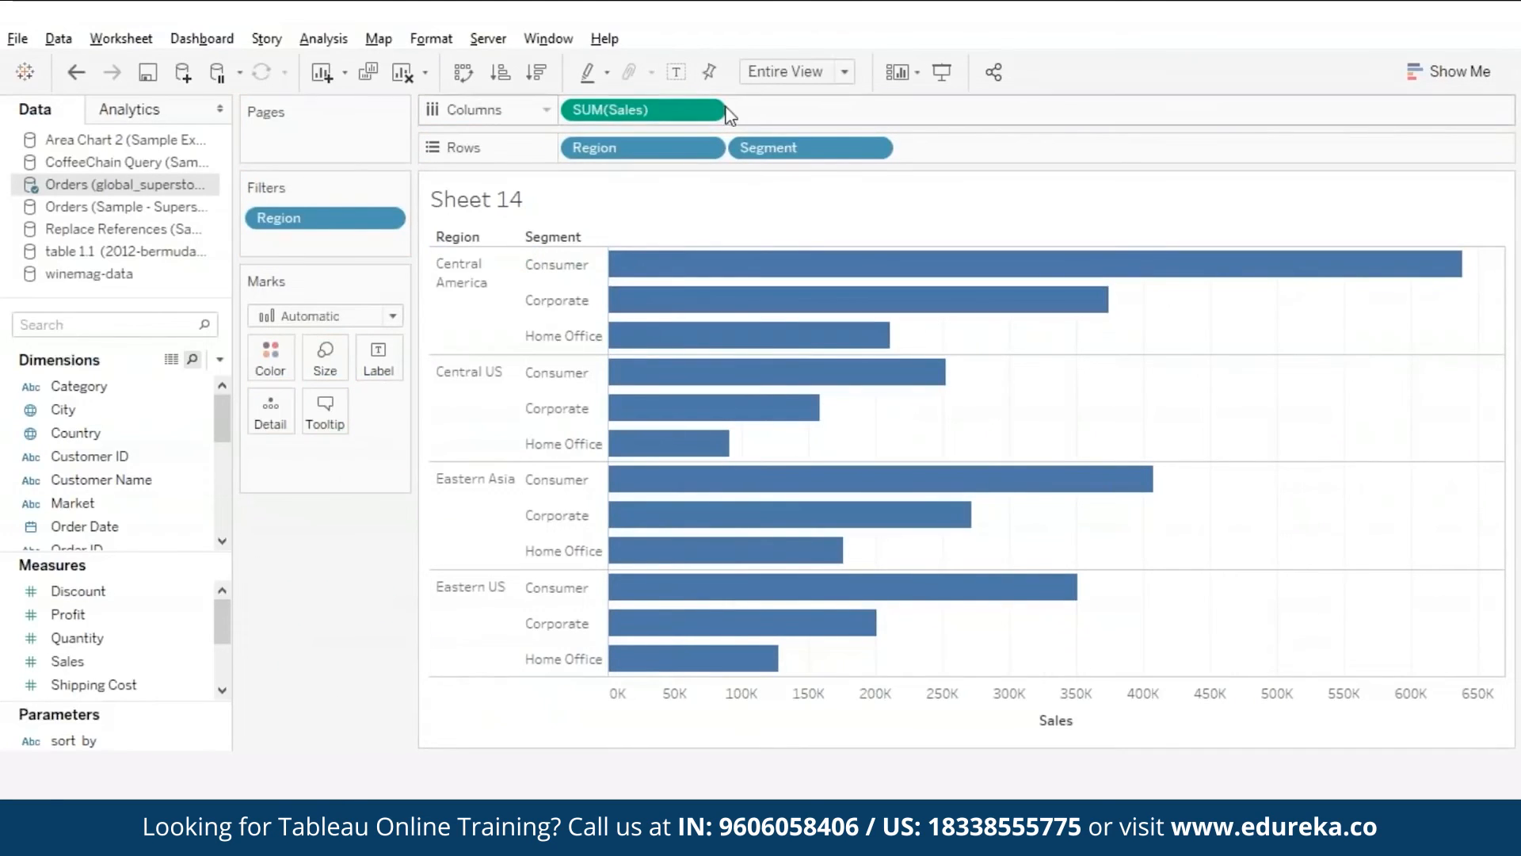
Step: Duplicate SUM(Sales) on Columns, combine both measures as a dual axis and synchronize the axes
mouse_move(671, 111)
left_mouse_down()
mouse_move(872, 100)
mouse_move(760, 110)
mouse_move(776, 110)
left_mouse_up()
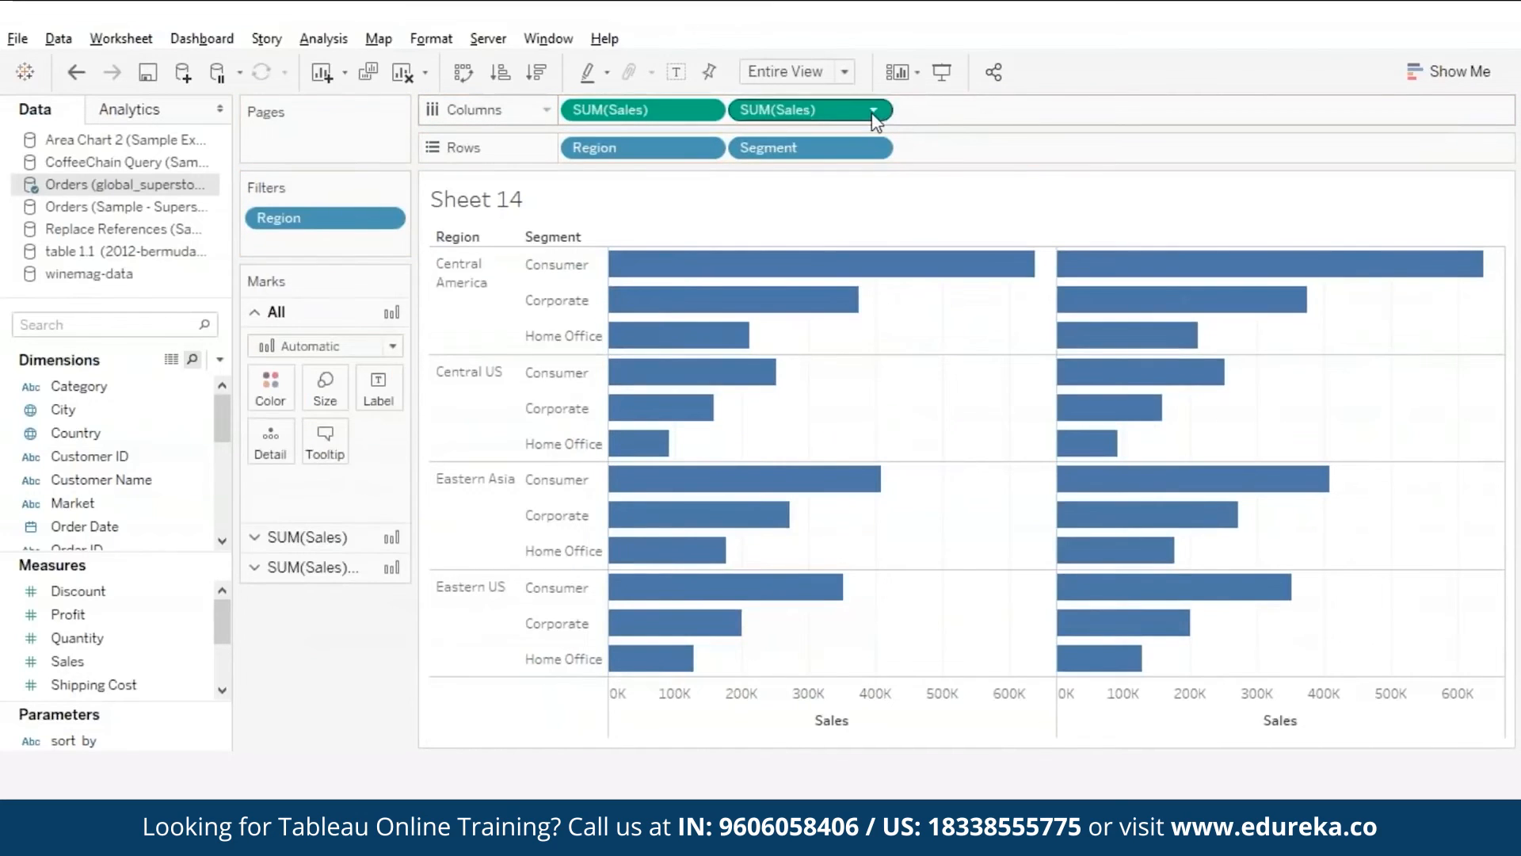
left_click(873, 109)
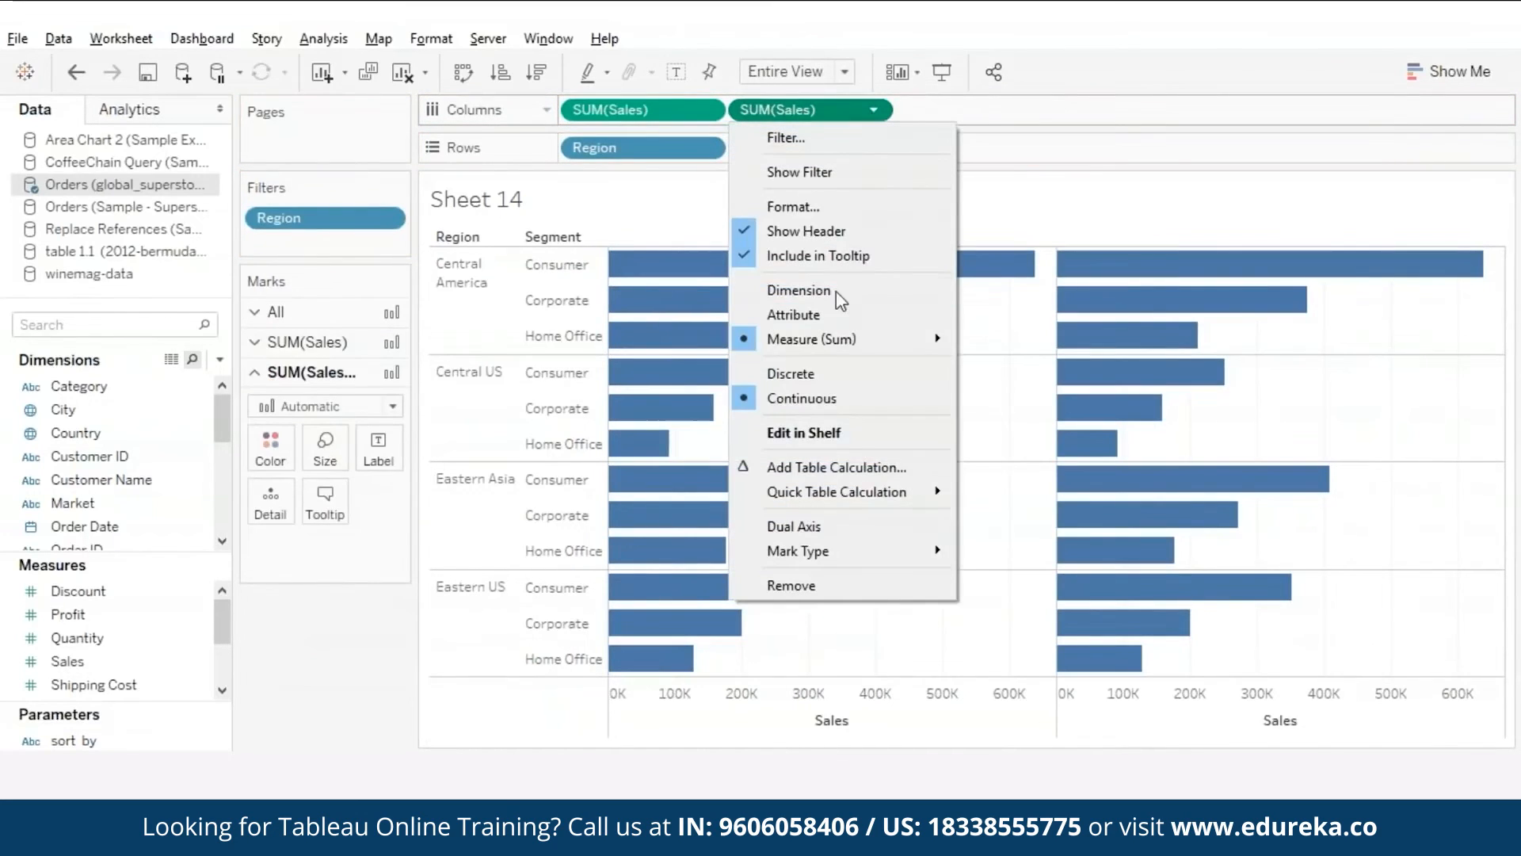
left_click(795, 527)
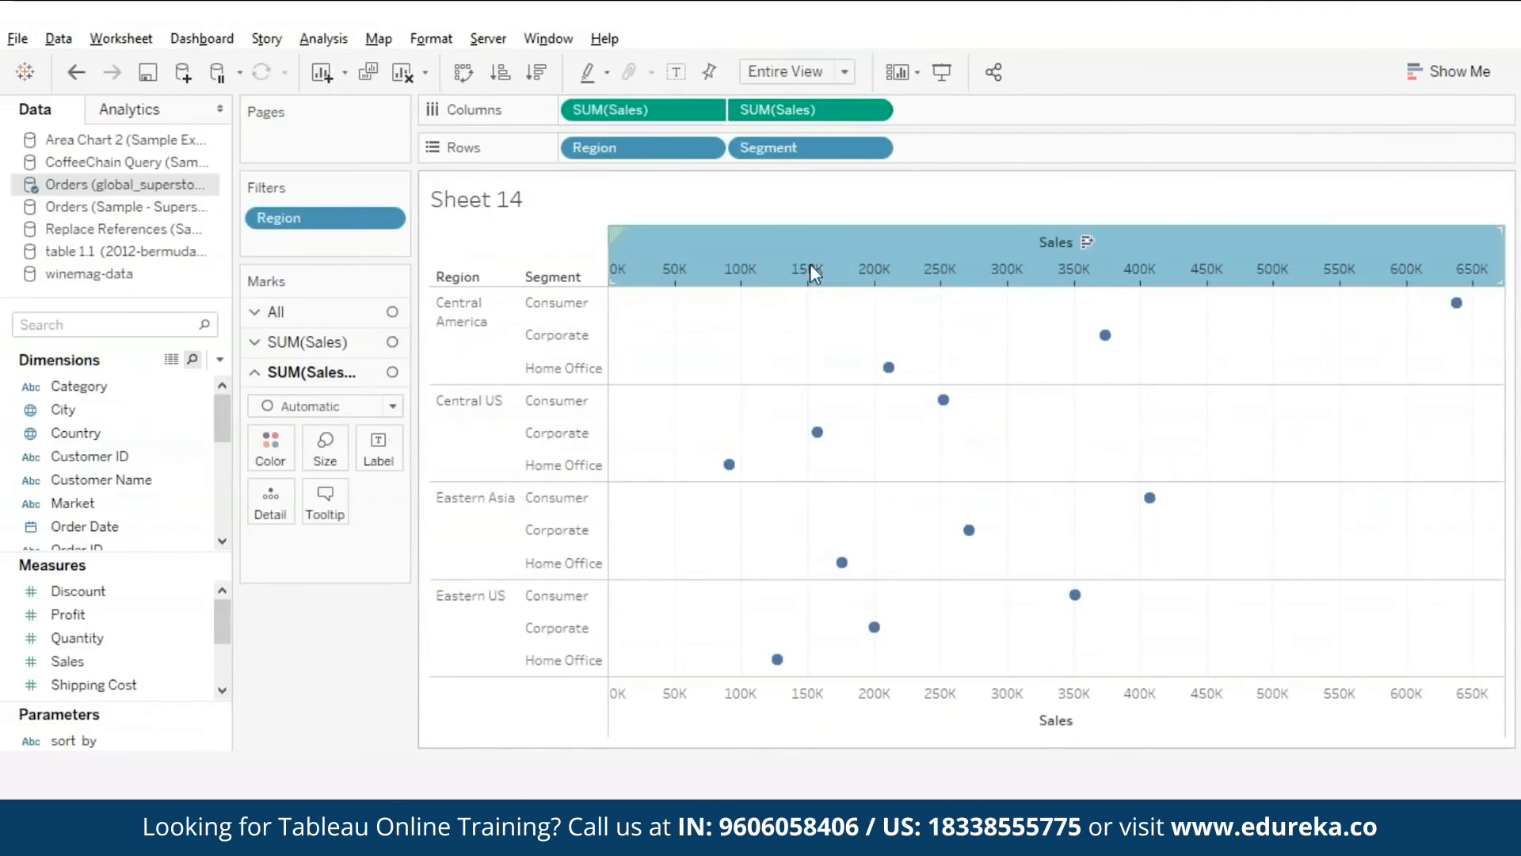
right_click(809, 265)
left_click(872, 400)
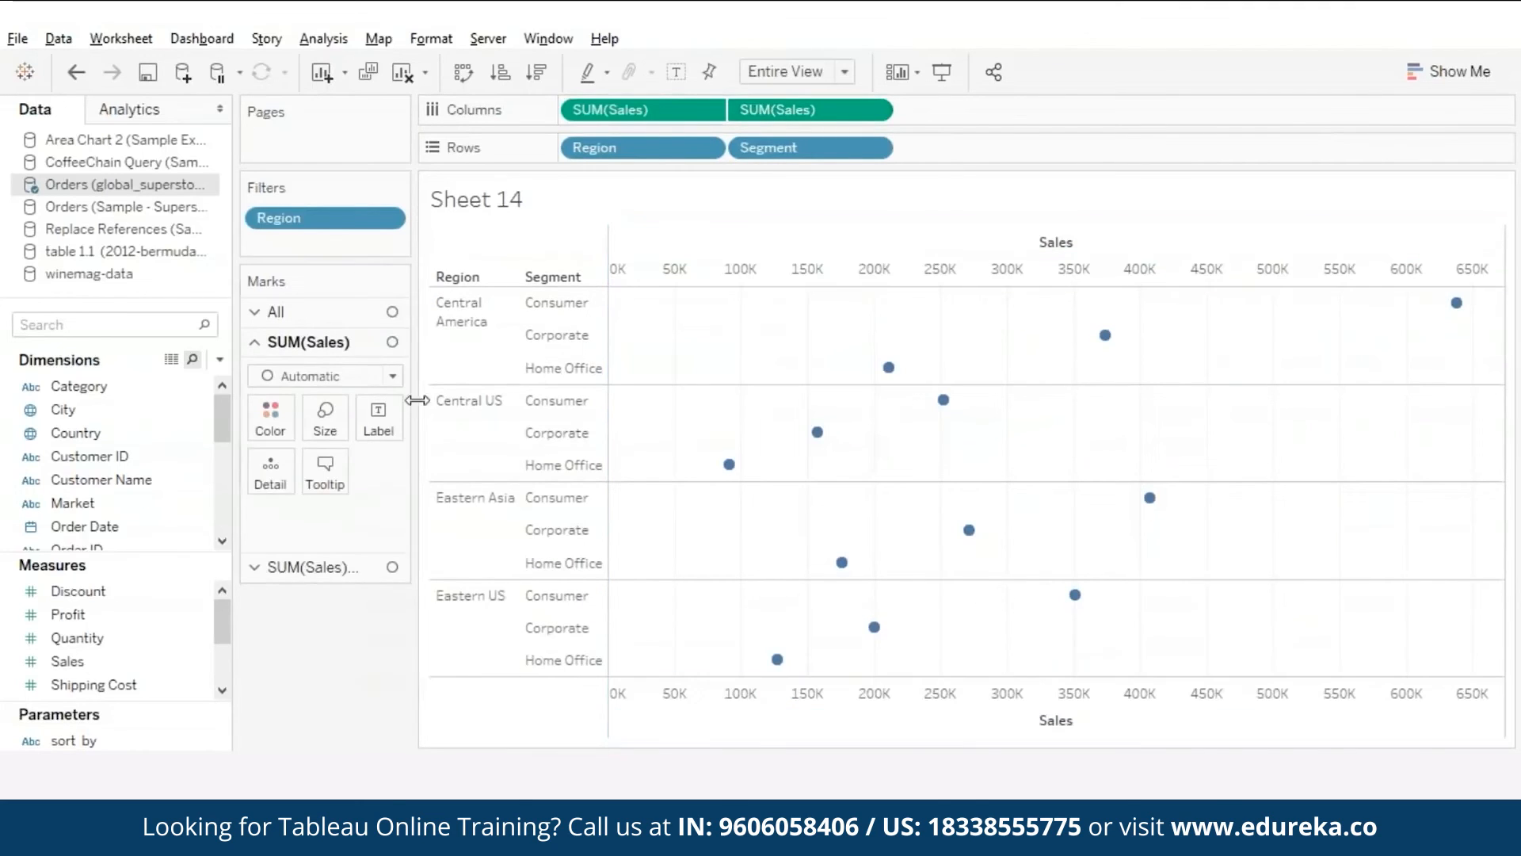
Step: Set the mark type of the first SUM(Sales) to Bar and of the second to Gantt Bar
left_click(395, 376)
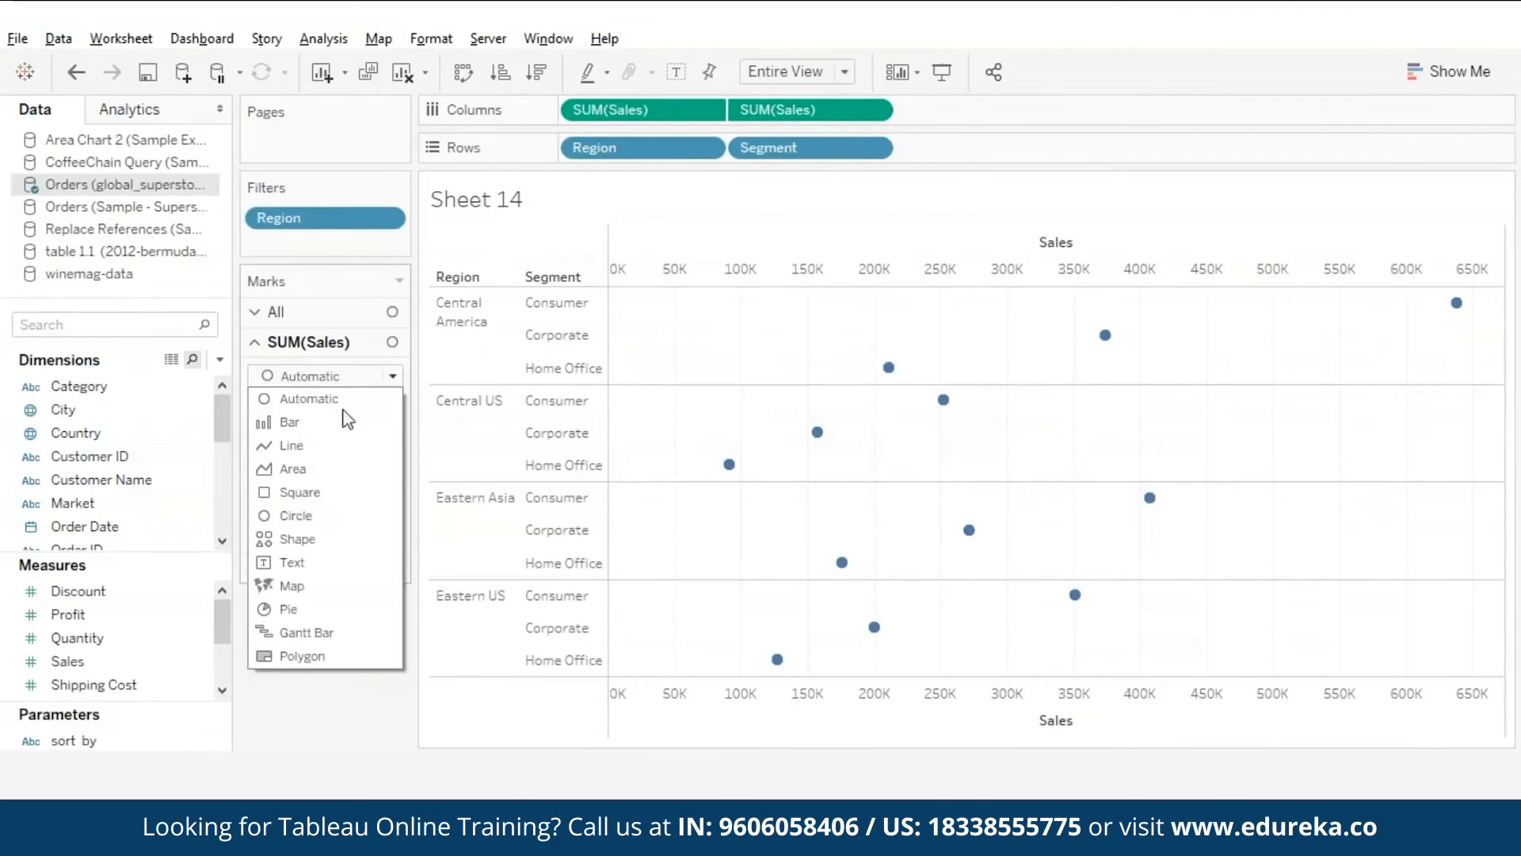
left_click(303, 424)
left_click(325, 568)
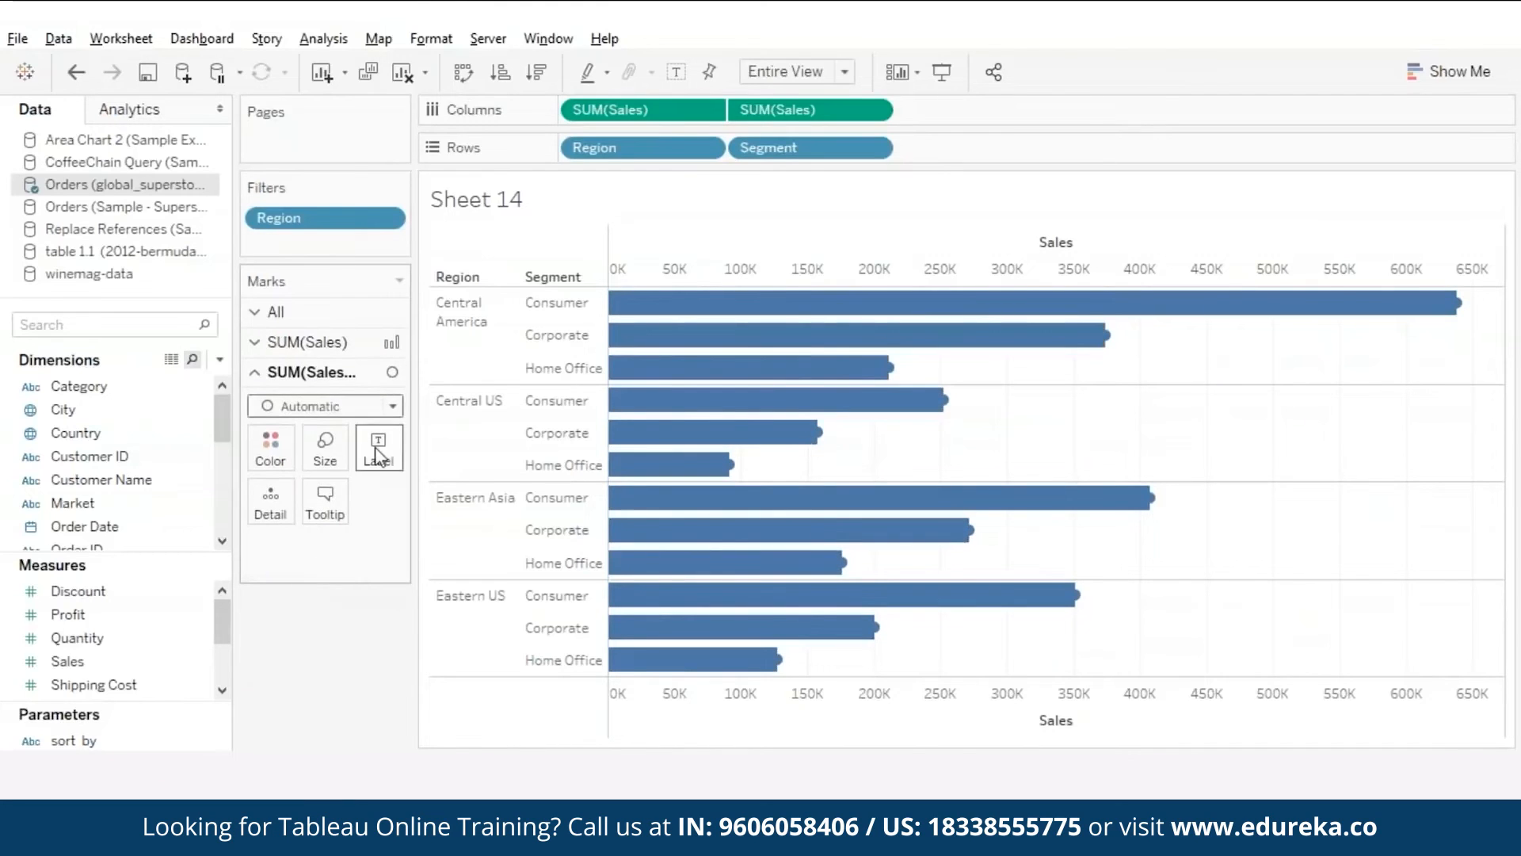
left_click(393, 405)
left_click(307, 663)
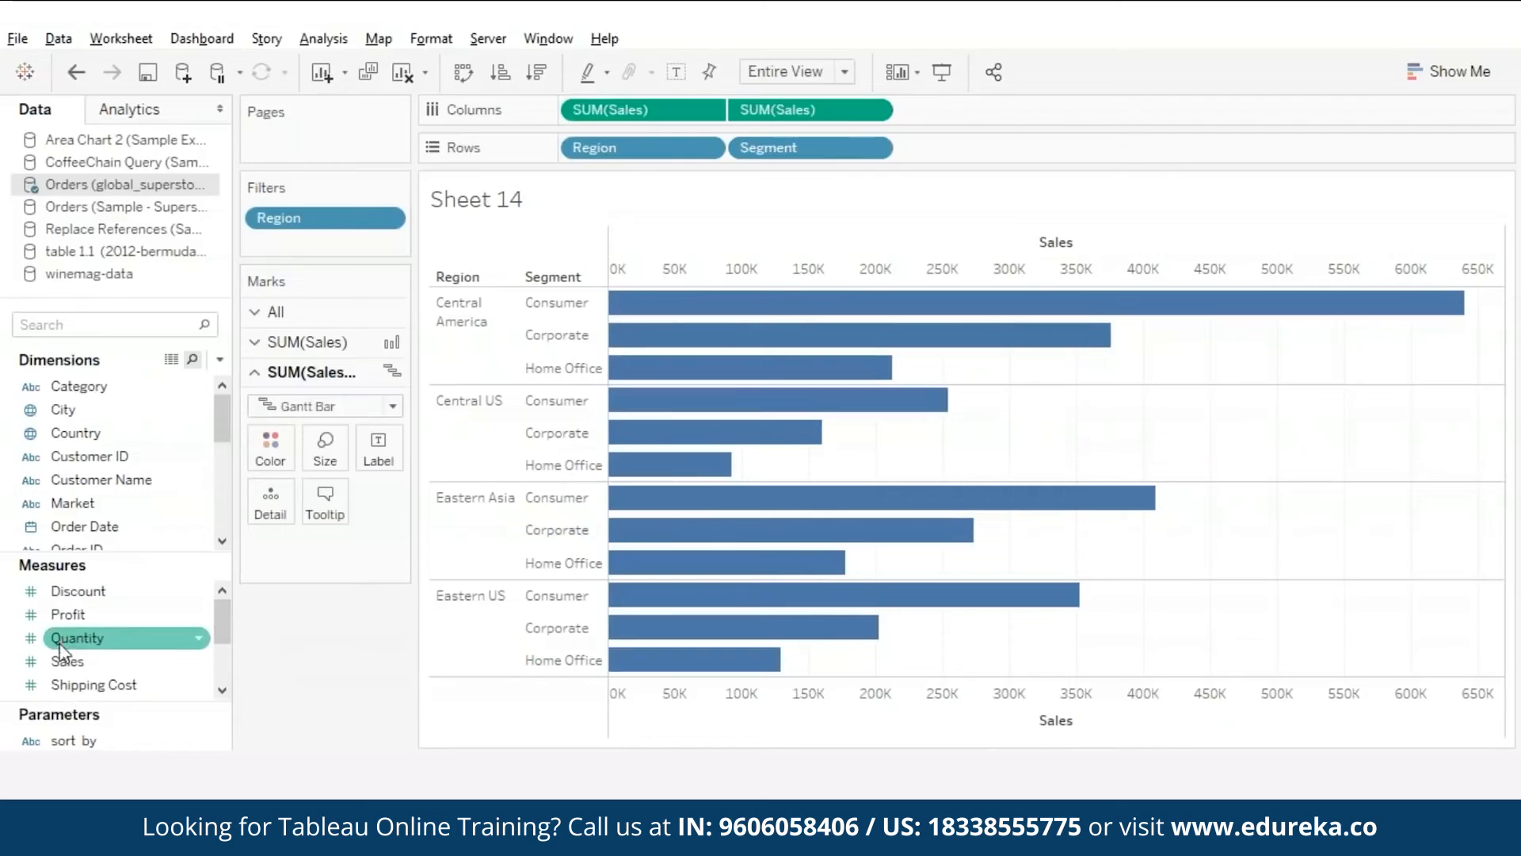
Step: Label the Gantt bars with Sales and set the labels' horizontal alignment to Left
left_click_drag(72, 661, 377, 448)
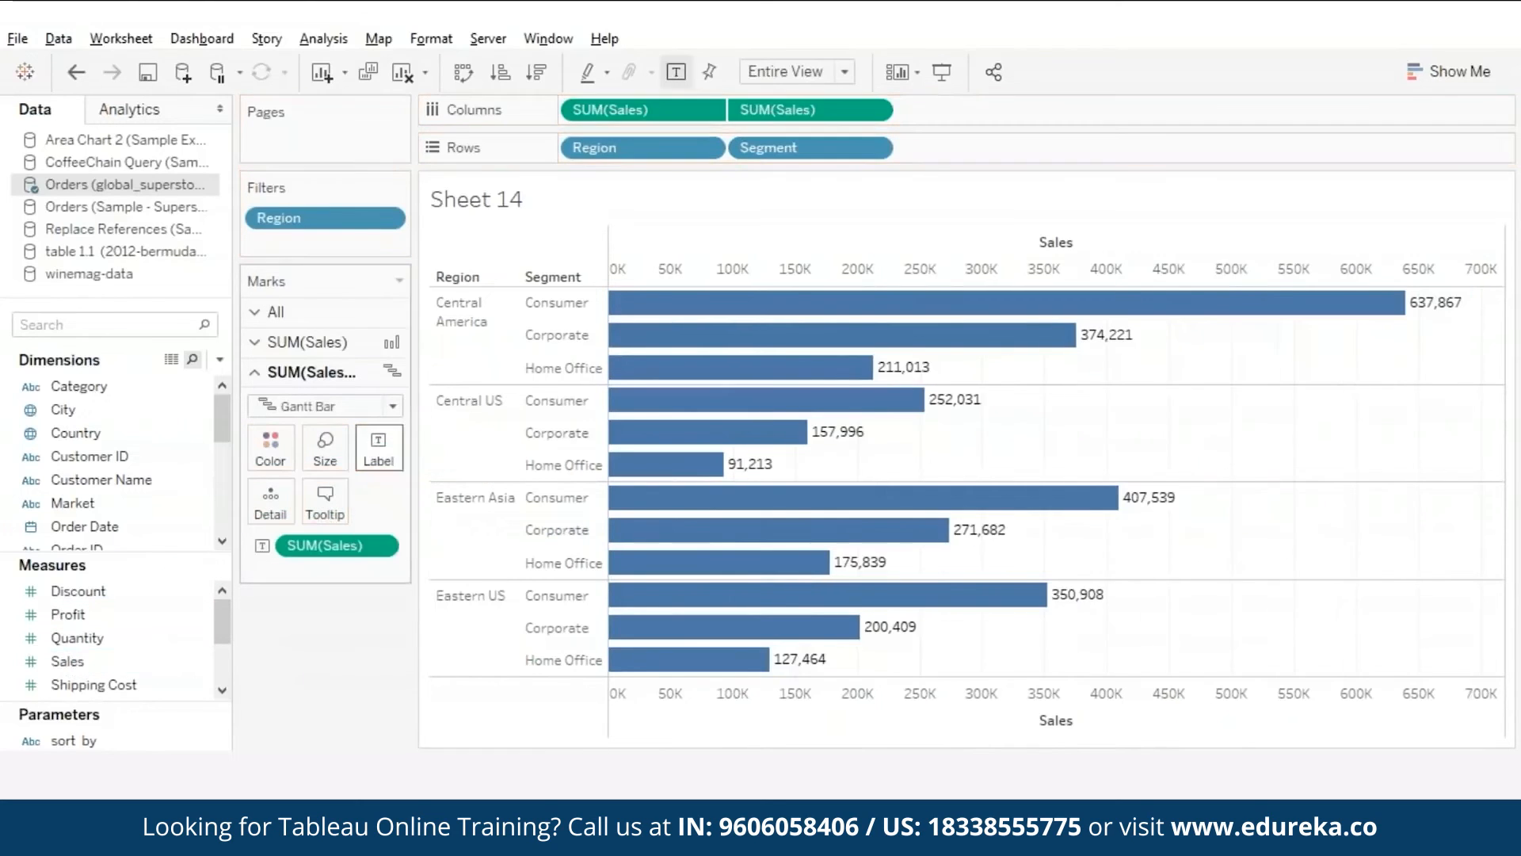
left_click(377, 449)
left_click(493, 614)
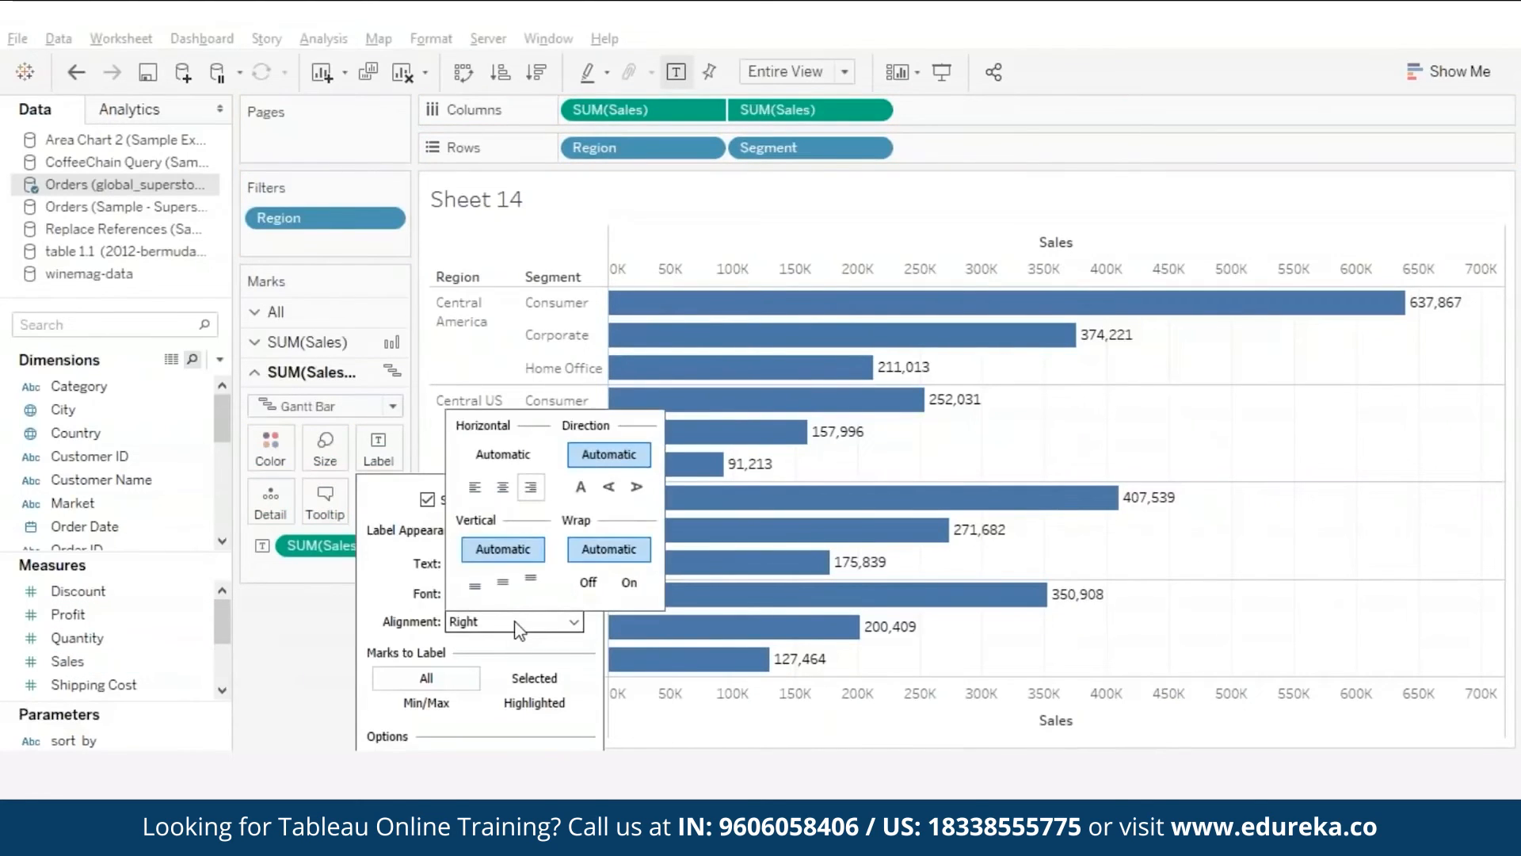
left_click(480, 489)
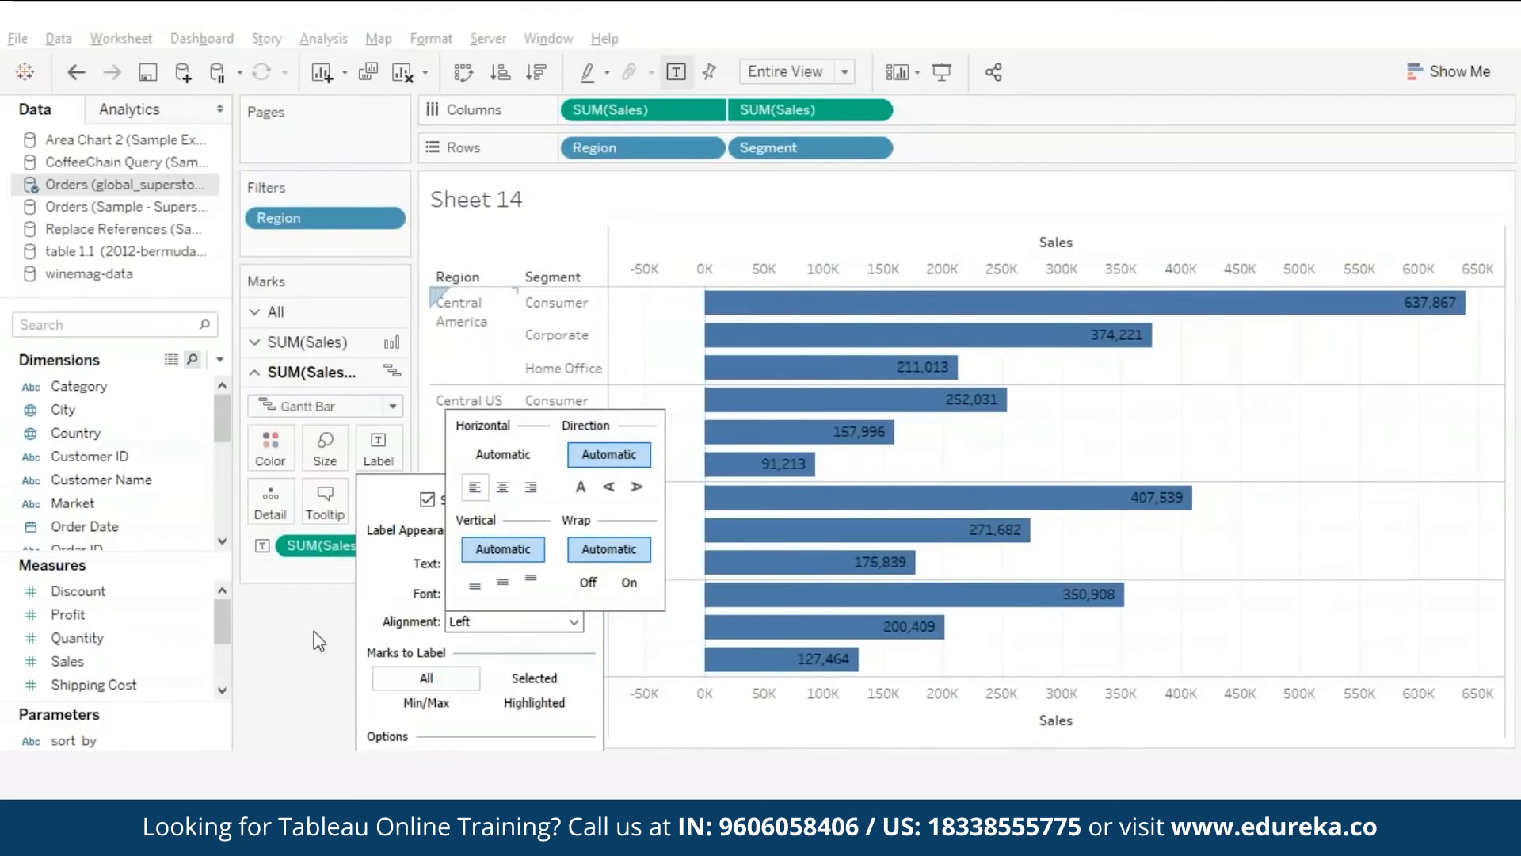
left_click(313, 643)
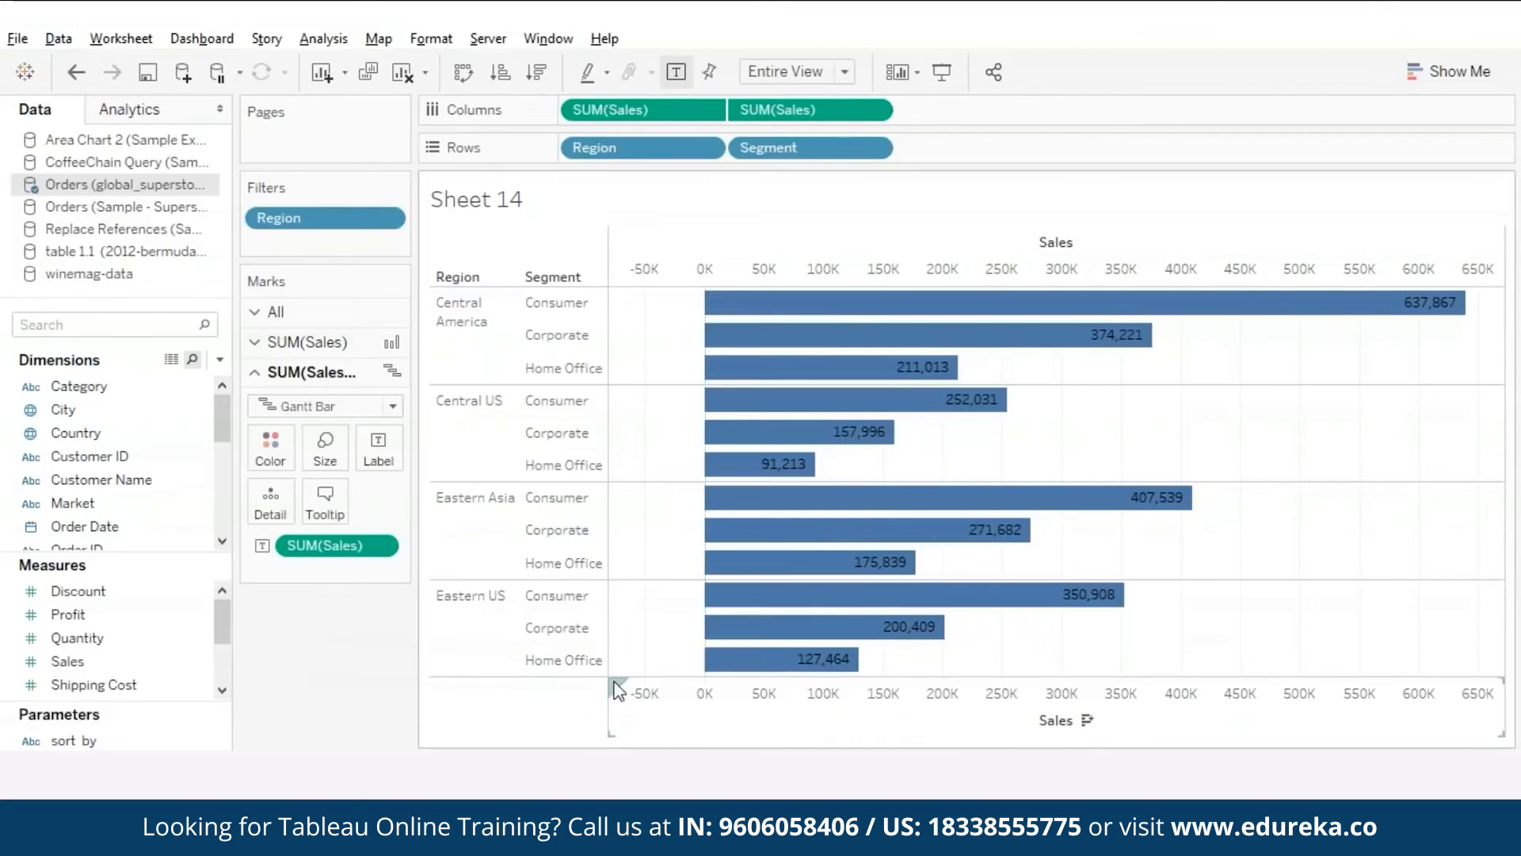
Step: Give the lower Sales axis a fixed range with its start at 0
right_click(664, 697)
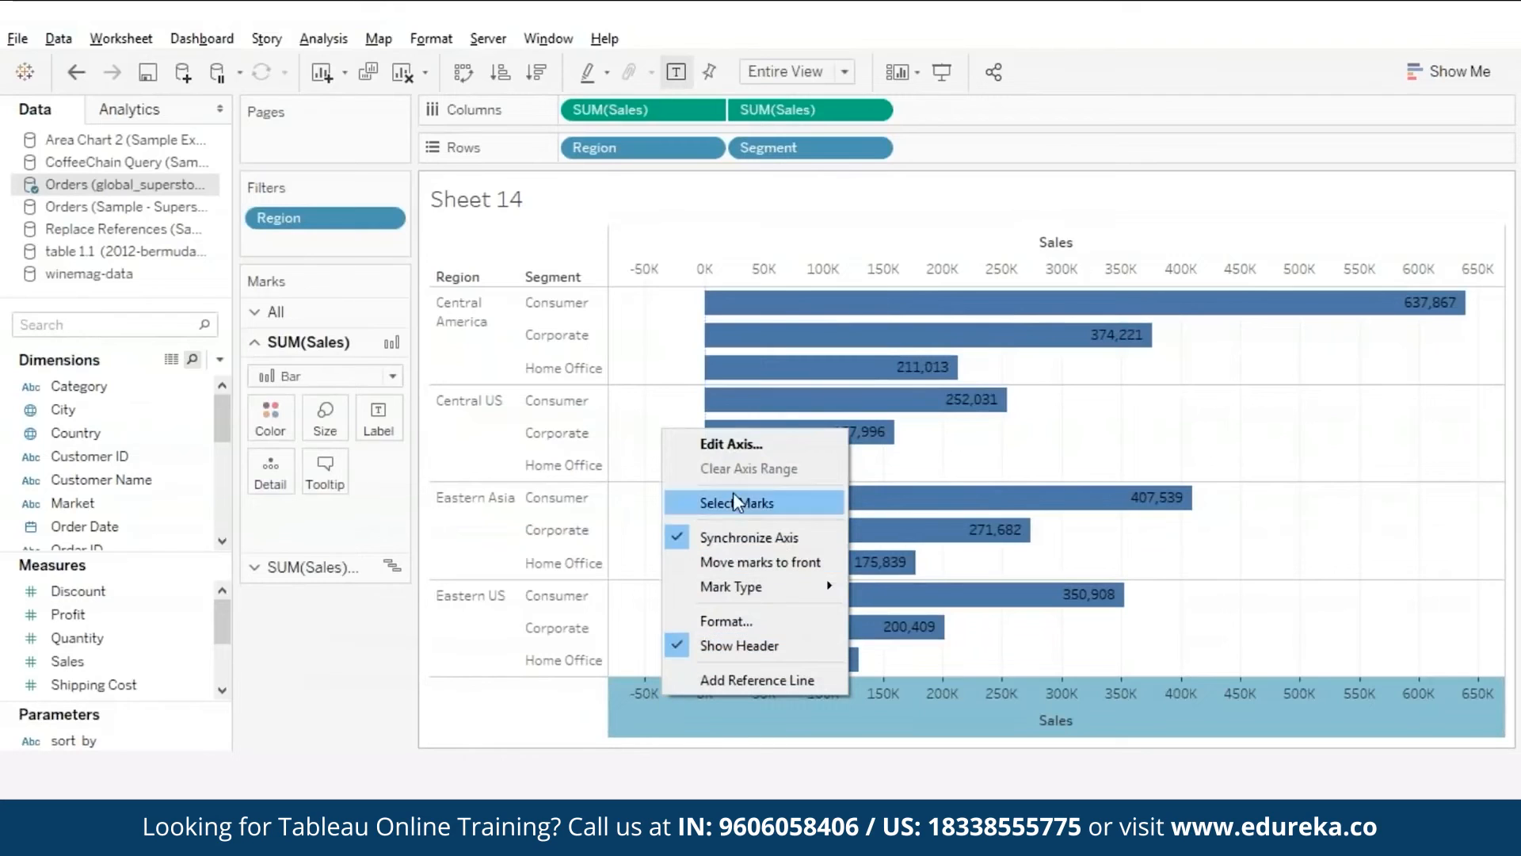
left_click(719, 446)
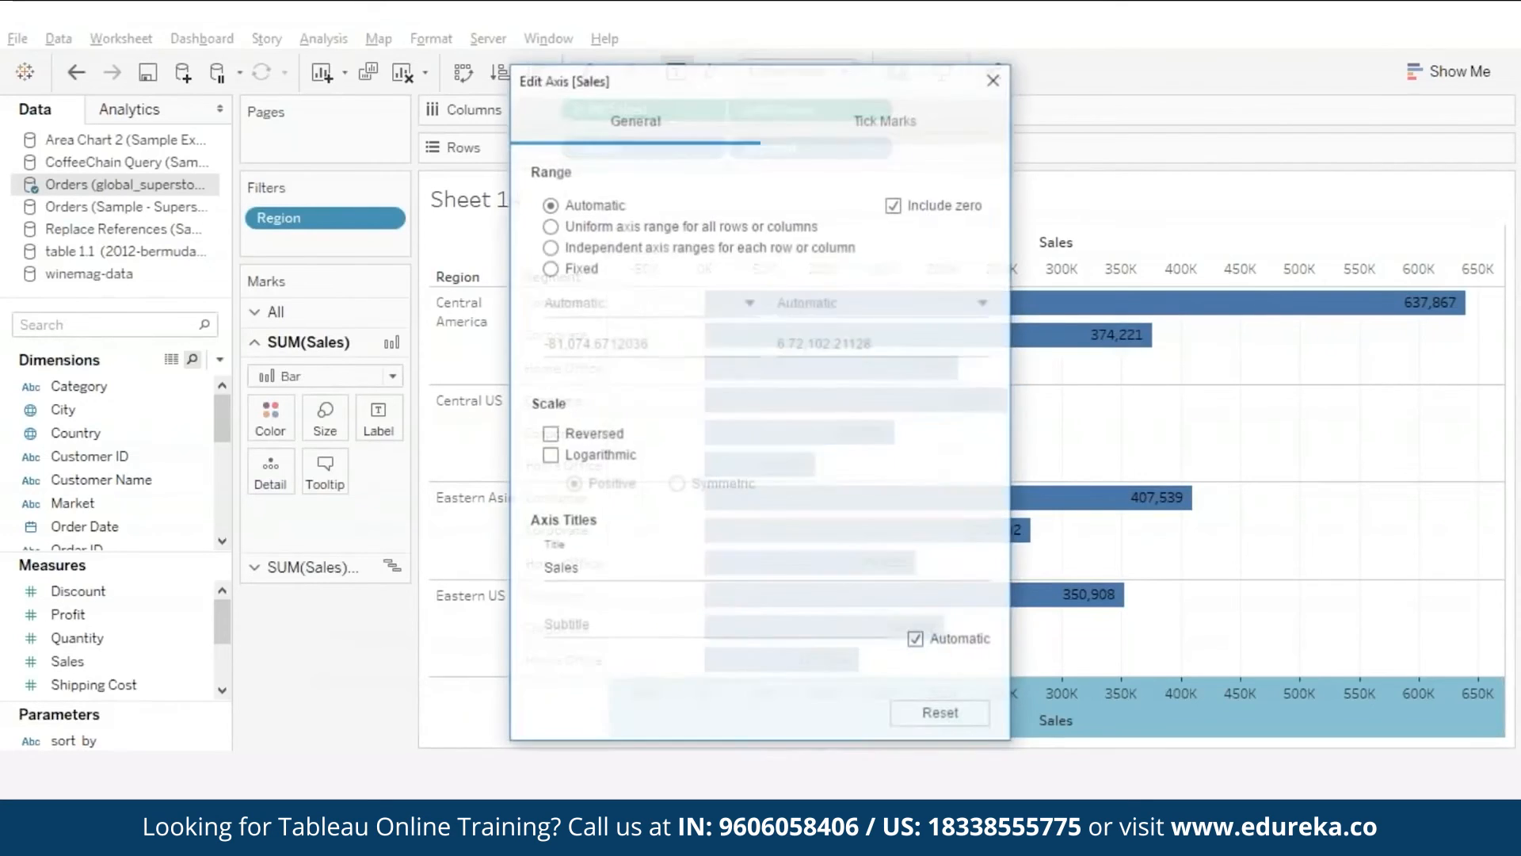
left_click(549, 268)
double_click(600, 347)
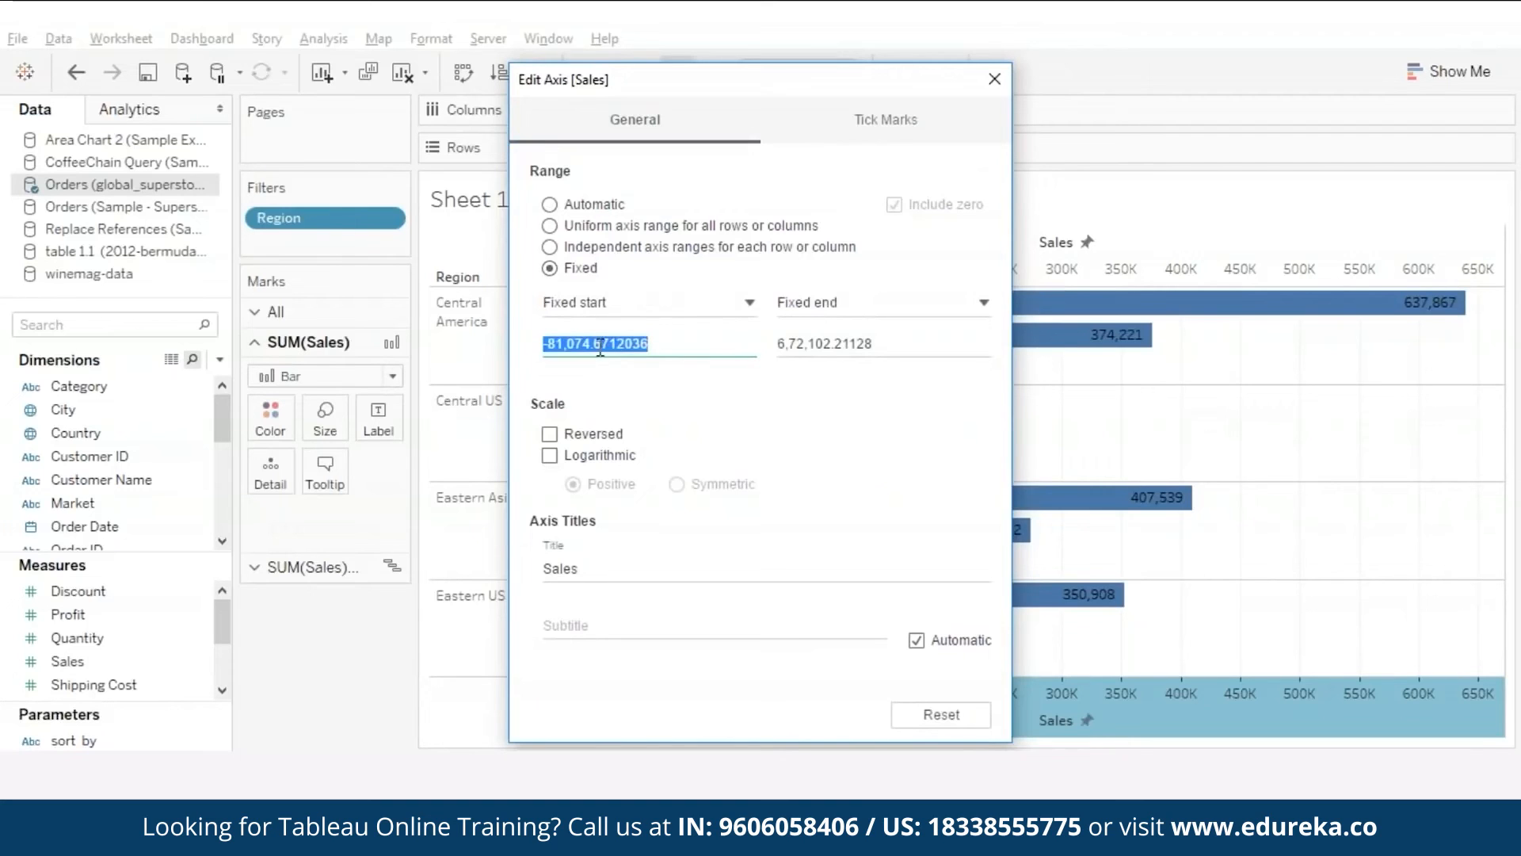
type("0")
left_click(994, 78)
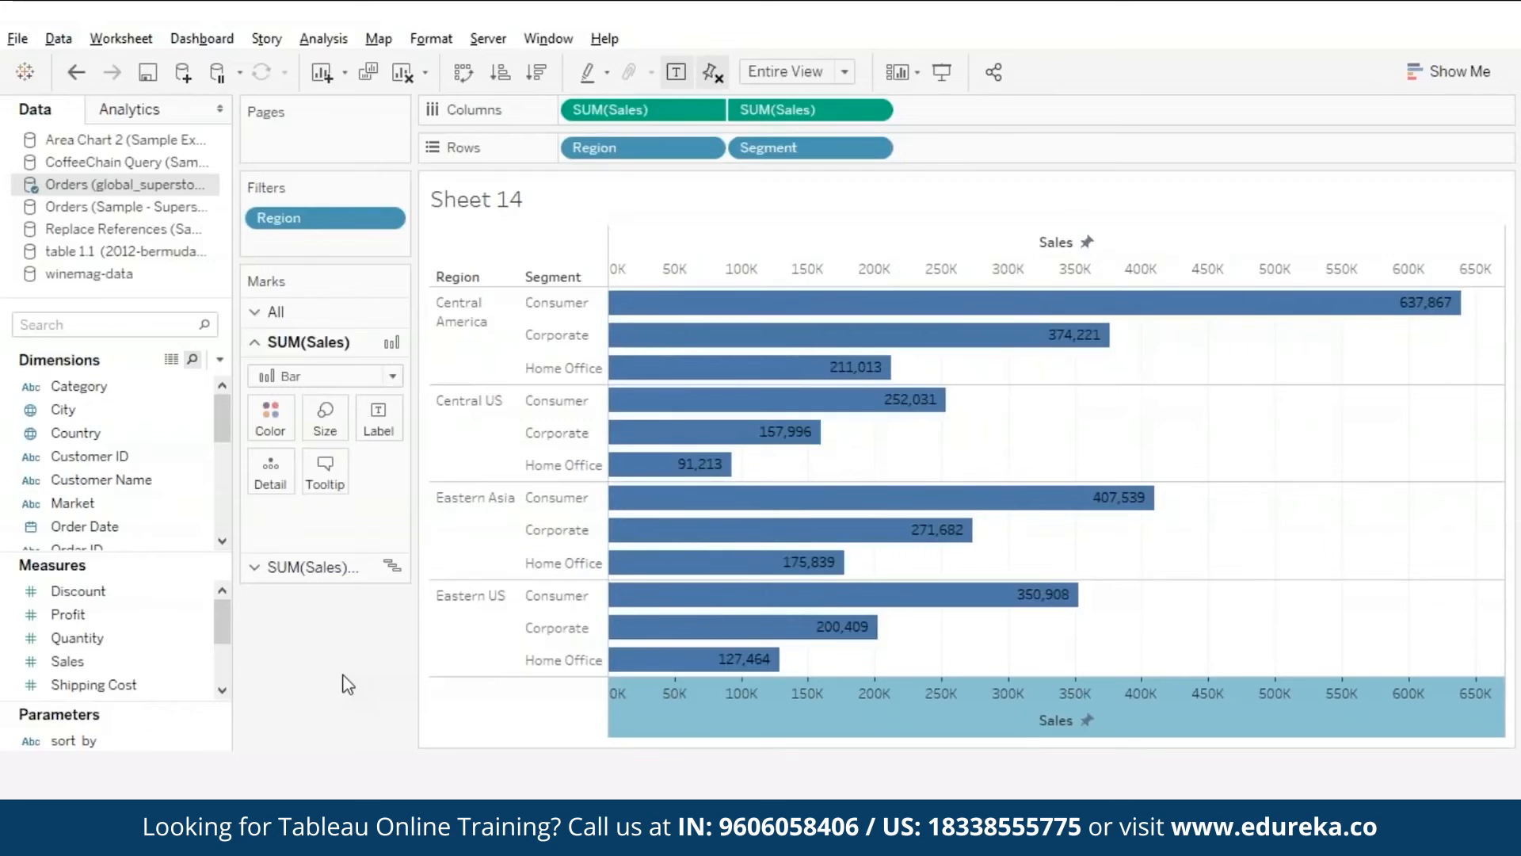
Step: Hide the header of the upper Sales axis
left_click(796, 272)
right_click(796, 272)
left_click(853, 511)
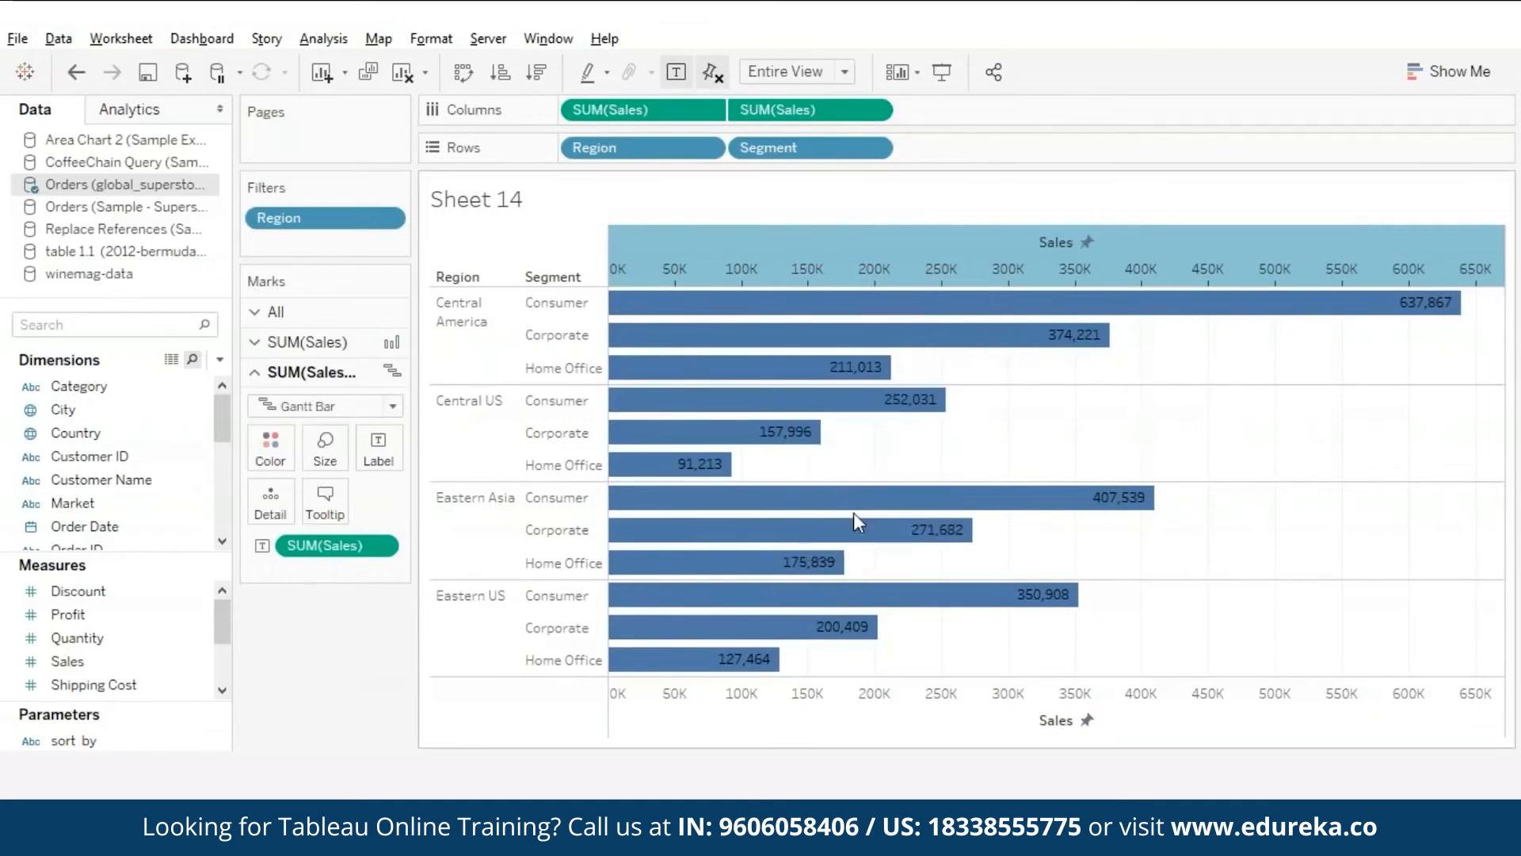
Step: Set the font size of the Sales mark labels to 11
left_click(385, 446)
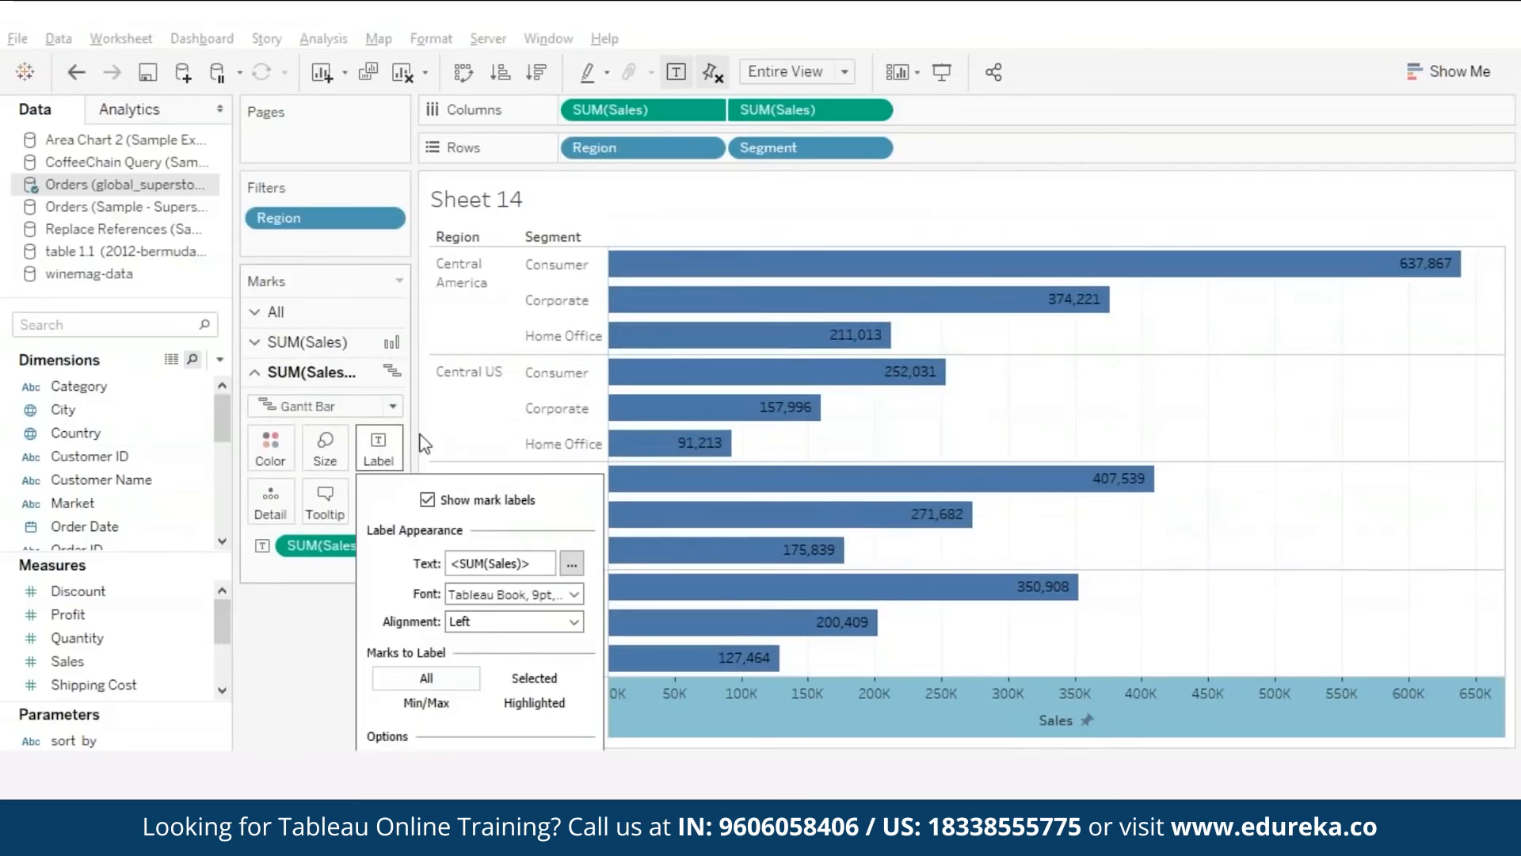
left_click(574, 594)
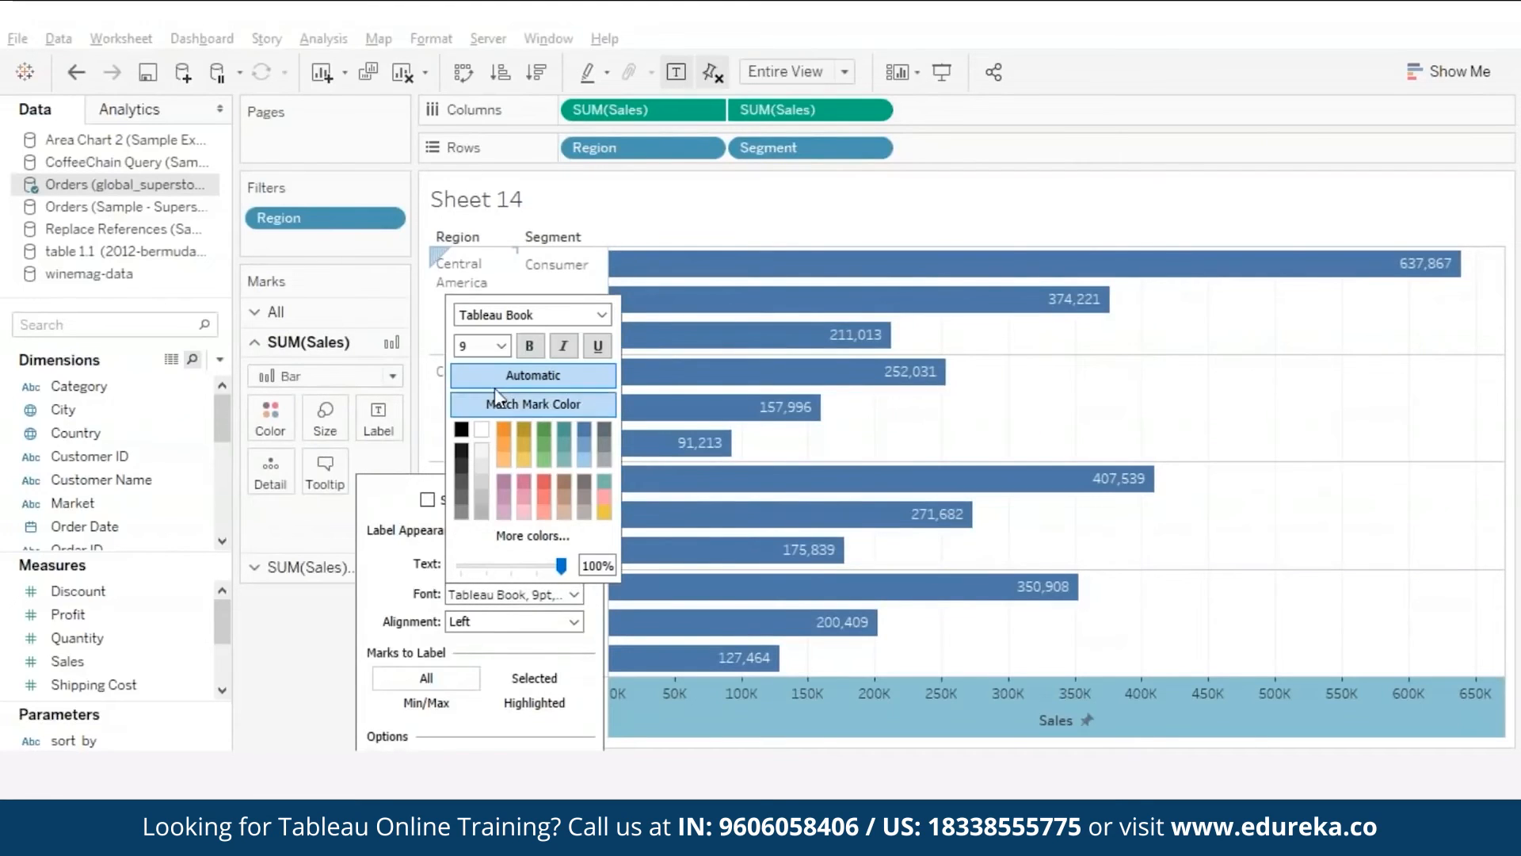
left_click(506, 347)
left_click(471, 420)
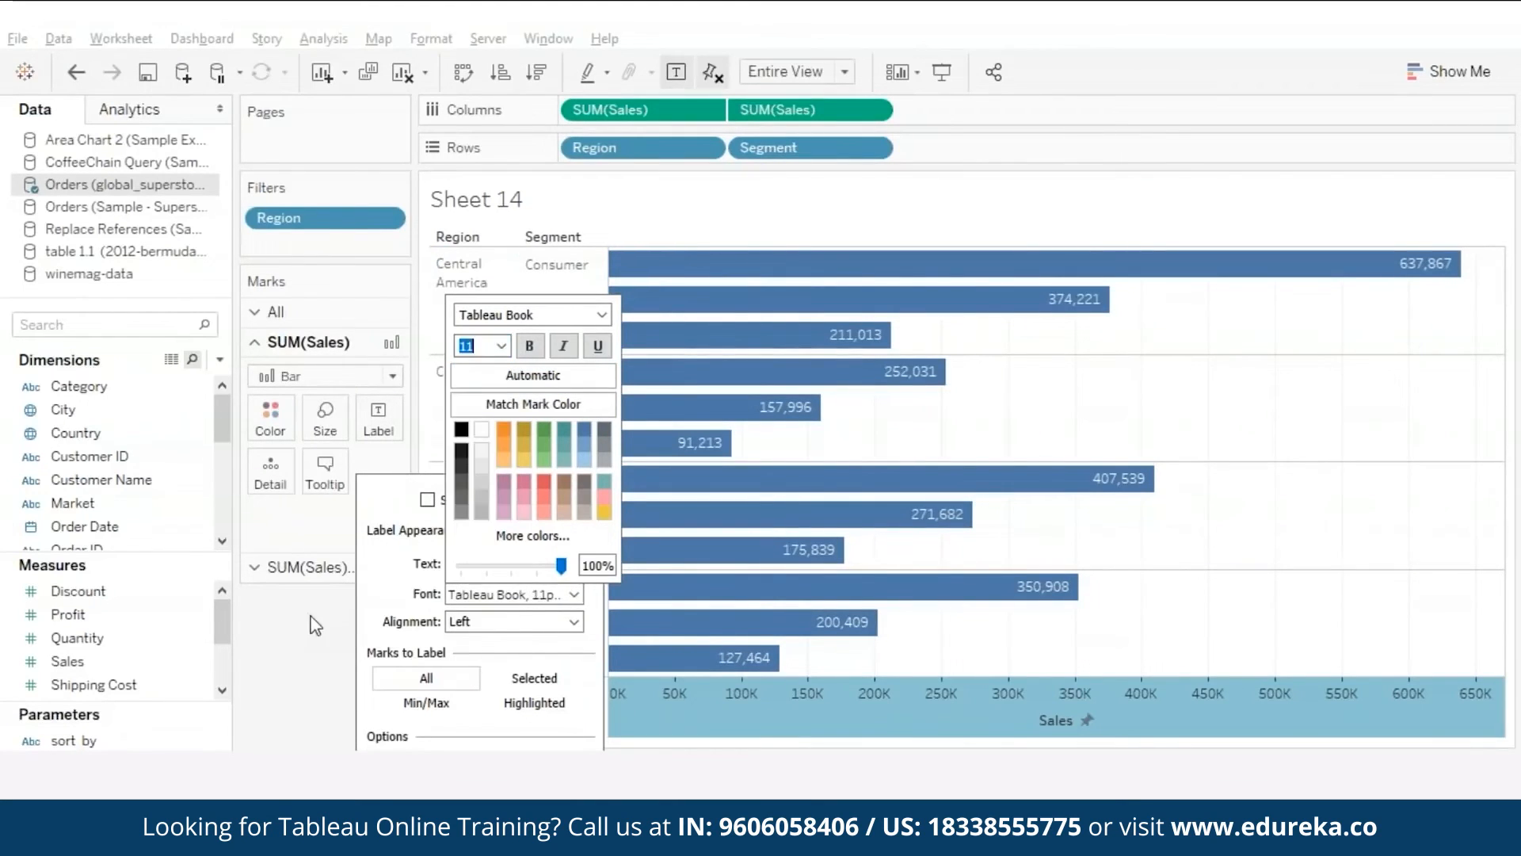
left_click(373, 699)
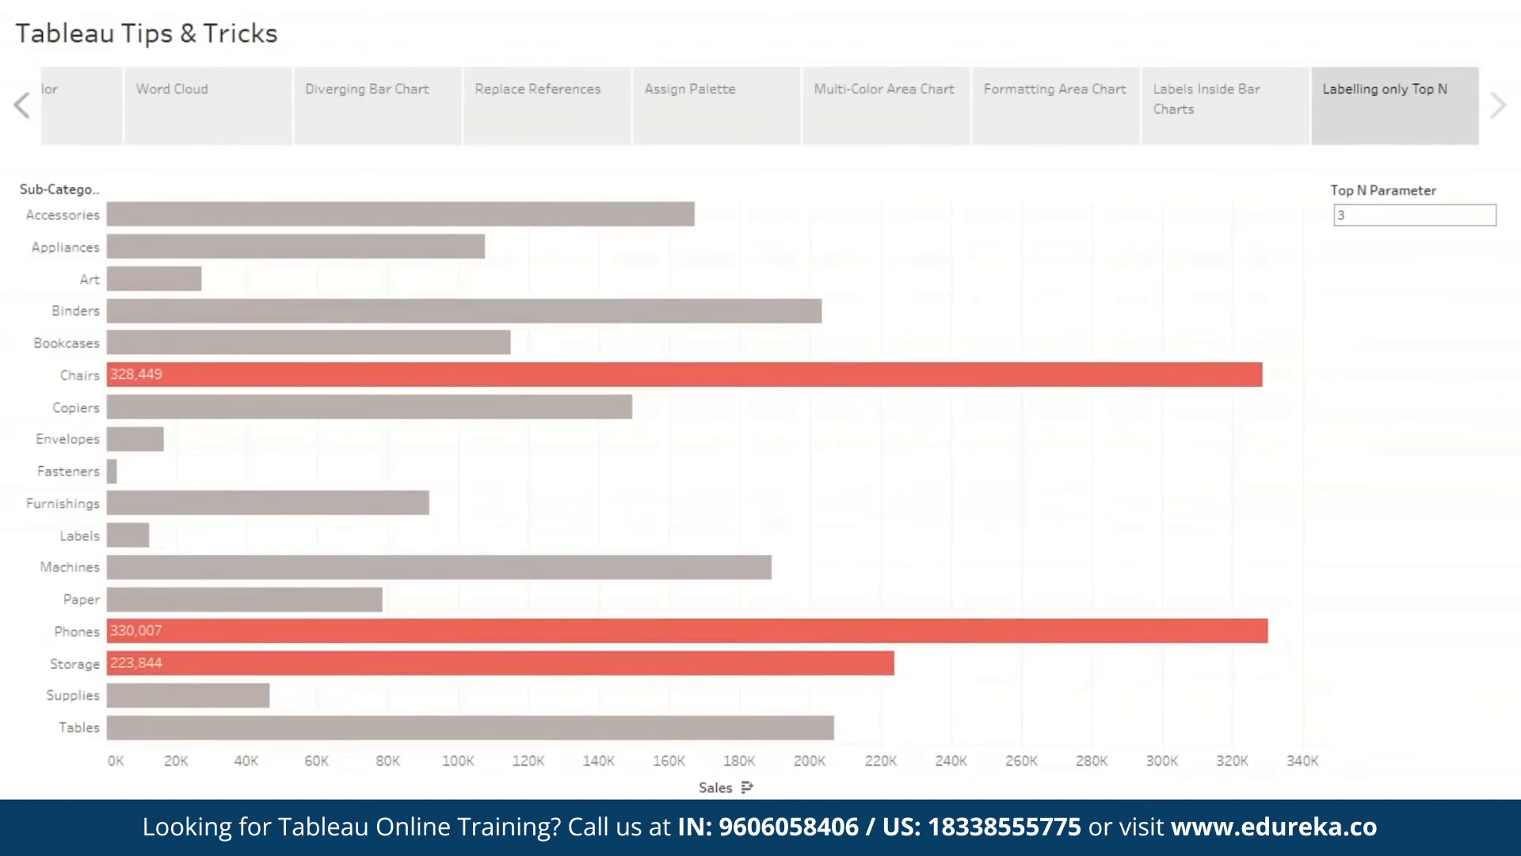
Step: In the Labelling only Top N story point, sort the sub-categories by descending Sales and set the Top N Parameter to 5
left_click(744, 786)
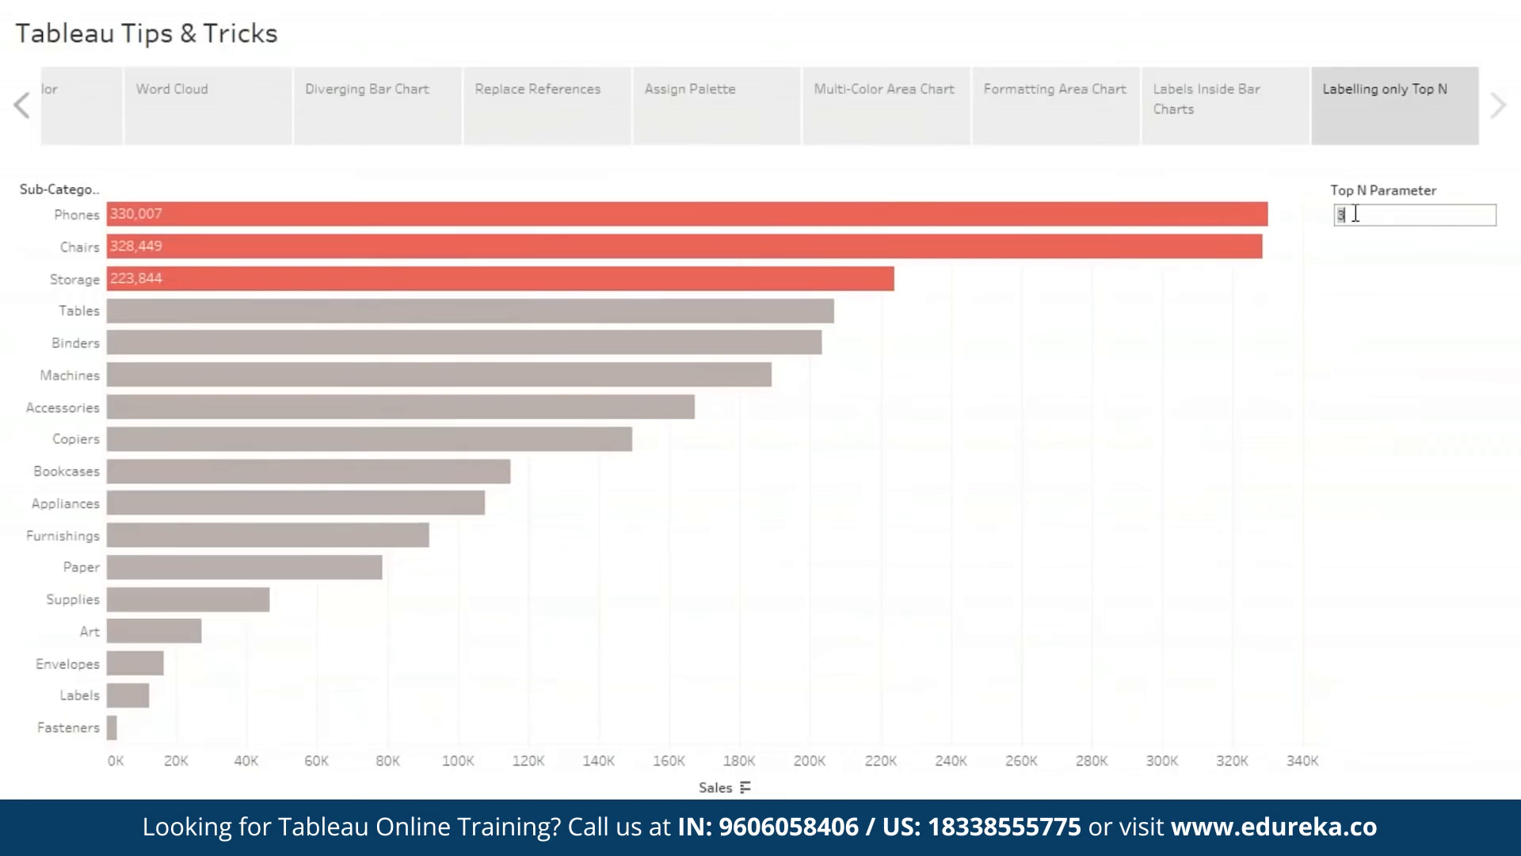
type("5")
key("Return")
mouse_move(819, 292)
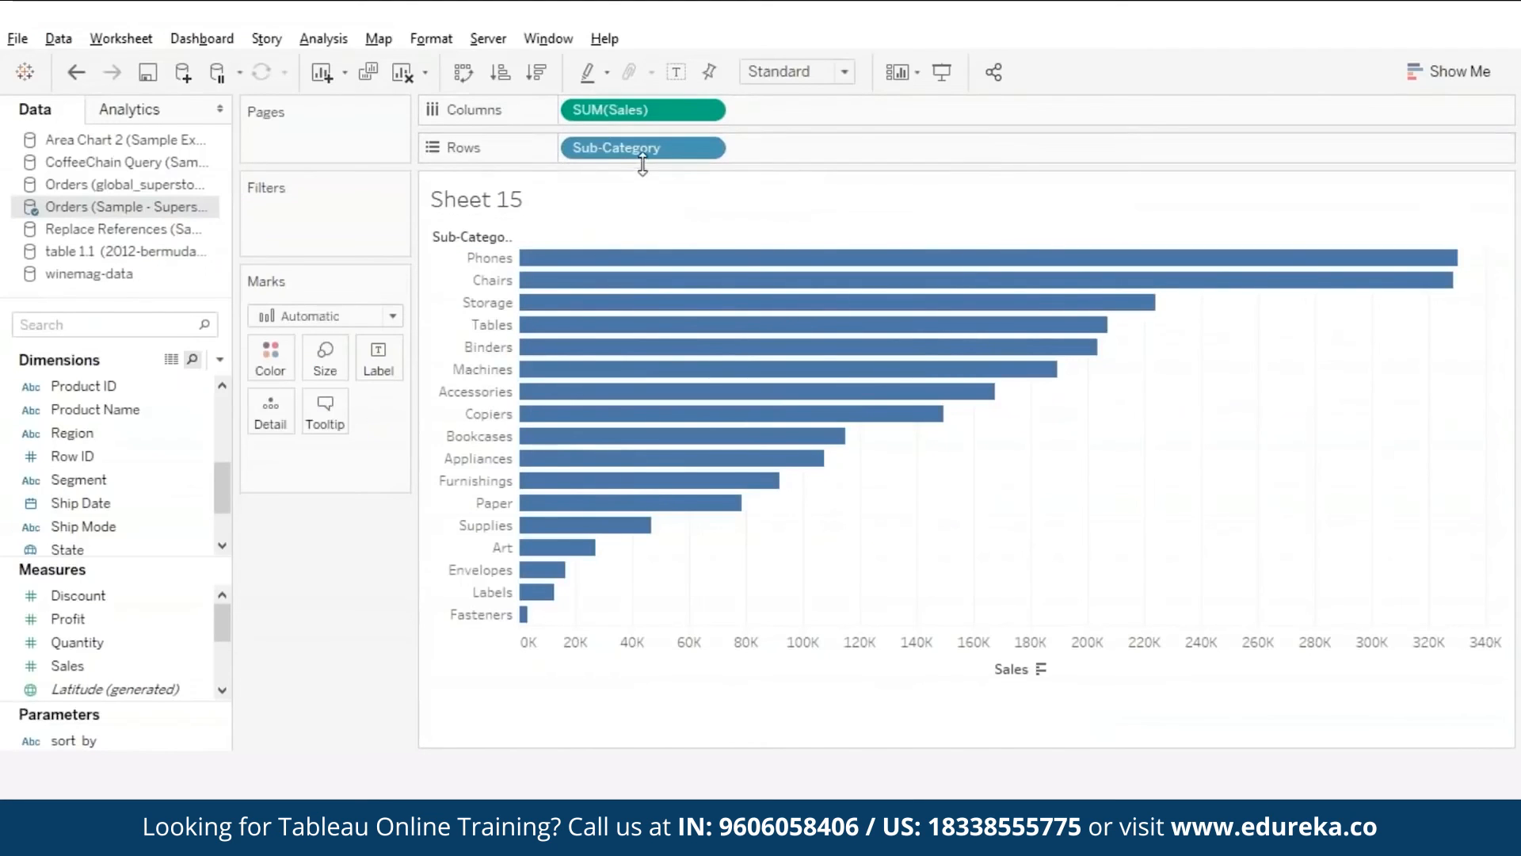
Step: Create an Integer parameter named "top n" in Sheet 15, allowing all values
left_click(220, 359)
left_click(104, 401)
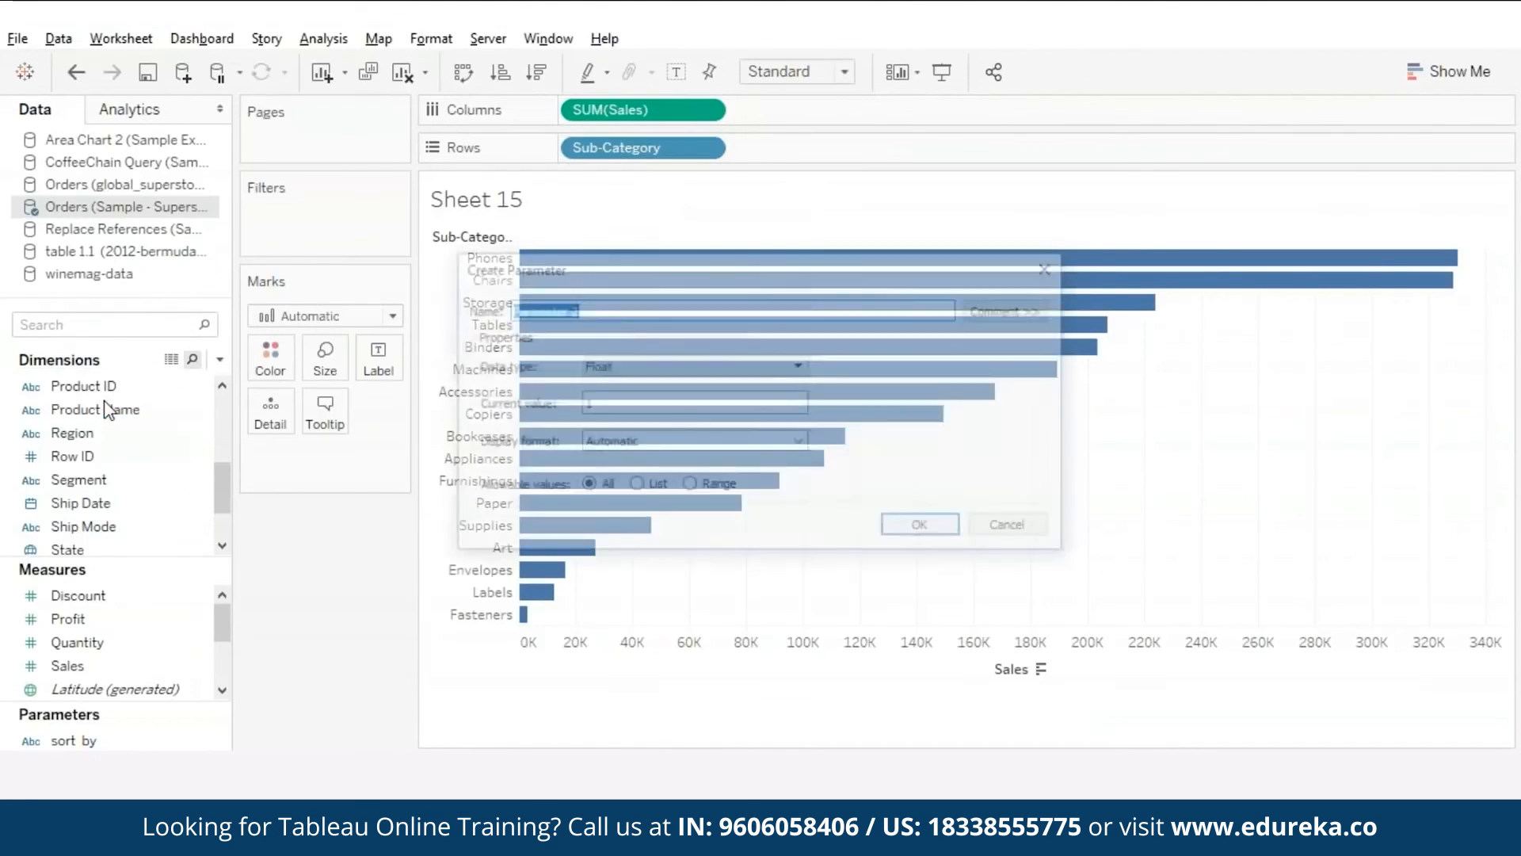
type("top n")
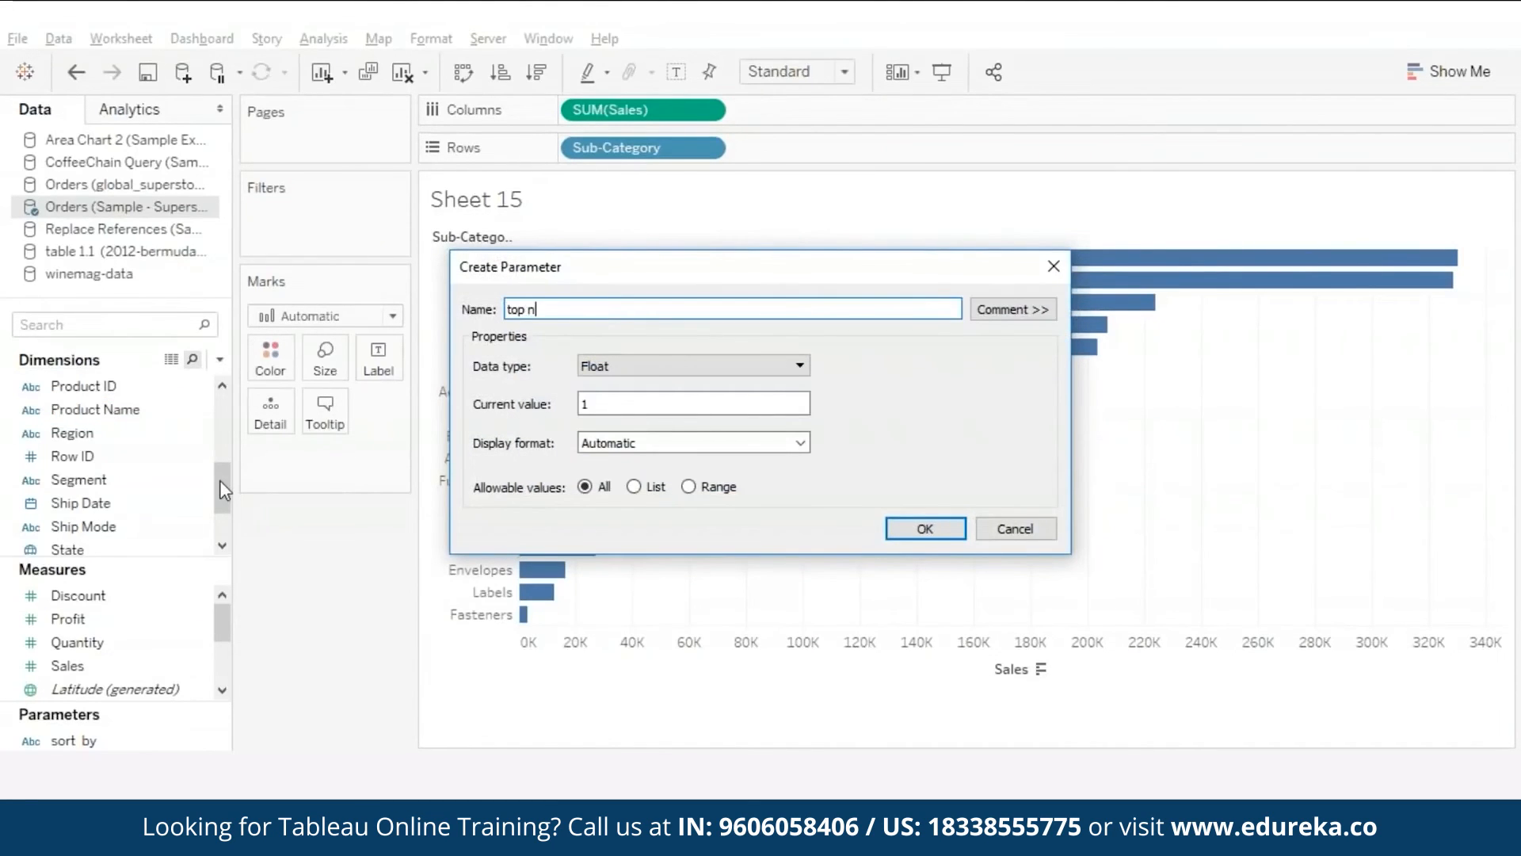
left_click(773, 364)
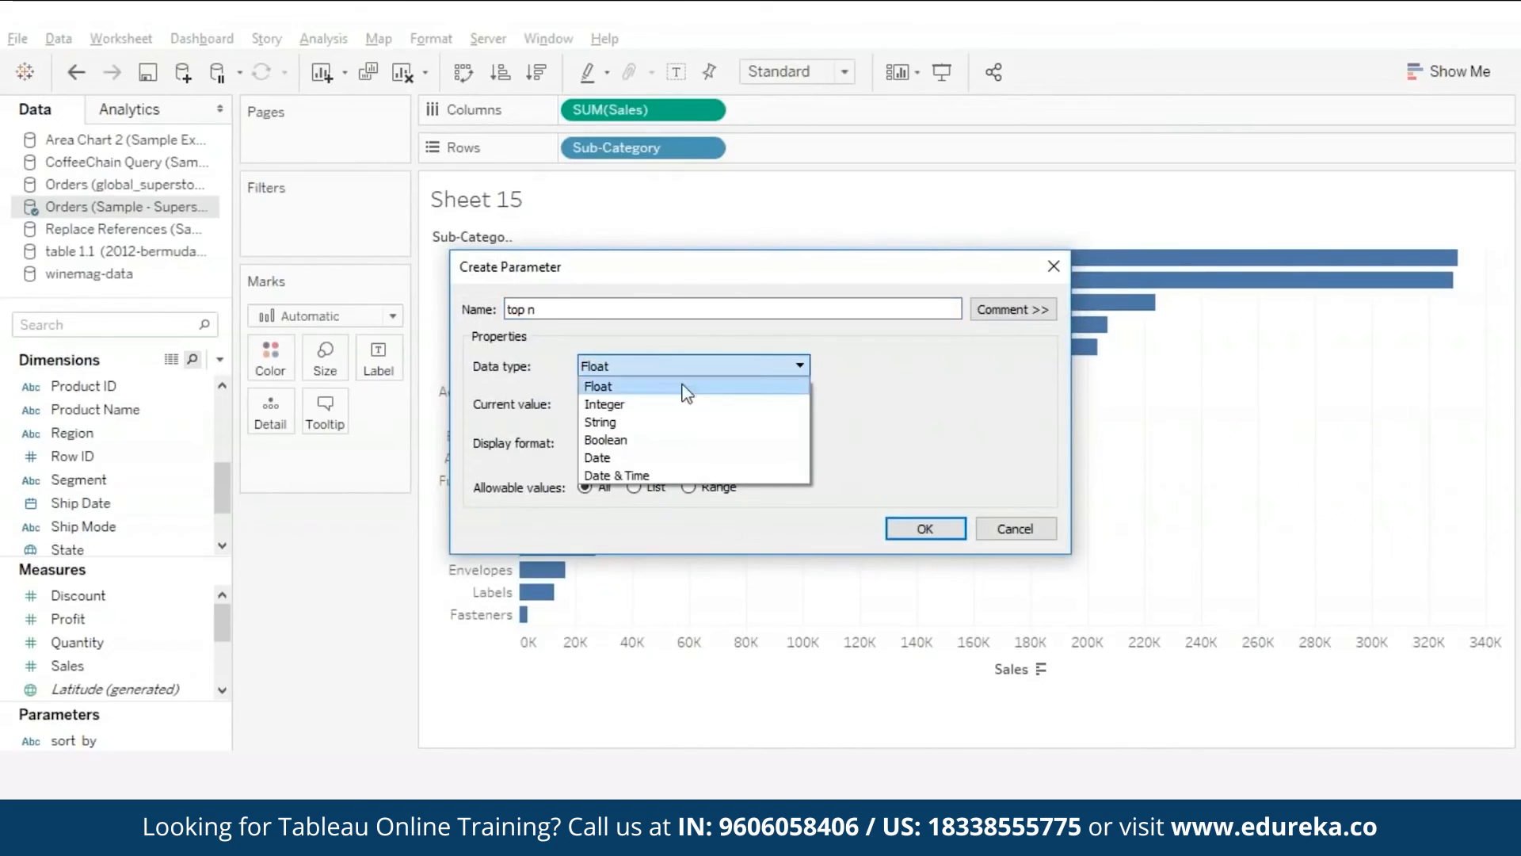
left_click(618, 404)
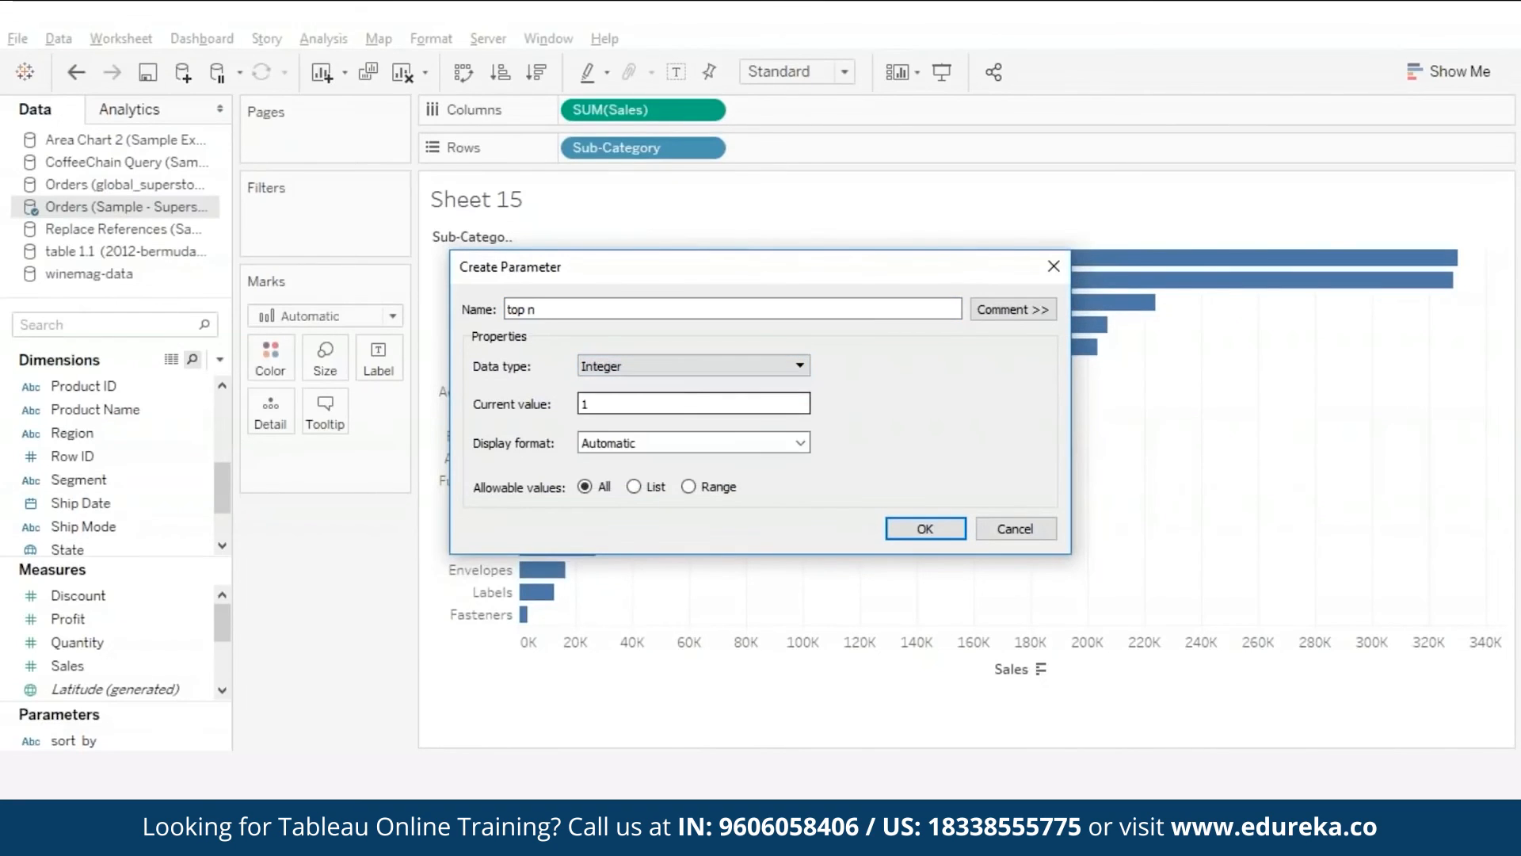
left_click(923, 528)
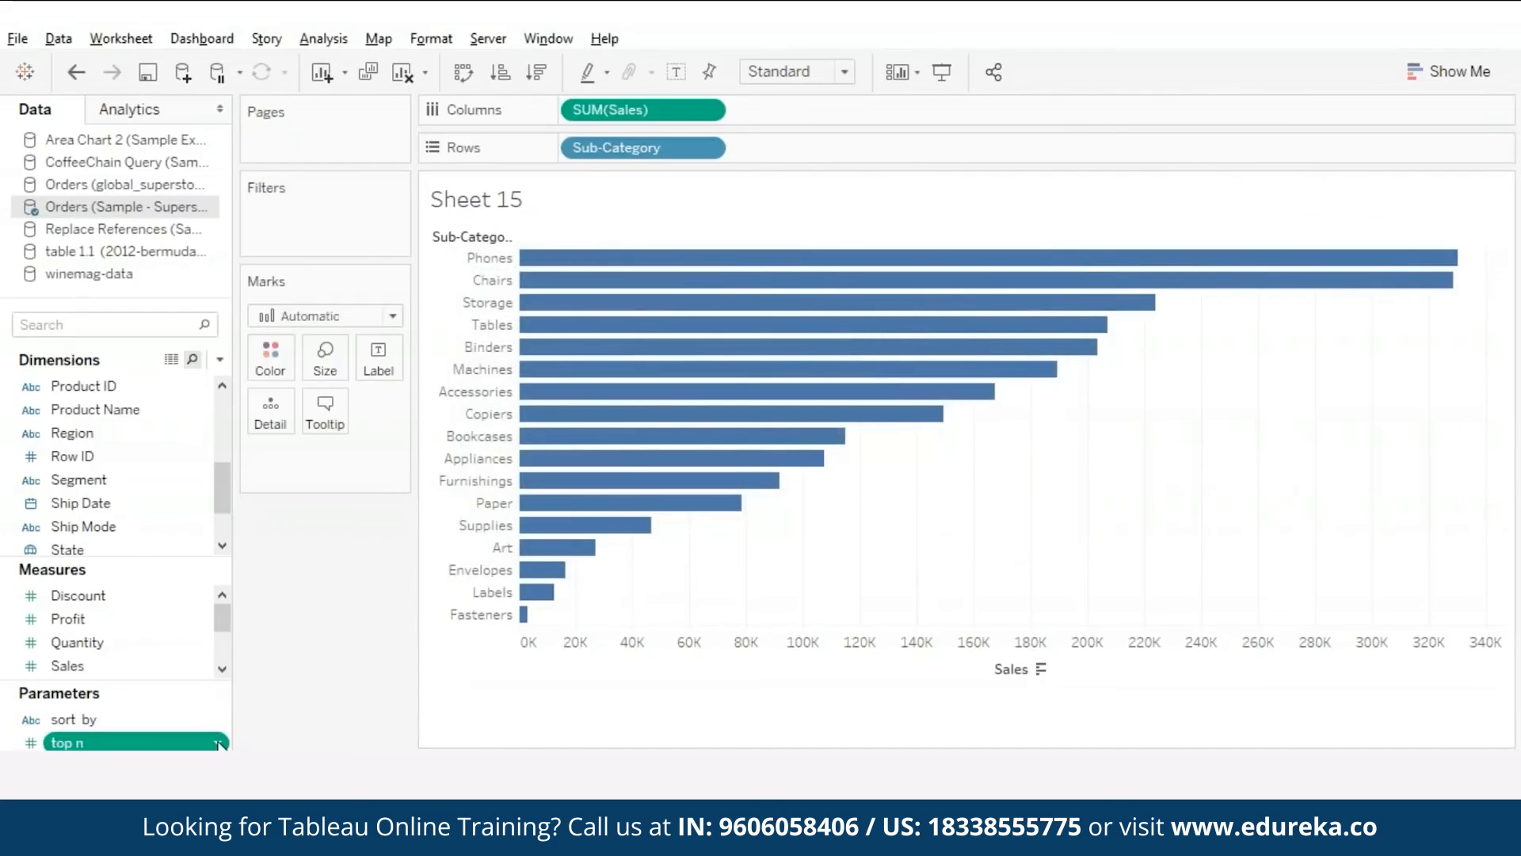
Step: Show the parameter control for top n on the sheet and set its value to 3
left_click(217, 744)
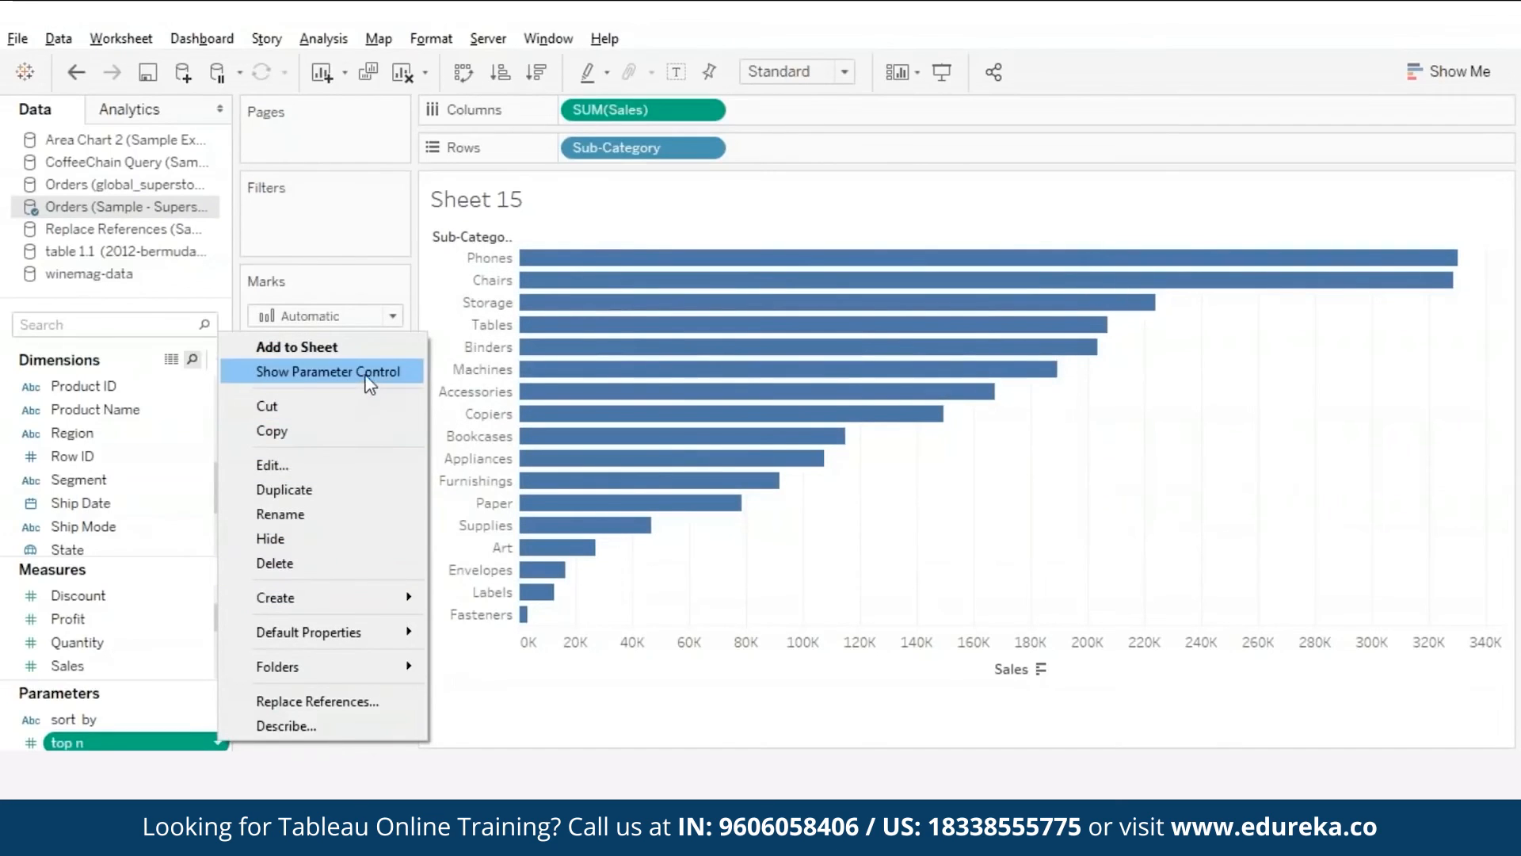
left_click(370, 372)
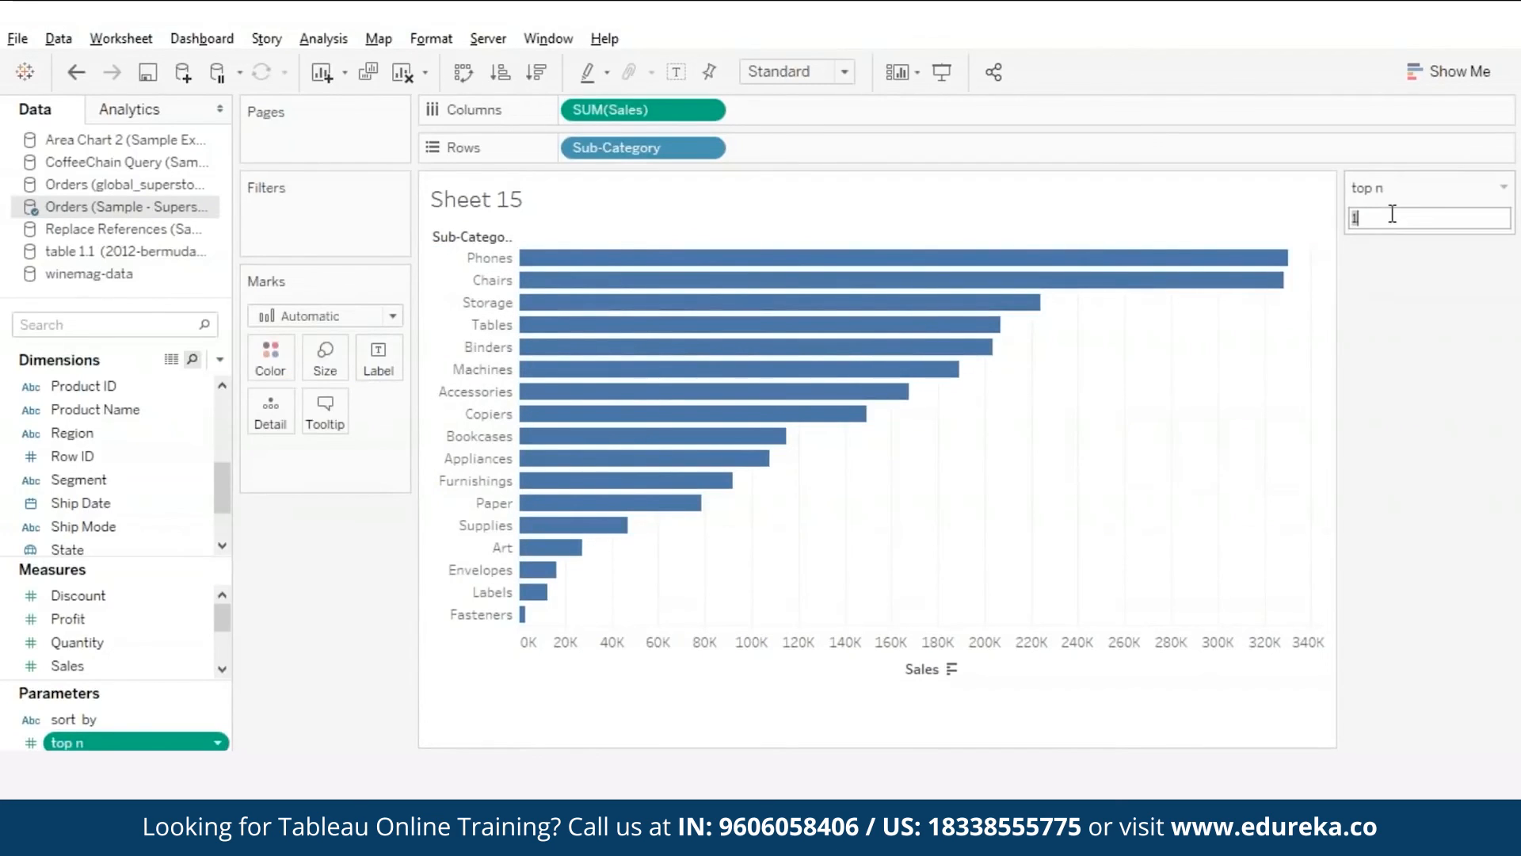
type("3")
key("Return")
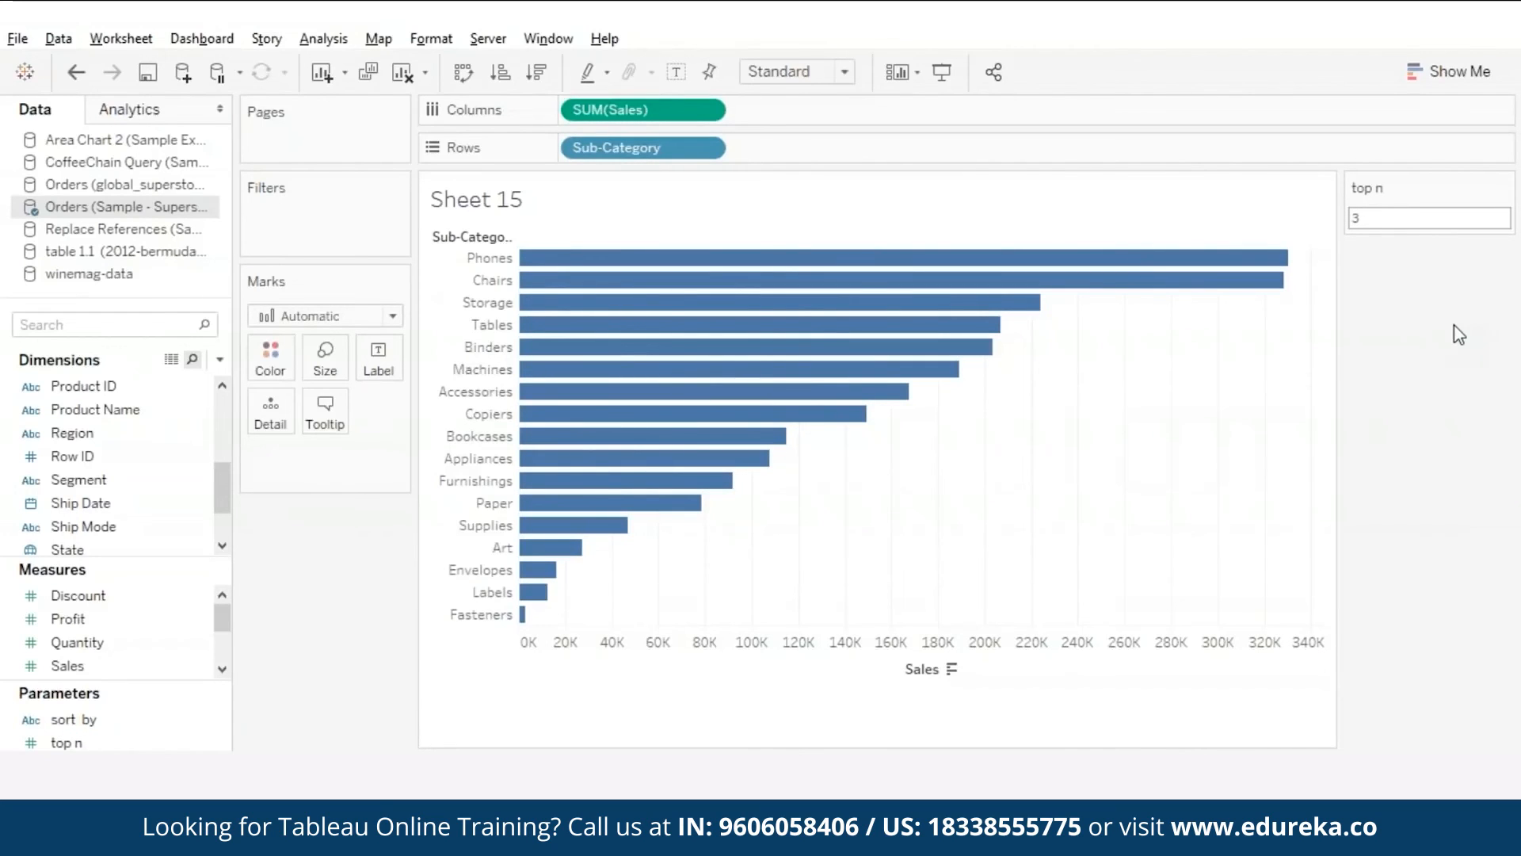
Step: Create a calculated field named "top n to color" with the formula RANK(SUM([Sales])) <= [top n]
left_click(221, 360)
left_click(125, 385)
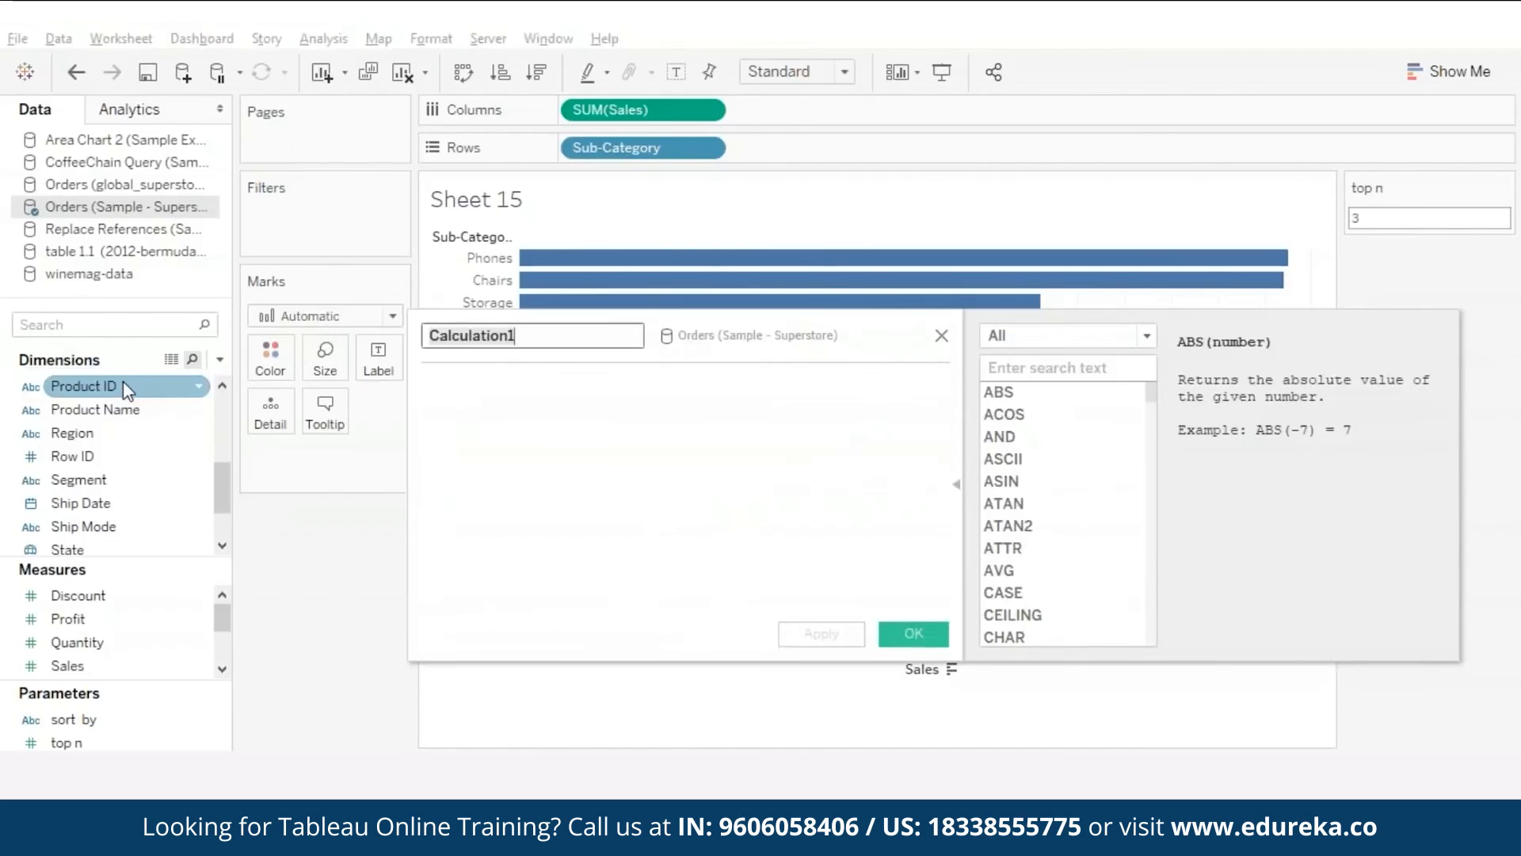
type("top n to color")
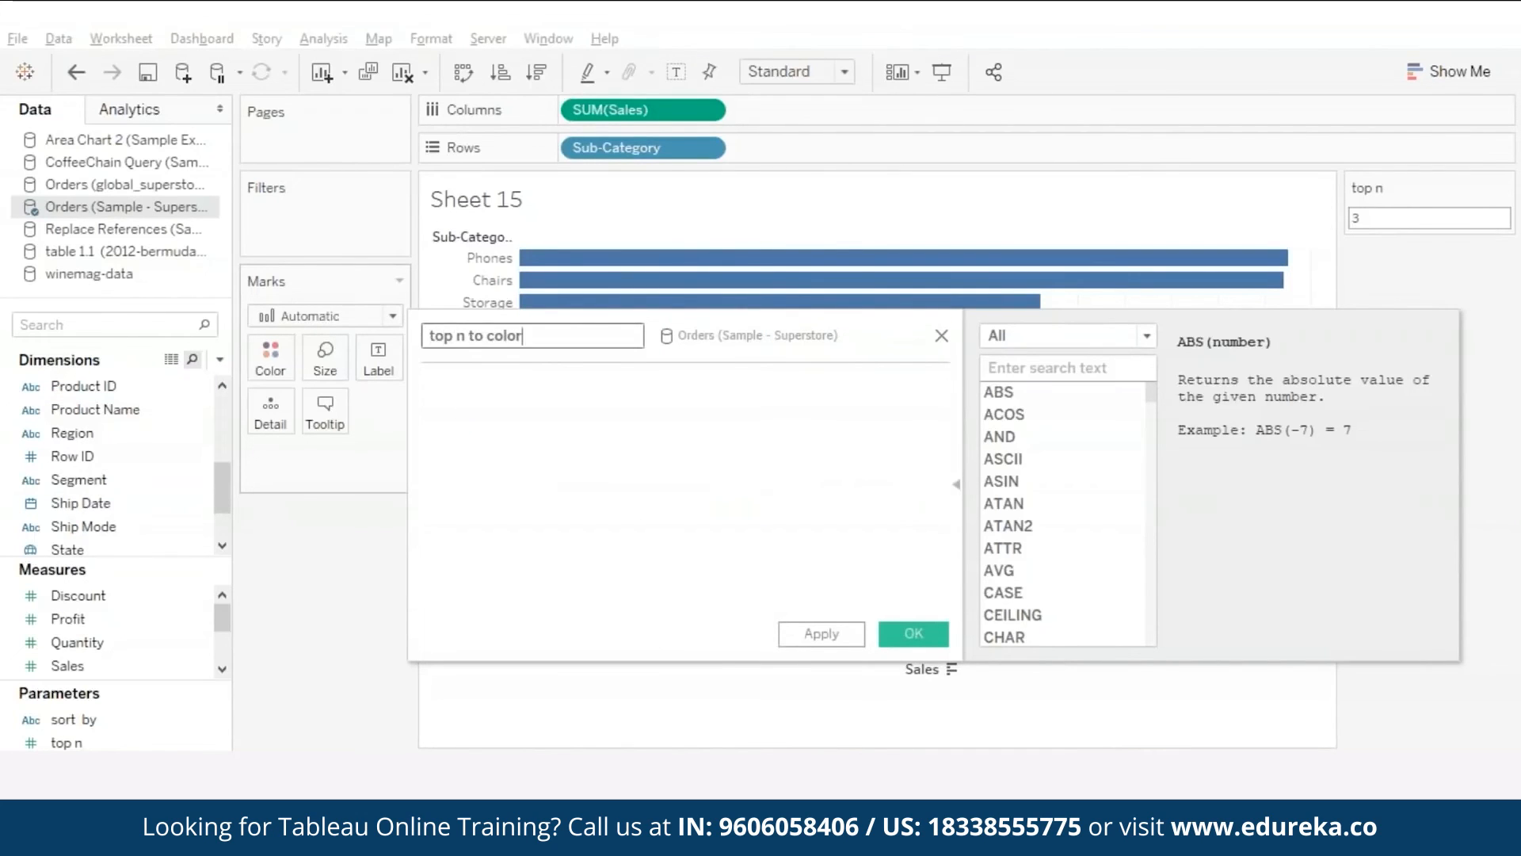
key("Tab")
type("RANK(SUM(sa")
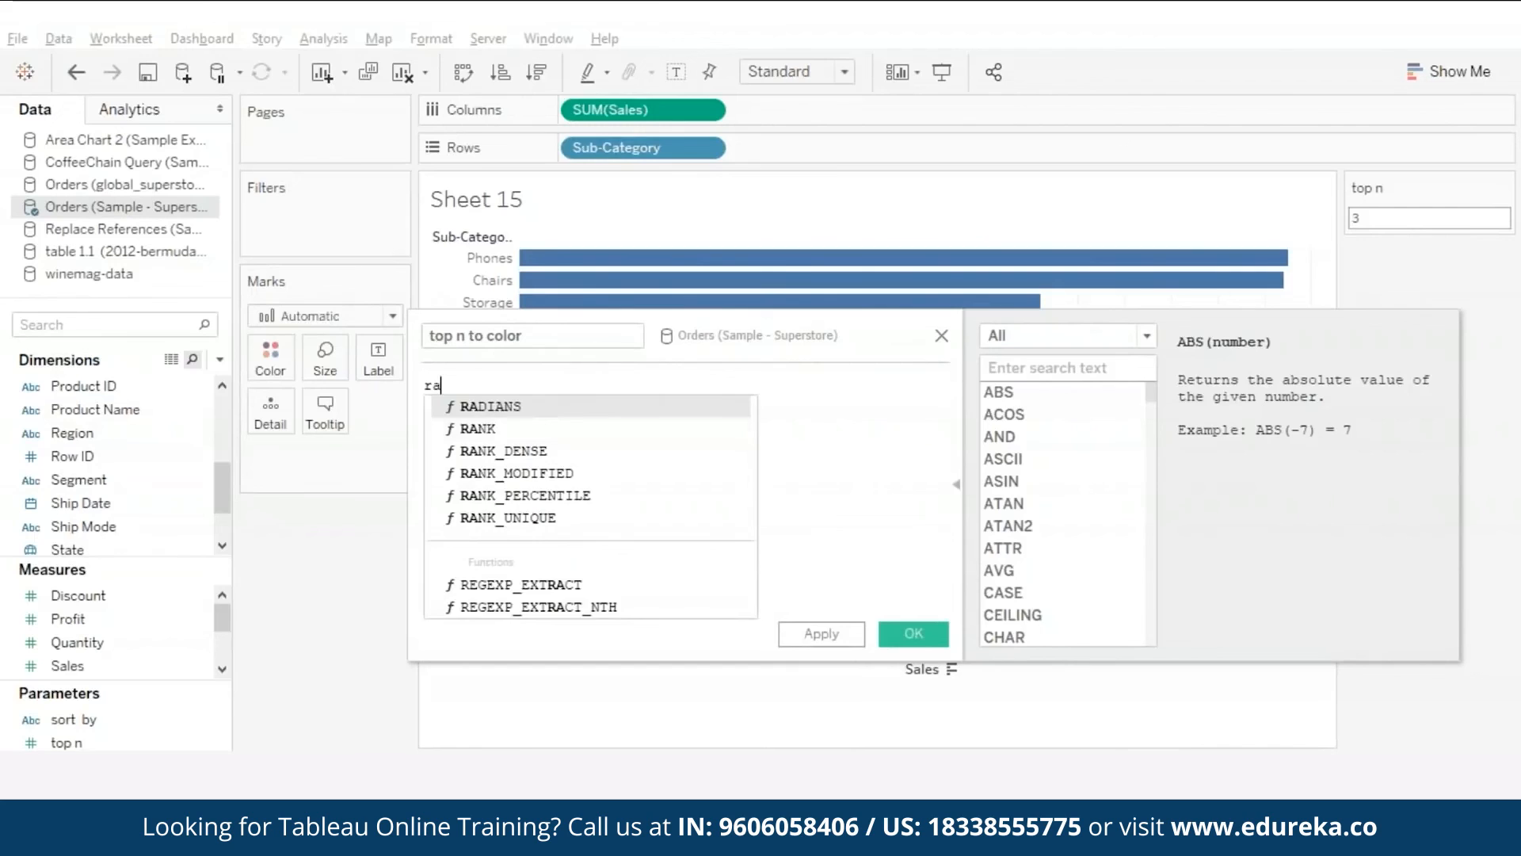
type("les")
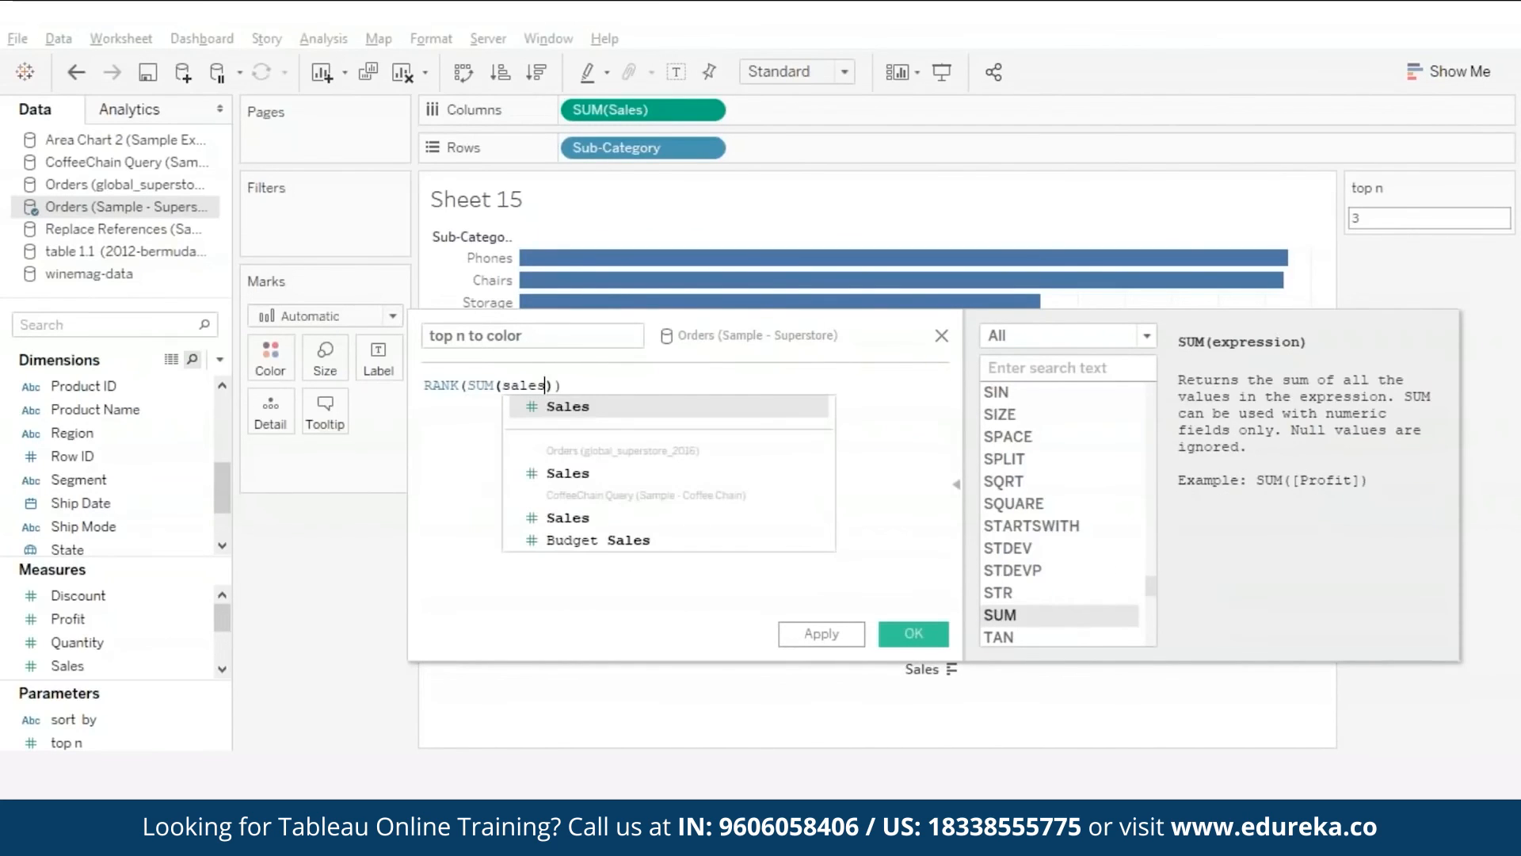
key("Return")
type("<= top")
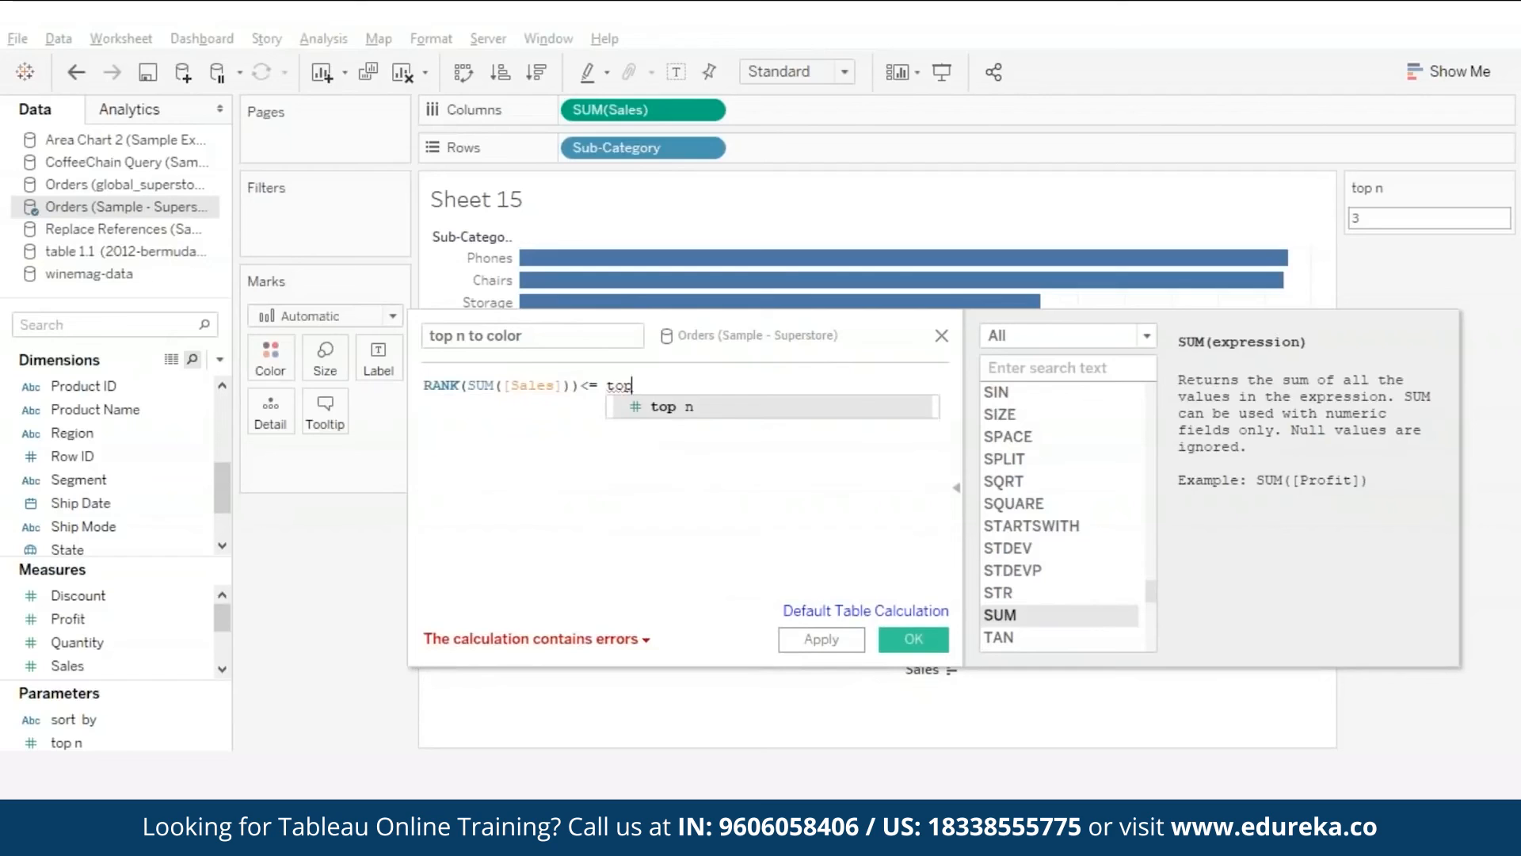
key("Return")
left_click(917, 639)
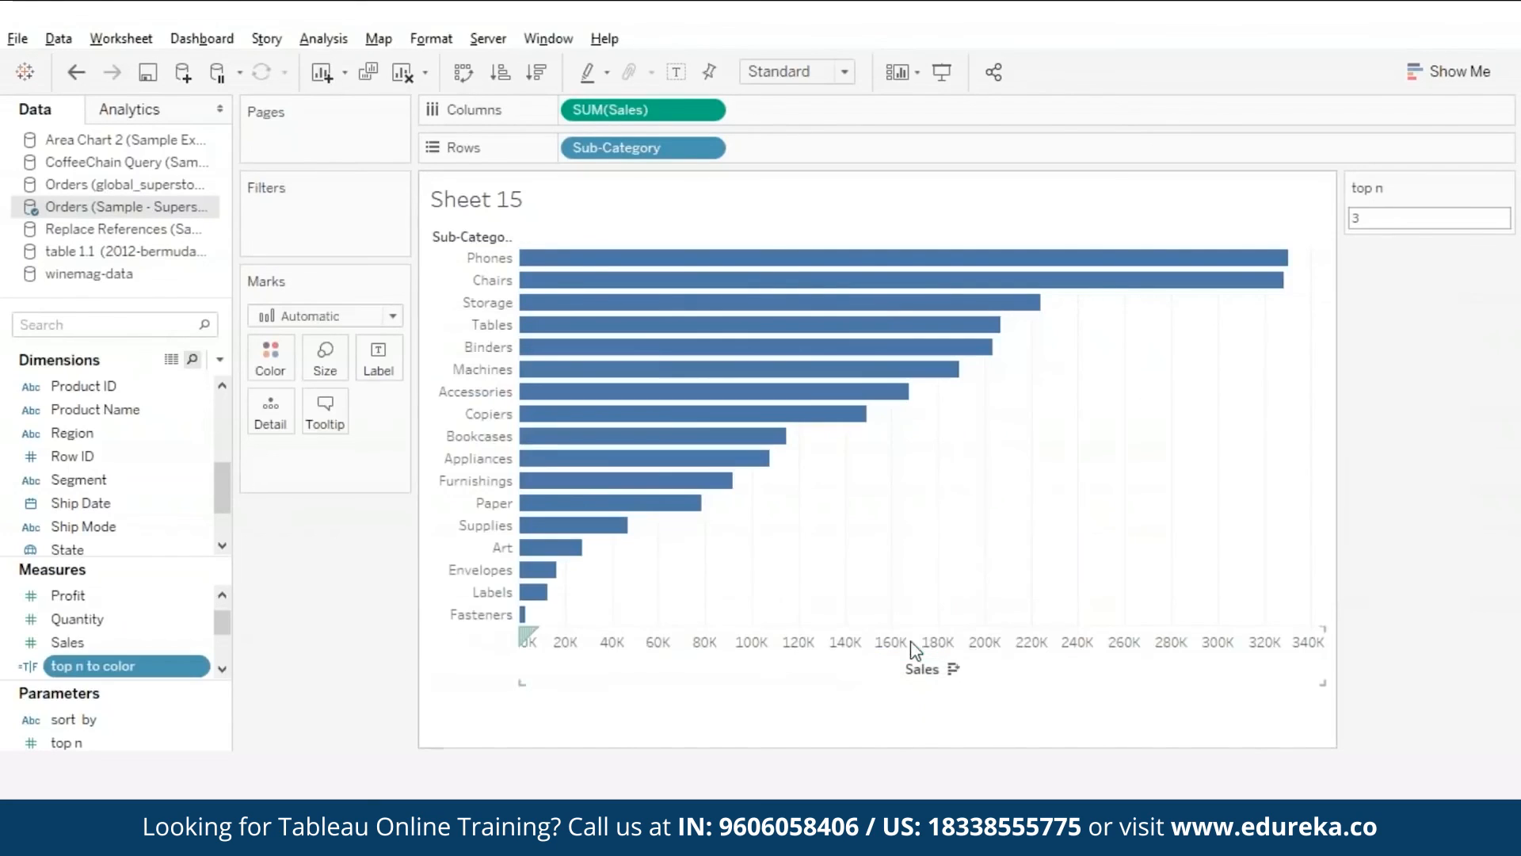
Step: Color the bars by top n to color, assigning grey to False and red to True
left_click_drag(98, 672, 271, 363)
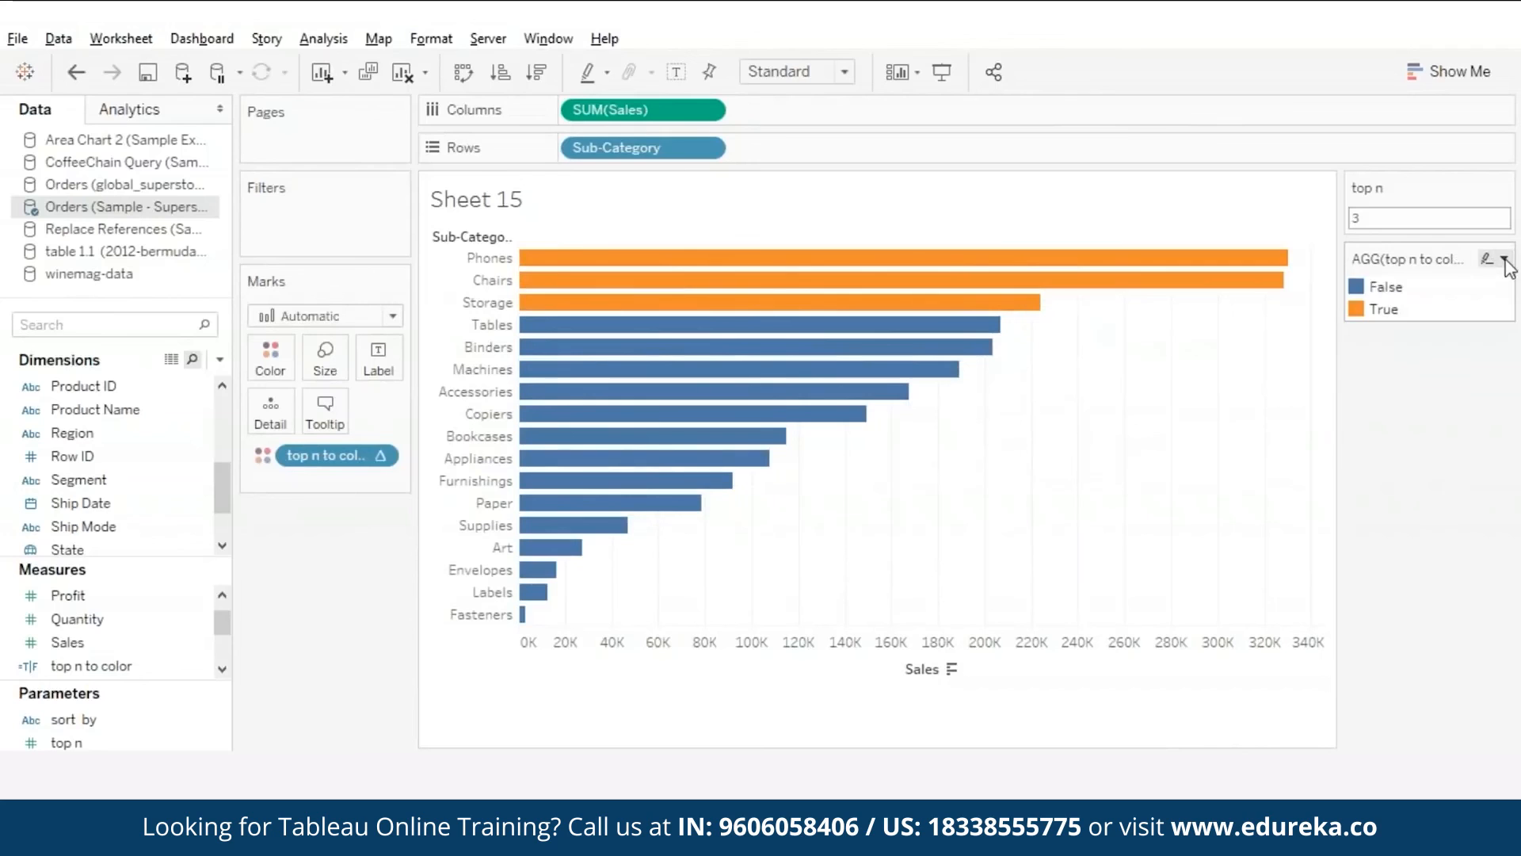
left_click(1503, 262)
left_click(1383, 283)
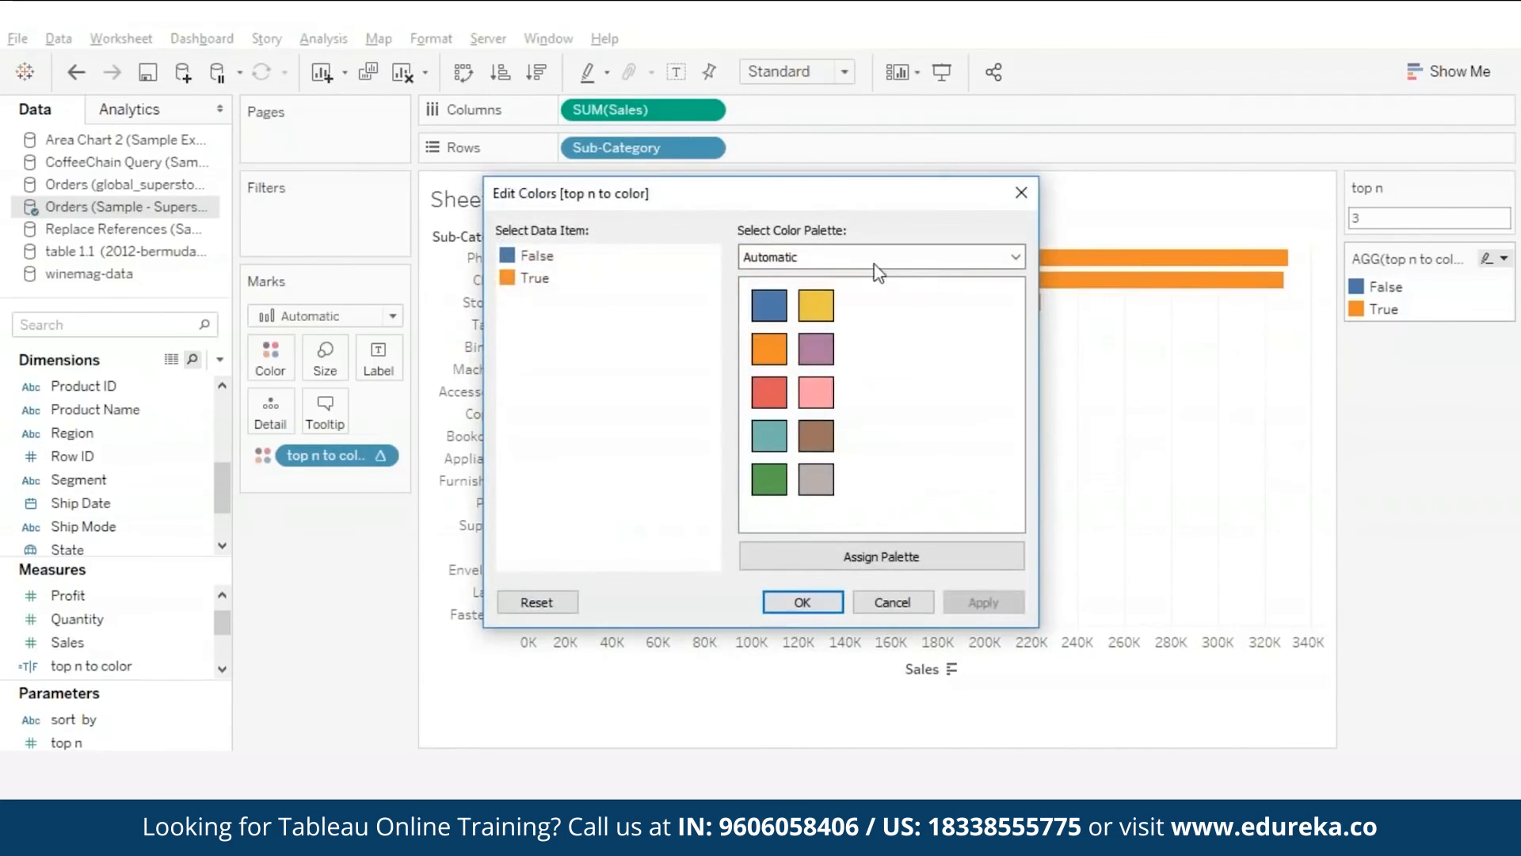
left_click(533, 255)
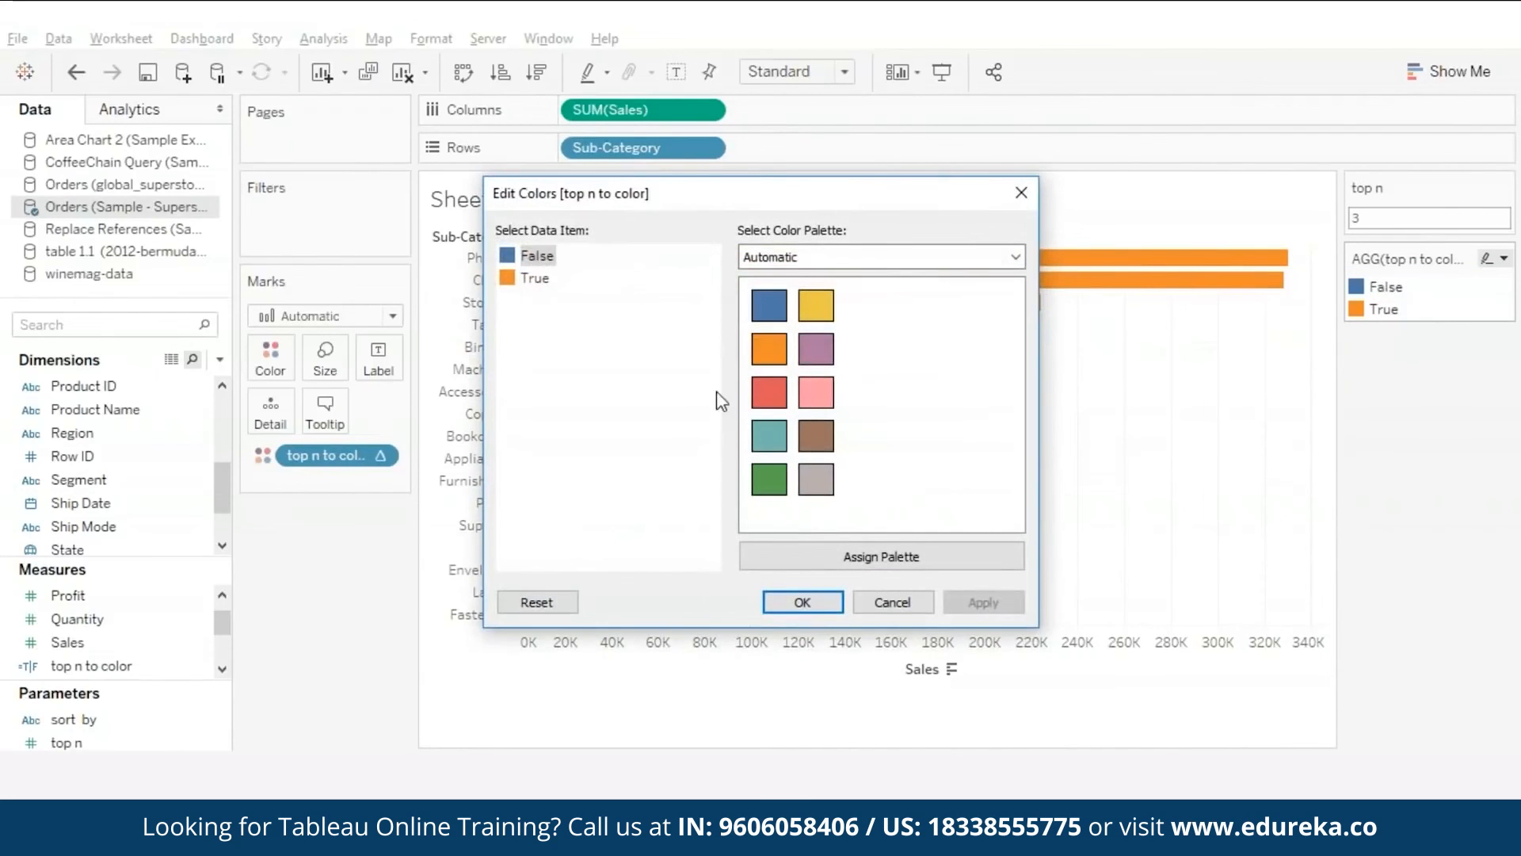
left_click(804, 499)
left_click(533, 279)
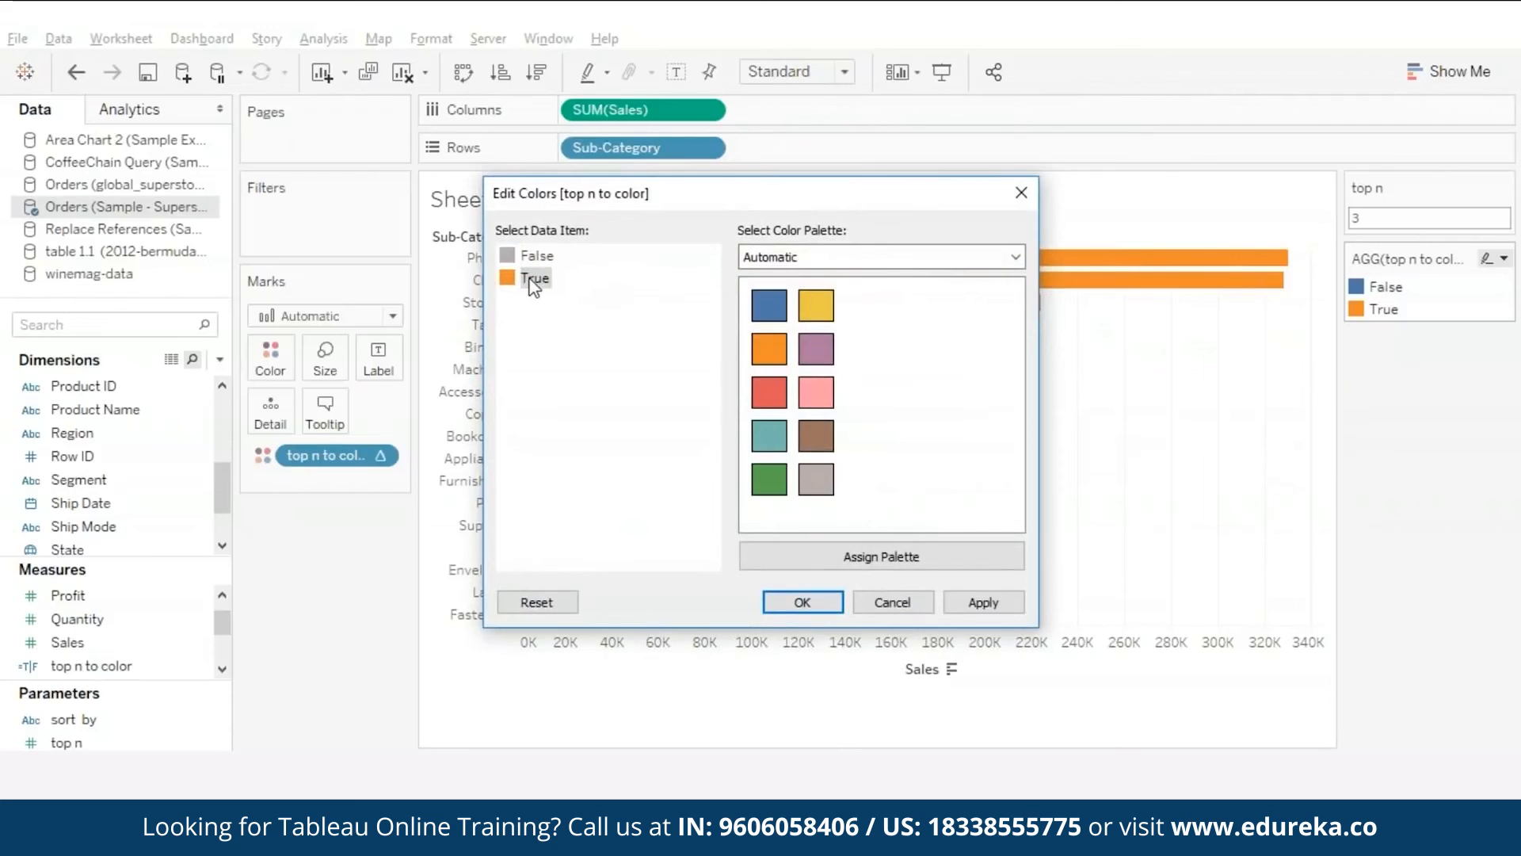
left_click(768, 392)
left_click(803, 602)
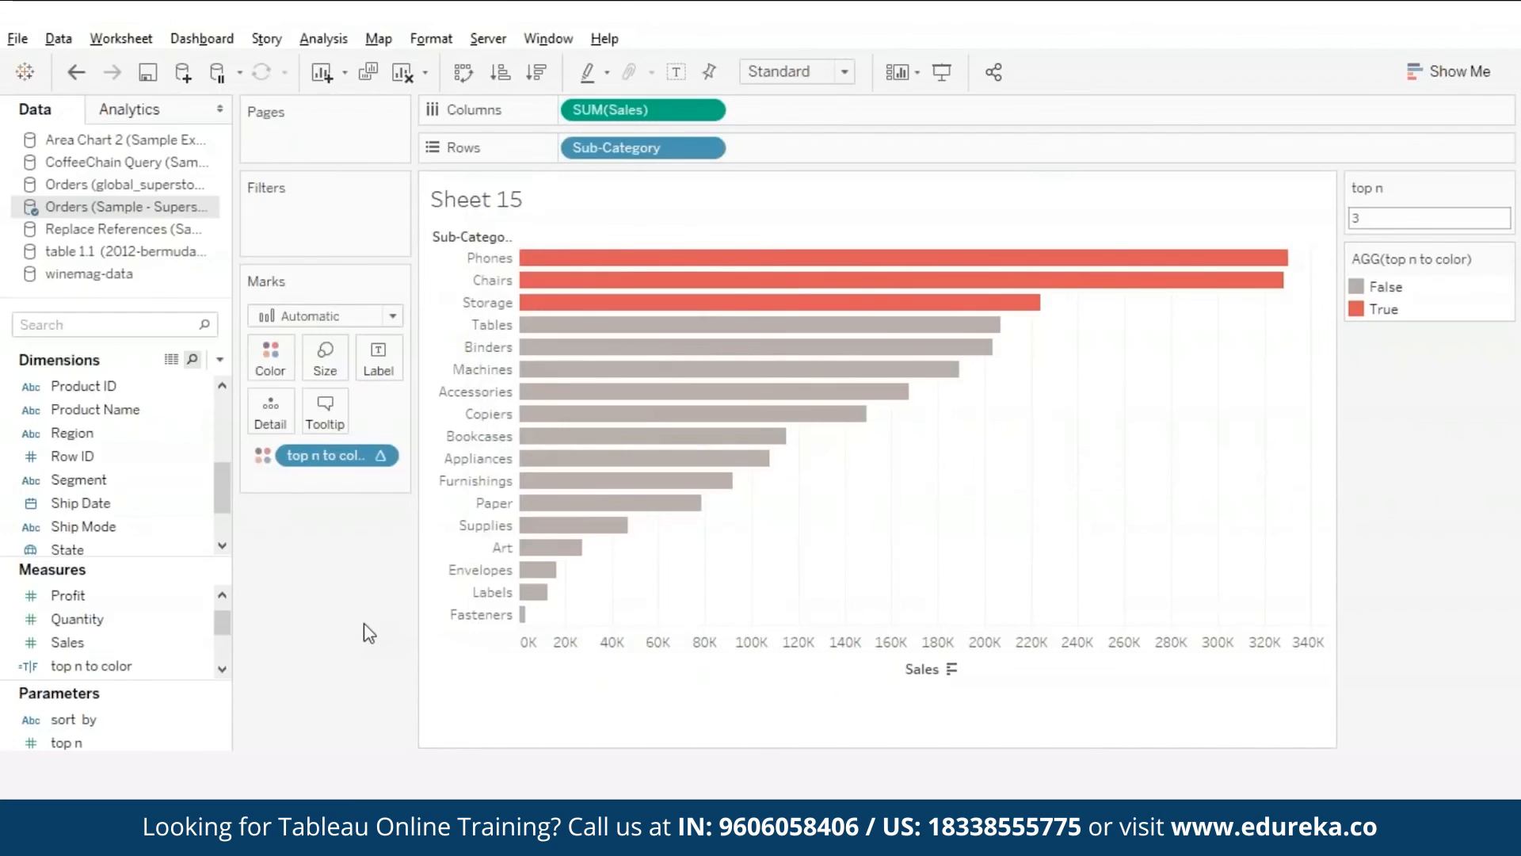
Step: Create a calculated field "top n to label" as if [top n to color] then SUM([Sales]) END, and label the bars with it
left_click(220, 360)
left_click(126, 384)
type("t")
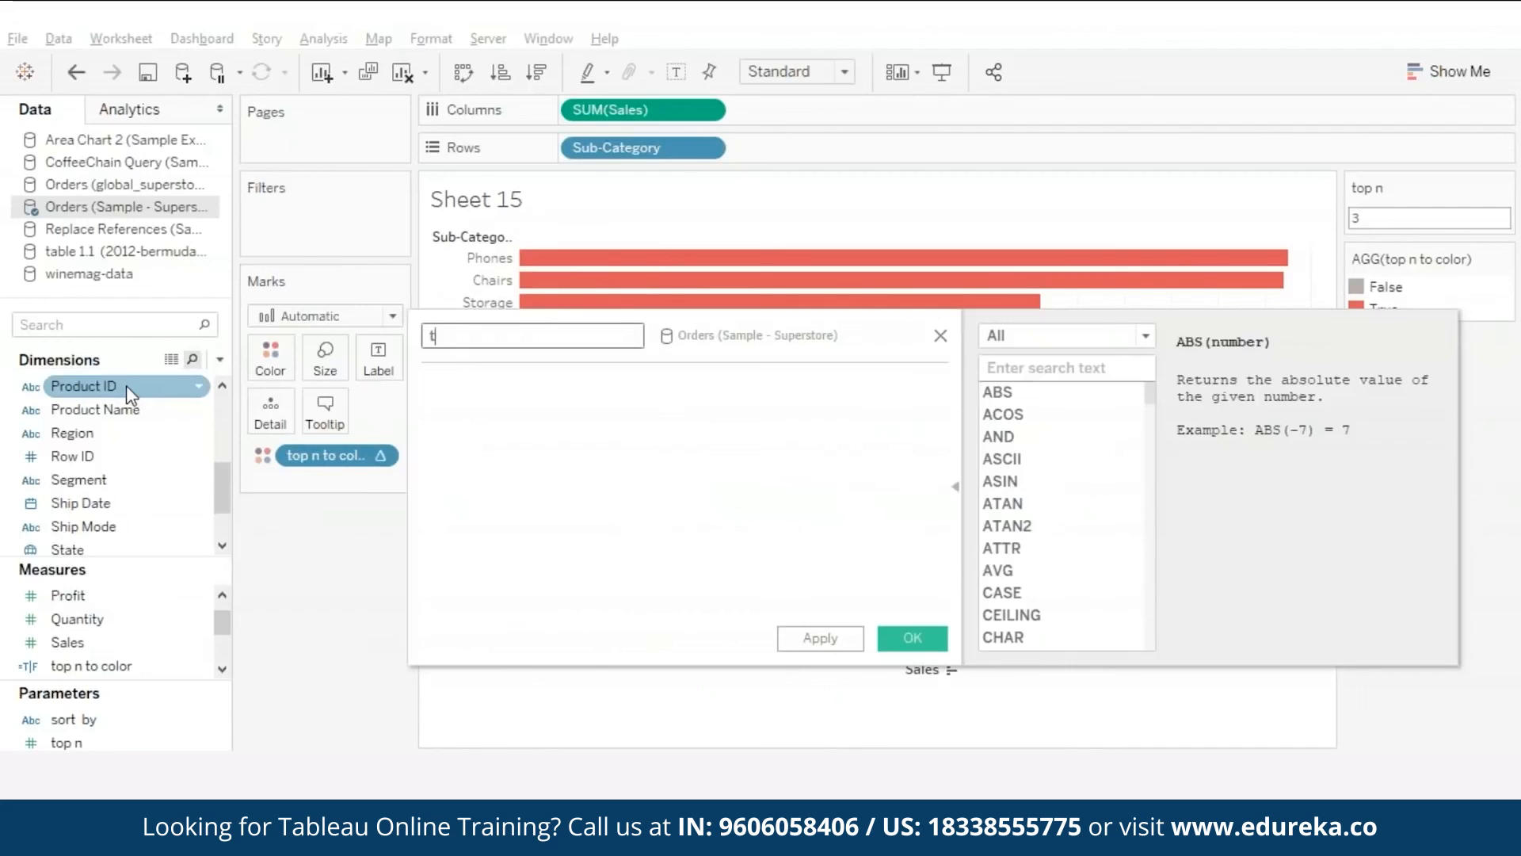
type("op n to label")
left_click(509, 432)
type("if top")
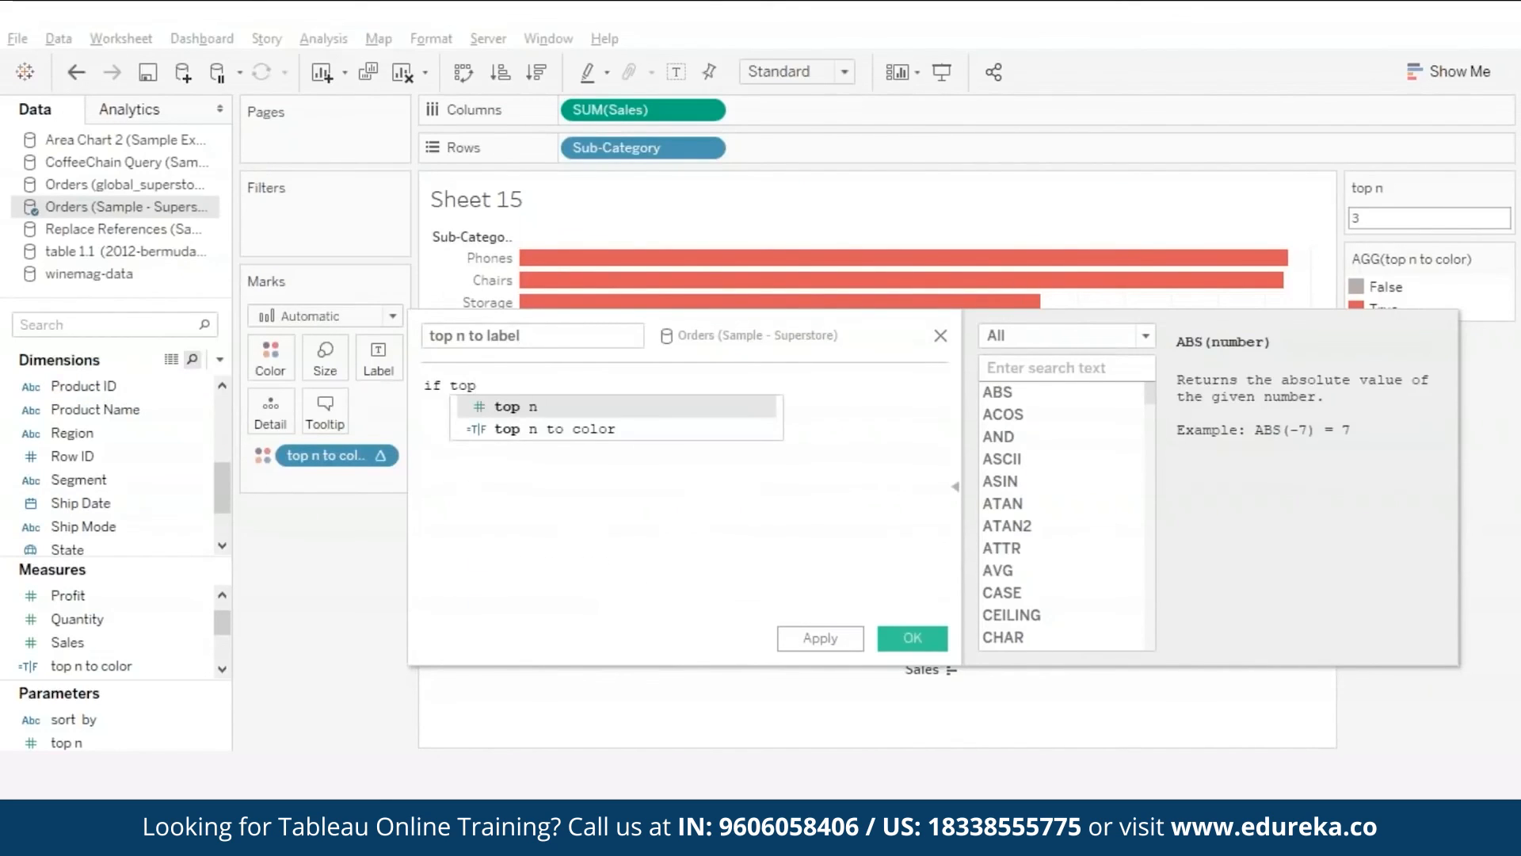
key("Down")
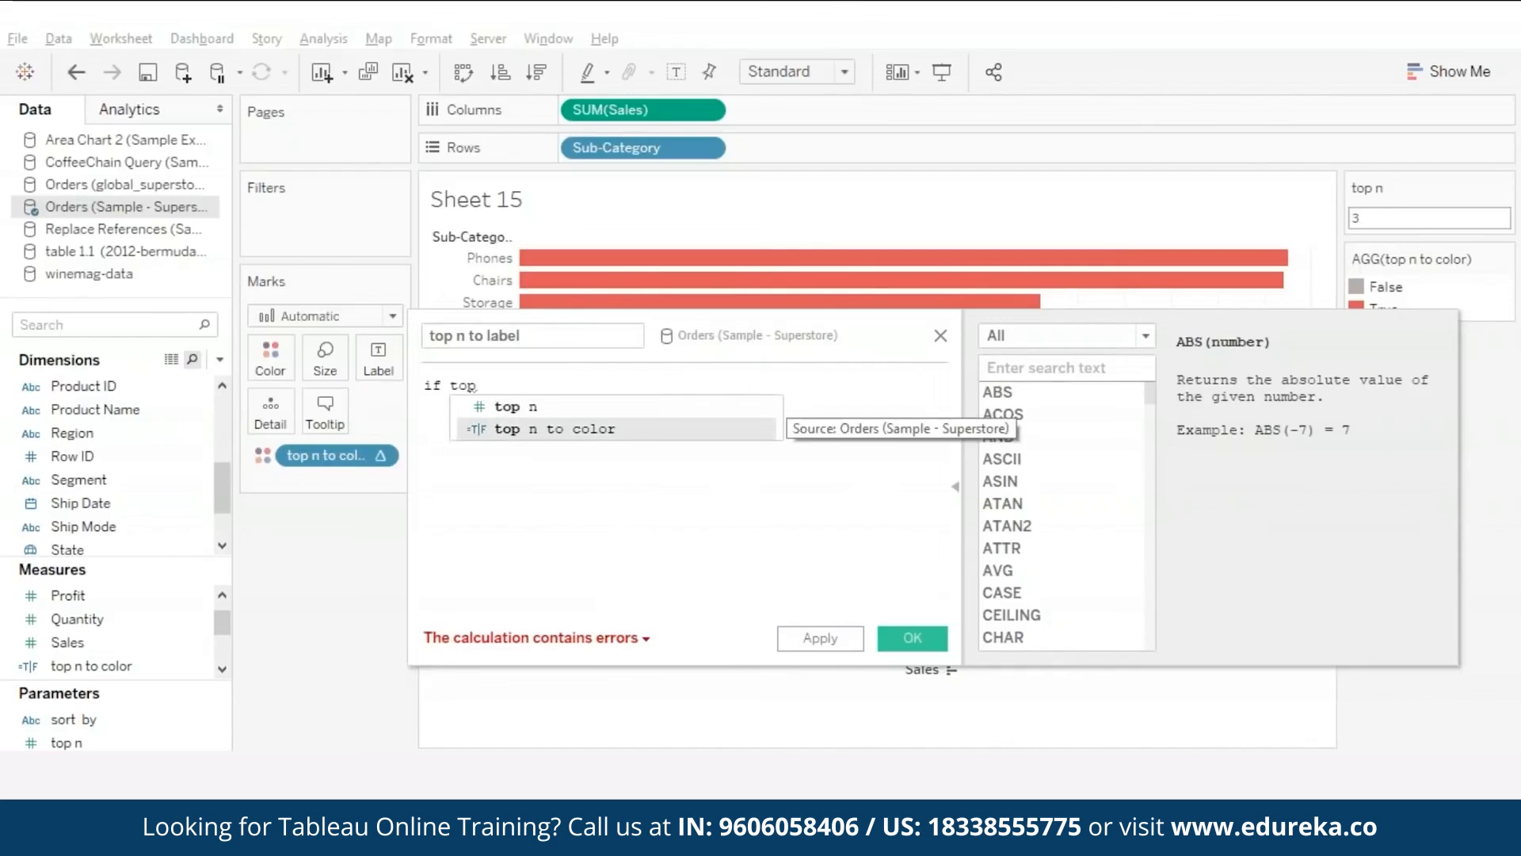
key("Return")
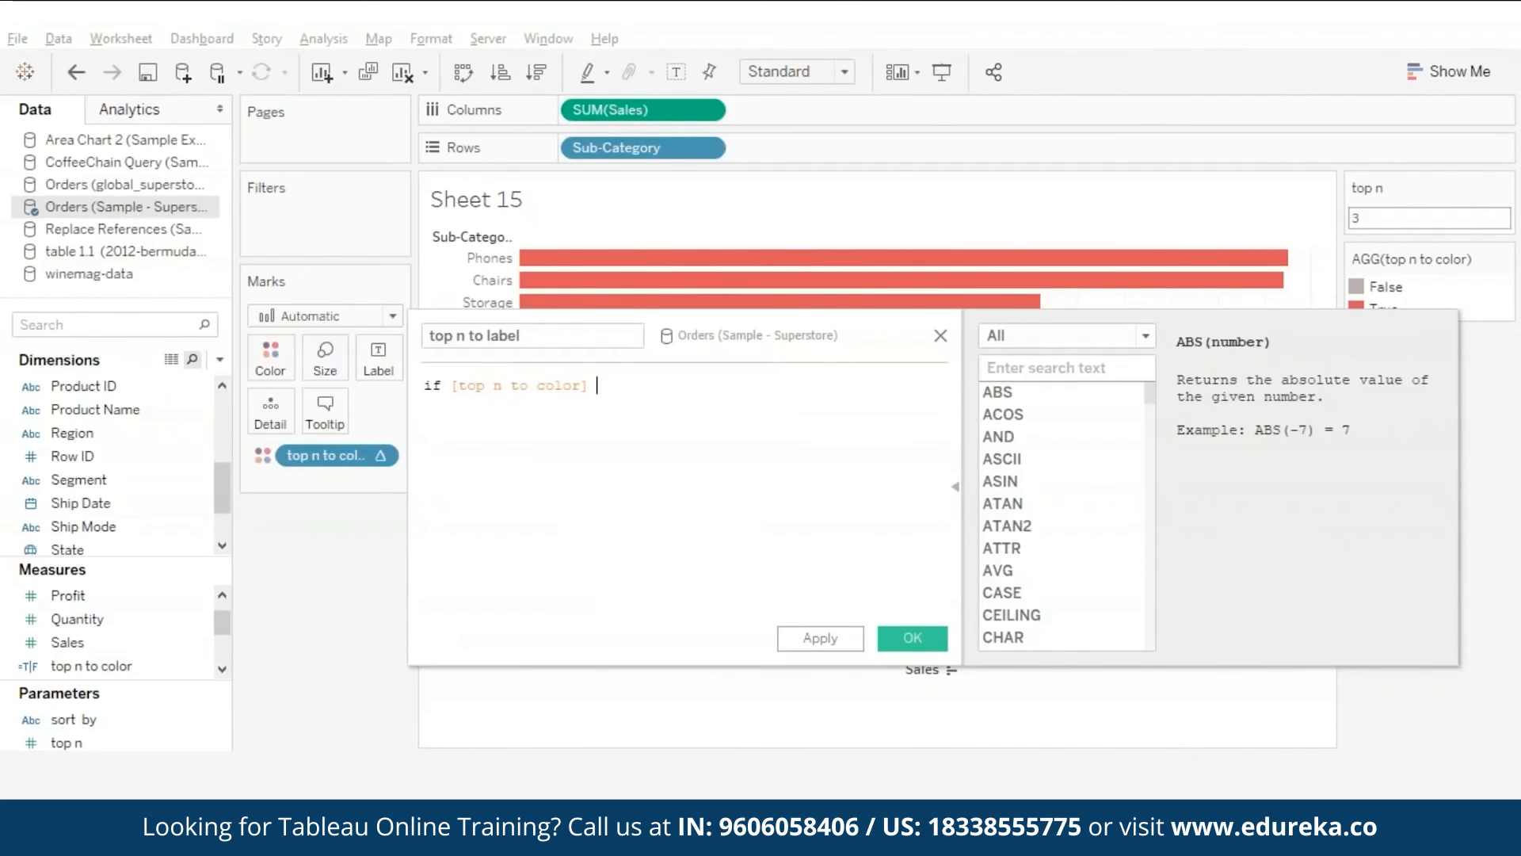
type("then")
key("Return")
type("sum")
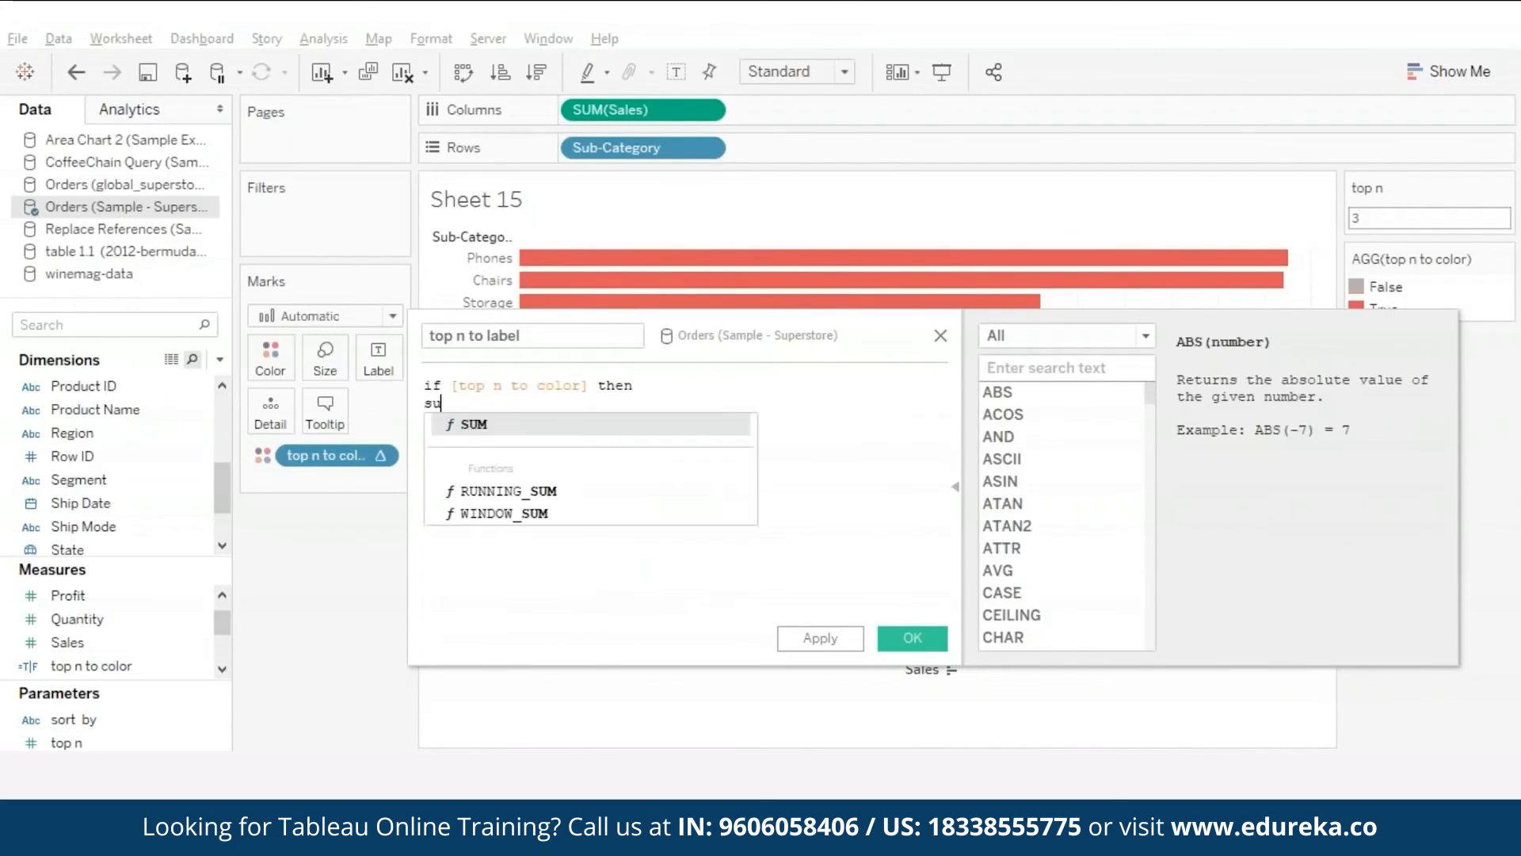
key("Return")
type("sales")
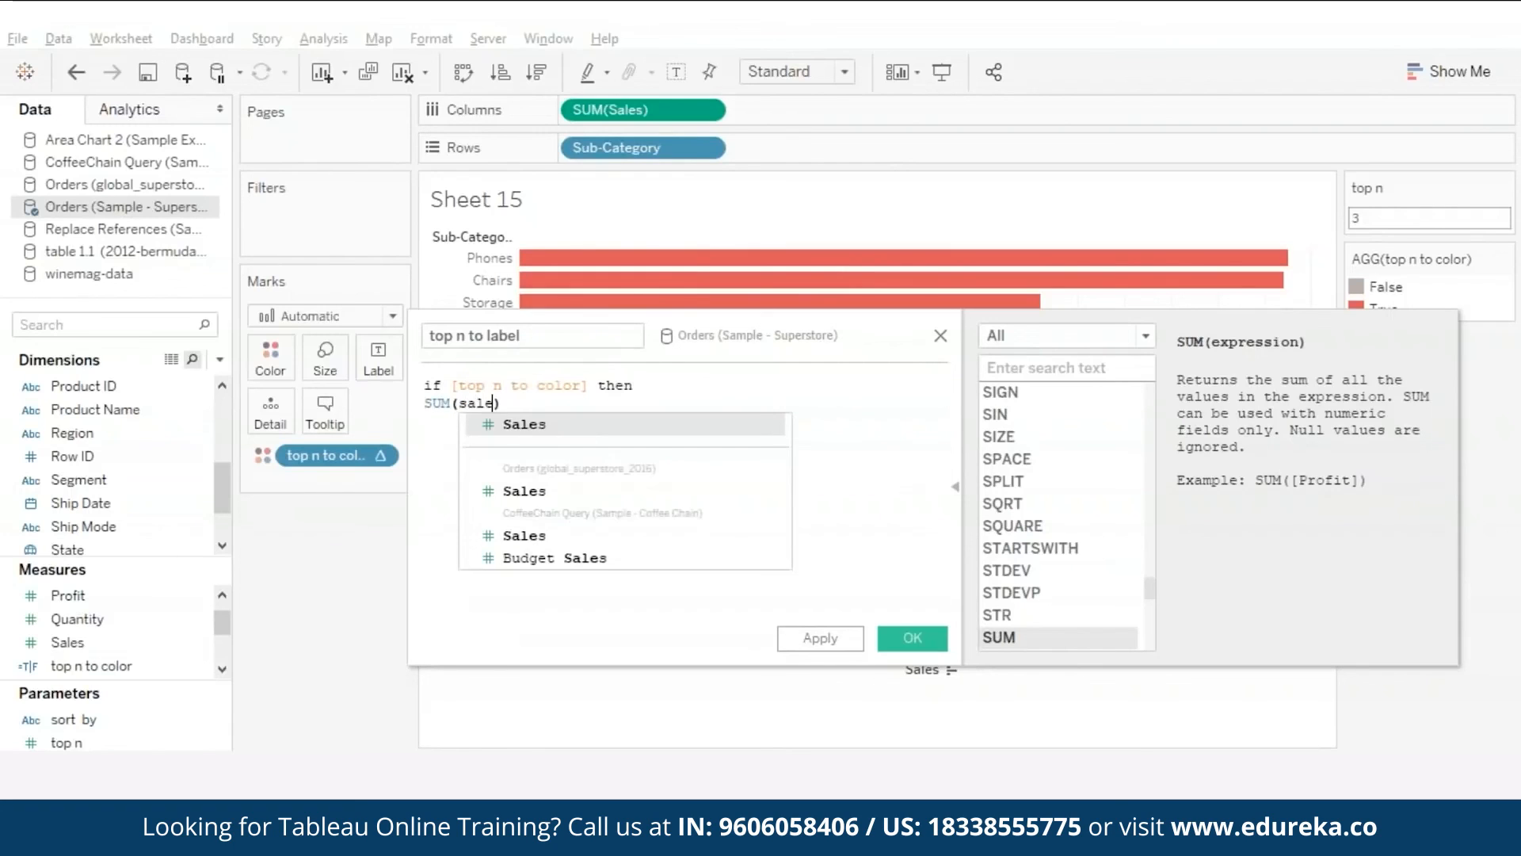
key("Return")
type("end")
key("Return")
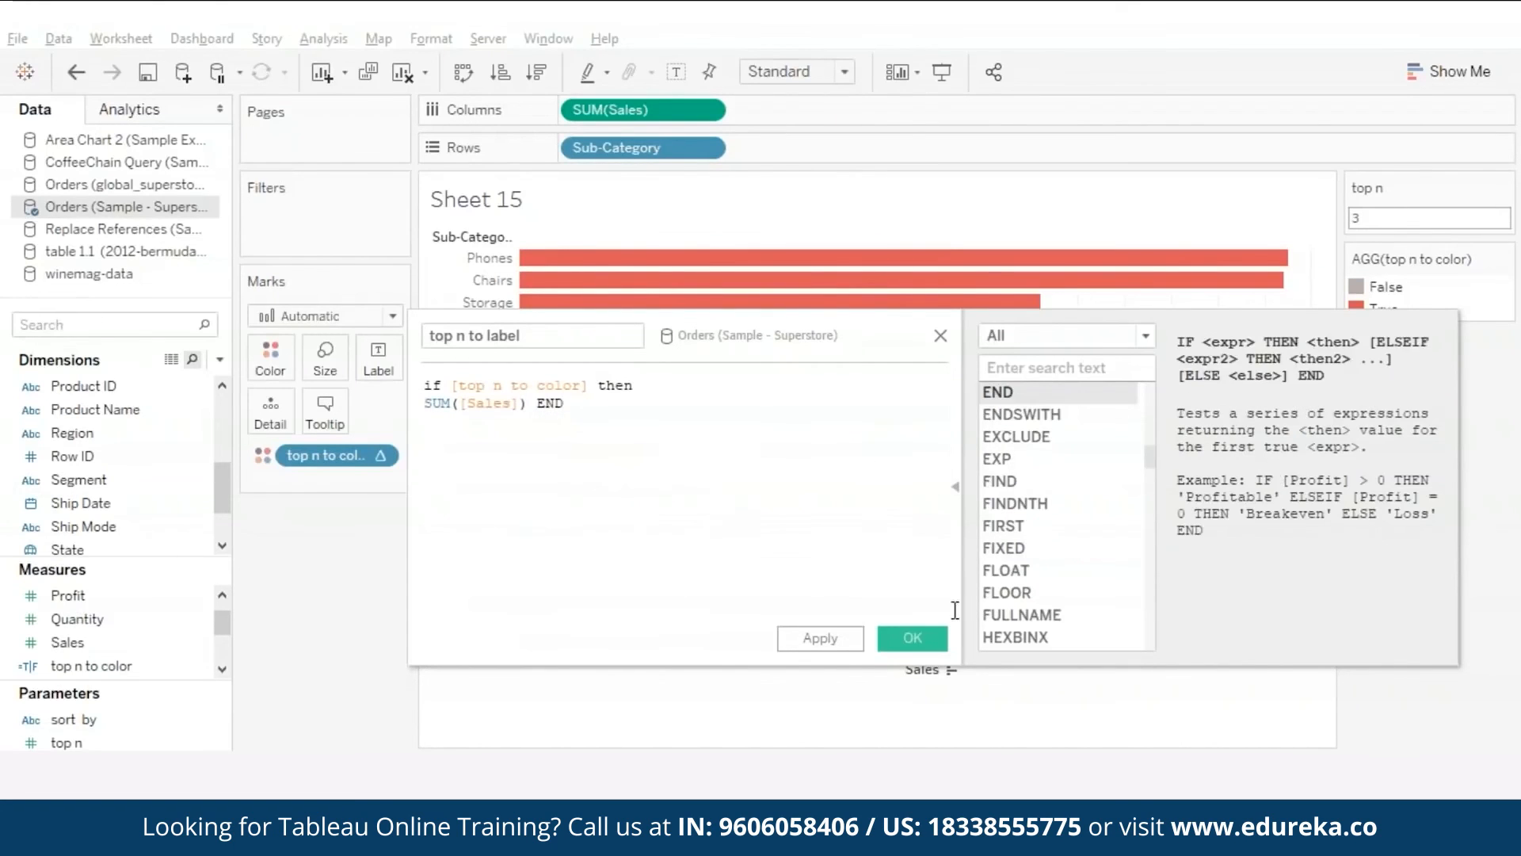
left_click(912, 638)
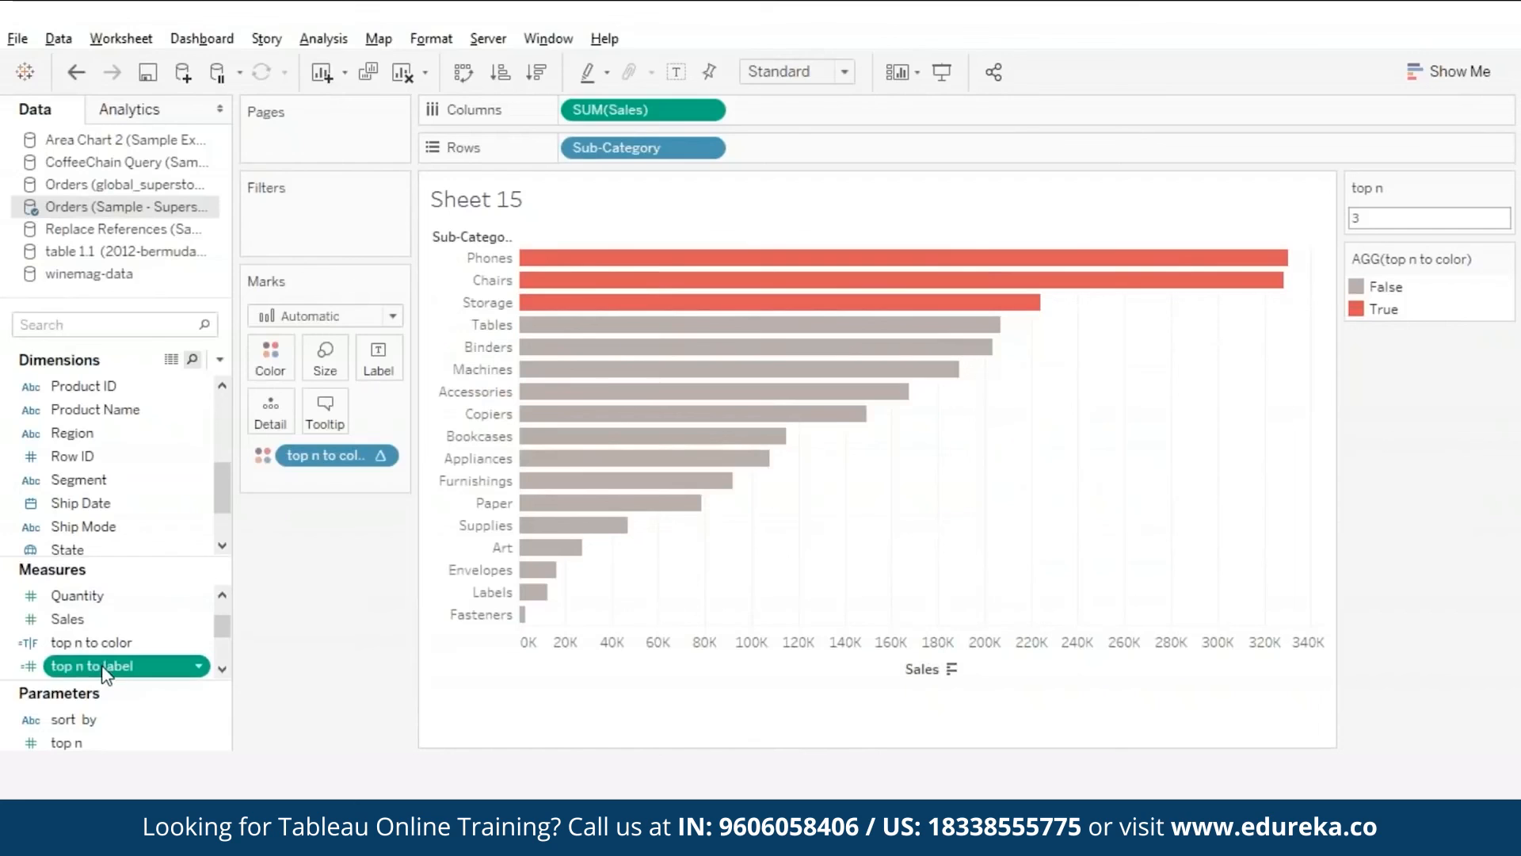
left_click_drag(103, 674, 378, 361)
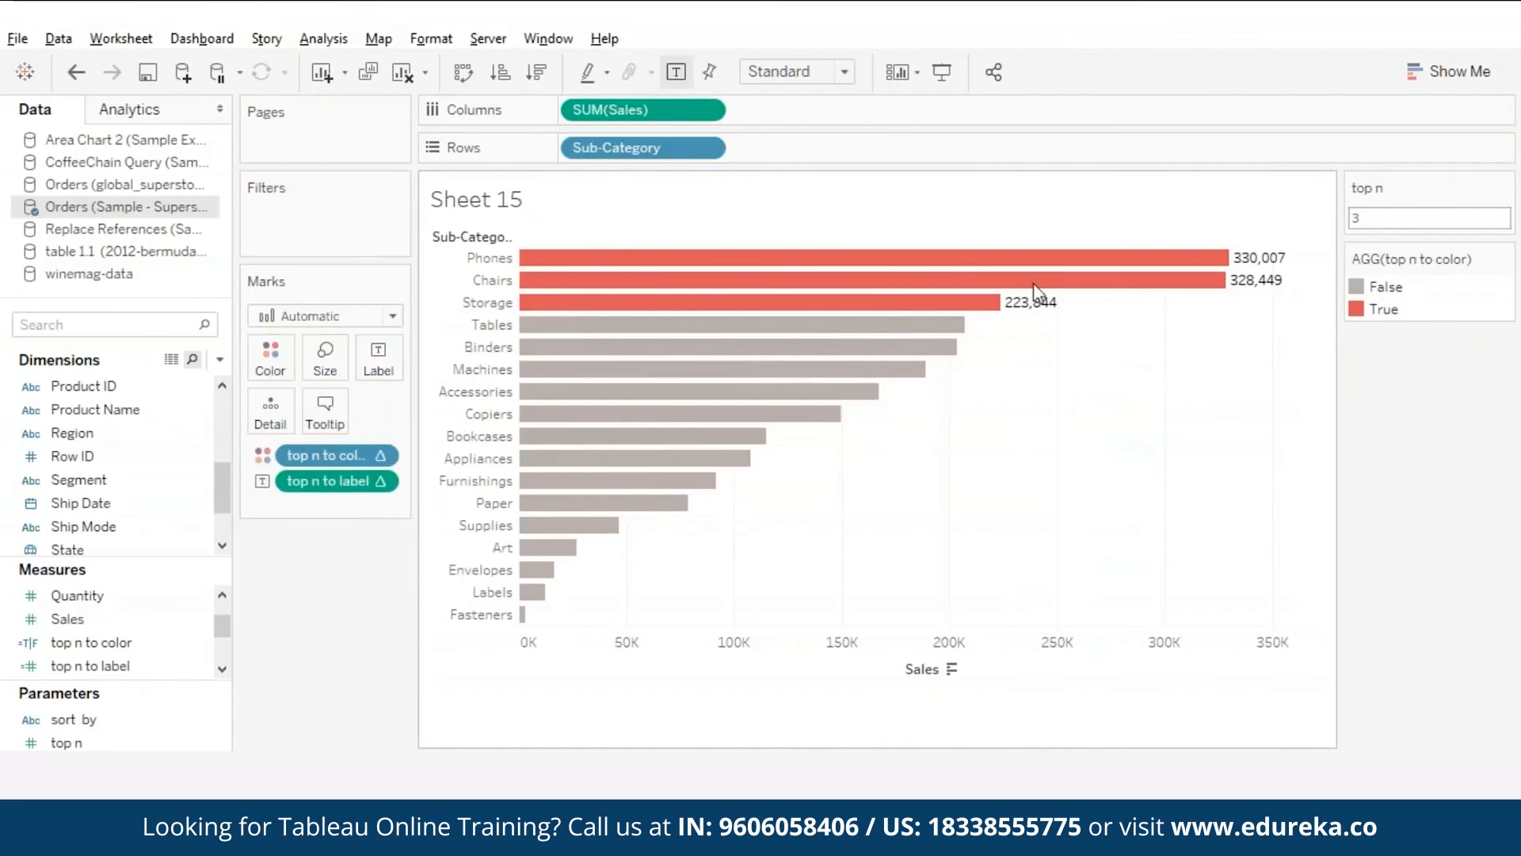